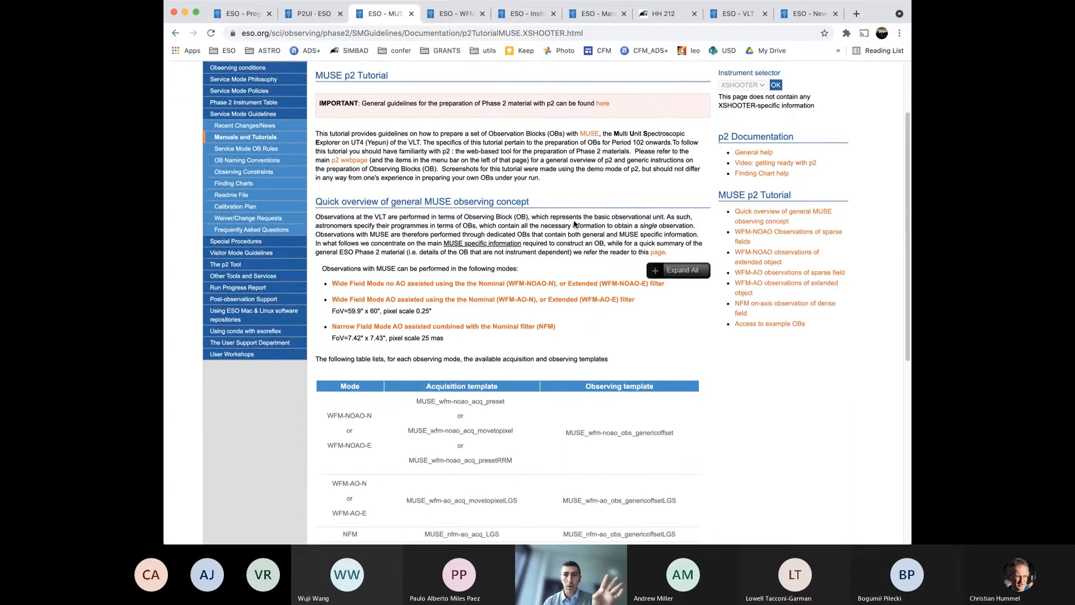
# Skim the MUSE p2 tutorial's observing overview, and examine the folders of the 60.A-9253(R) MUSE run in the p2 demo
pyautogui.scroll(3, 367, 154)
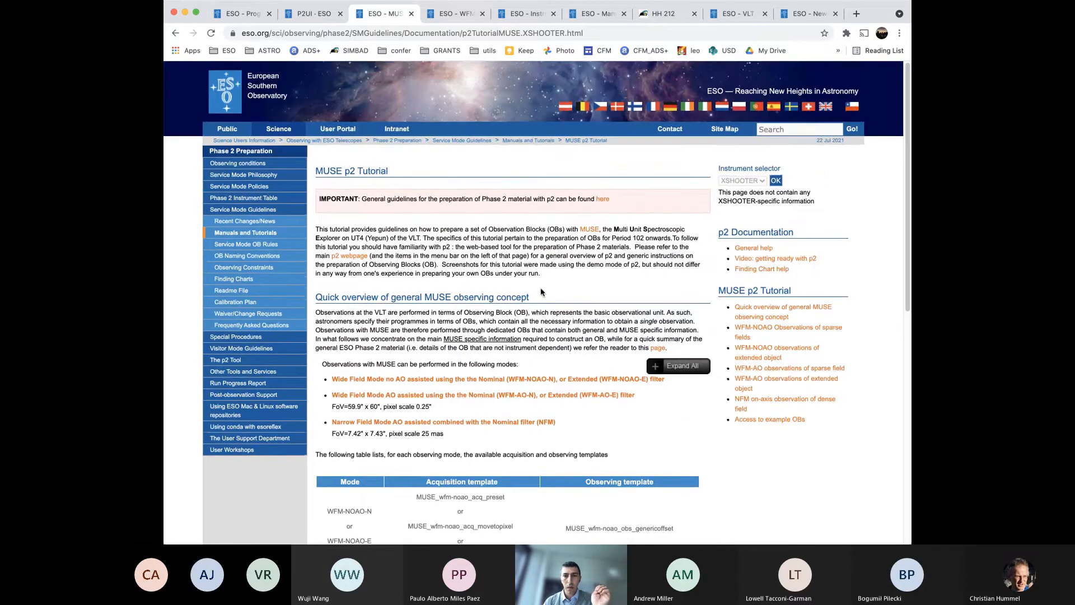
pyautogui.scroll(-2, 541, 291)
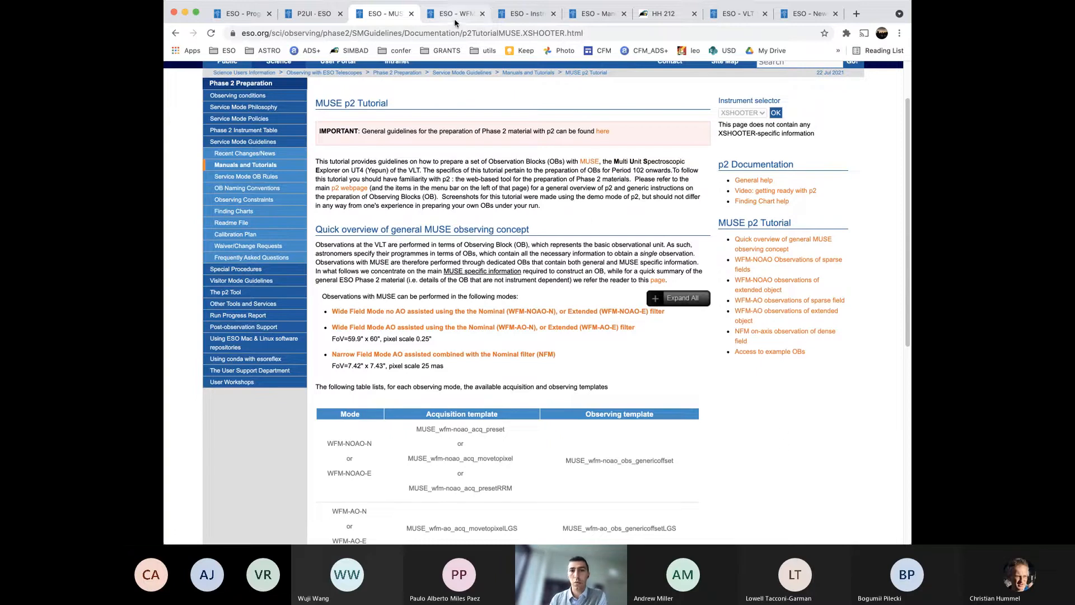
pyautogui.click(315, 15)
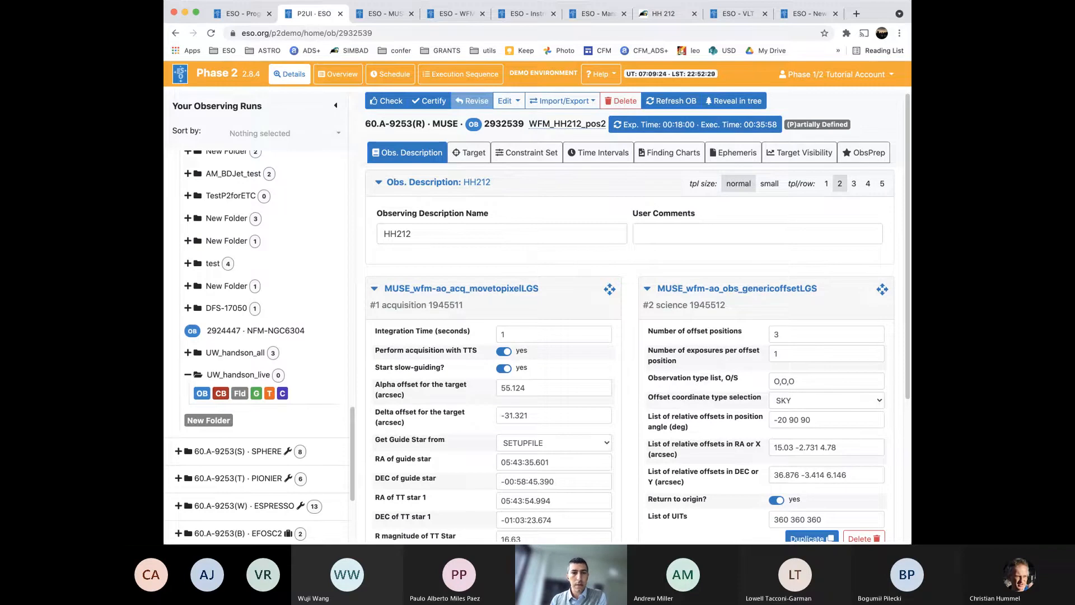
pyautogui.scroll(2, 291, 253)
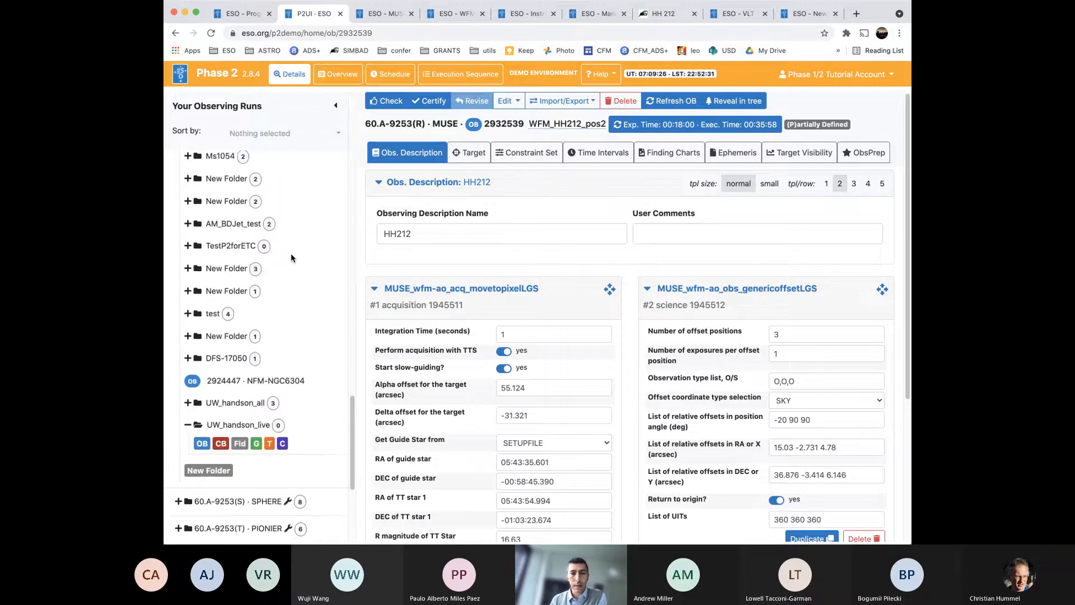
pyautogui.scroll(10, 291, 253)
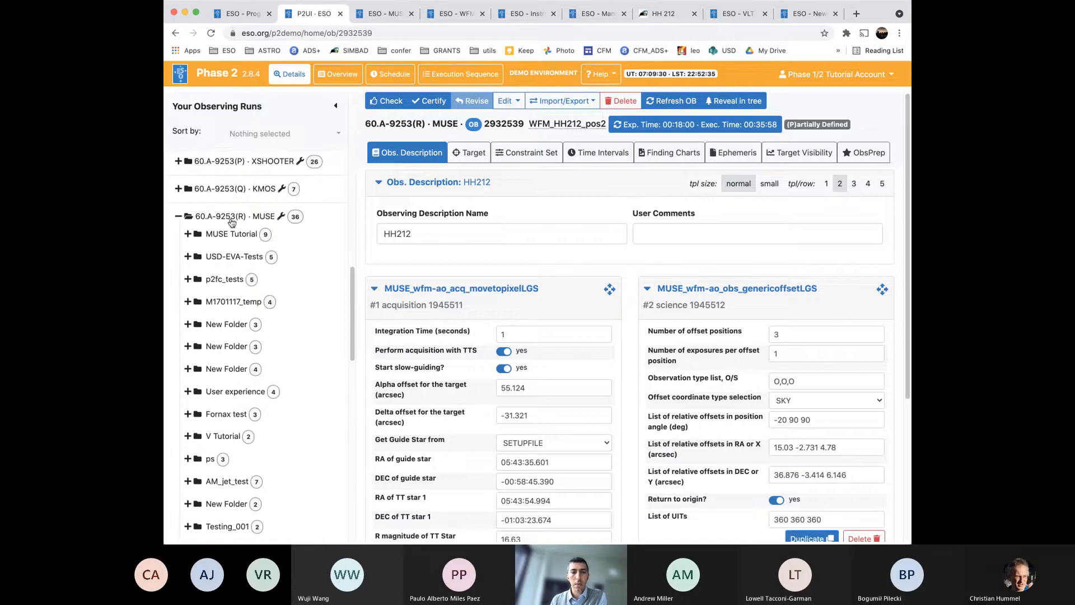
pyautogui.moveTo(281, 220)
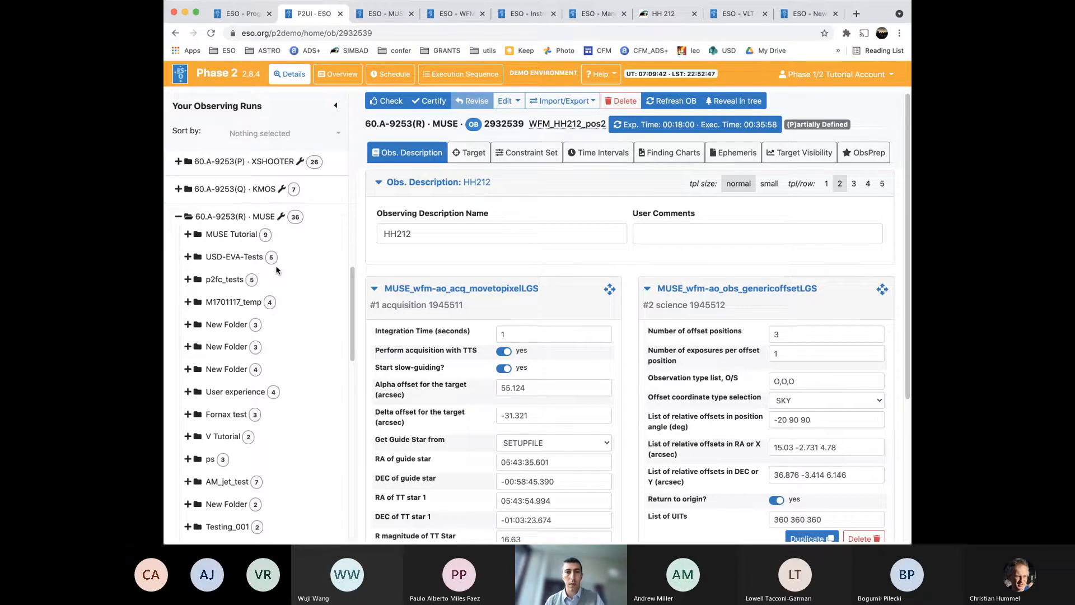
pyautogui.scroll(-1, 284, 331)
pyautogui.scroll(-1, 284, 331)
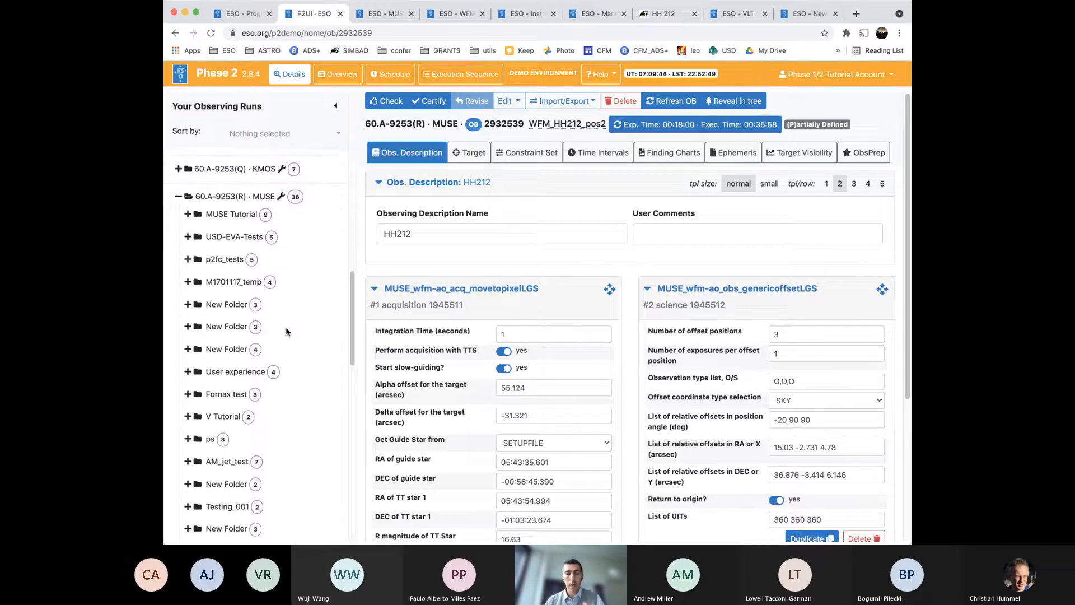
pyautogui.scroll(-4, 282, 335)
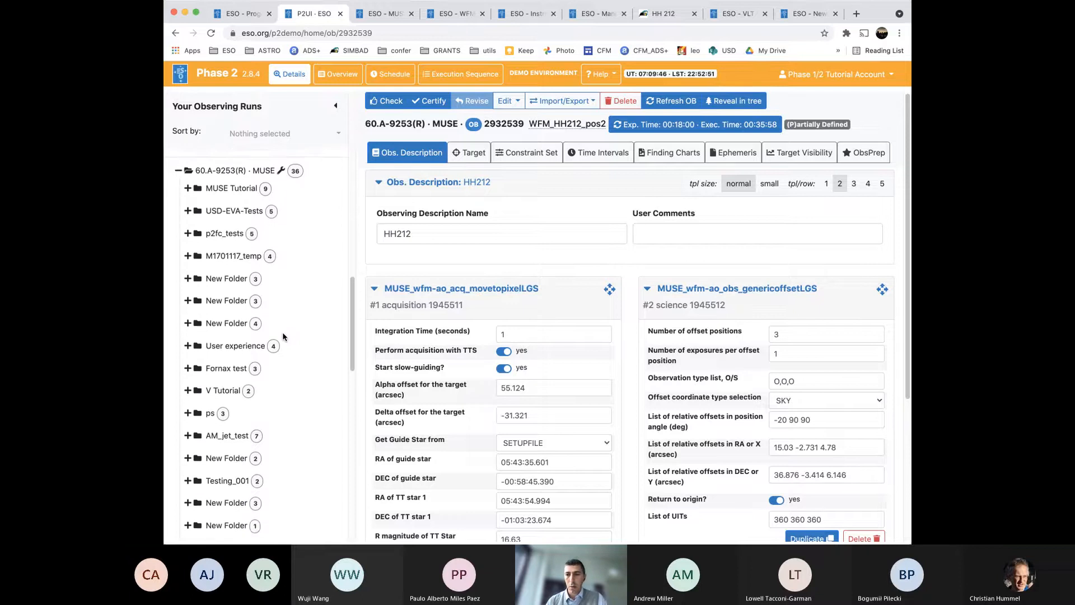
pyautogui.scroll(-15, 283, 335)
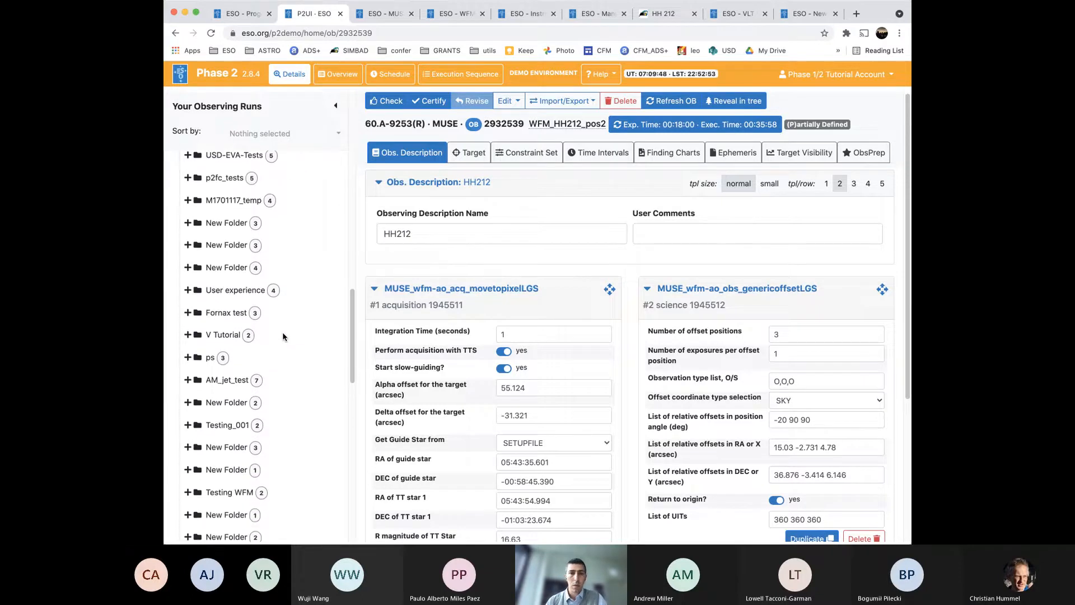
pyautogui.scroll(-2, 283, 335)
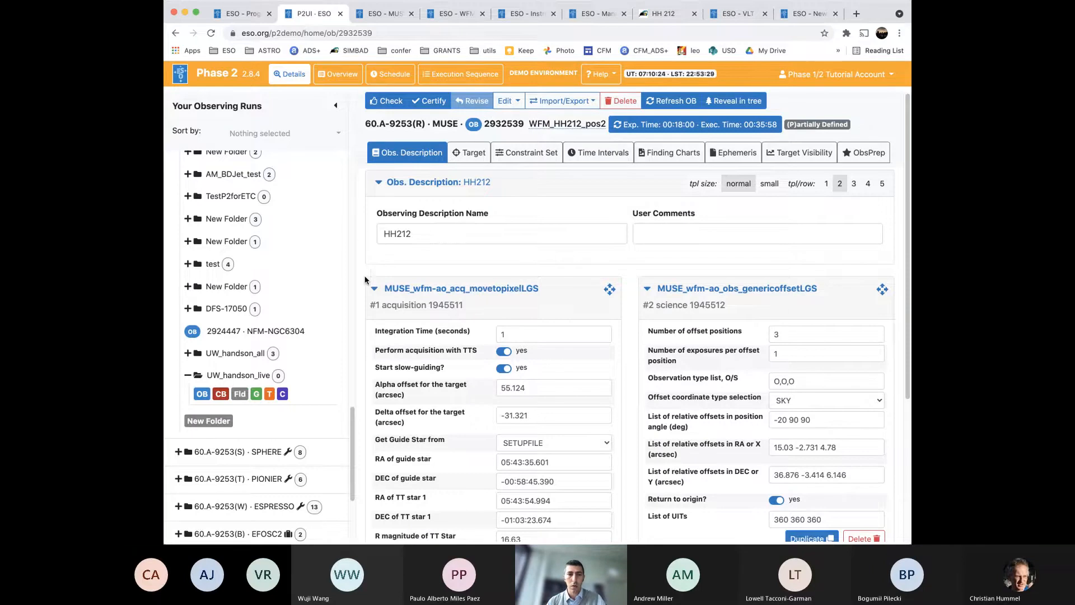
# Examine the observing runs in the Overview and Schedule views, and view the Execution Sequence
pyautogui.click(342, 75)
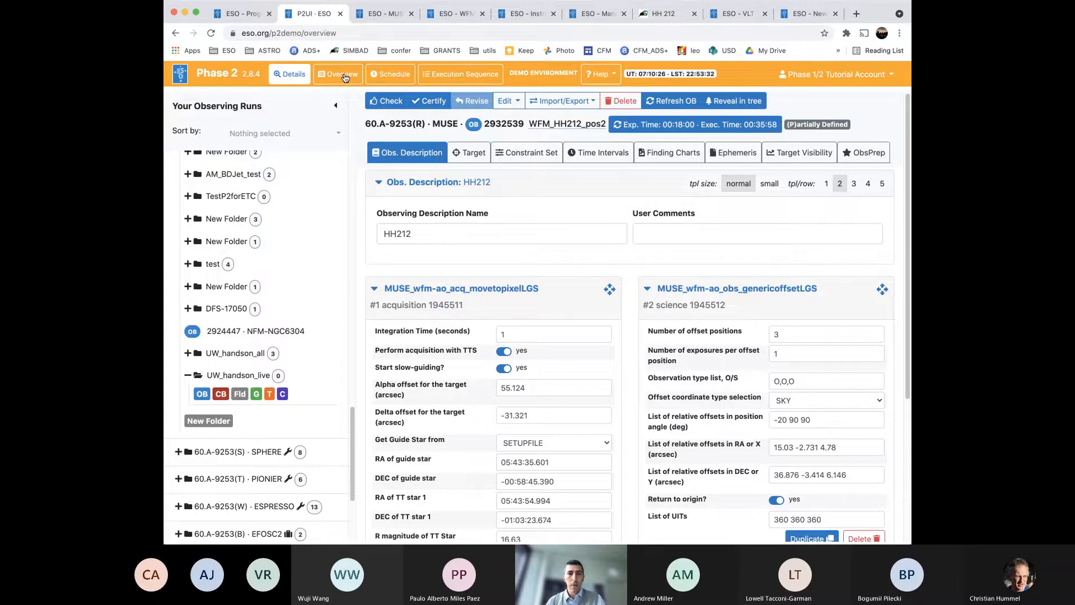
pyautogui.scroll(-15, 298, 282)
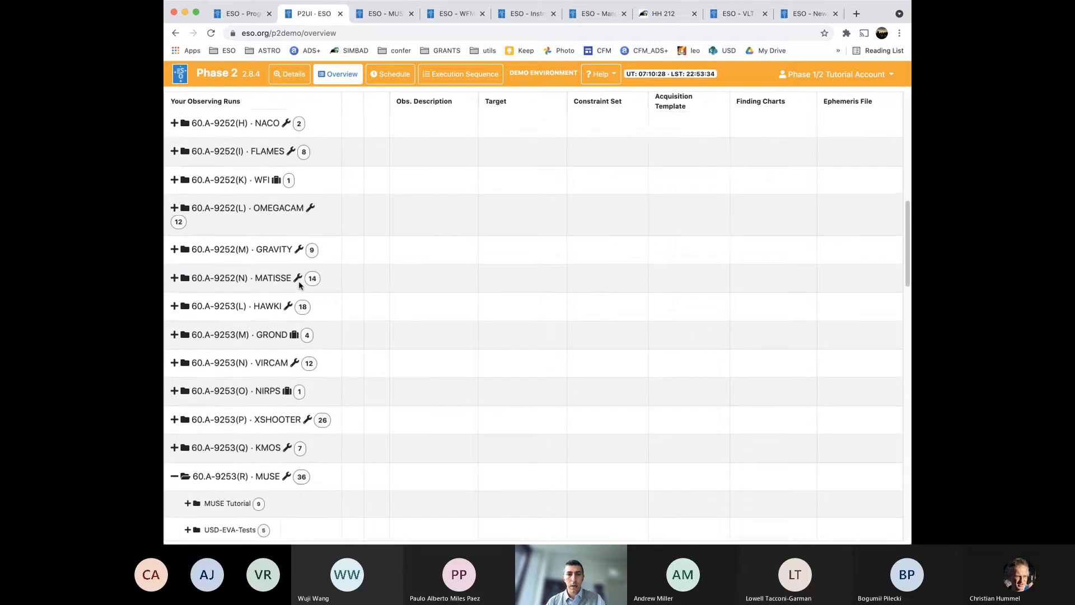
pyautogui.scroll(-5, 298, 285)
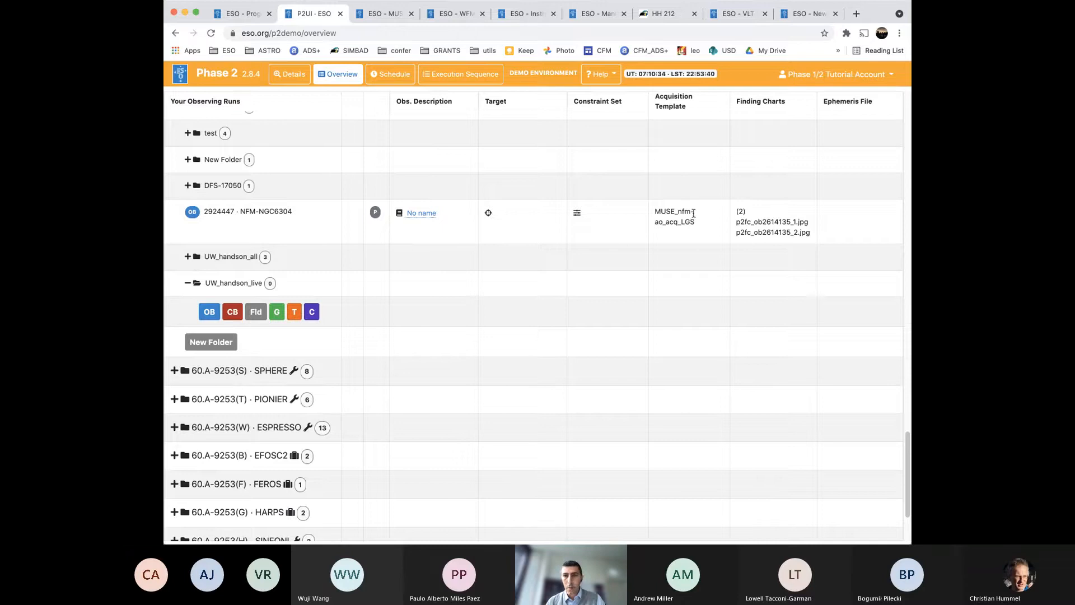
pyautogui.click(391, 76)
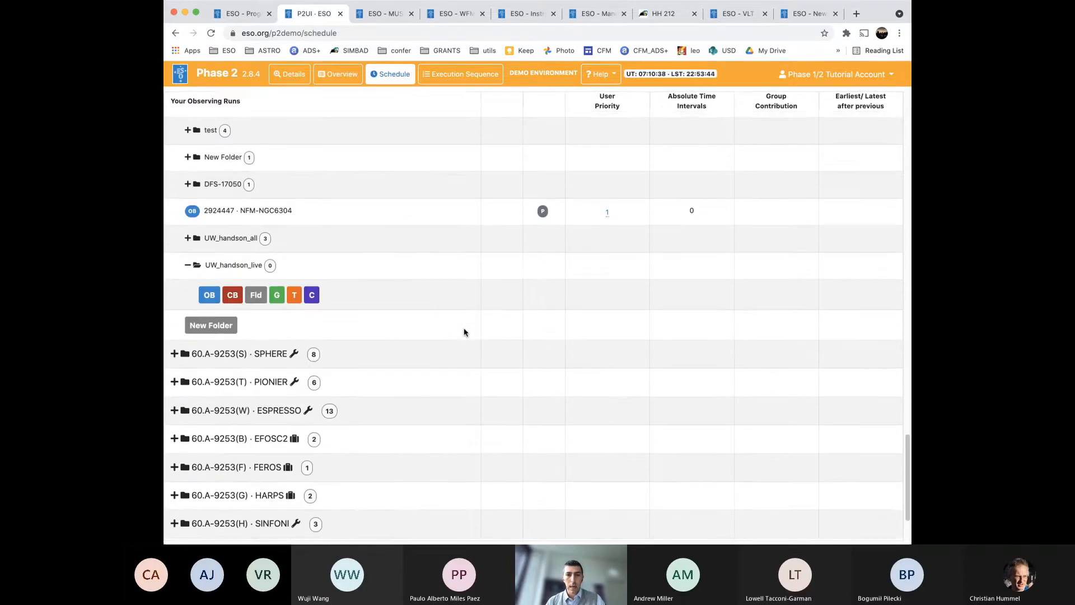
pyautogui.scroll(1, 537, 295)
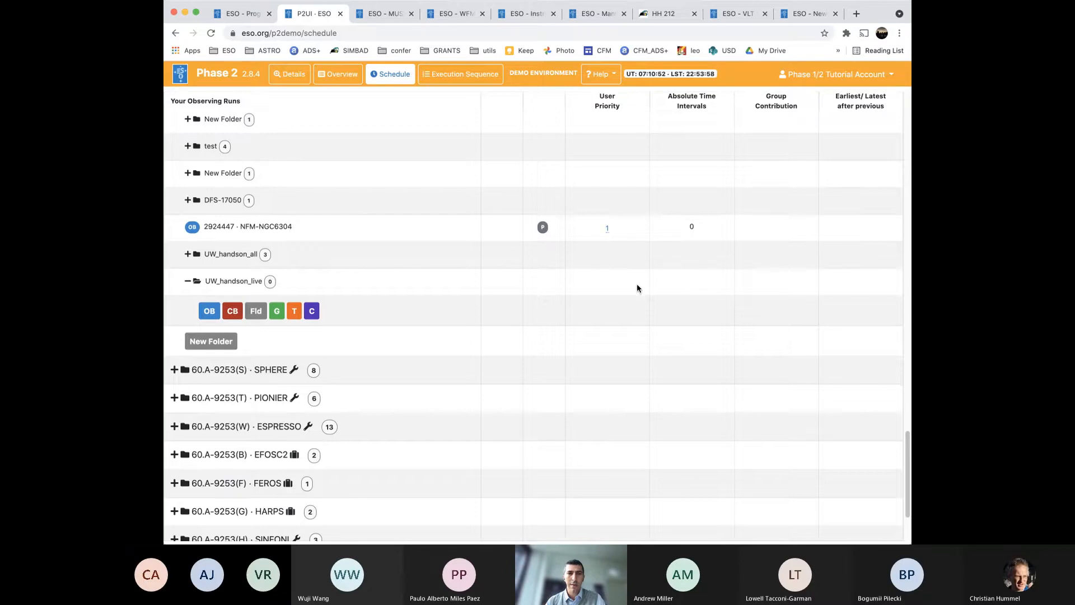
pyautogui.click(472, 77)
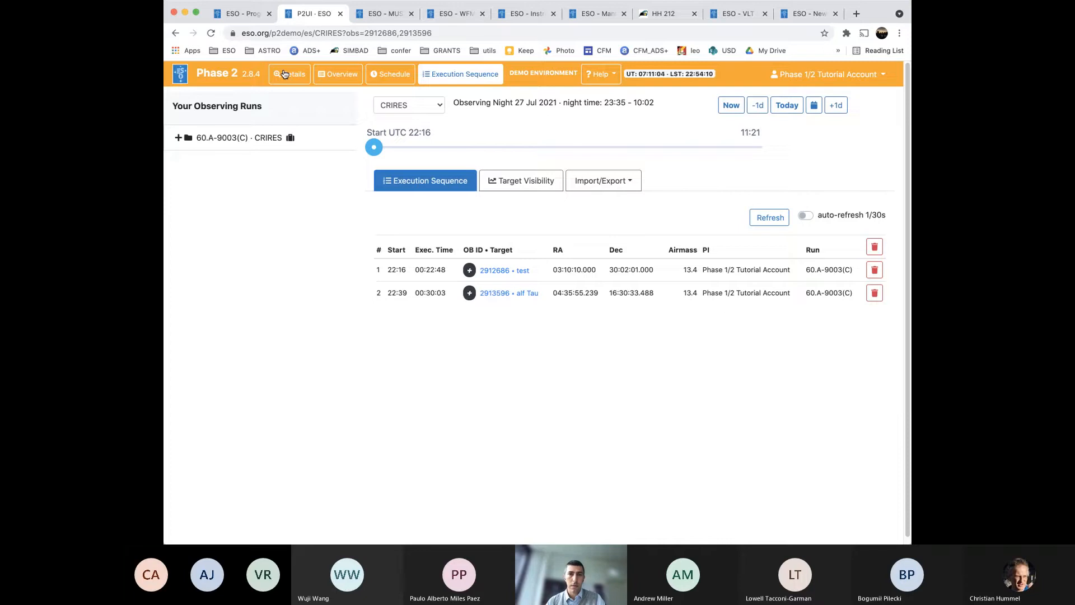
# Return to the run details and open the UW_handson_live folder of the 60.A-9253(R) MUSE run
pyautogui.click(284, 74)
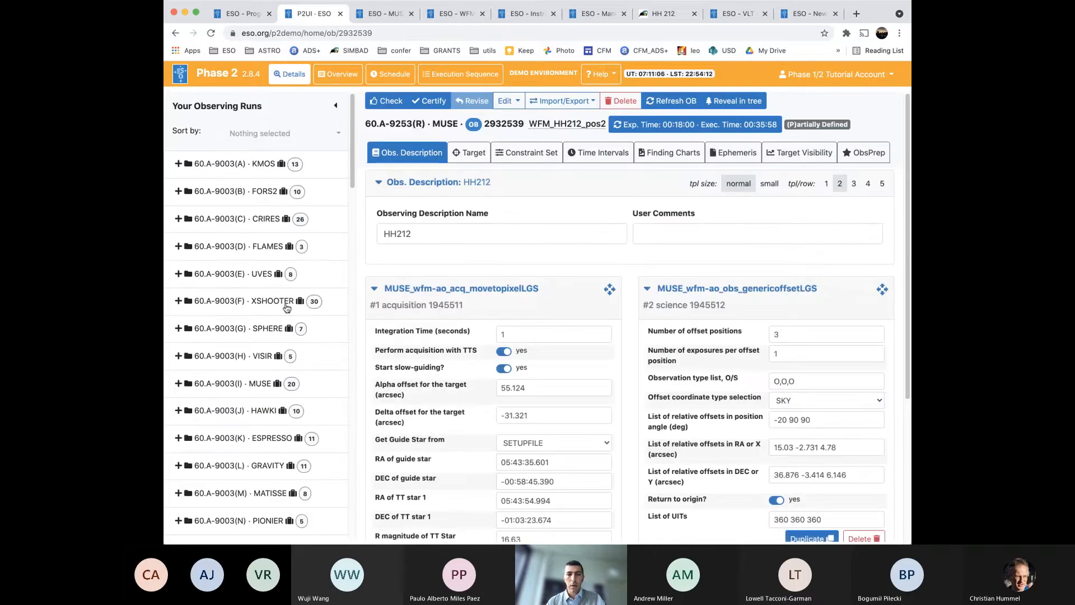
pyautogui.scroll(-5, 288, 307)
pyautogui.scroll(-15, 288, 307)
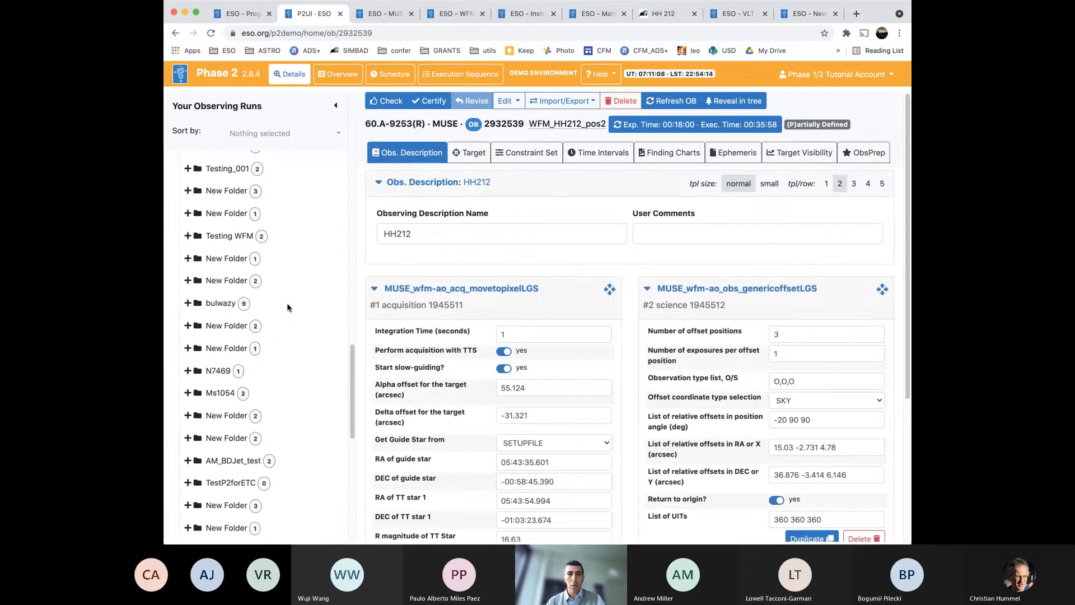
pyautogui.scroll(-3, 287, 304)
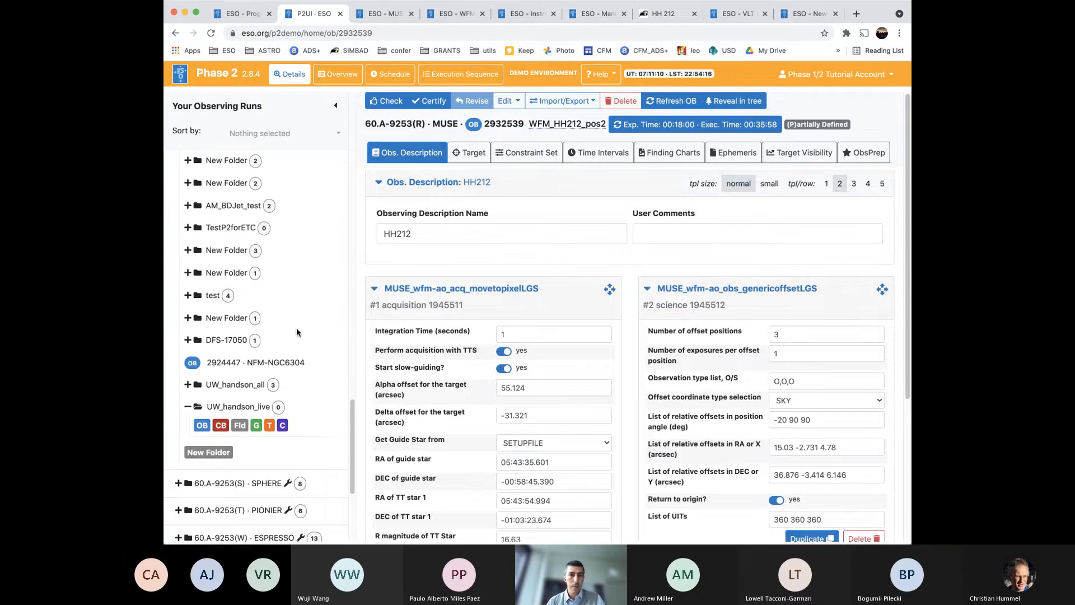
pyautogui.scroll(-5, 297, 333)
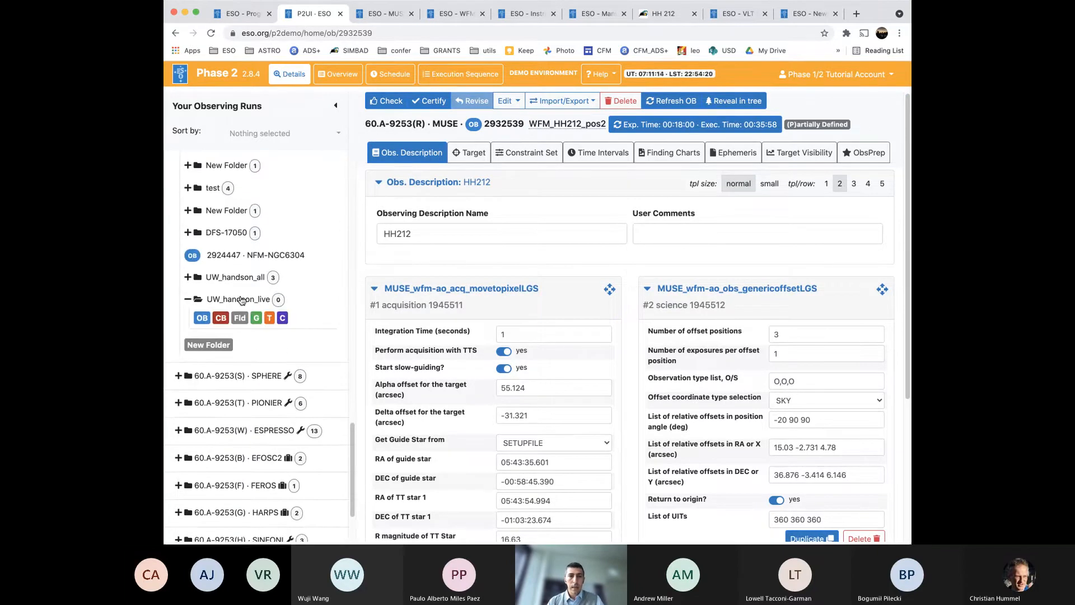
pyautogui.click(240, 300)
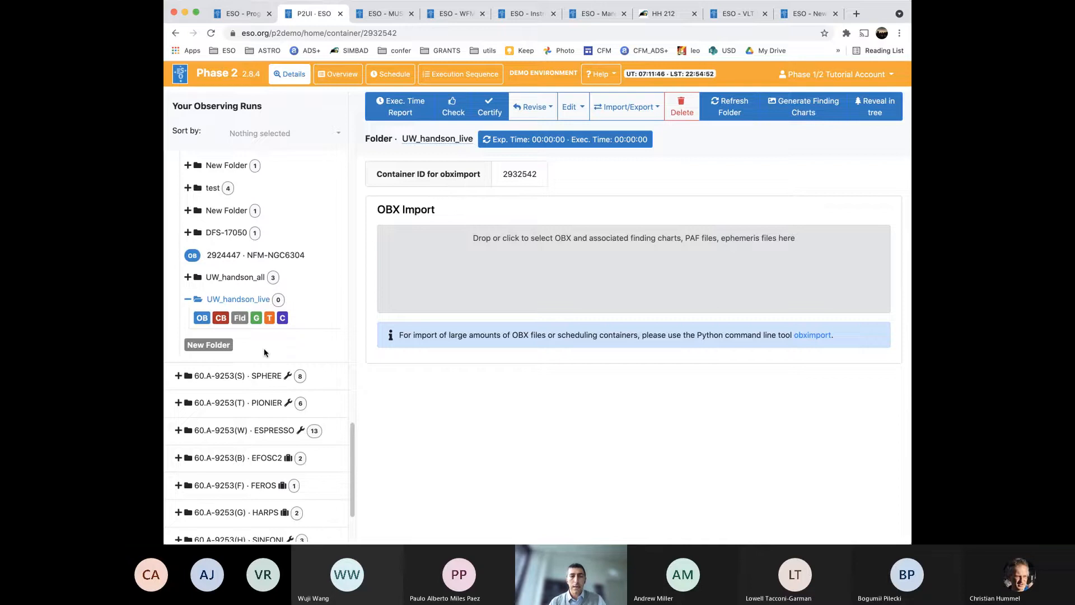
pyautogui.scroll(1, 264, 350)
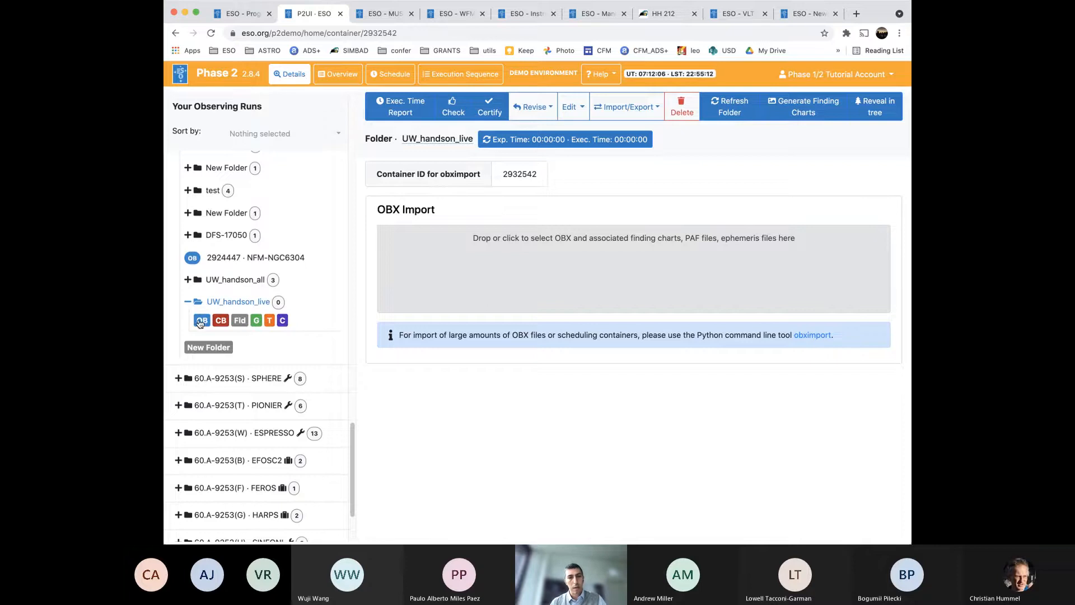
pyautogui.scroll(1, 201, 325)
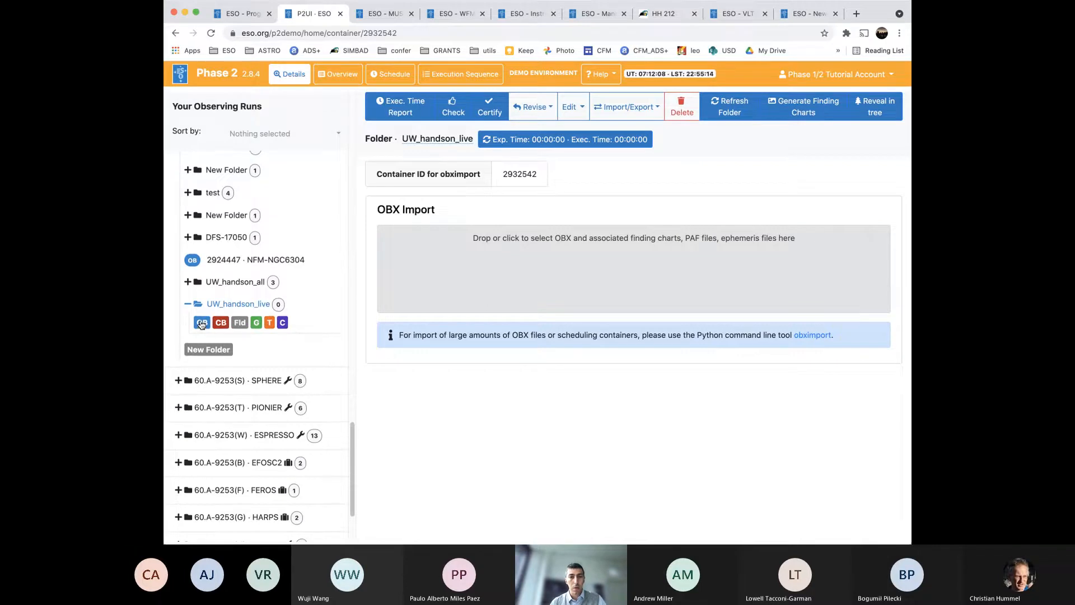
# Open the 60.A-9253(R) MUSE run's information and display its Readme
pyautogui.scroll(15, 221, 327)
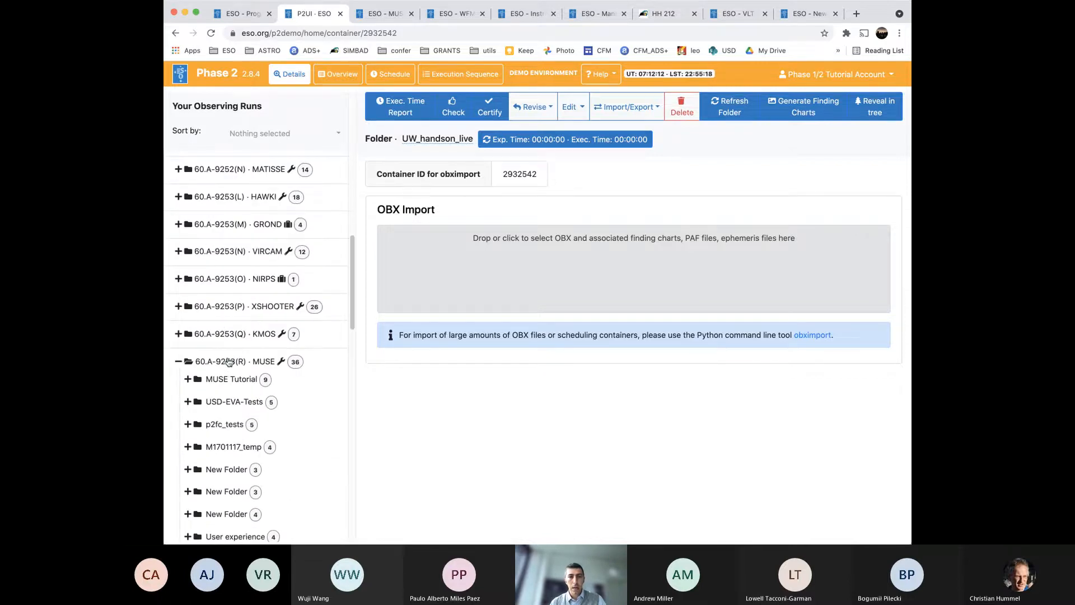
pyautogui.click(229, 364)
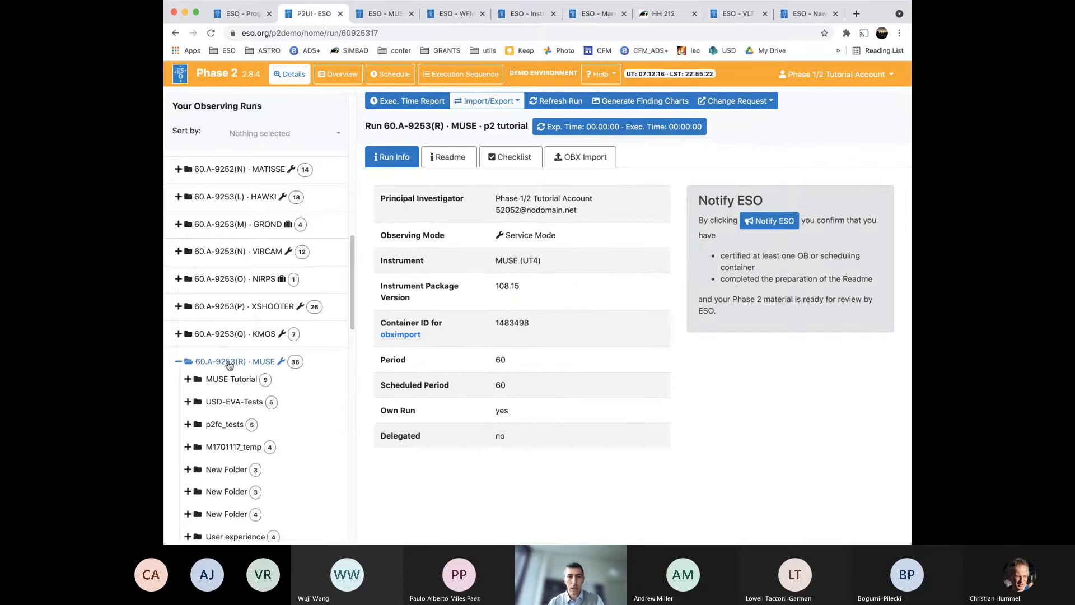
pyautogui.click(447, 158)
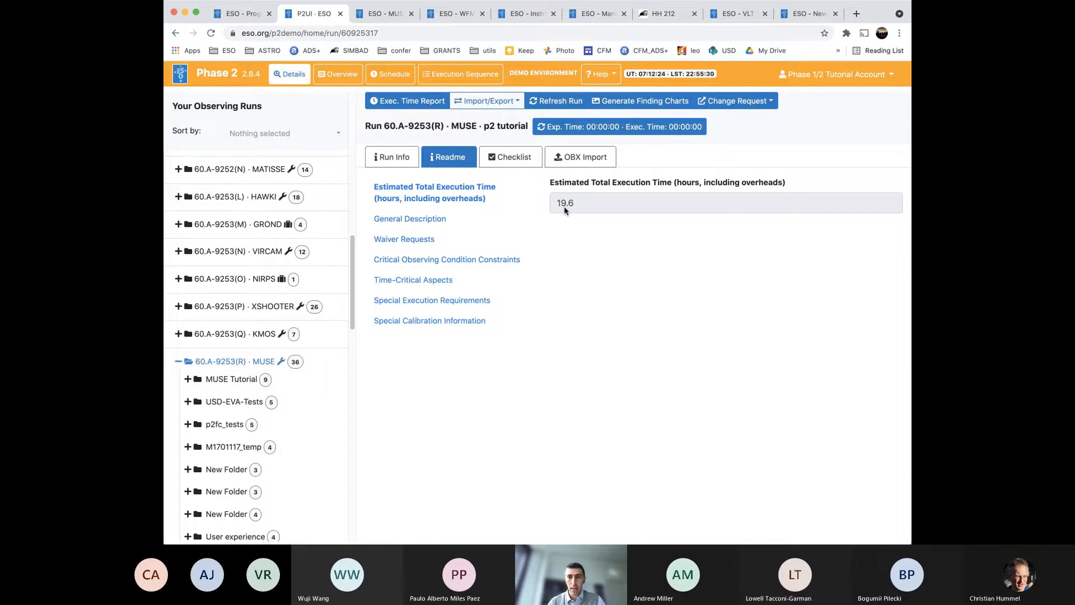
# Review the Readme sections one by one, from General Description through Special Calibration Information
pyautogui.click(439, 218)
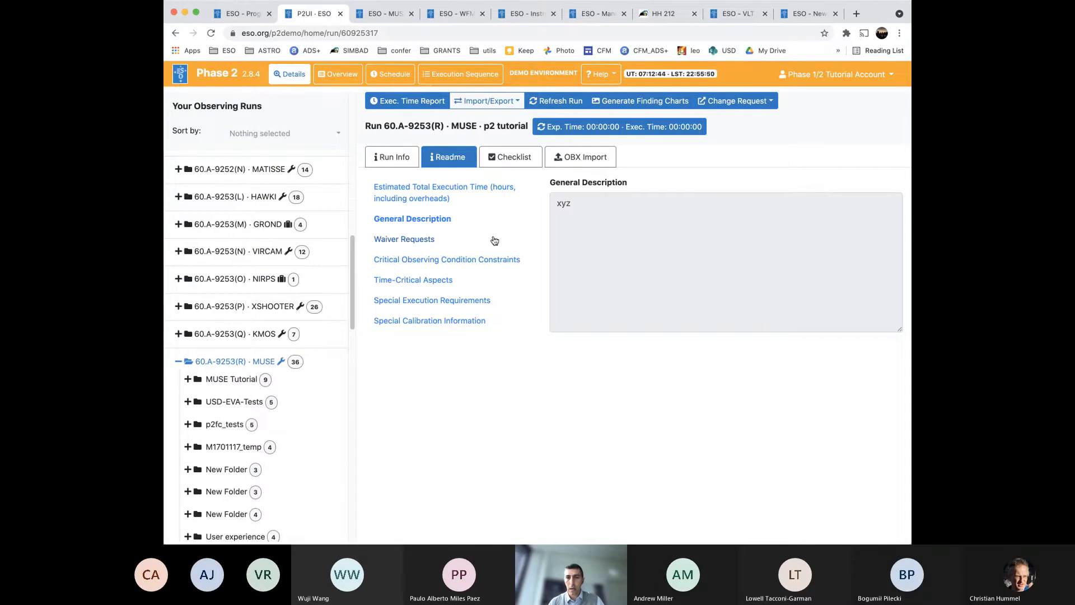
pyautogui.click(437, 244)
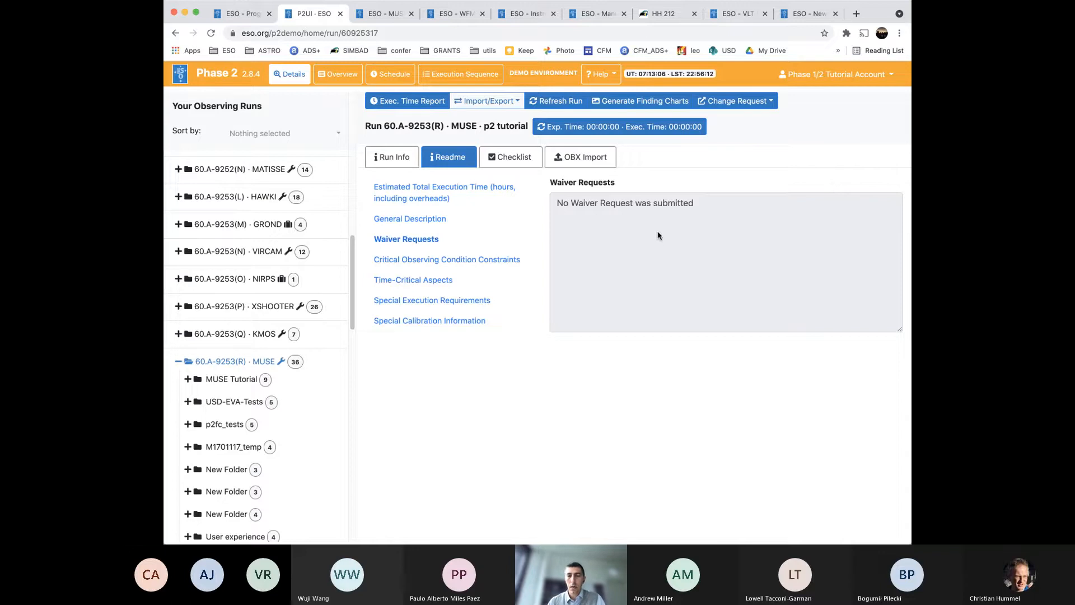
pyautogui.click(491, 260)
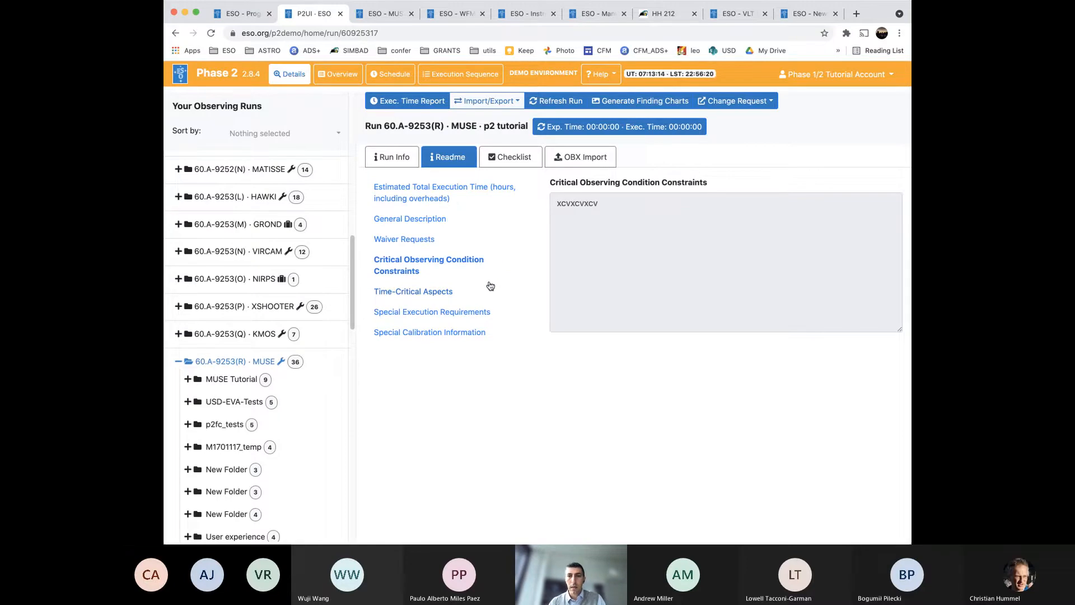
pyautogui.click(440, 291)
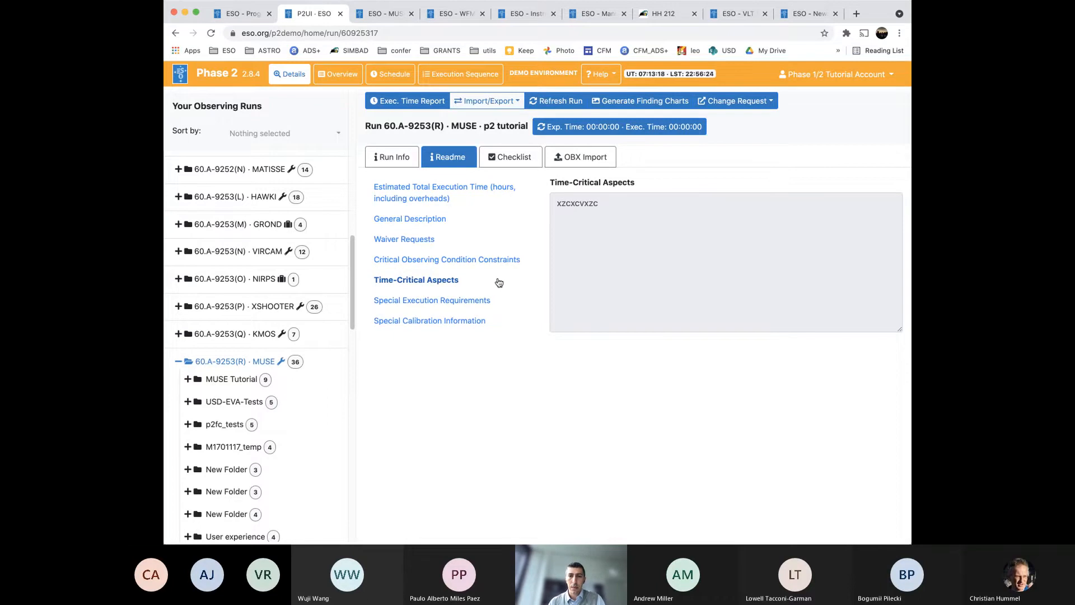
pyautogui.click(428, 305)
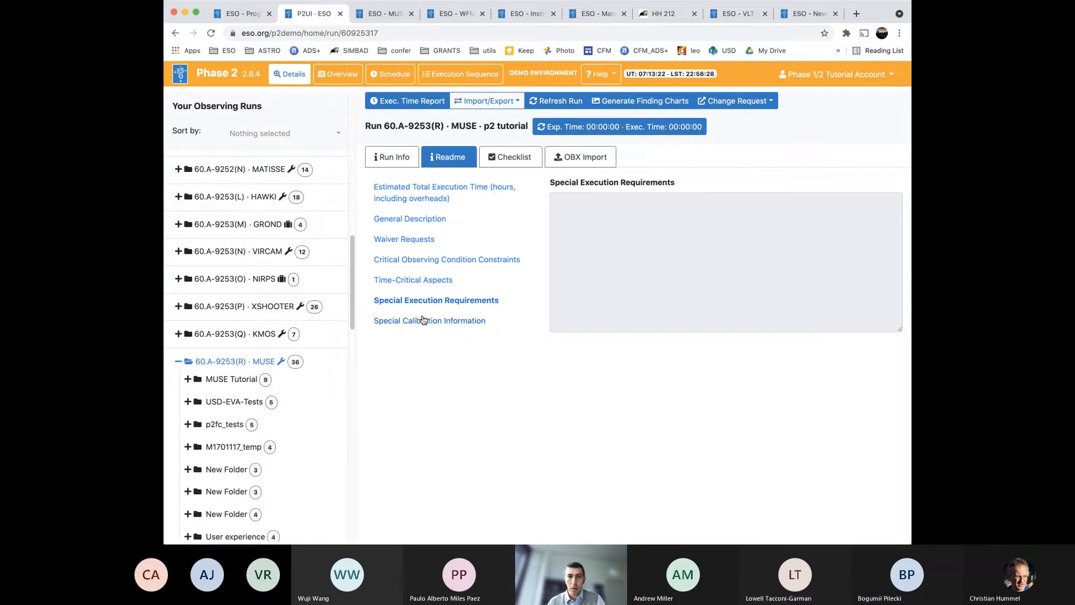
pyautogui.click(421, 325)
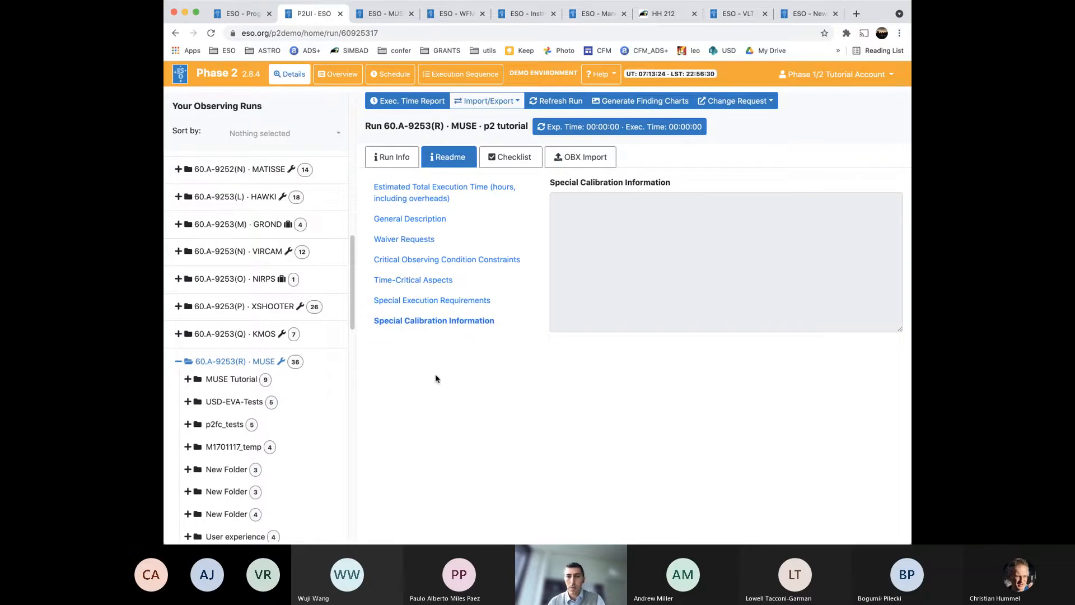
# Locate the UW_handson_live folder in the MUSE run and view the Readme's Estimated Total Execution Time
pyautogui.scroll(-5, 266, 373)
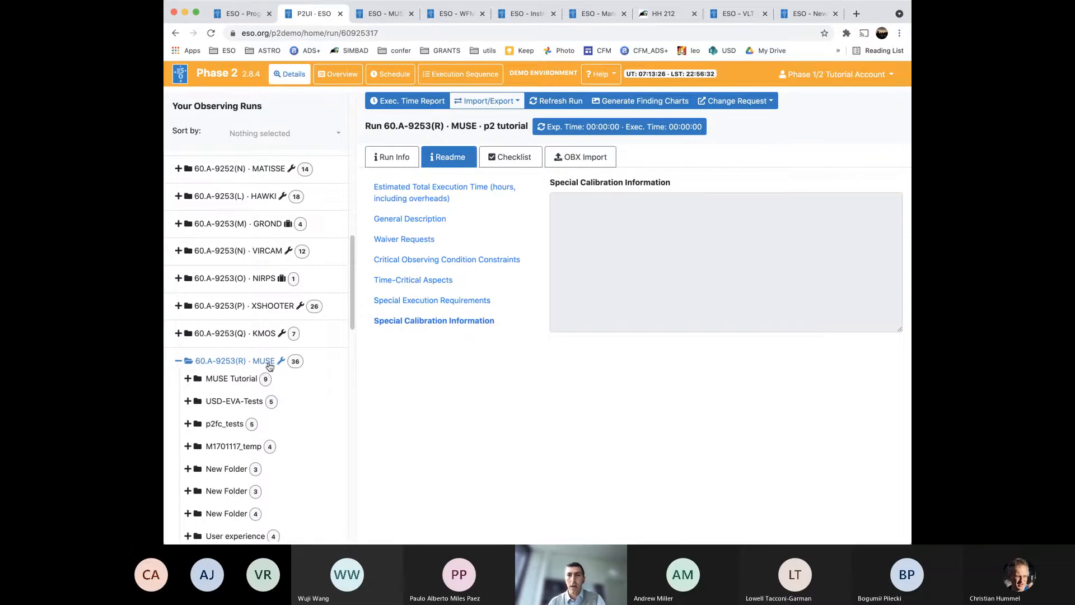
pyautogui.scroll(-11, 270, 367)
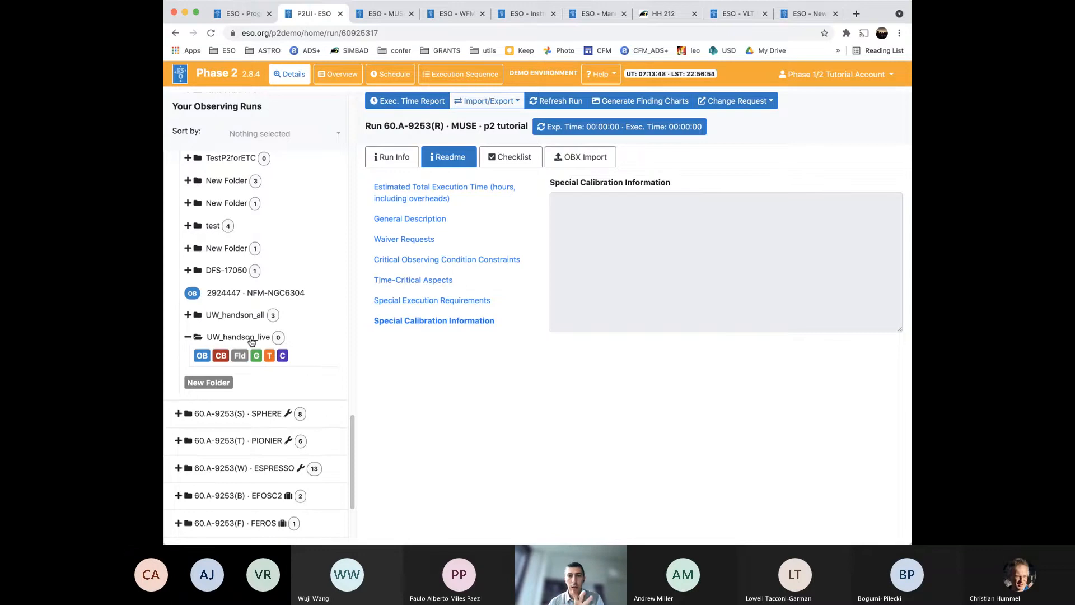
pyautogui.click(437, 198)
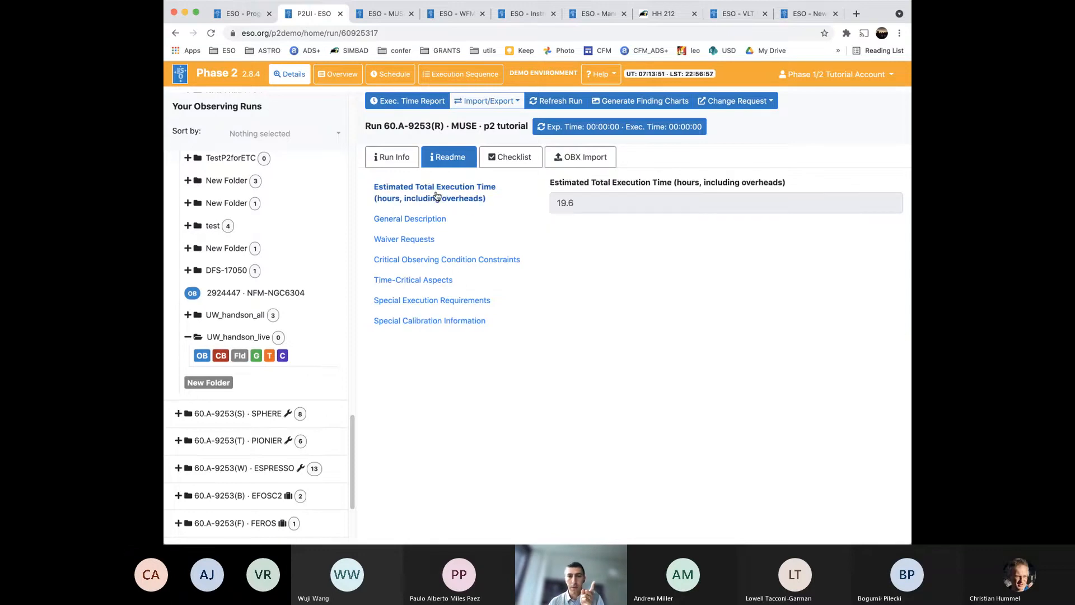
# Review the MUSE run's General Description, Waiver Requests, Checklist and OBX Import sections, ending at the run information
pyautogui.click(432, 224)
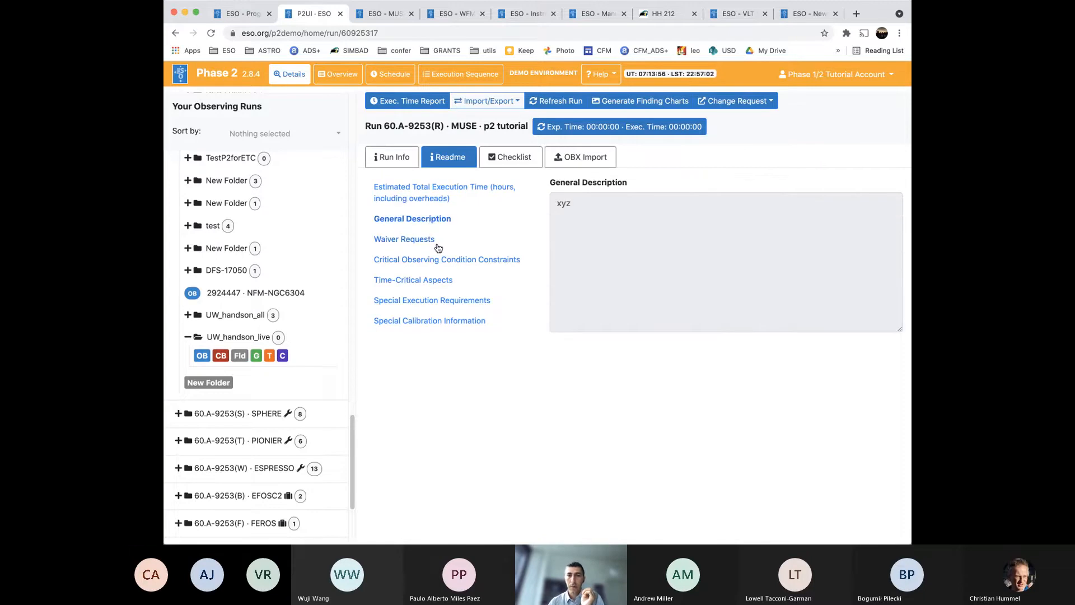
pyautogui.click(403, 241)
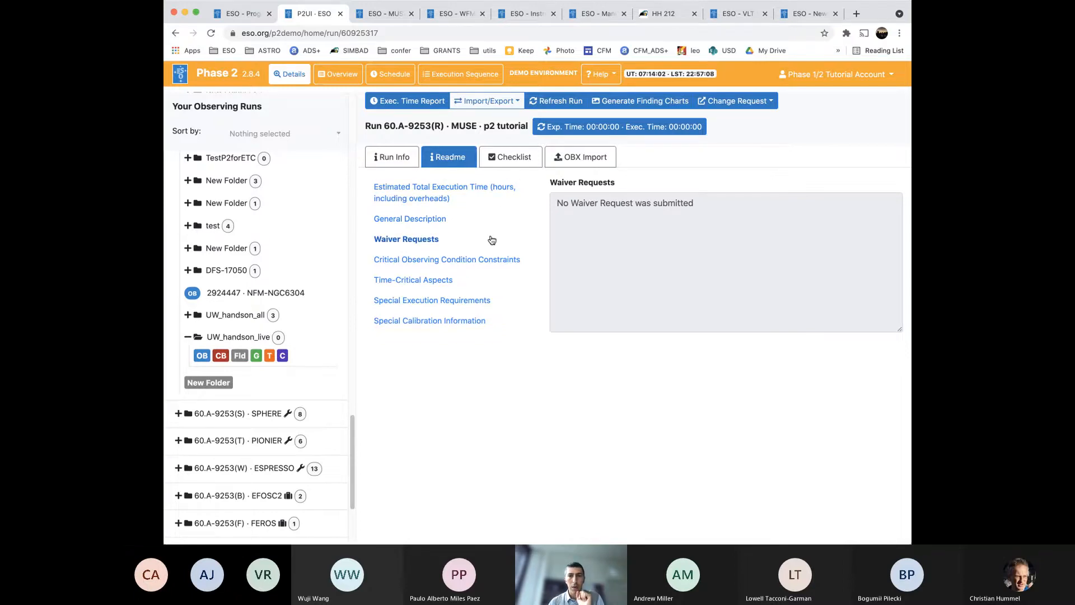
pyautogui.click(506, 164)
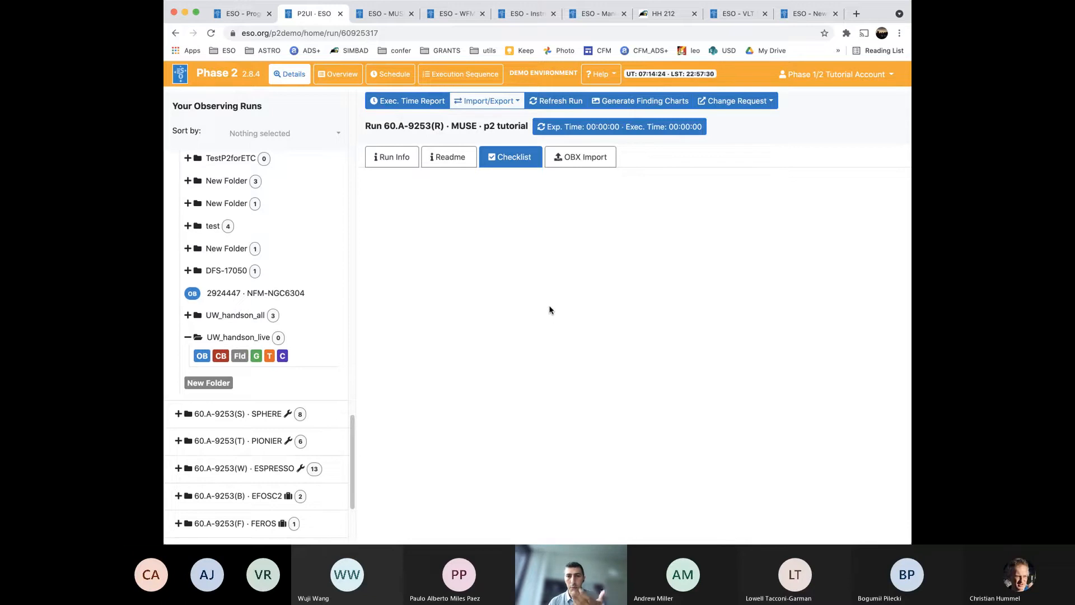
pyautogui.click(586, 164)
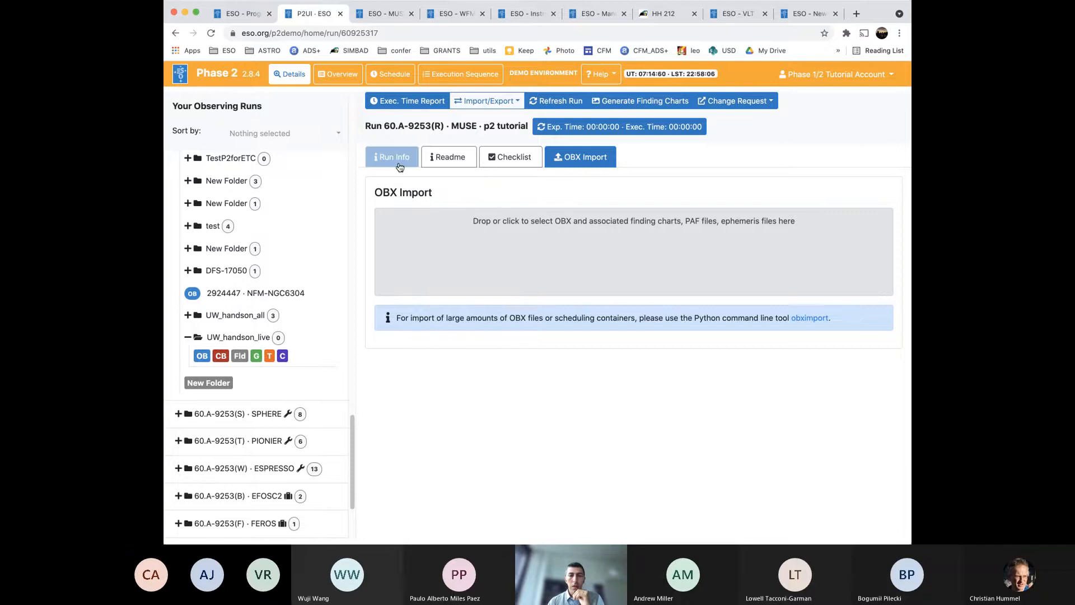
pyautogui.click(399, 162)
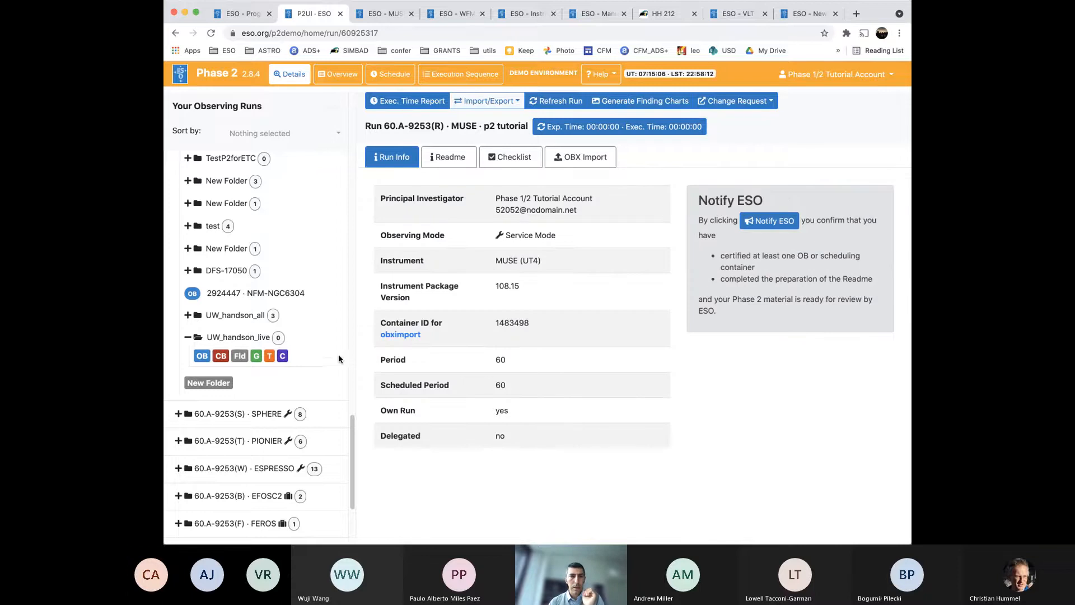
# Create a new observing block in the UW_handson_live folder and name it WFM_HH212_1
pyautogui.click(259, 339)
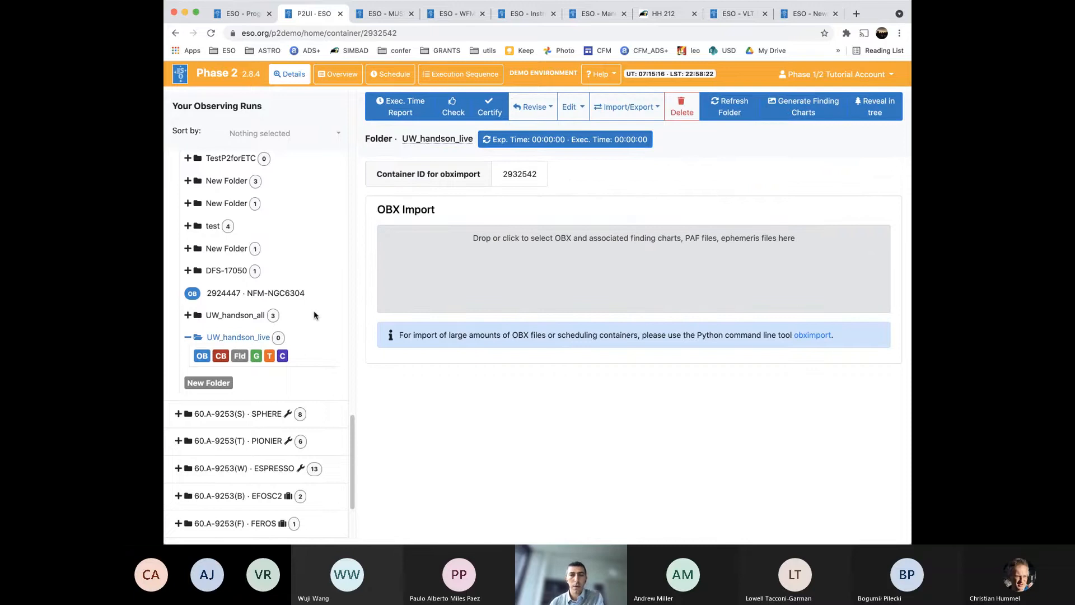
pyautogui.click(202, 357)
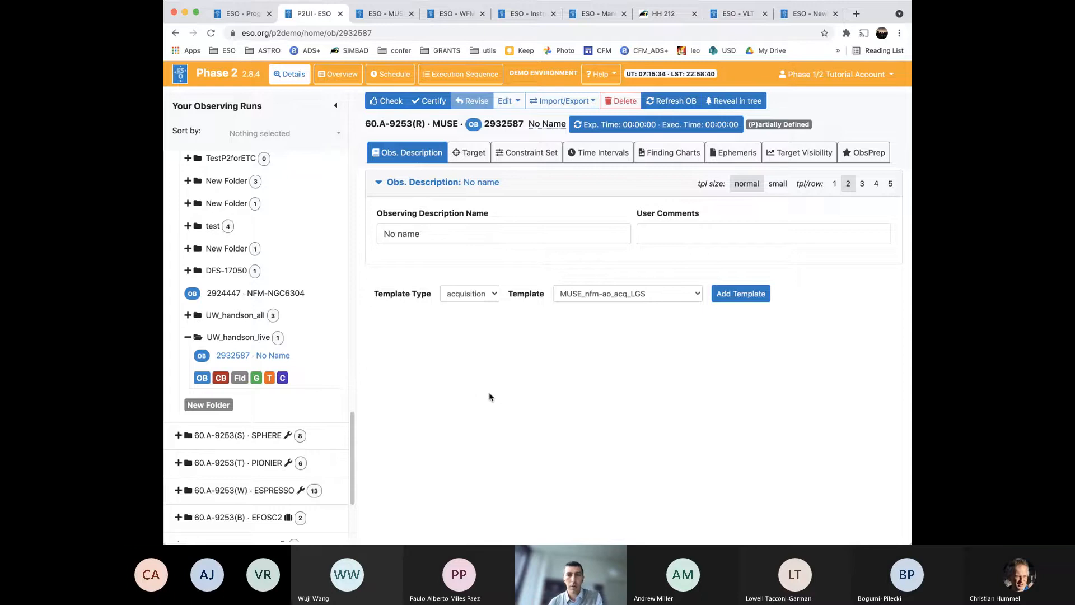
pyautogui.click(541, 122)
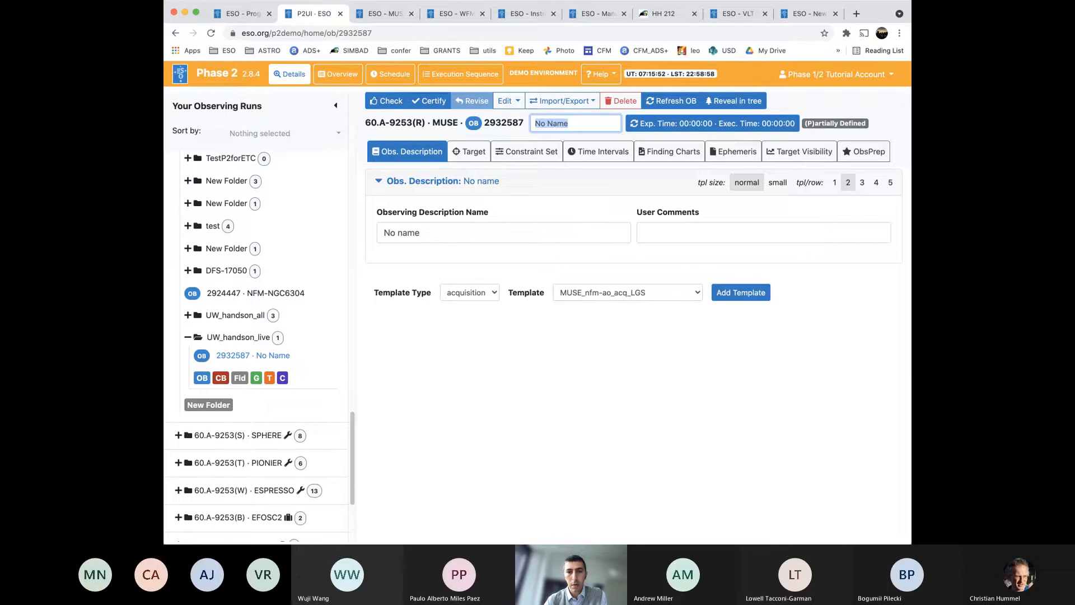
pyautogui.write('WFM')
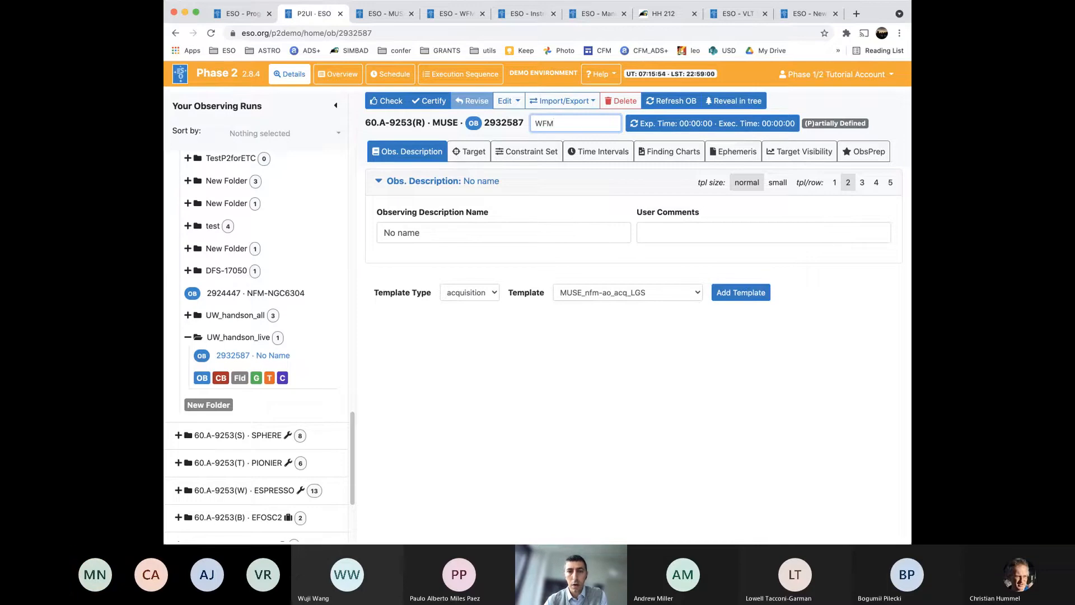
pyautogui.write('_HH212_1')
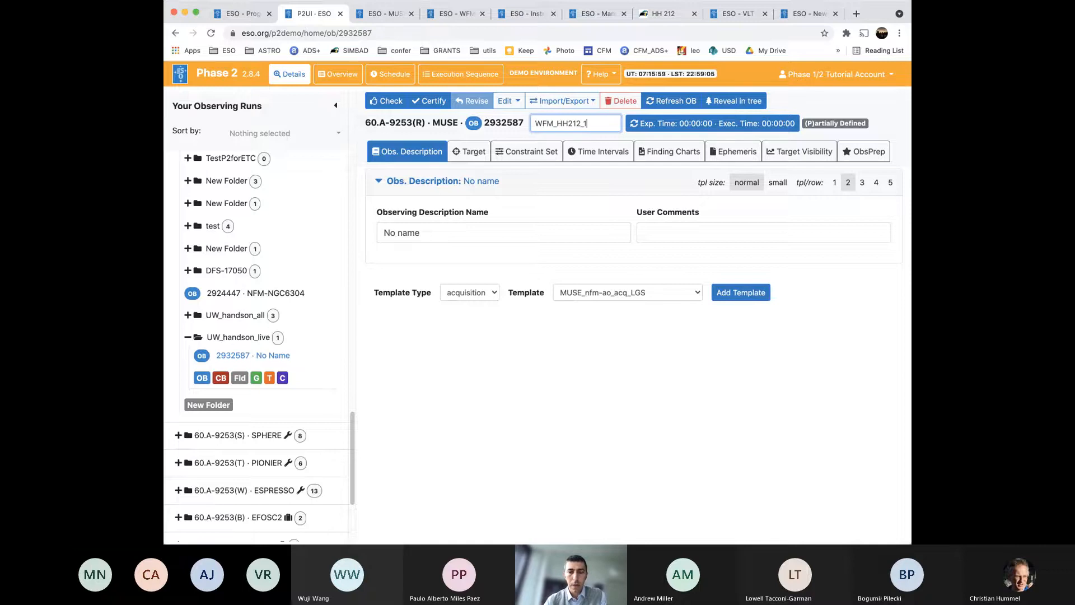
pyautogui.press('Return')
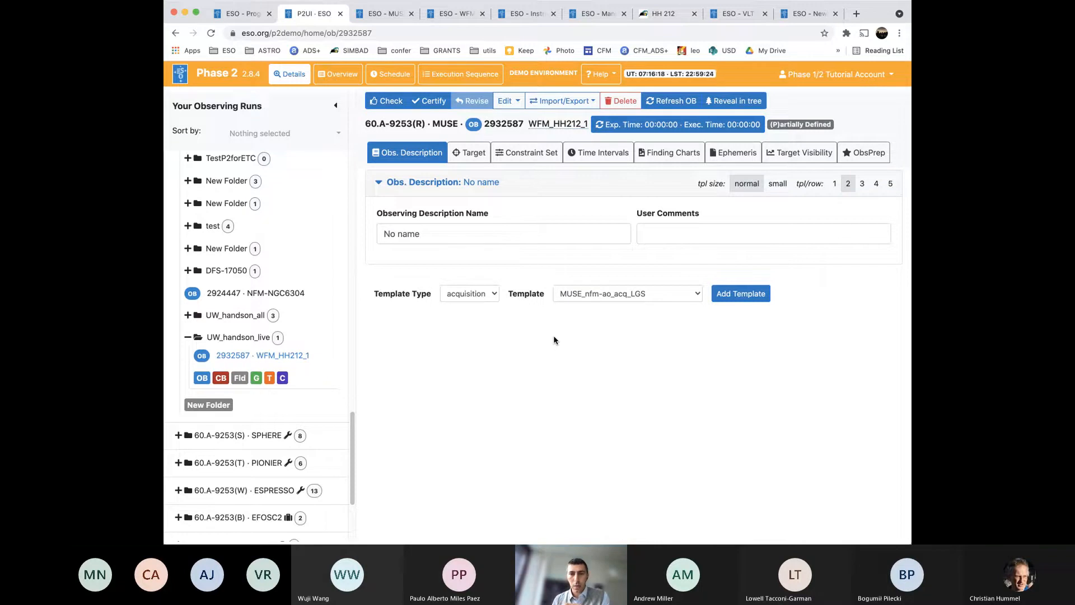
# Set the observing block's target name to HH 212 and resolve its coordinates
pyautogui.click(463, 158)
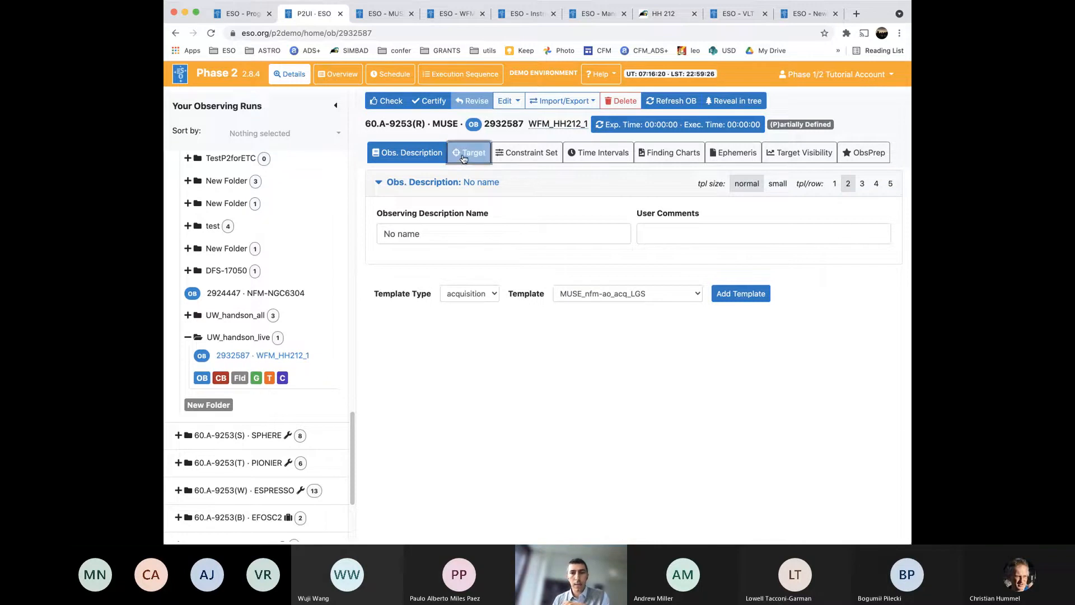
pyautogui.click(446, 203)
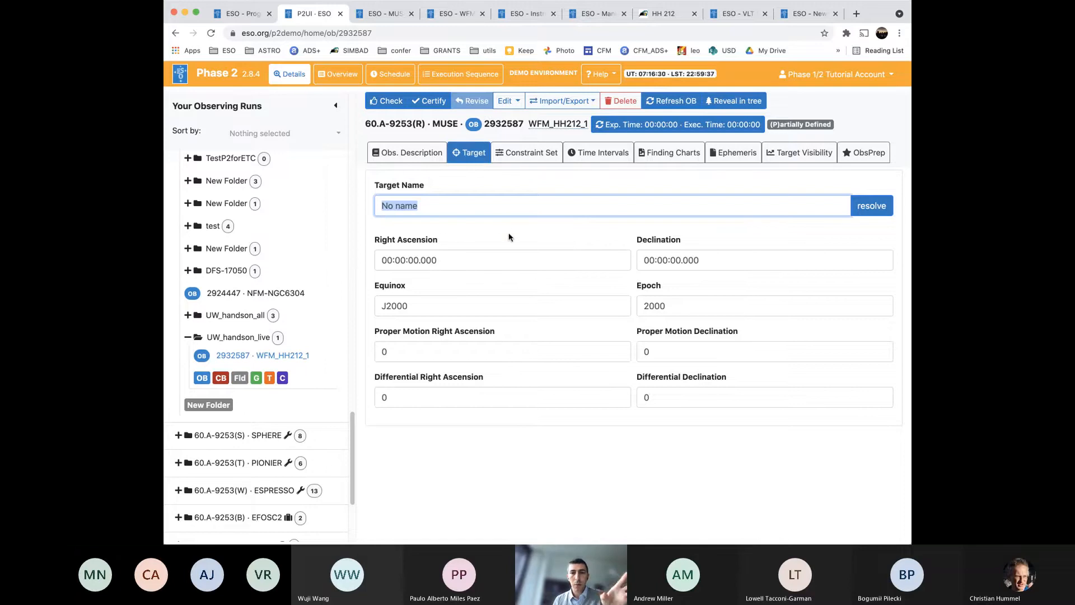
pyautogui.write('HH')
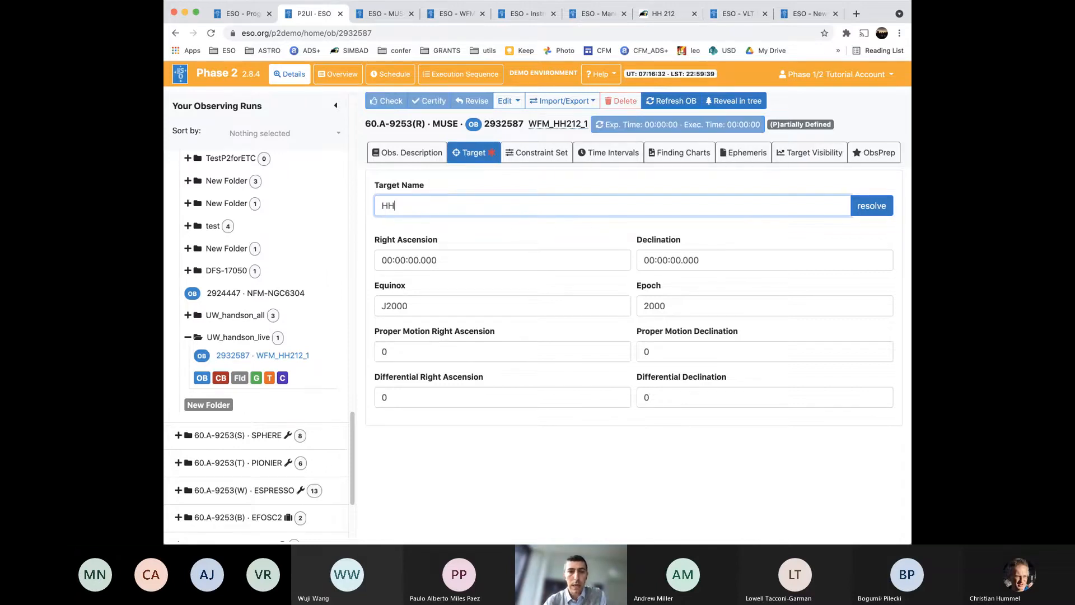
pyautogui.write(' 212')
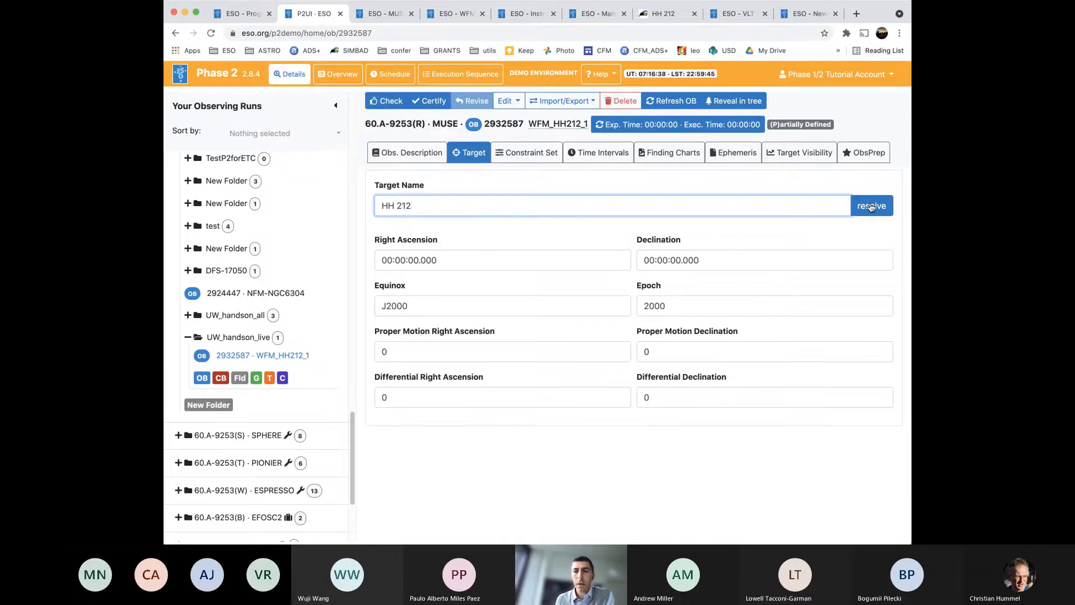
pyautogui.click(871, 207)
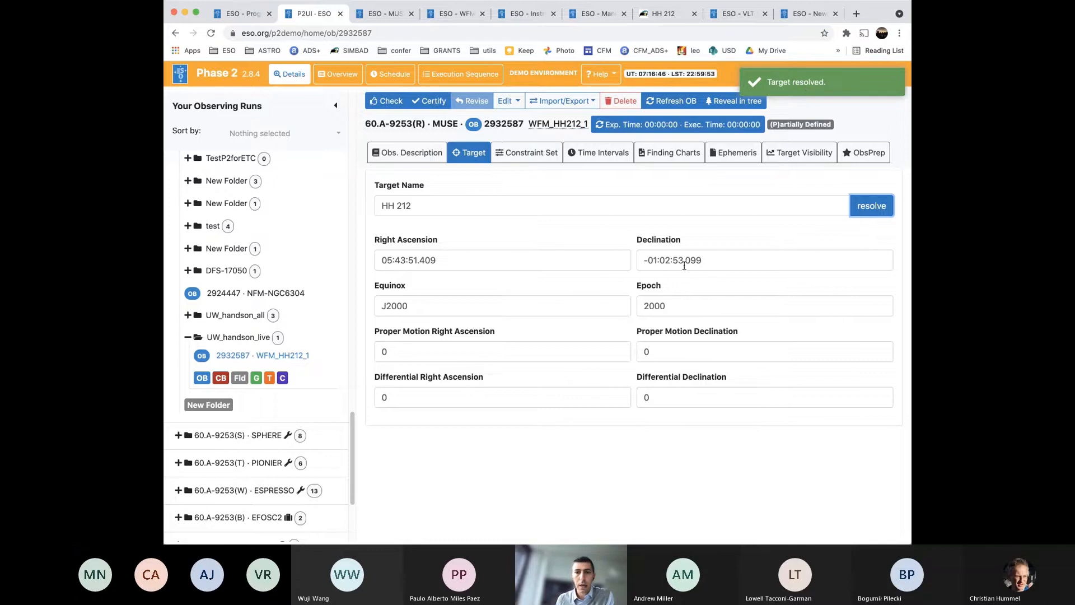
pyautogui.click(485, 231)
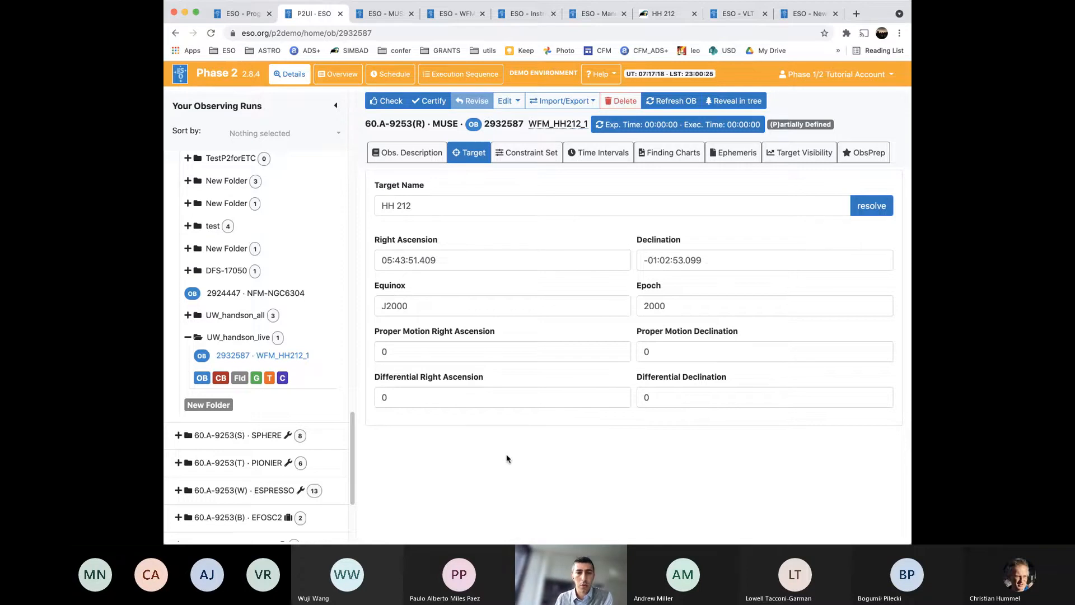
# Try a Proper Motion Right Ascension of -10 for the target and reset it to 0
pyautogui.click(403, 353)
pyautogui.press('BackSpace')
pyautogui.write('-10')
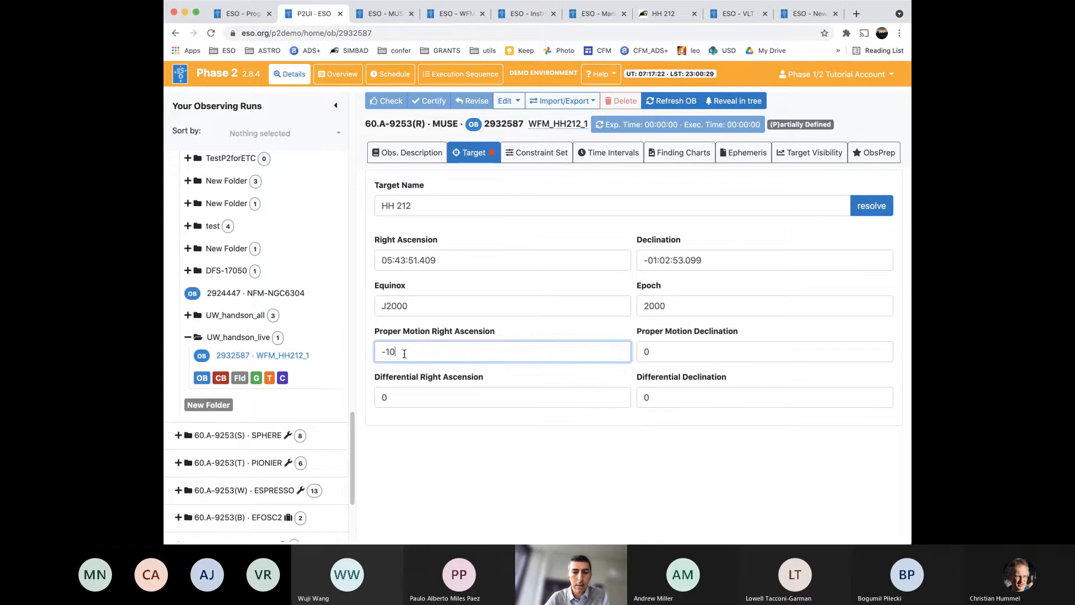
pyautogui.click(438, 444)
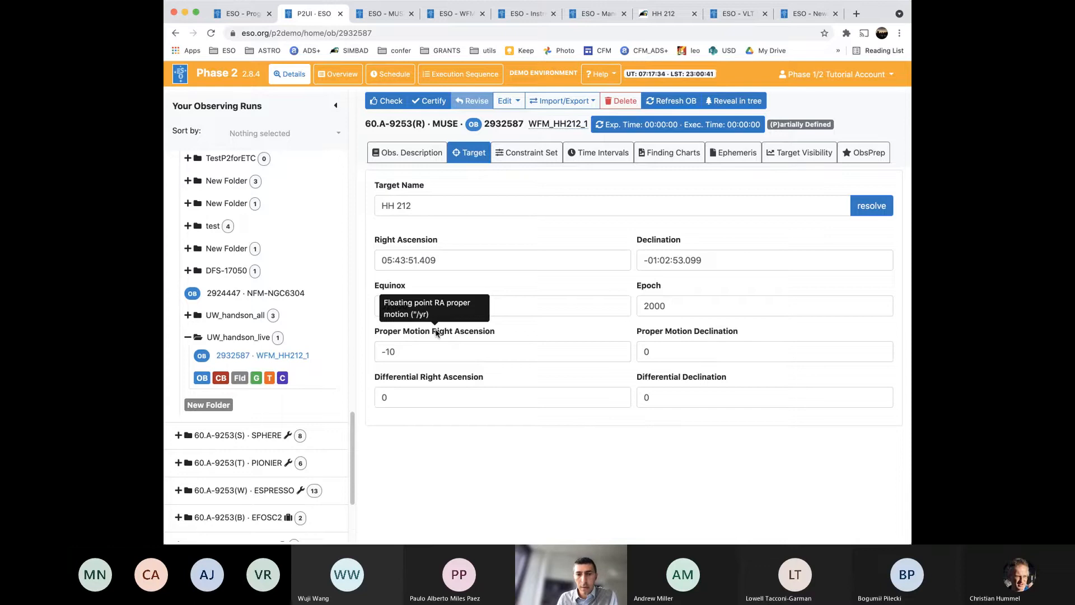
pyautogui.tripleClick(415, 354)
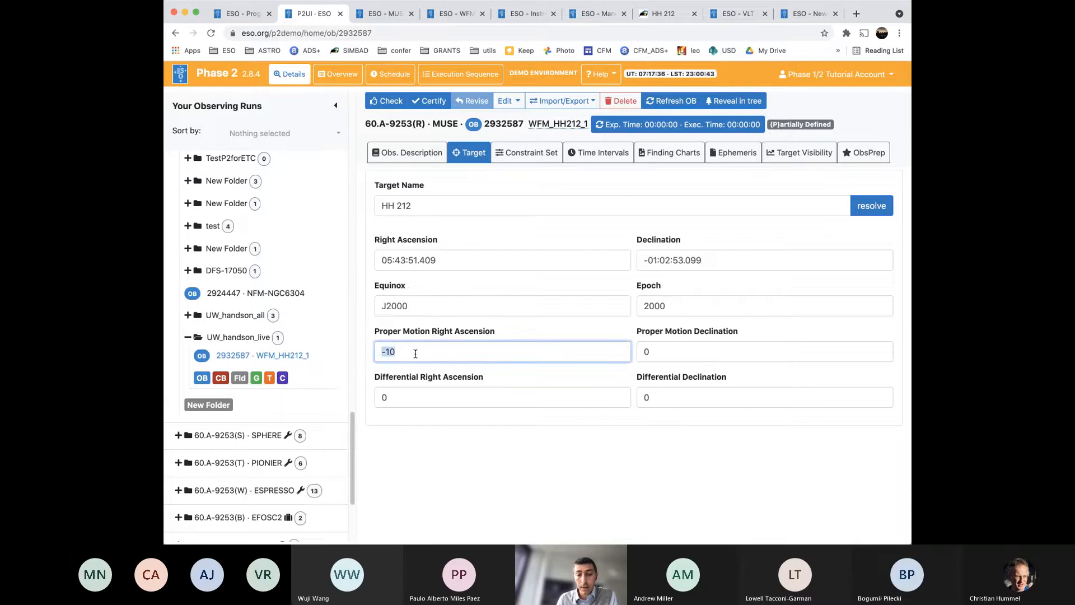
pyautogui.write('0')
pyautogui.click(515, 508)
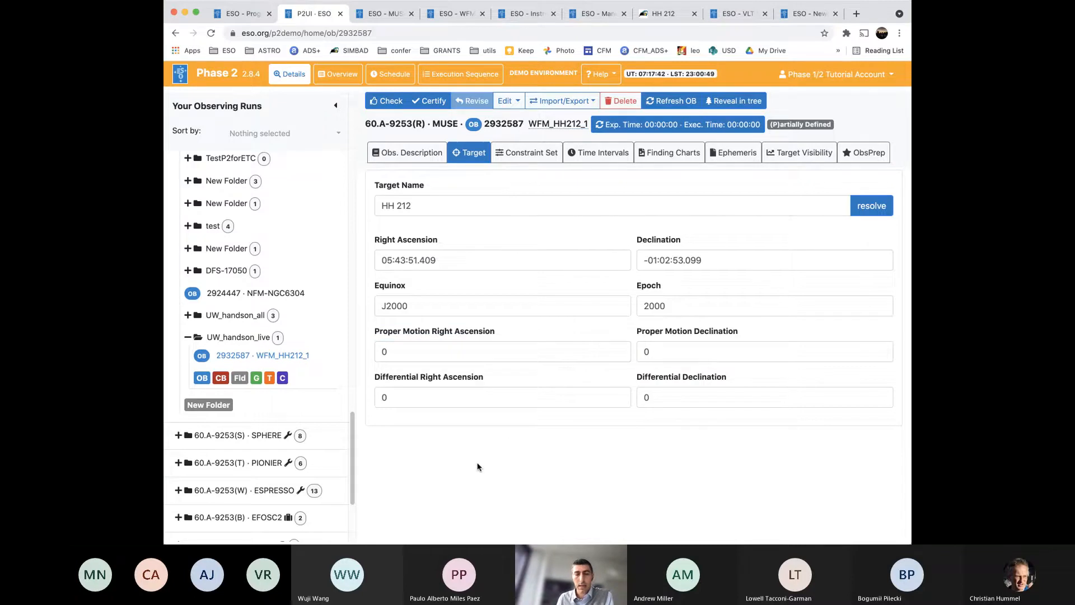
pyautogui.moveTo(461, 338)
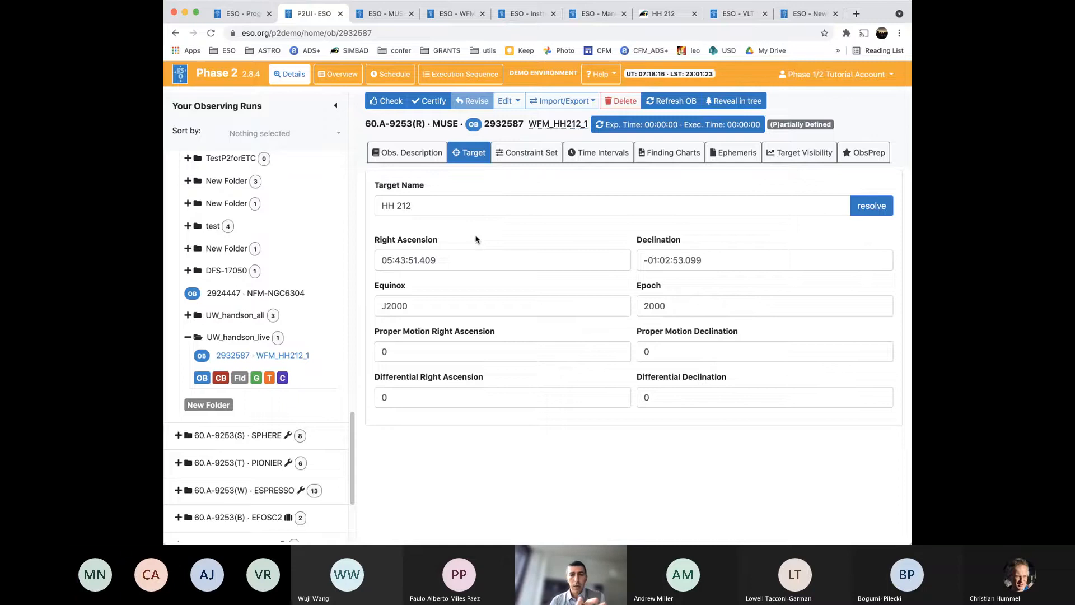
# Set the Observing Description Name of the WFM_HH212_1 block to HH212_WFM_AO
pyautogui.click(416, 157)
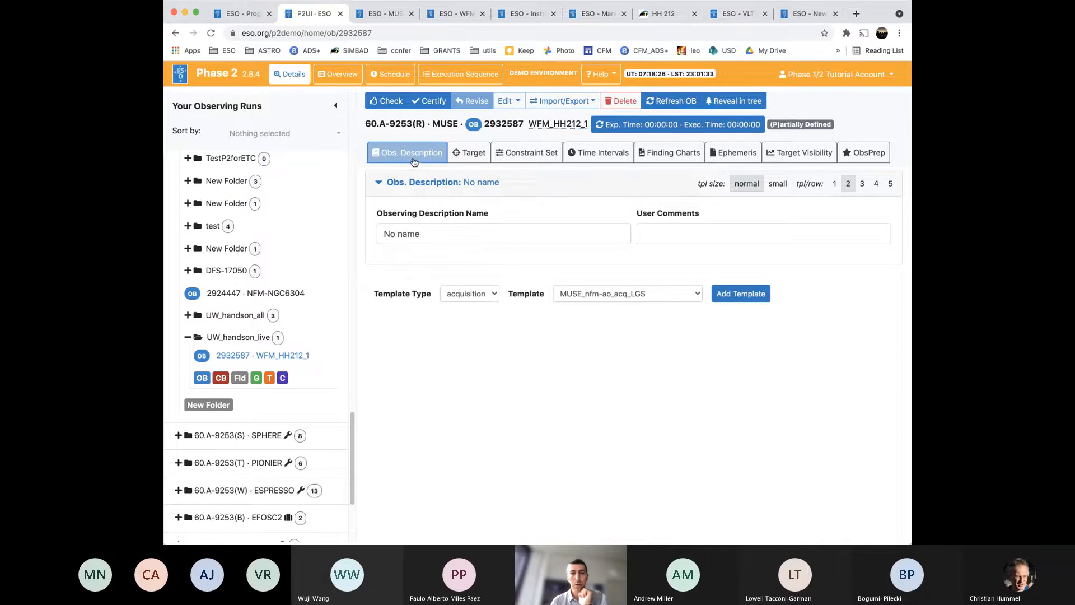
pyautogui.click(431, 234)
pyautogui.tripleClick(431, 233)
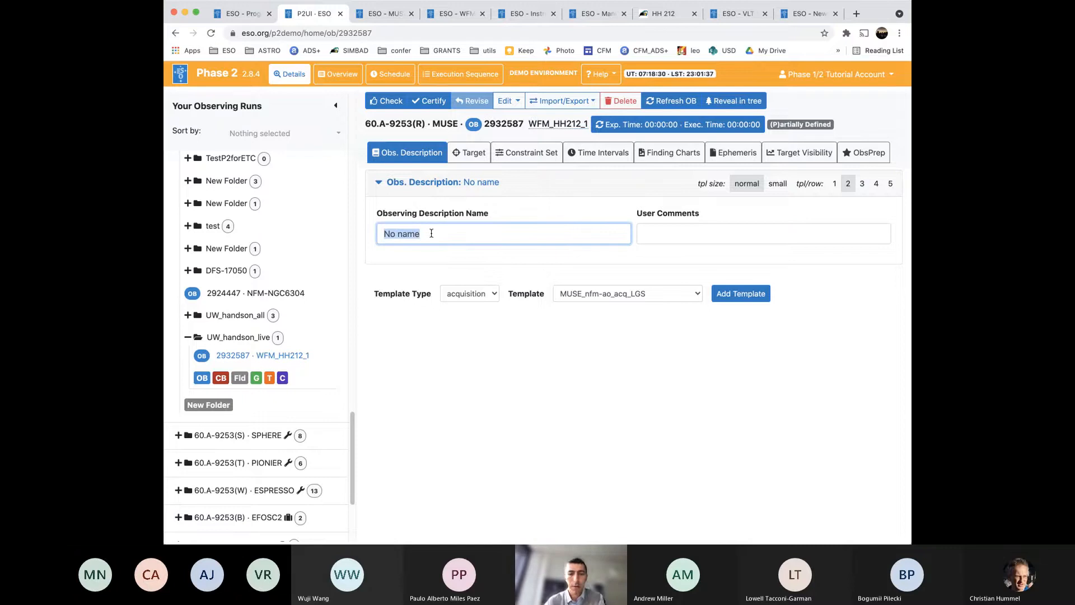
pyautogui.write('HH')
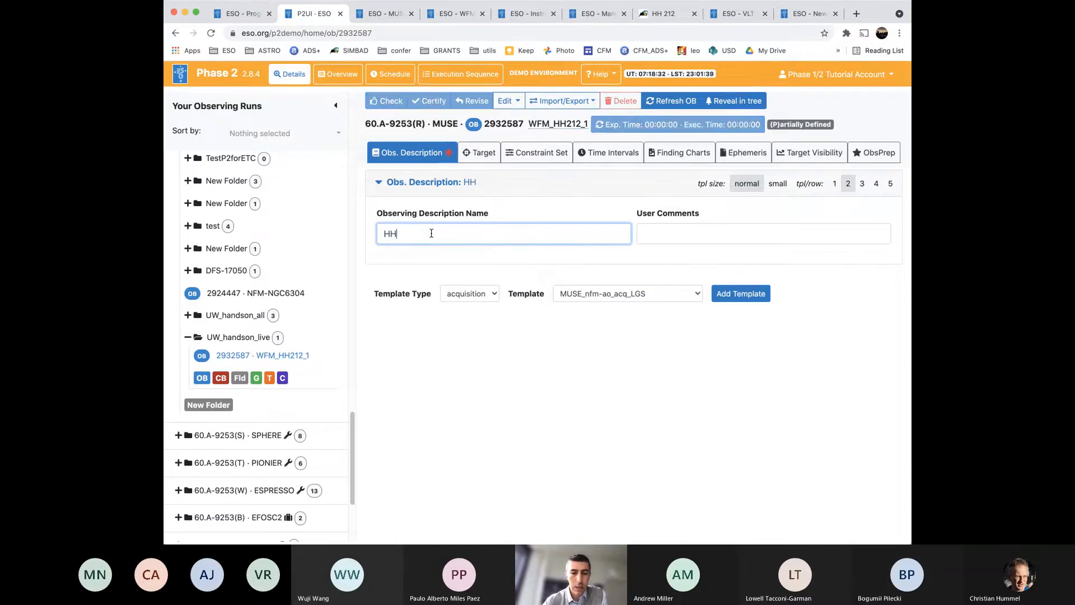
pyautogui.write('212_WFM')
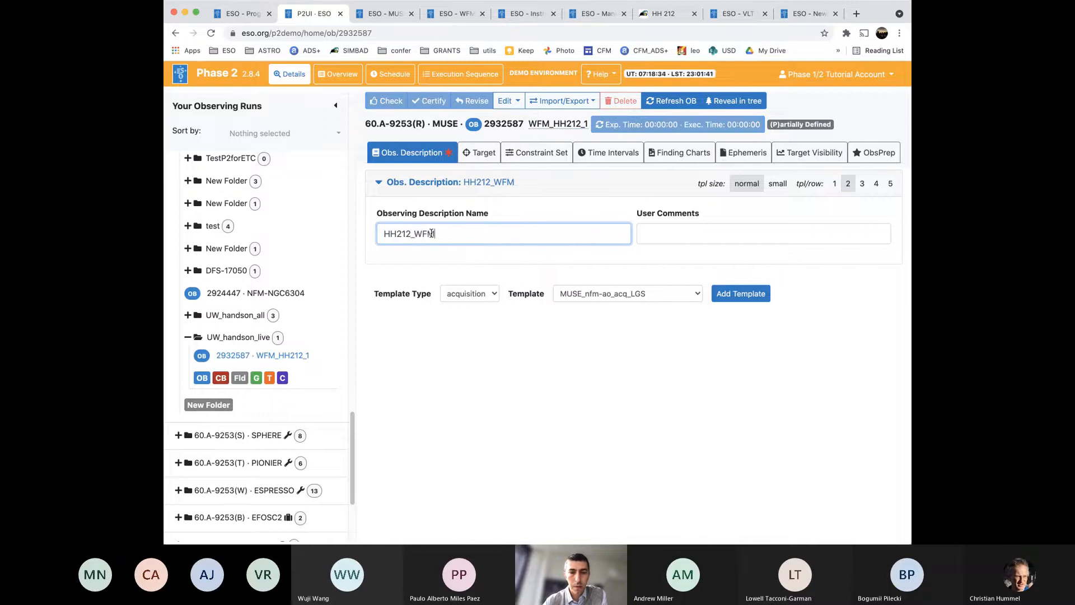
pyautogui.write('_AO')
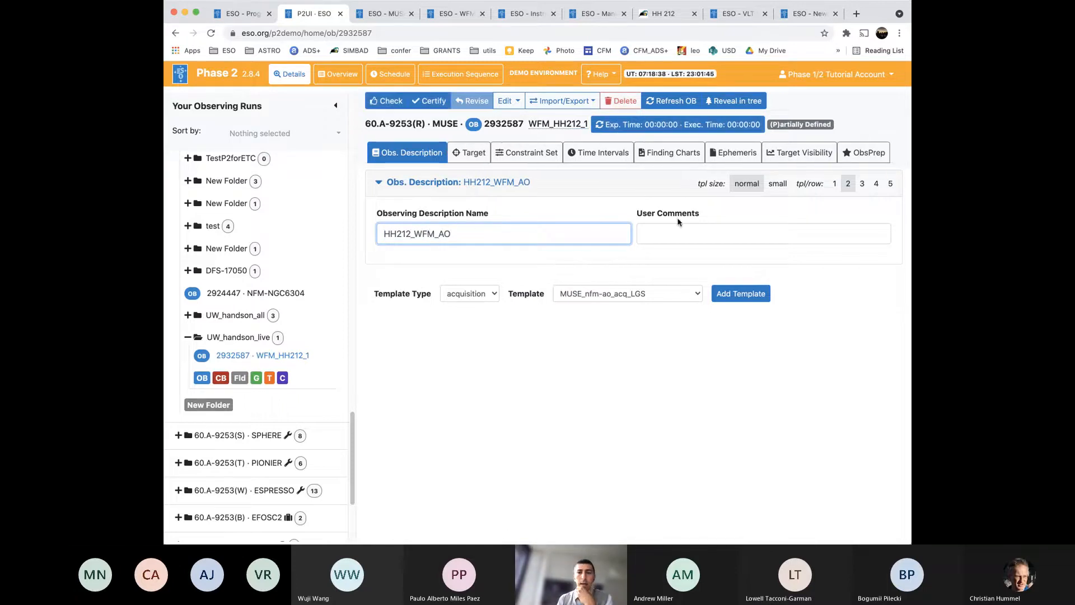
pyautogui.click(714, 217)
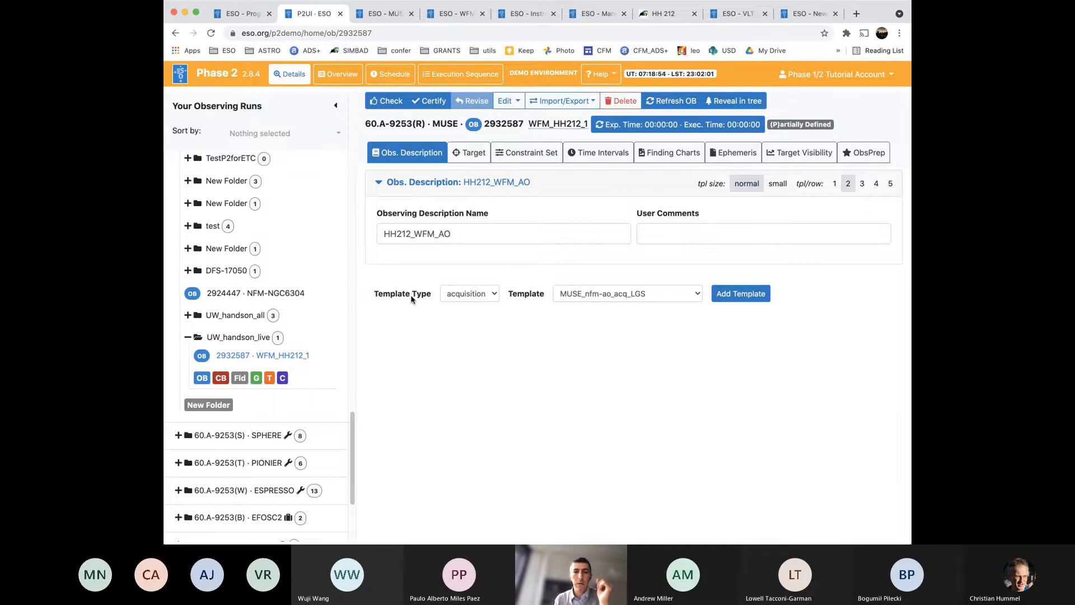
# Add the MUSE_wfm-ao_acq_movetopixelLGS acquisition template to the observing description
pyautogui.click(610, 299)
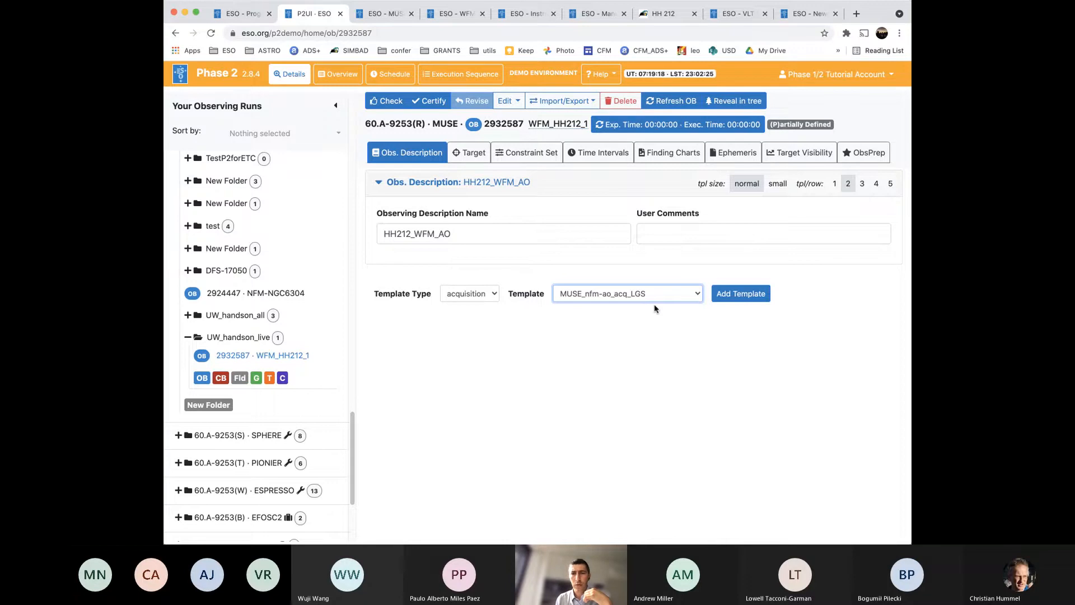
pyautogui.click(660, 342)
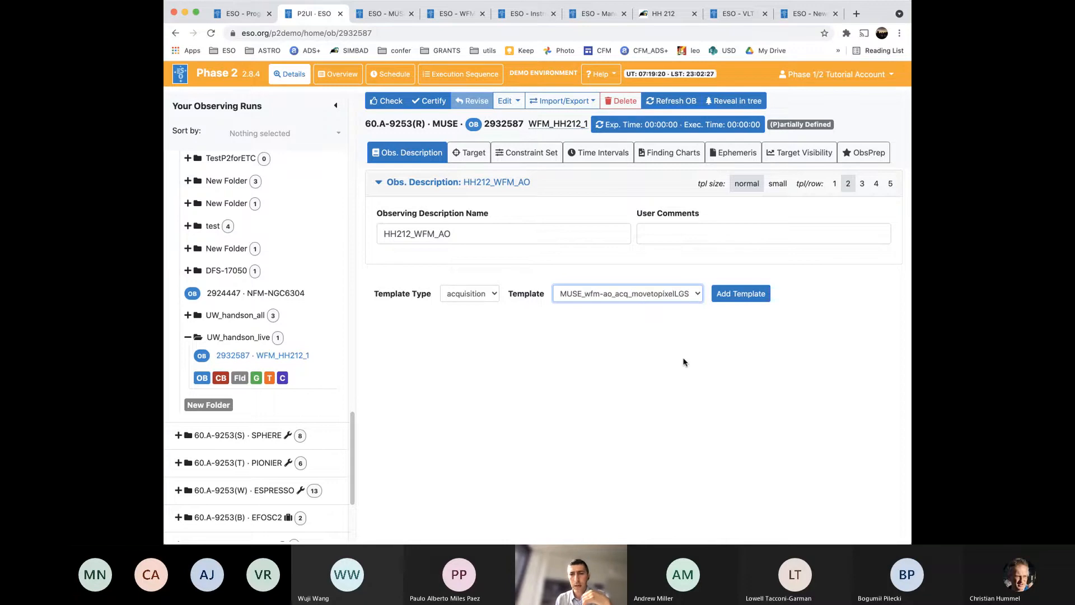
pyautogui.click(746, 296)
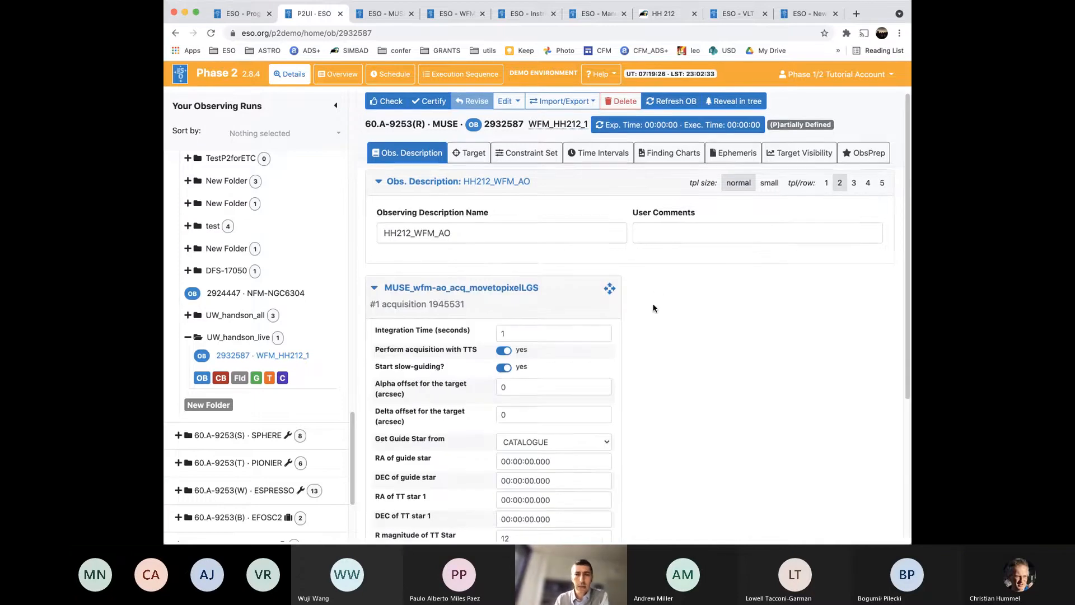
# Examine the acquisition template's parameters, from the integration time through the guide and TT star fields to the instrument mode
pyautogui.scroll(-5, 634, 309)
pyautogui.scroll(5, 634, 309)
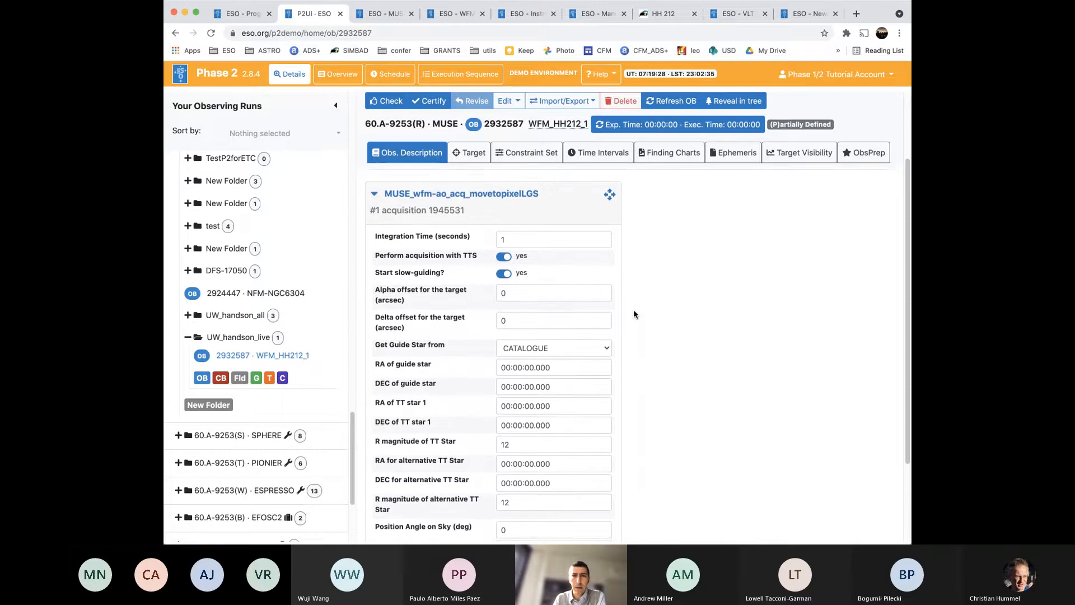
pyautogui.scroll(-2, 633, 314)
pyautogui.scroll(2, 633, 314)
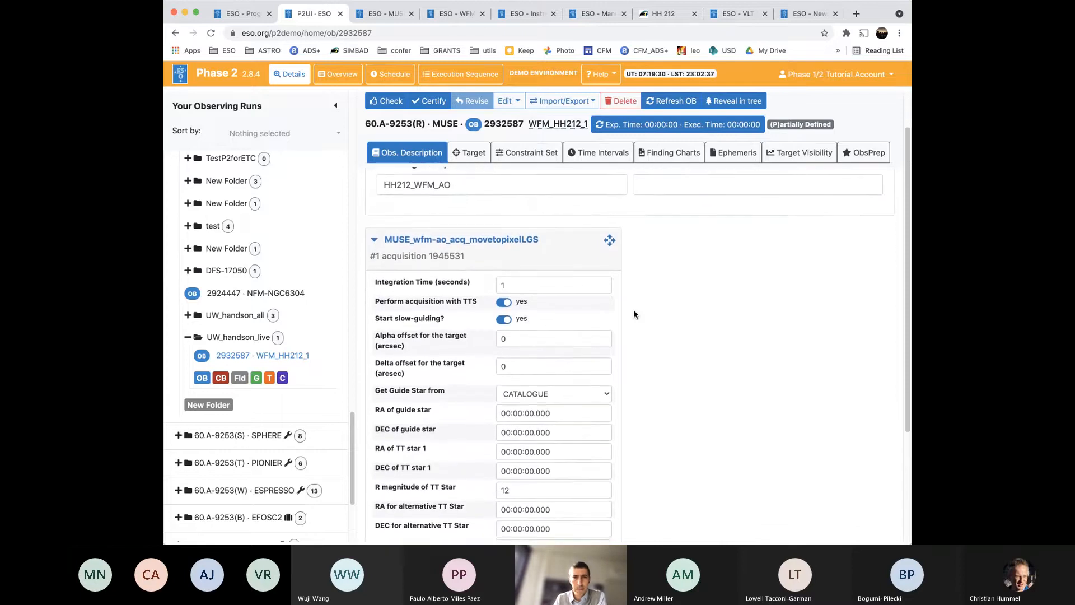
pyautogui.scroll(-4, 633, 313)
pyautogui.scroll(-1, 633, 333)
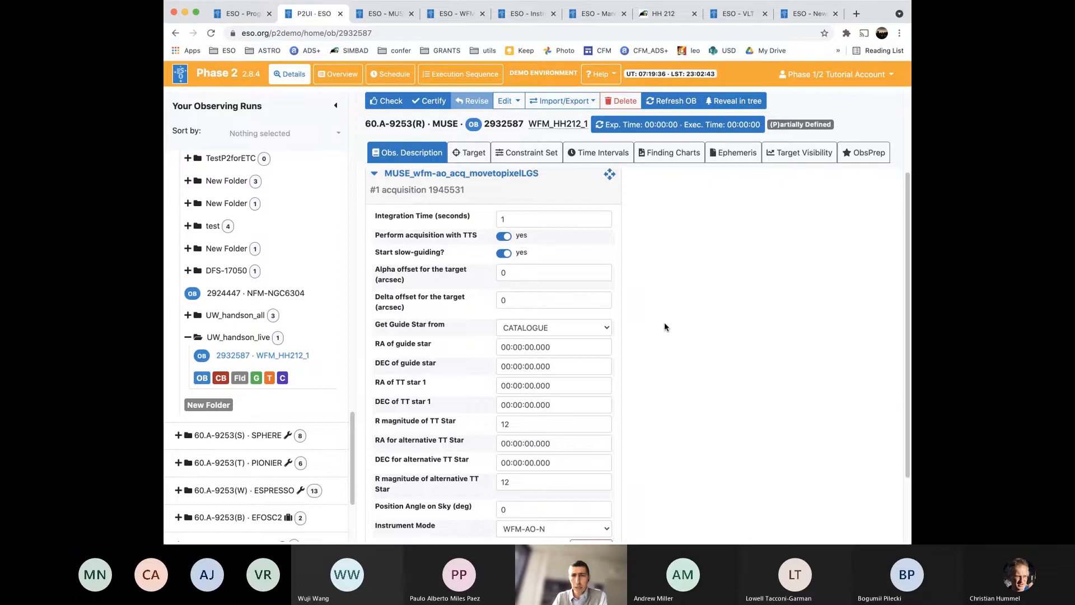
pyautogui.scroll(-1, 650, 330)
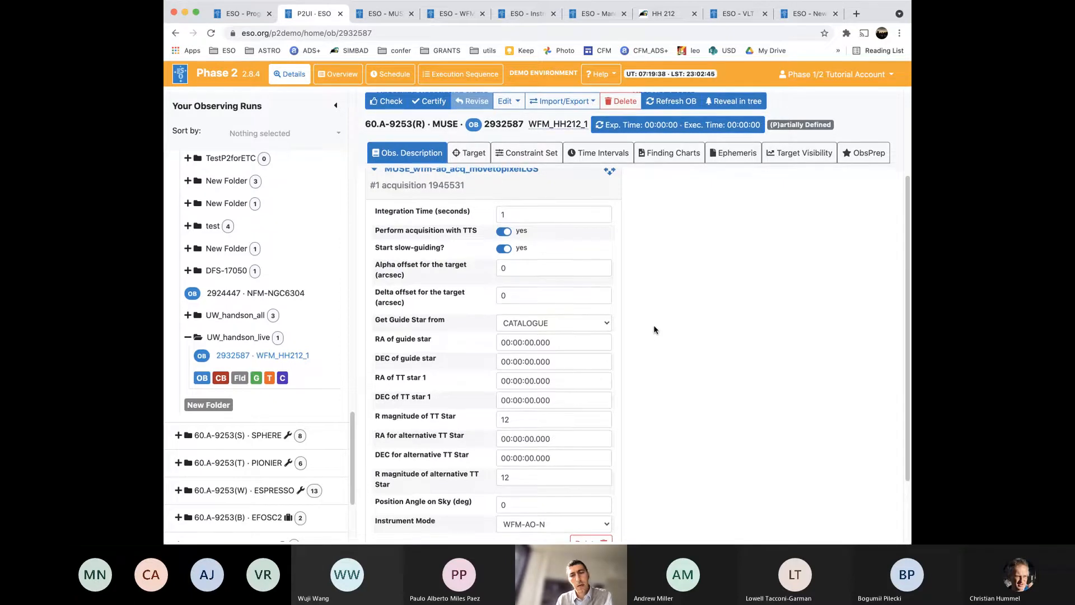
# Switch the acquisition template's Perform acquisition with TTS option to no and back to yes
pyautogui.scroll(-1, 652, 332)
pyautogui.scroll(-1, 654, 330)
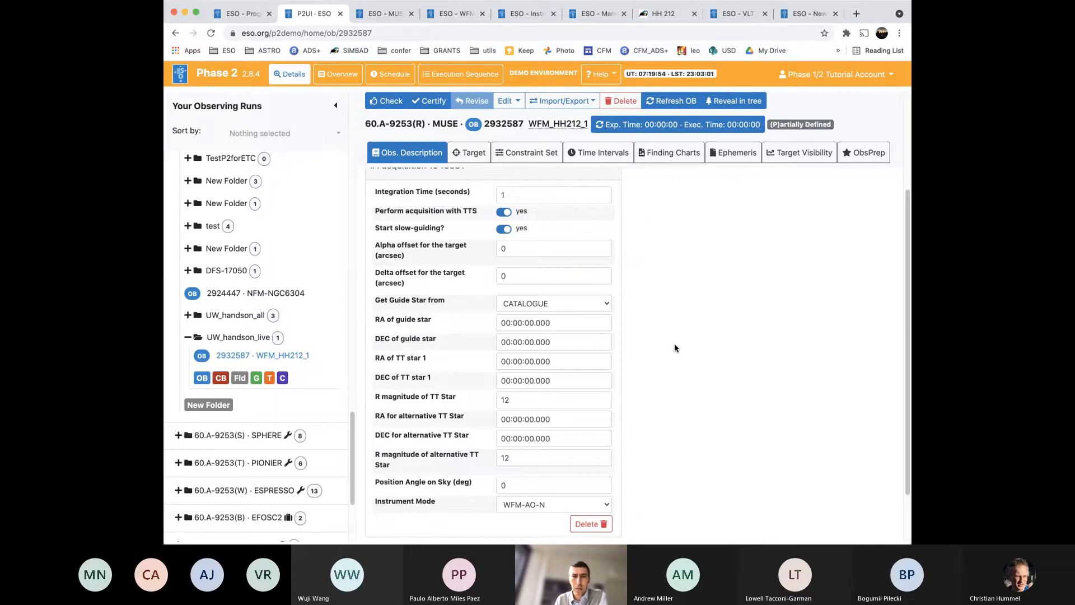
pyautogui.moveTo(408, 194)
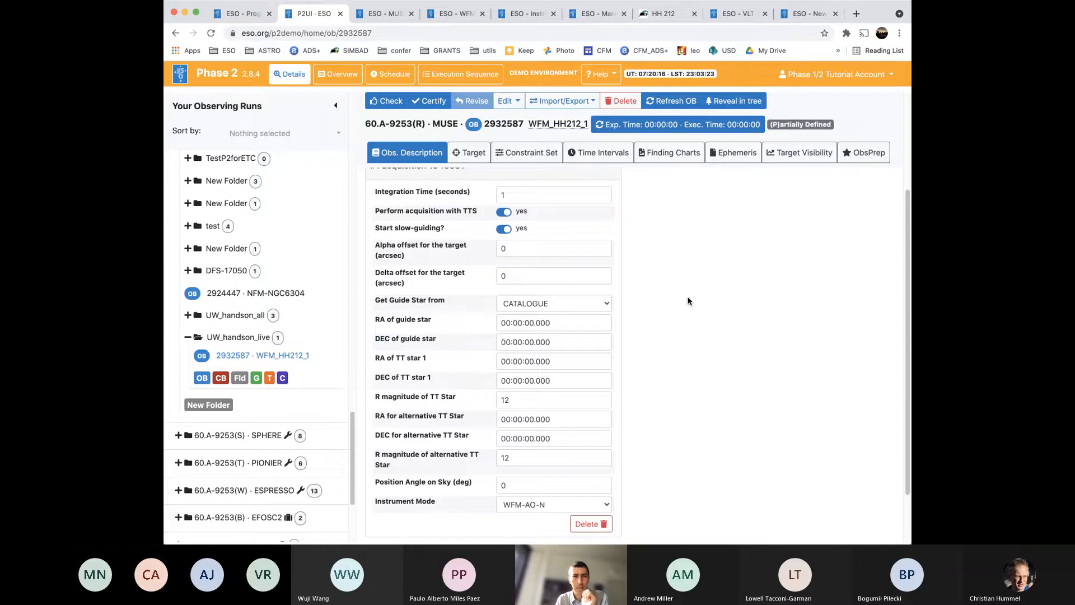
pyautogui.moveTo(469, 216)
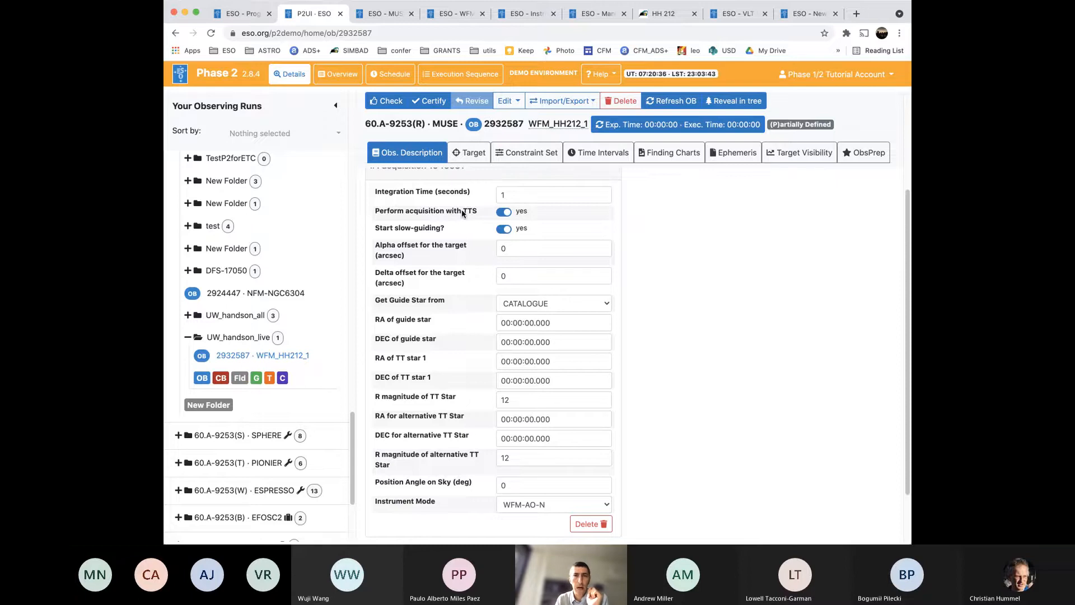
pyautogui.doubleClick(512, 214)
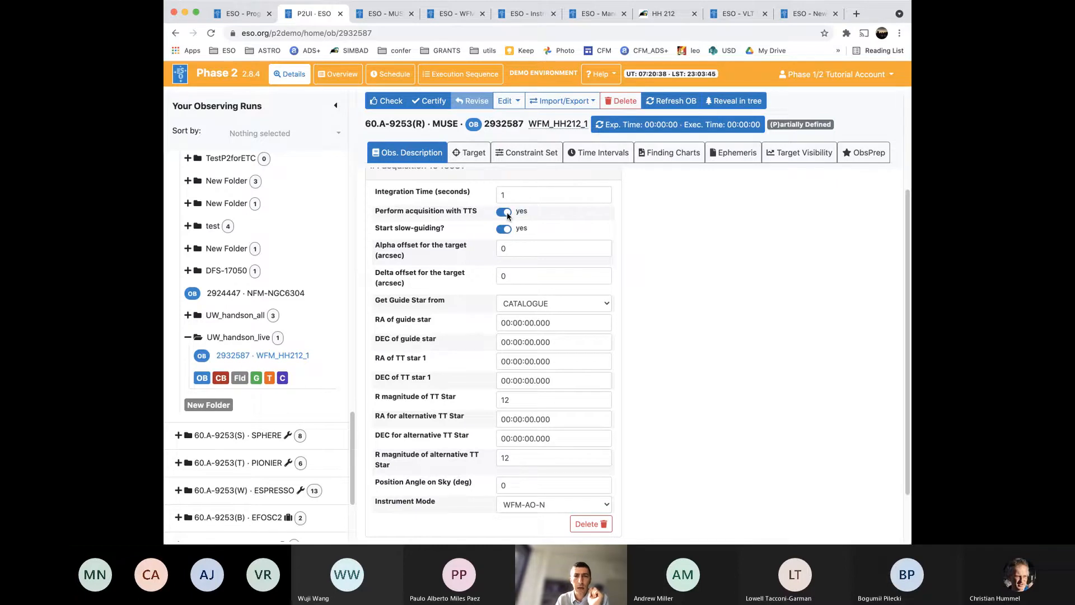
pyautogui.click(506, 212)
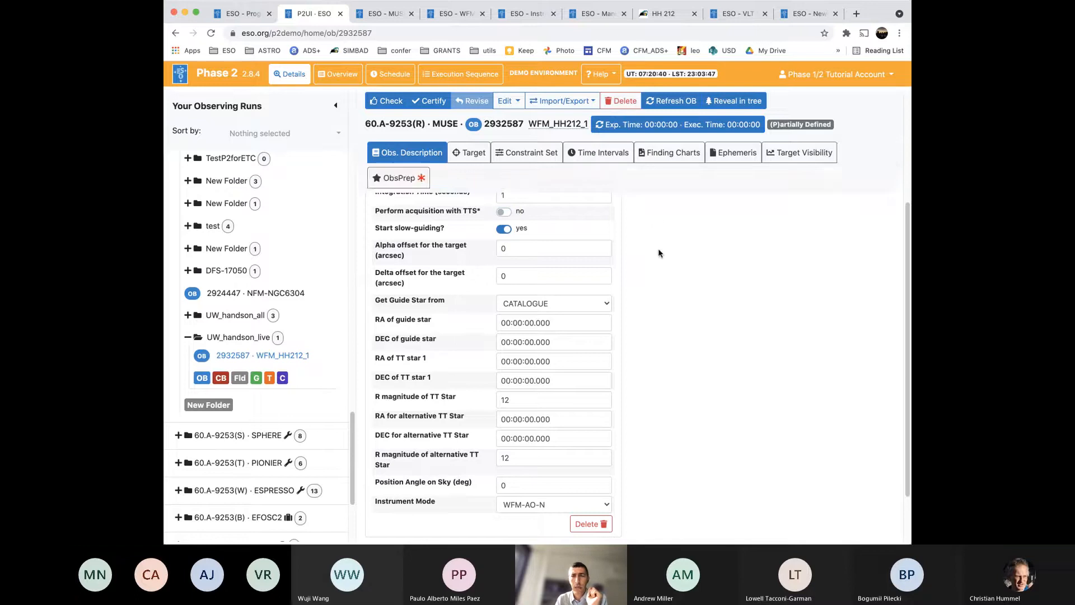
pyautogui.click(503, 214)
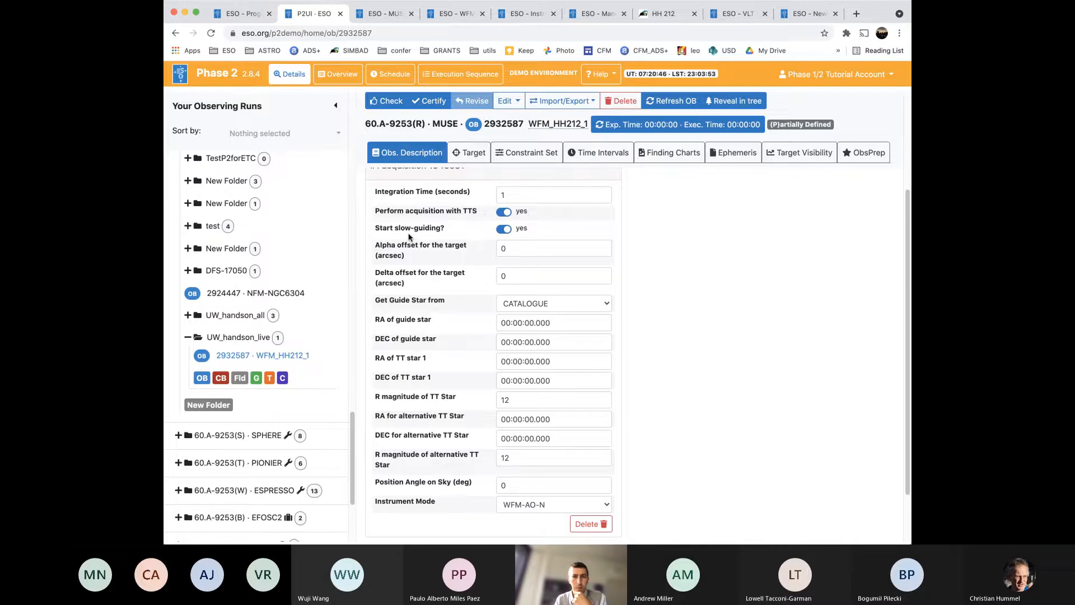
pyautogui.moveTo(411, 230)
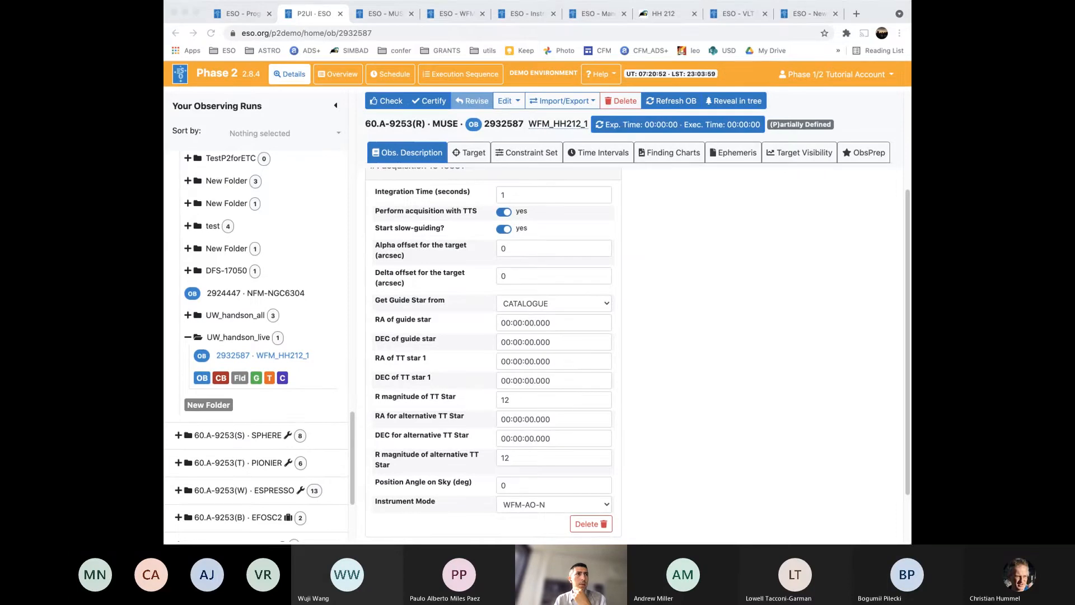
pyautogui.click(697, 315)
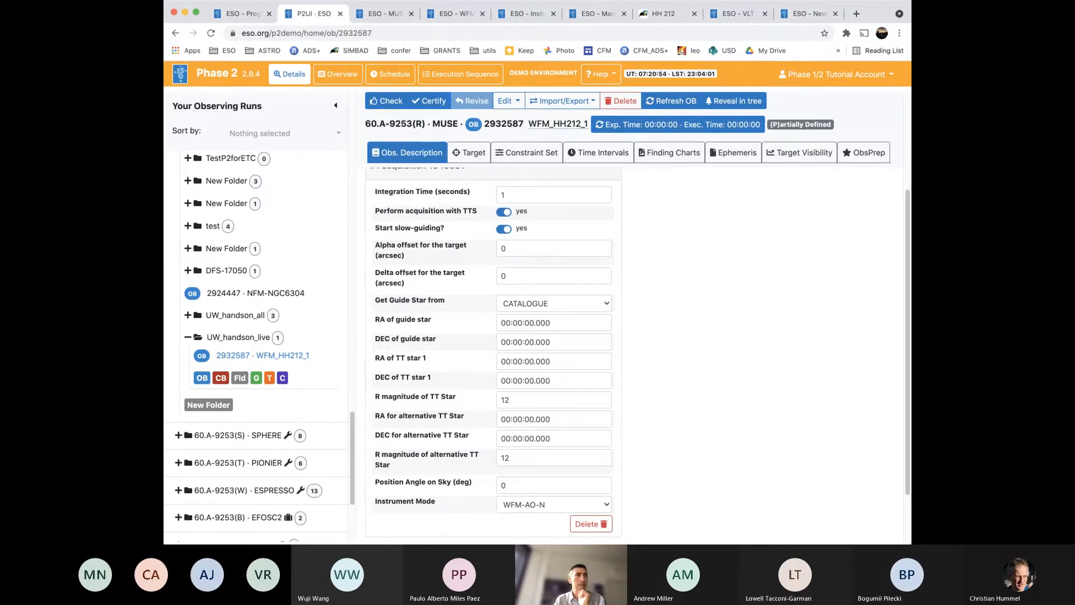
pyautogui.press('super+Tab')
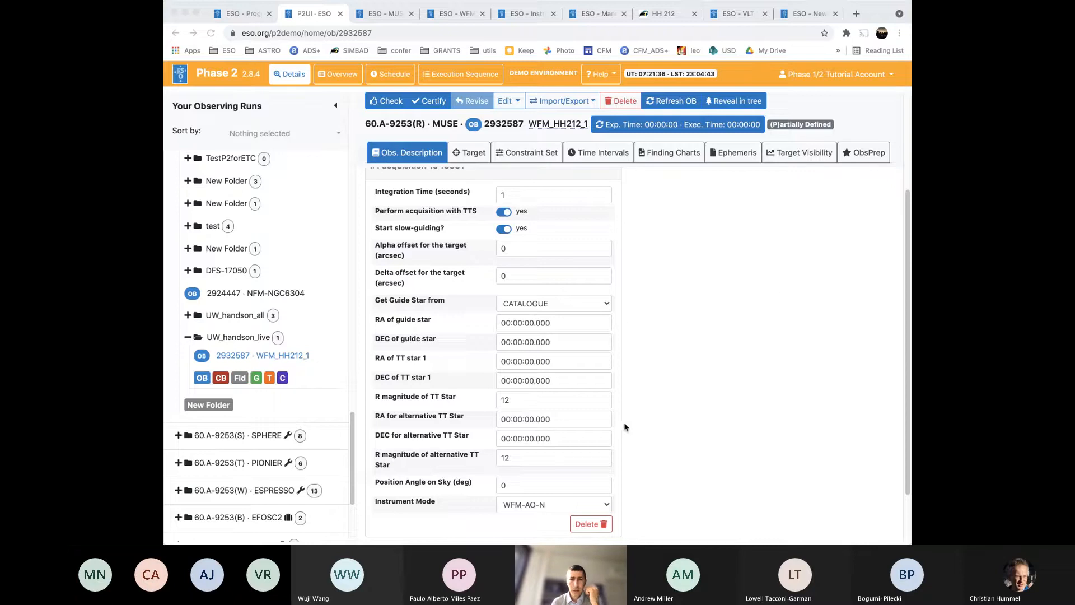
# Examine the Instrument Mode choices of the MUSE_wfm-ao_acq_movetopixelLGS acquisition template
pyautogui.click(542, 505)
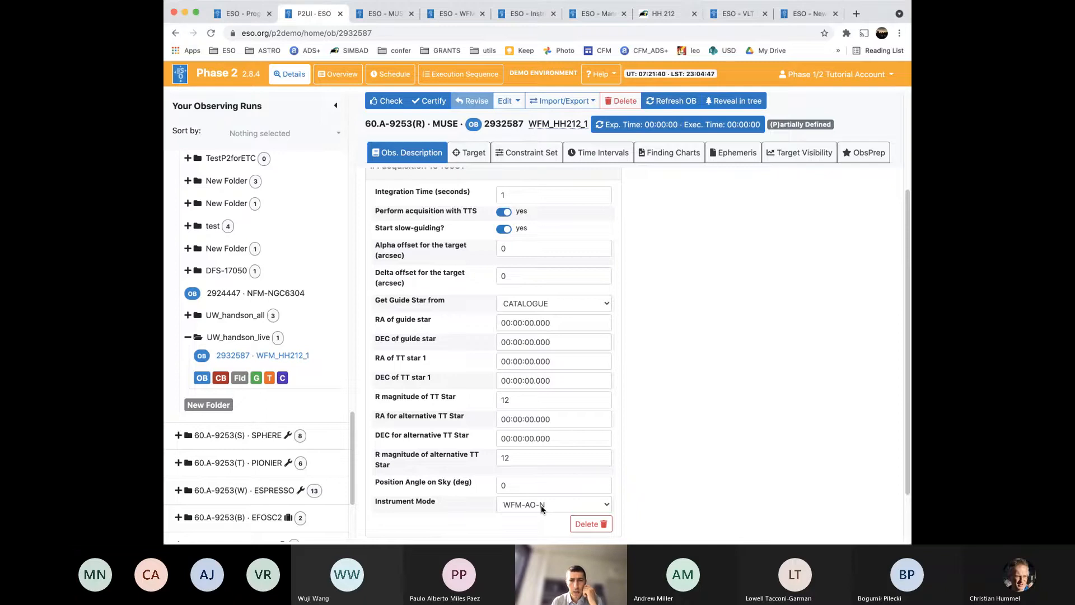
pyautogui.click(542, 505)
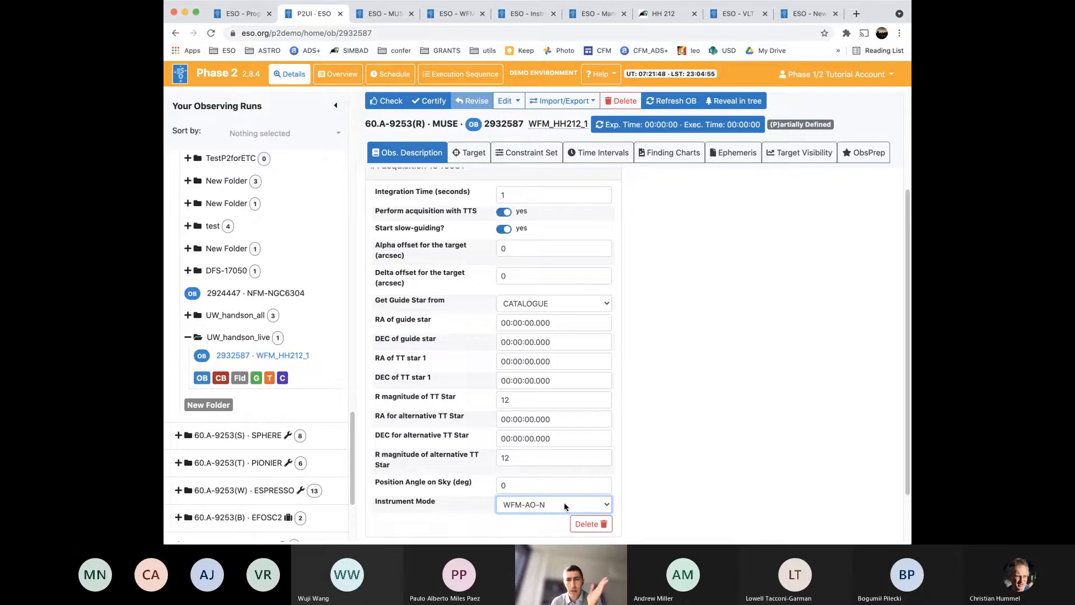
pyautogui.click(675, 502)
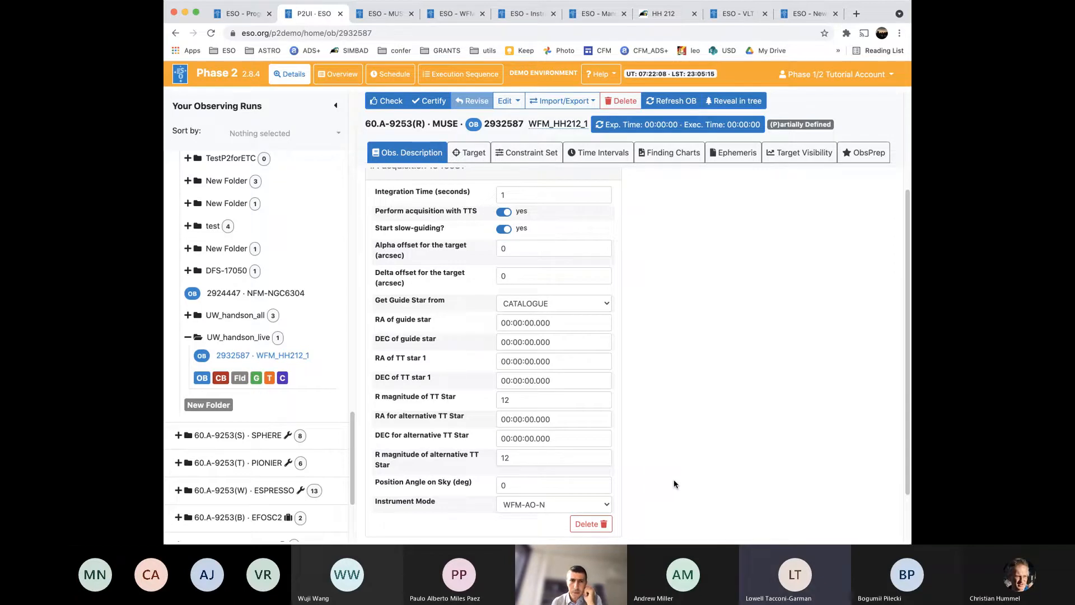
pyautogui.click(609, 506)
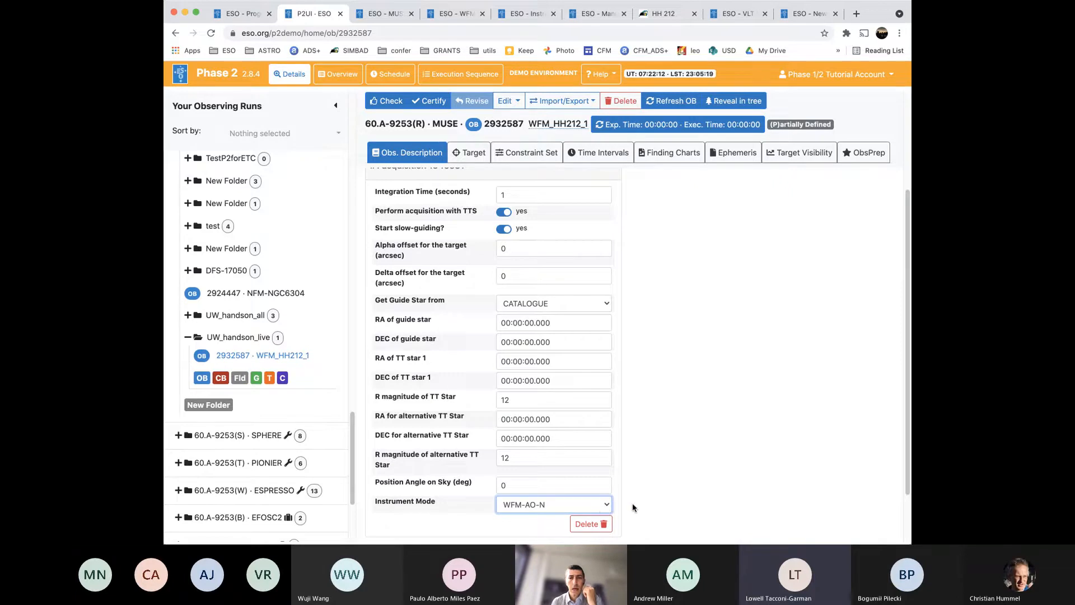
pyautogui.click(674, 493)
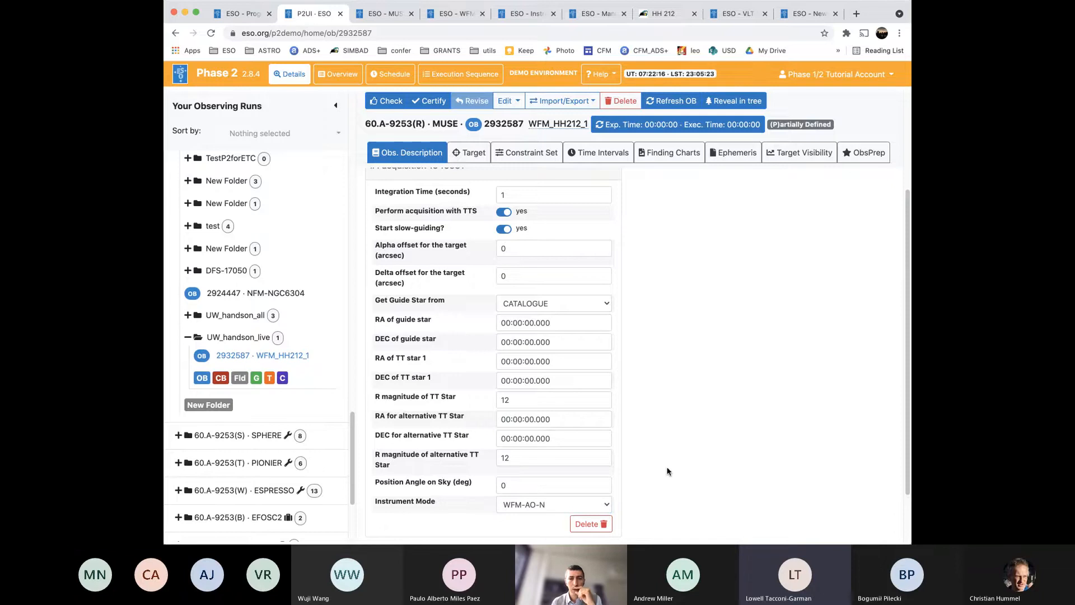
# Try WFM-AO-E as the acquisition template's Instrument Mode and set it back to WFM-AO-N
pyautogui.click(581, 499)
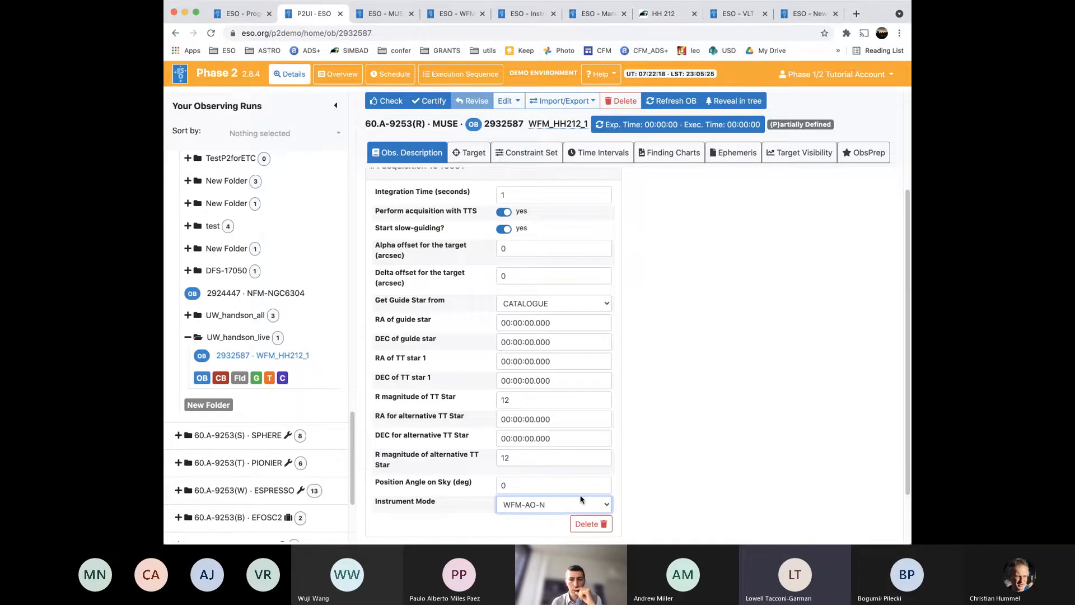
pyautogui.click(581, 506)
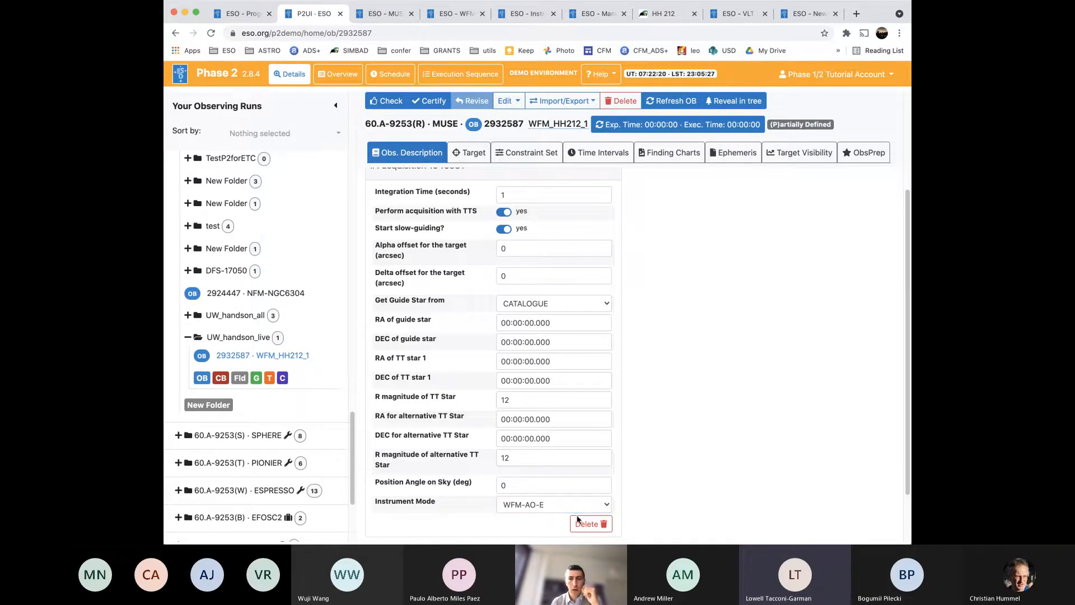
pyautogui.click(591, 508)
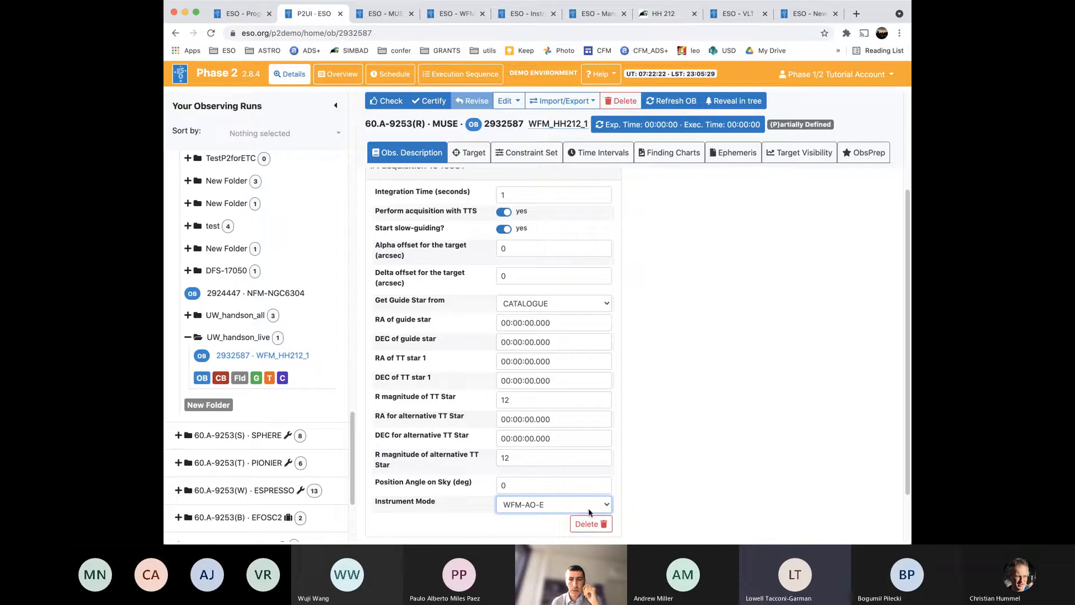
pyautogui.click(581, 515)
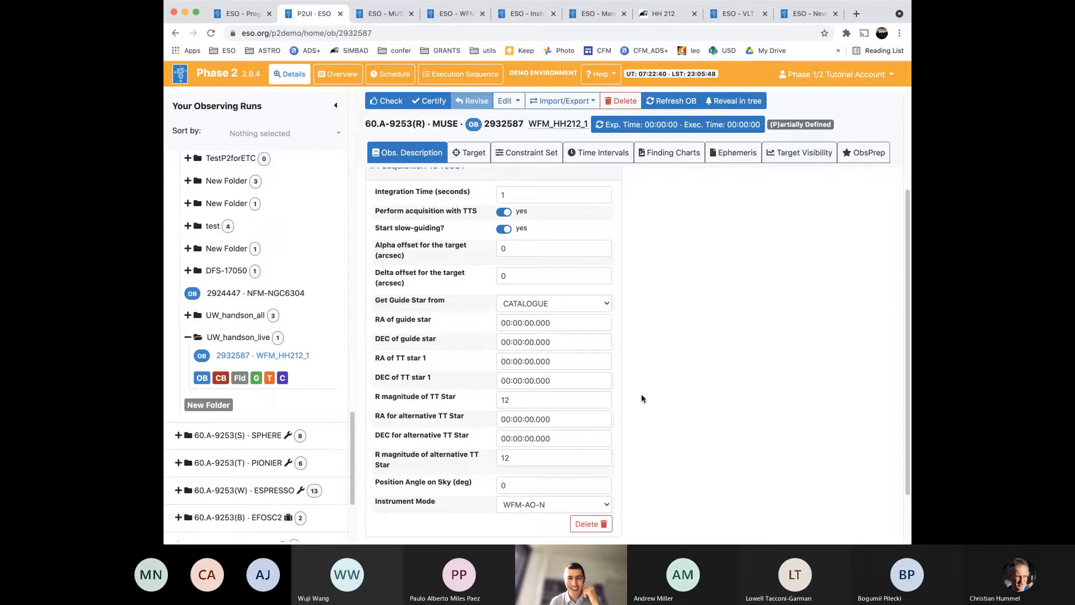
pyautogui.scroll(-2, 640, 394)
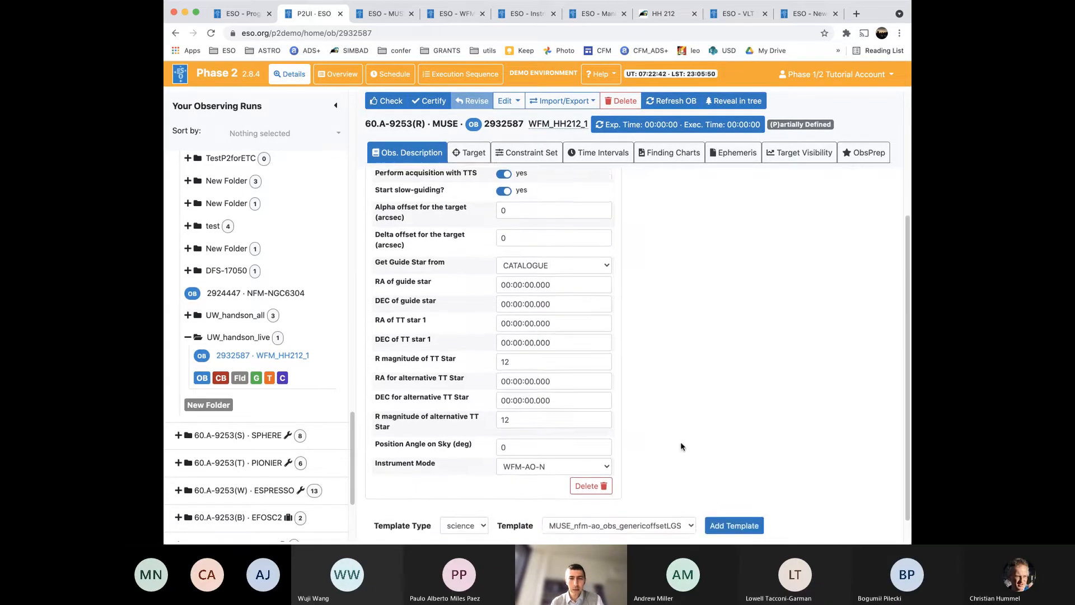
pyautogui.scroll(-1, 672, 420)
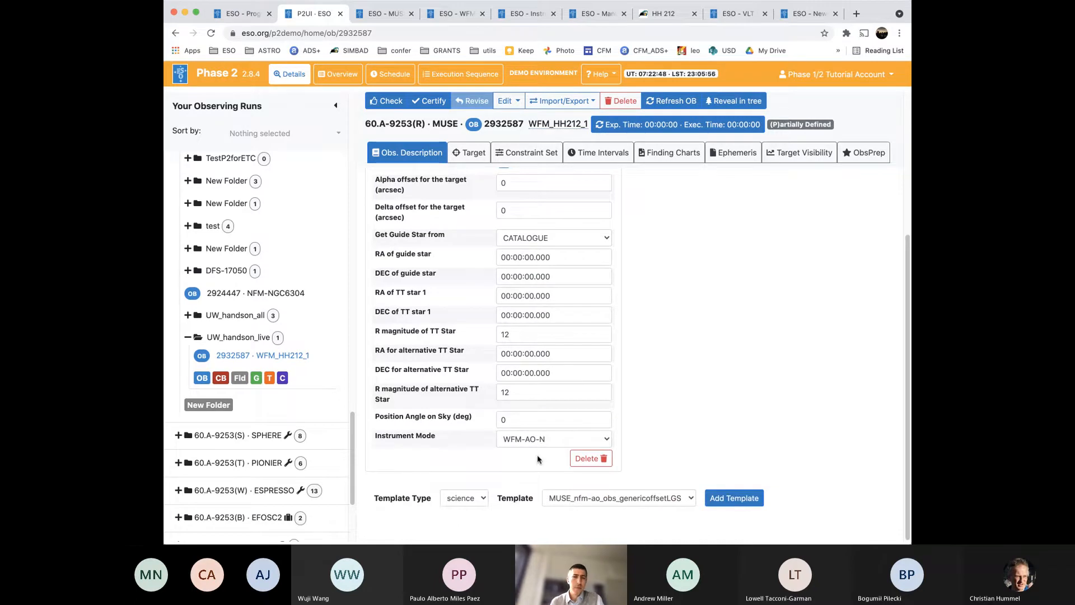
pyautogui.scroll(3, 537, 459)
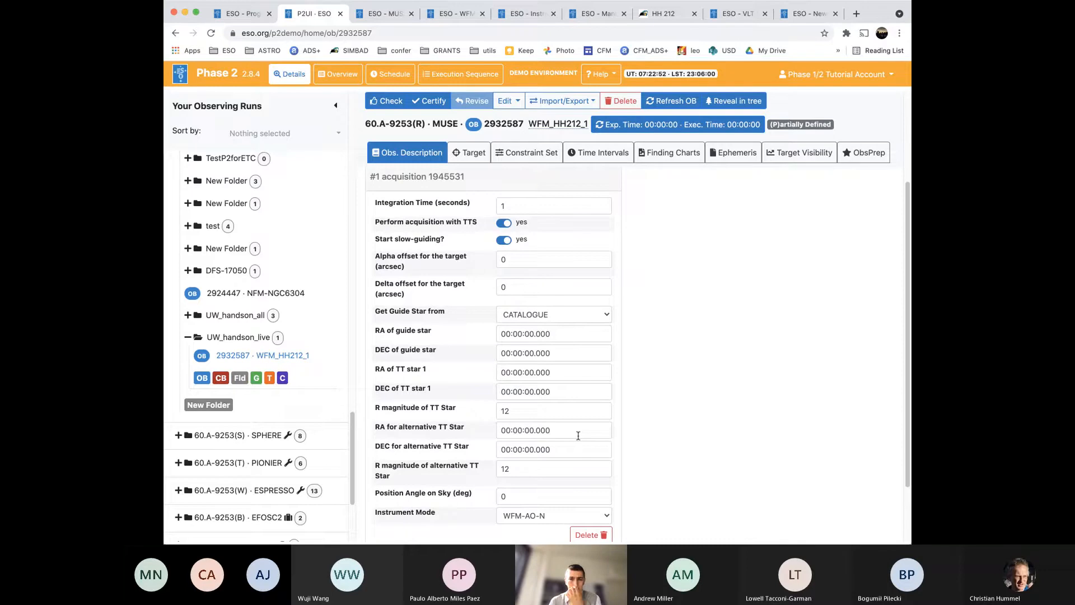
pyautogui.scroll(1, 673, 403)
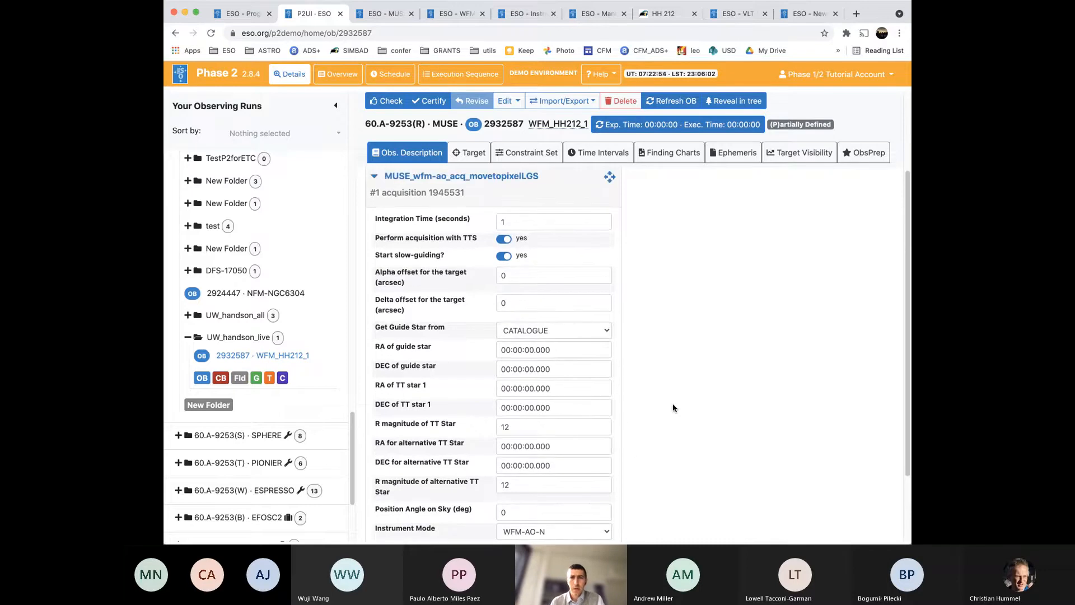
pyautogui.scroll(-1, 682, 399)
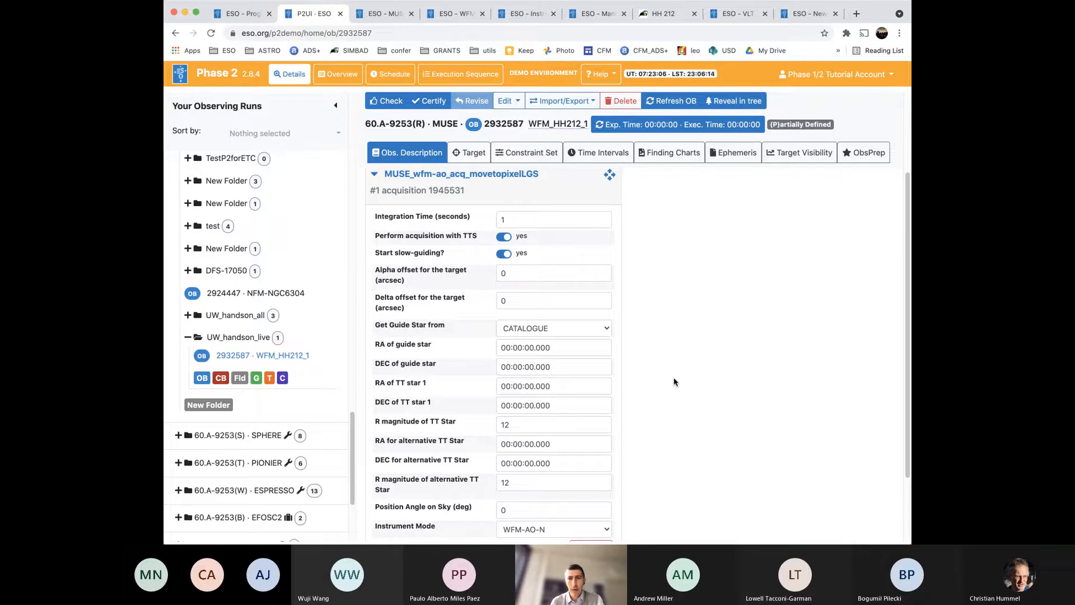
pyautogui.scroll(-1, 667, 392)
pyautogui.scroll(-1, 675, 381)
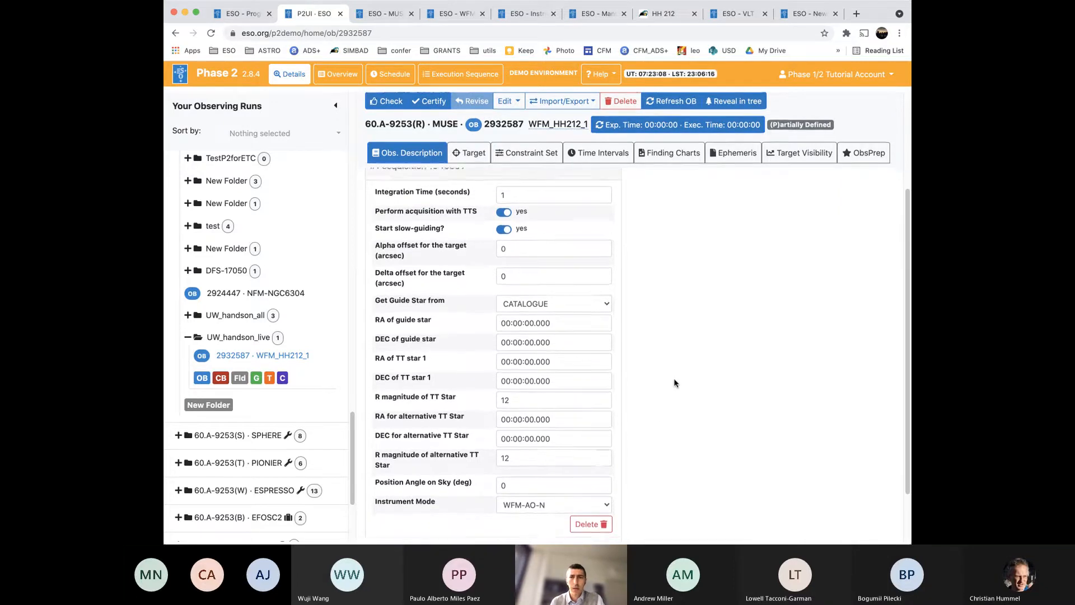
# Open the block's ObsPrep pointing view and inspect the MUSE field of view on the sky around the target
pyautogui.click(872, 156)
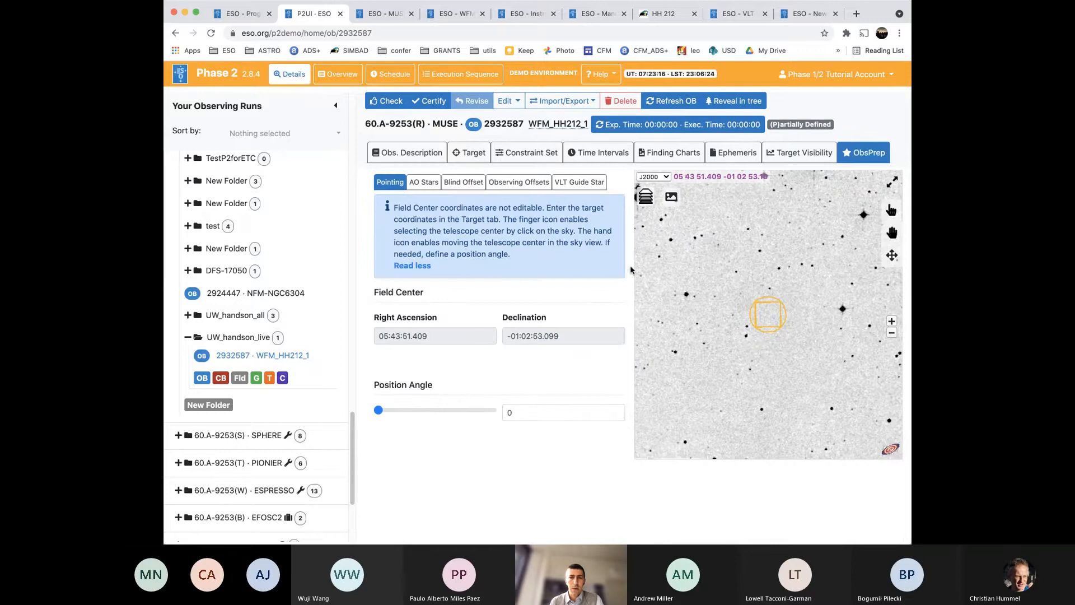
pyautogui.click(891, 321)
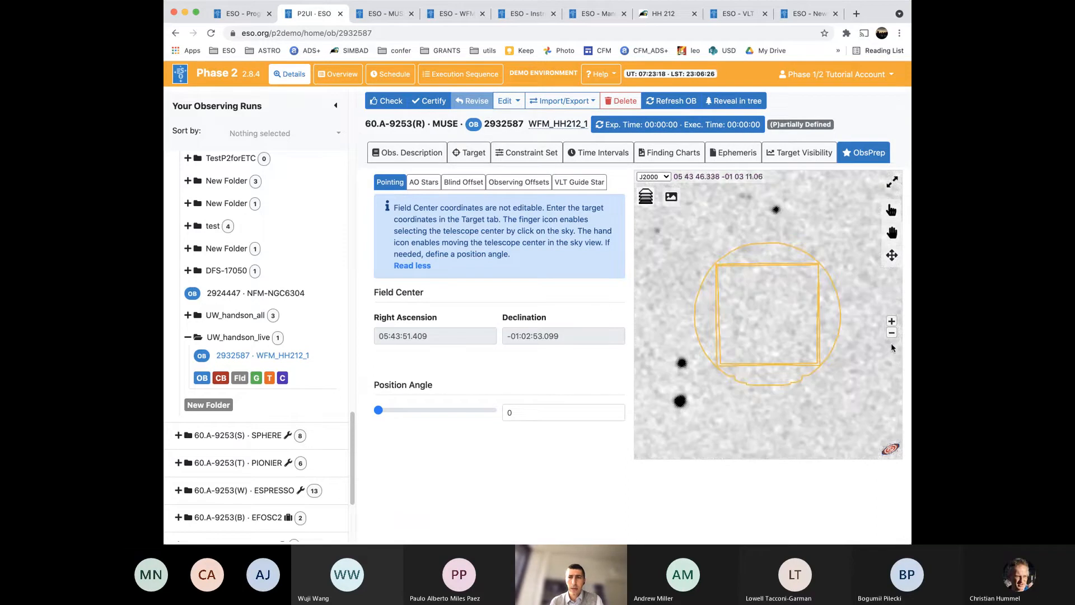
pyautogui.click(891, 333)
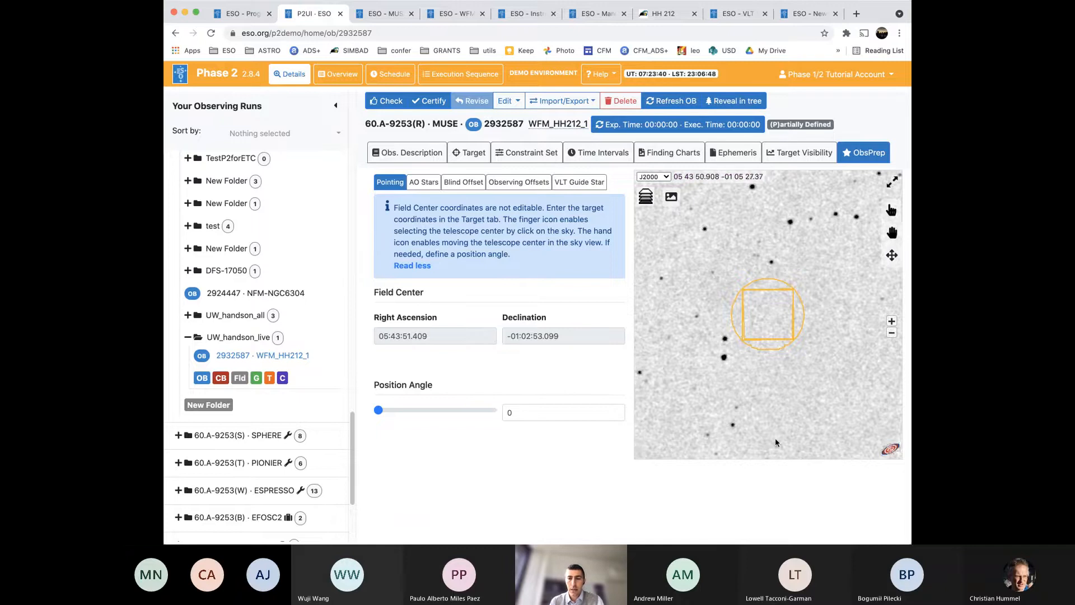
pyautogui.moveTo(814, 356)
pyautogui.mouseDown()
pyautogui.moveTo(754, 336)
pyautogui.moveTo(861, 345)
pyautogui.moveTo(791, 320)
pyautogui.moveTo(806, 354)
pyautogui.mouseUp()
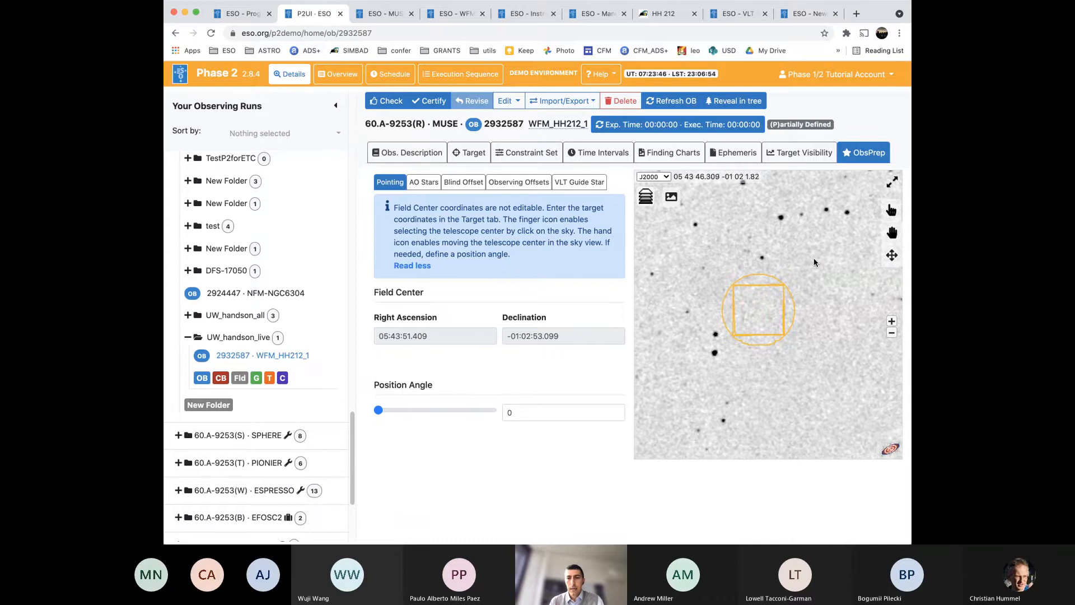
# Try the sky background generated from the GAIA catalog and restore the default P/DSS2/red background
pyautogui.click(677, 204)
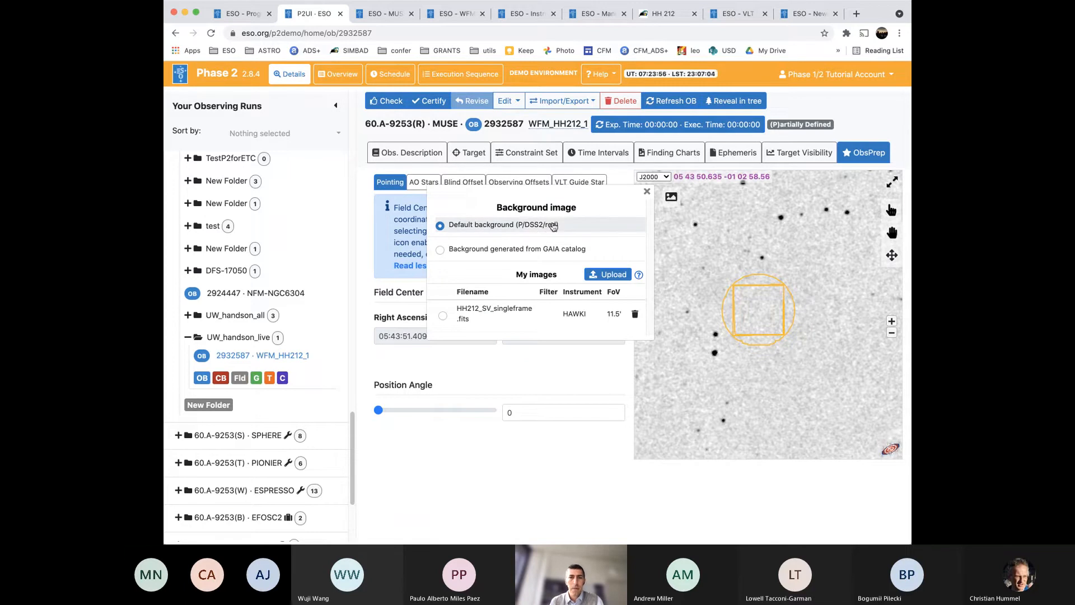
pyautogui.click(576, 255)
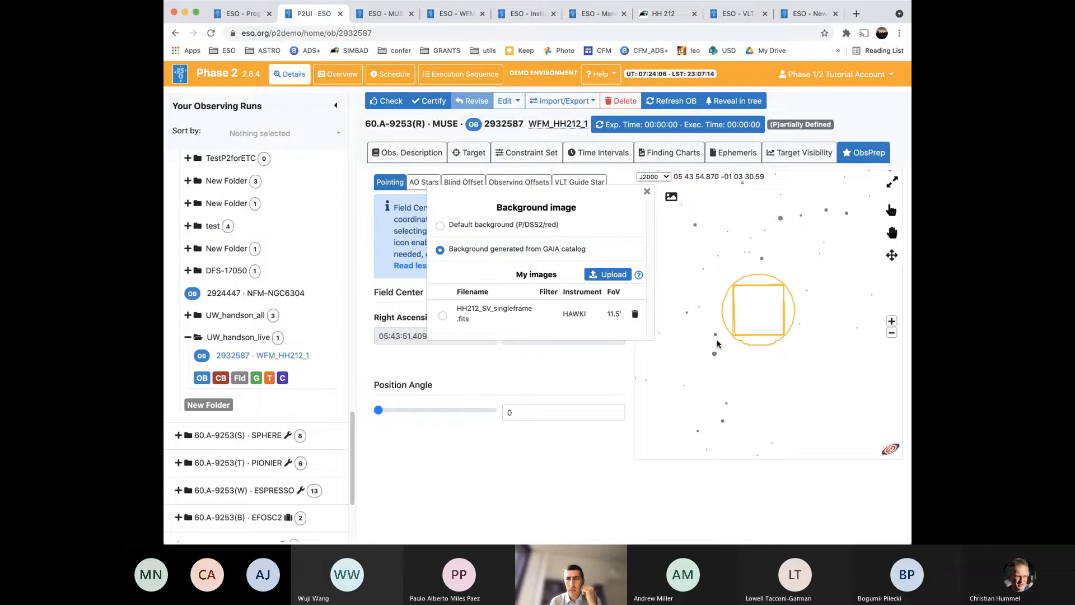
pyautogui.click(537, 228)
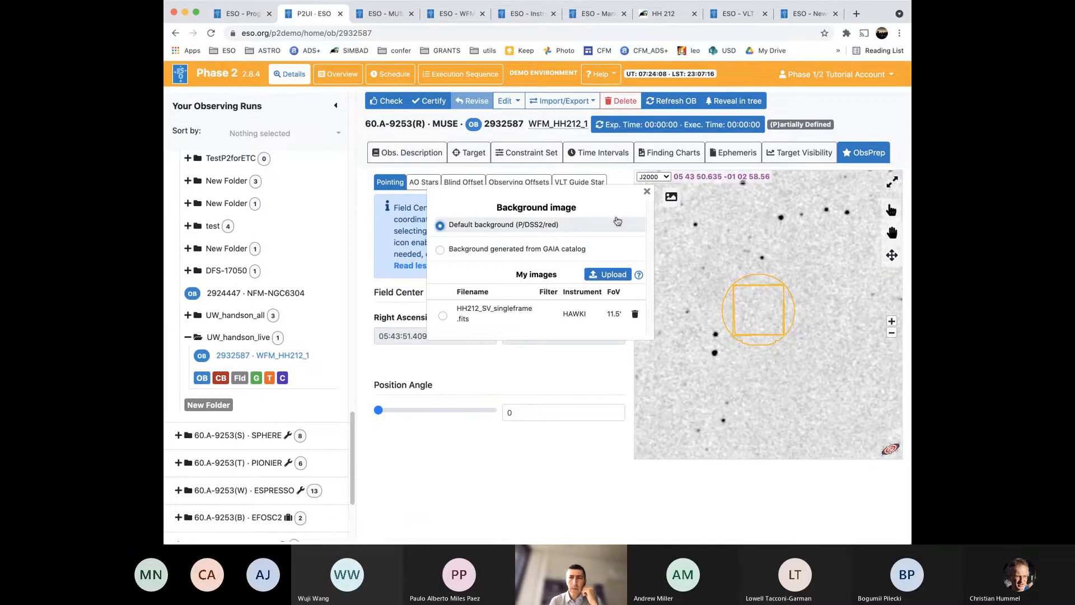
pyautogui.click(647, 193)
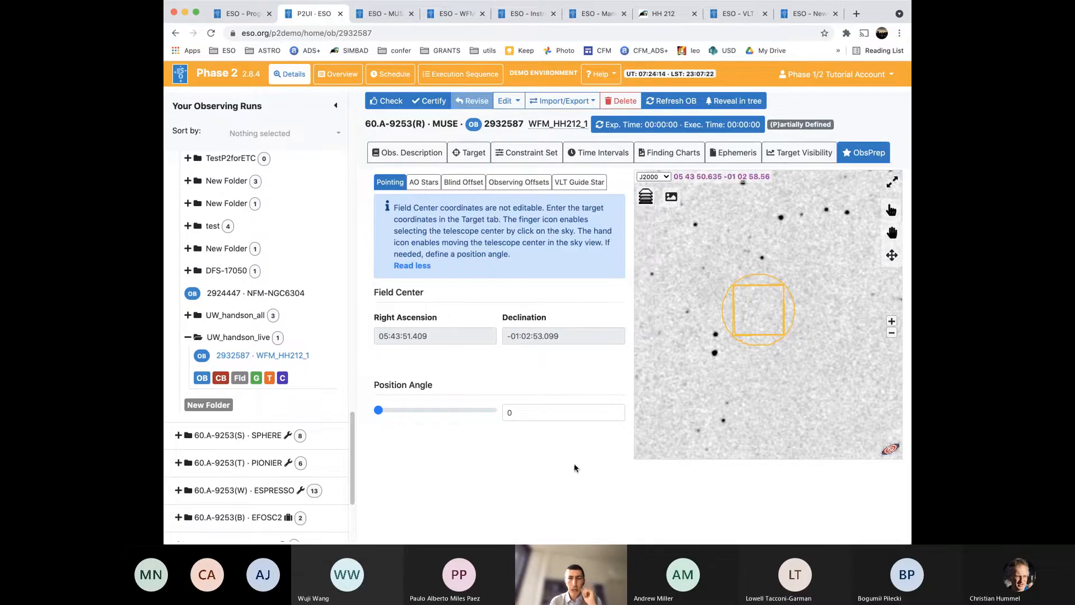
# Try the SPITZER color and Wide-field Infrared Survey base images in the sky view and restore the default P/DSS2/red background
pyautogui.click(647, 196)
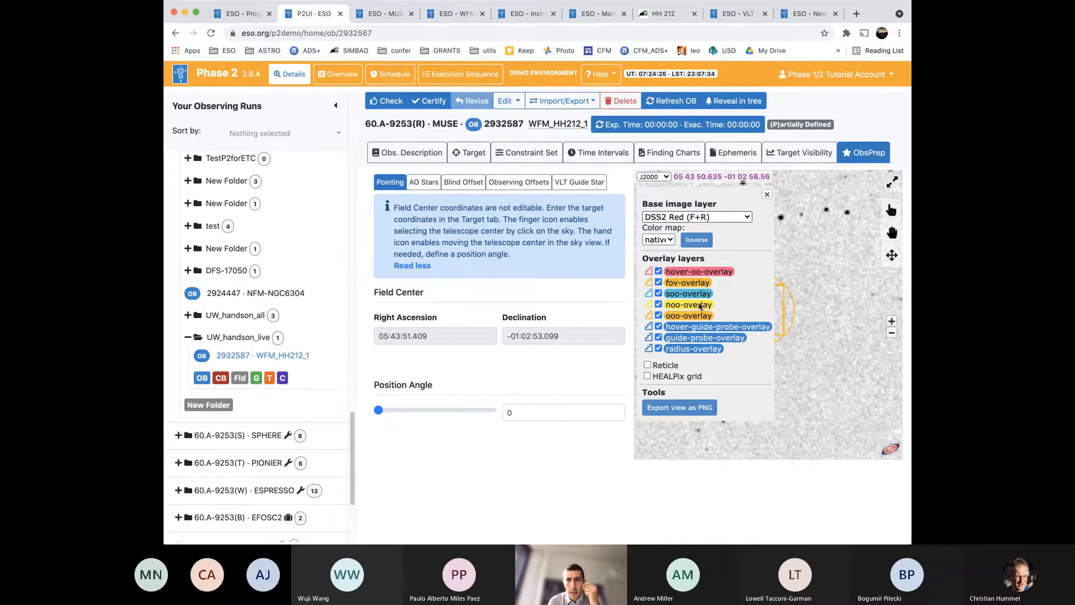
pyautogui.click(767, 194)
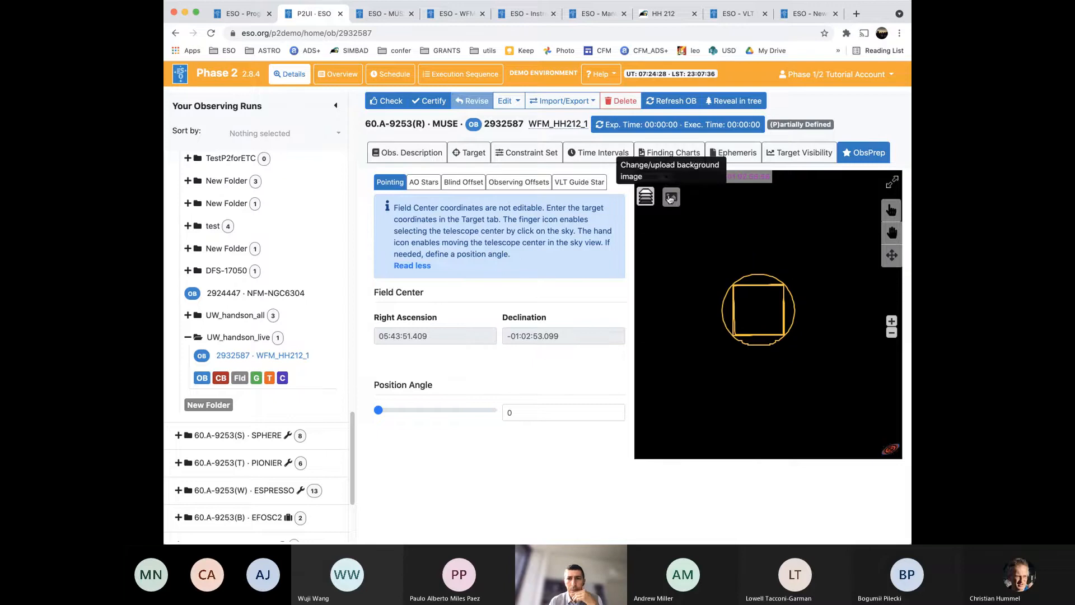
pyautogui.click(645, 196)
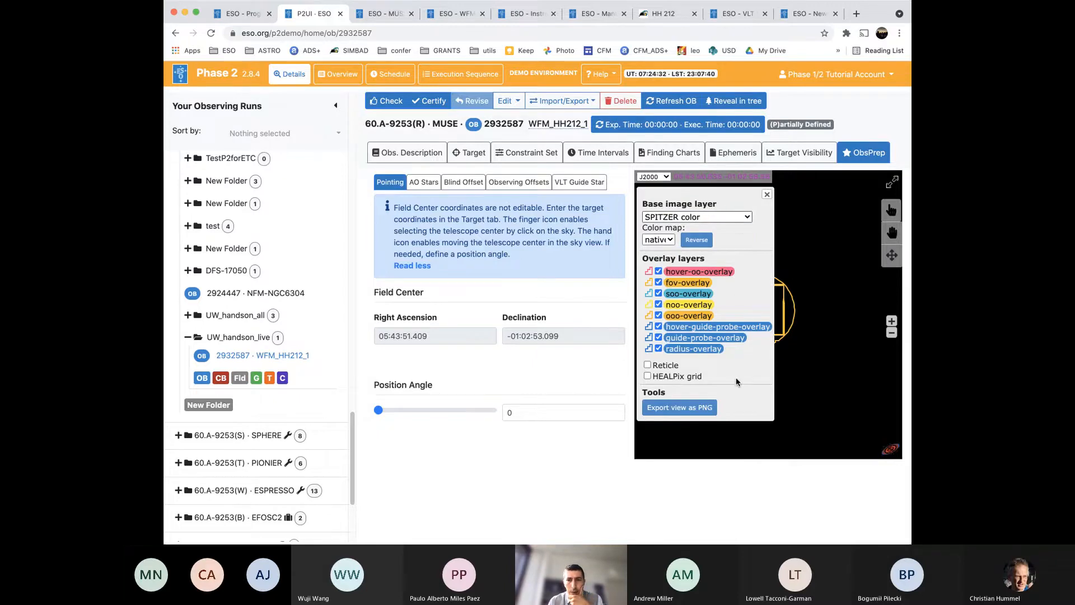
pyautogui.click(739, 187)
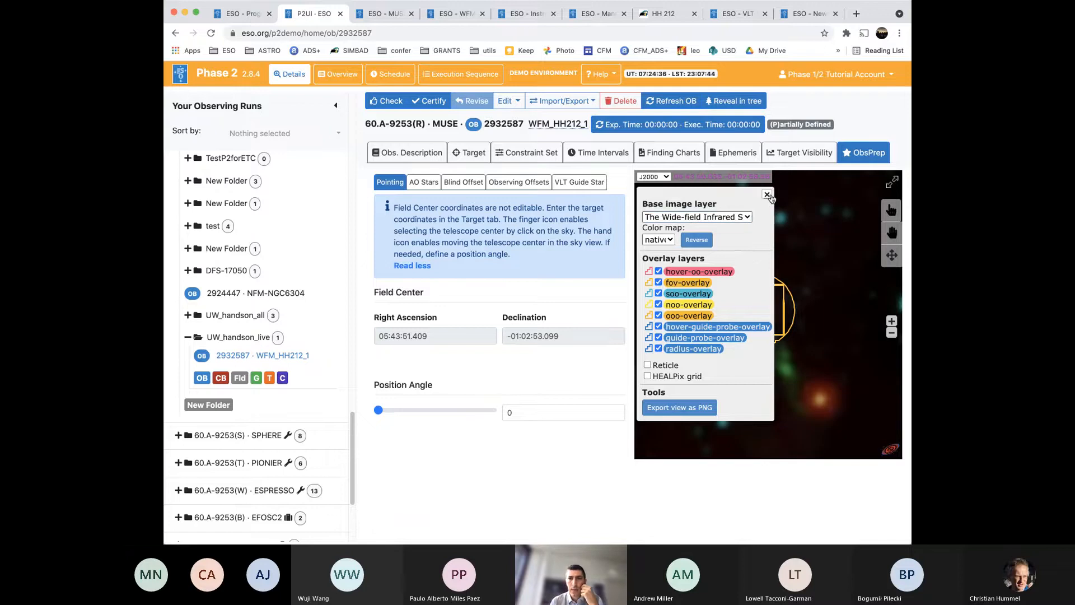
pyautogui.click(767, 193)
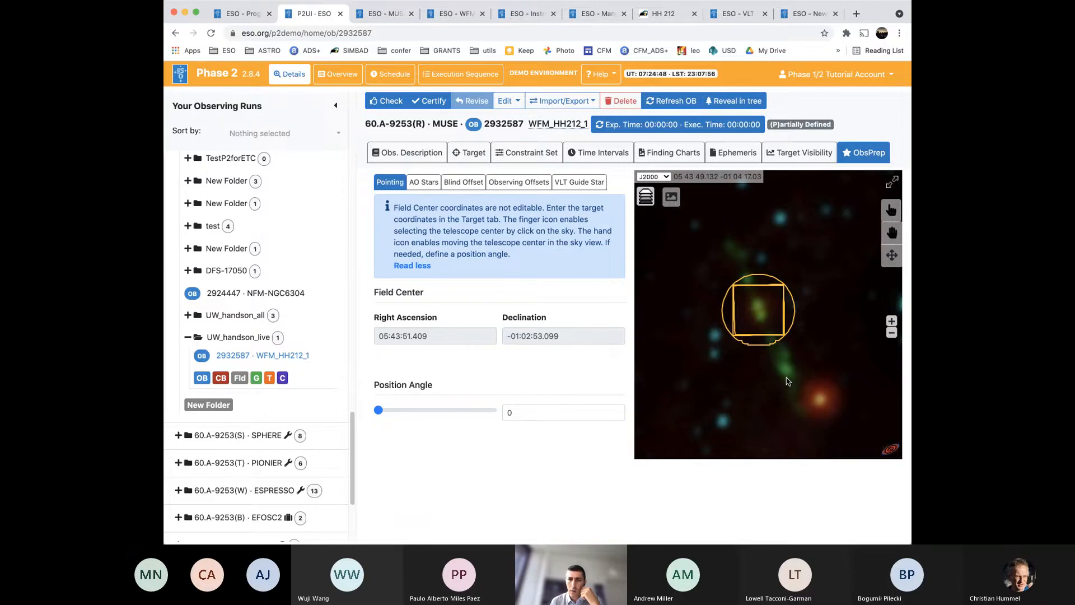
pyautogui.click(673, 198)
pyautogui.click(569, 250)
pyautogui.click(569, 226)
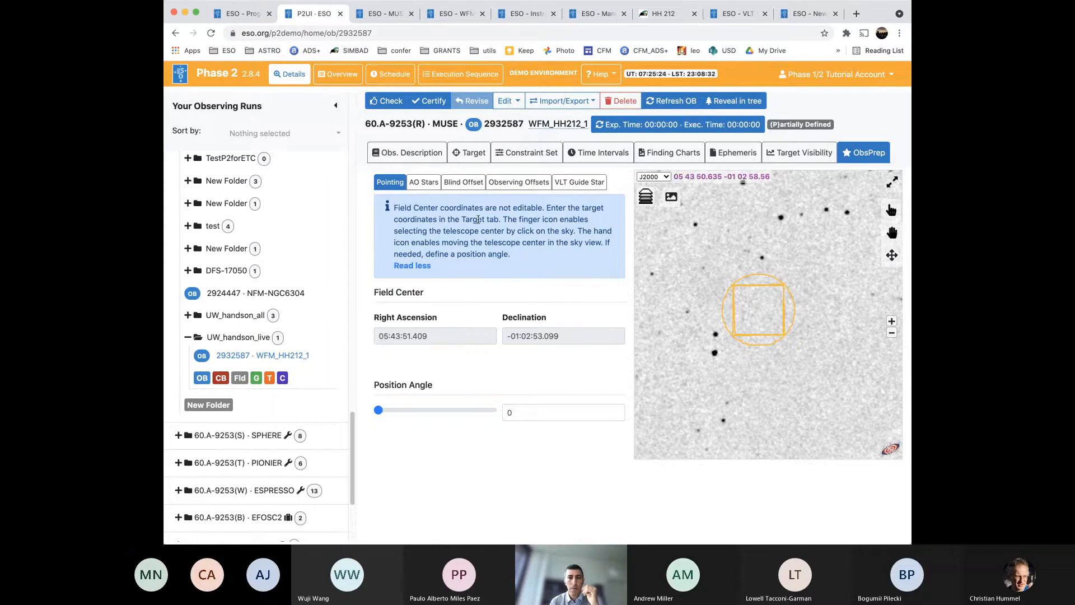
# Compare the blind-offset star candidates on the sky and select the Mag R 15.08 star as the acquisition star
pyautogui.click(469, 182)
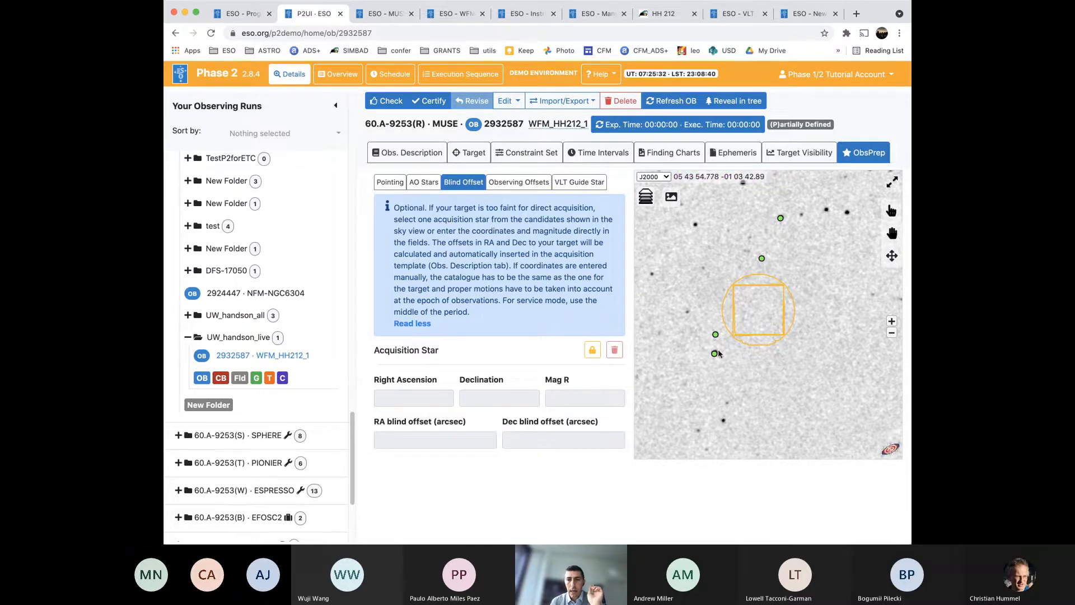
pyautogui.moveTo(716, 336)
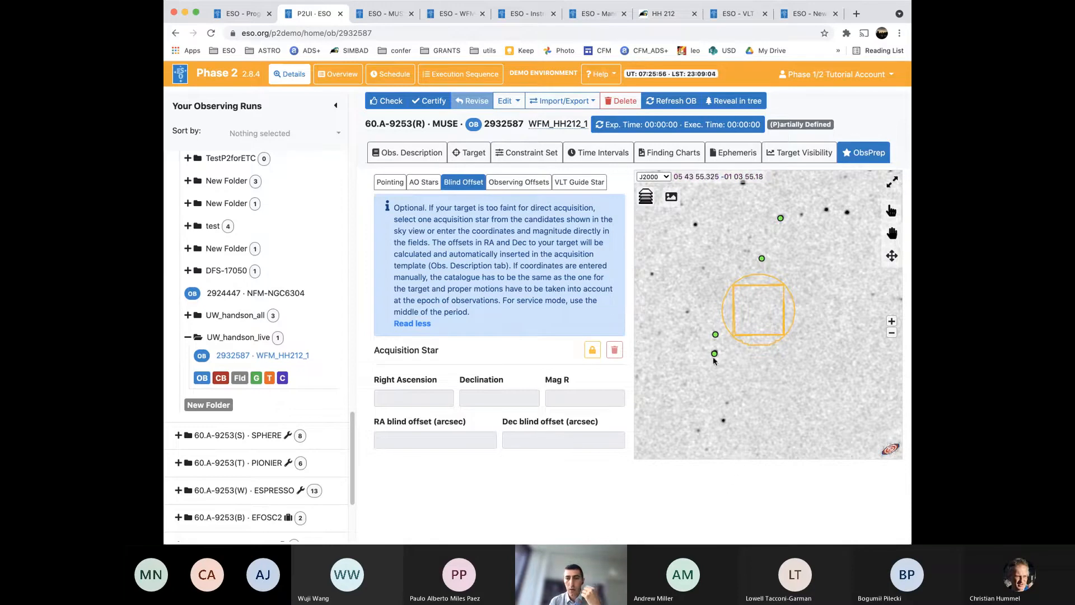
pyautogui.moveTo(713, 359)
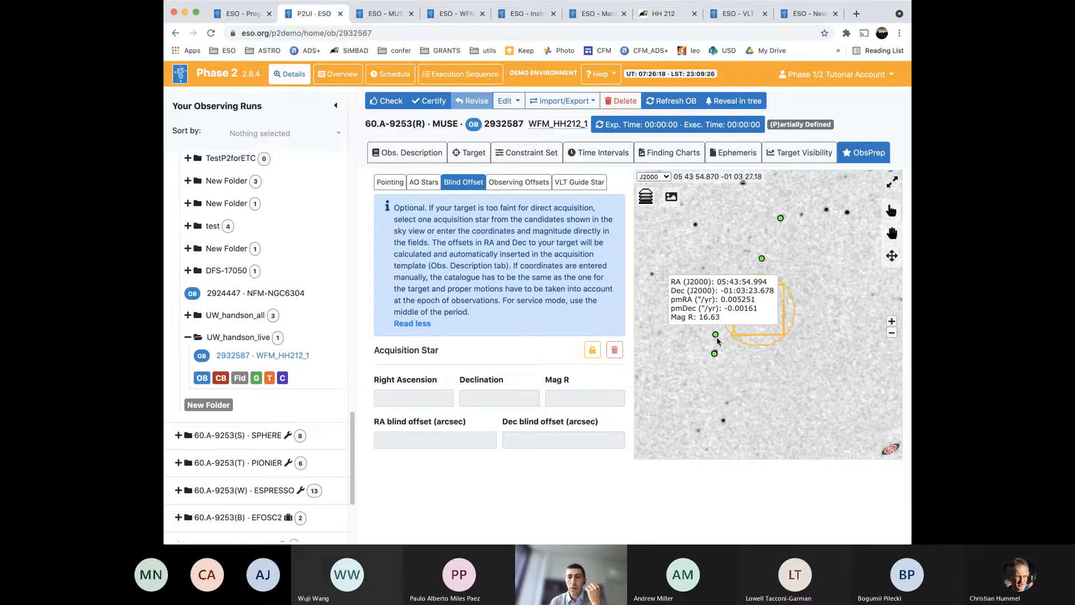
pyautogui.moveTo(761, 263)
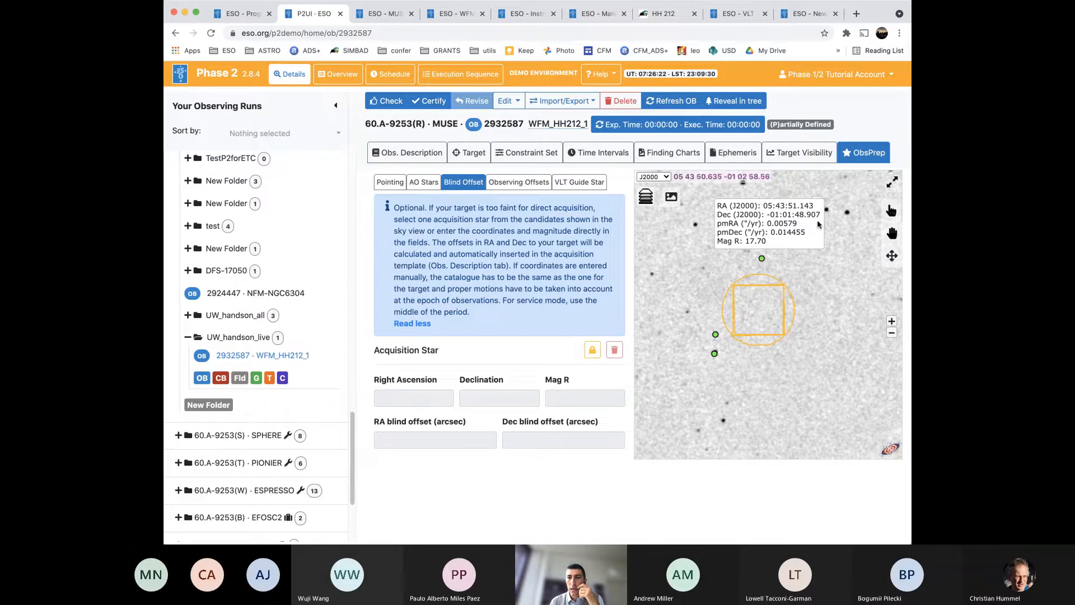
pyautogui.moveTo(782, 221)
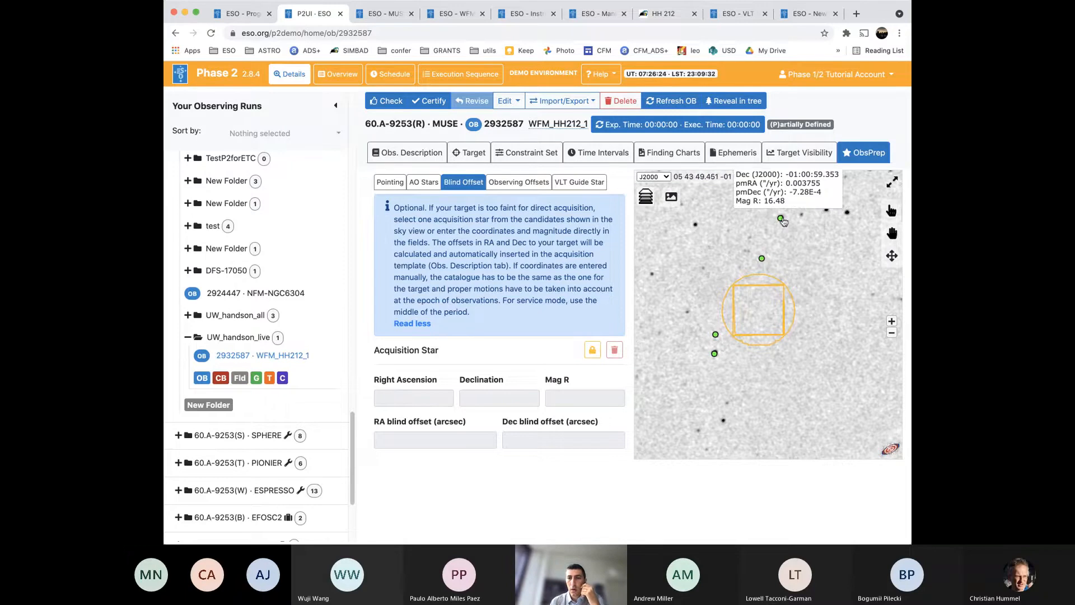
pyautogui.click(715, 355)
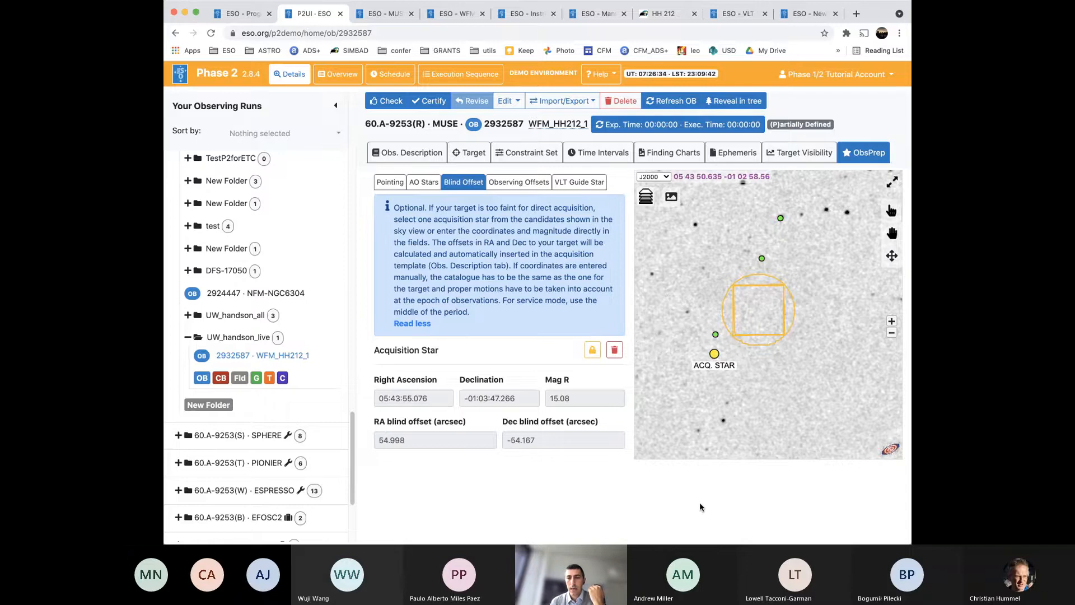
pyautogui.moveTo(716, 356)
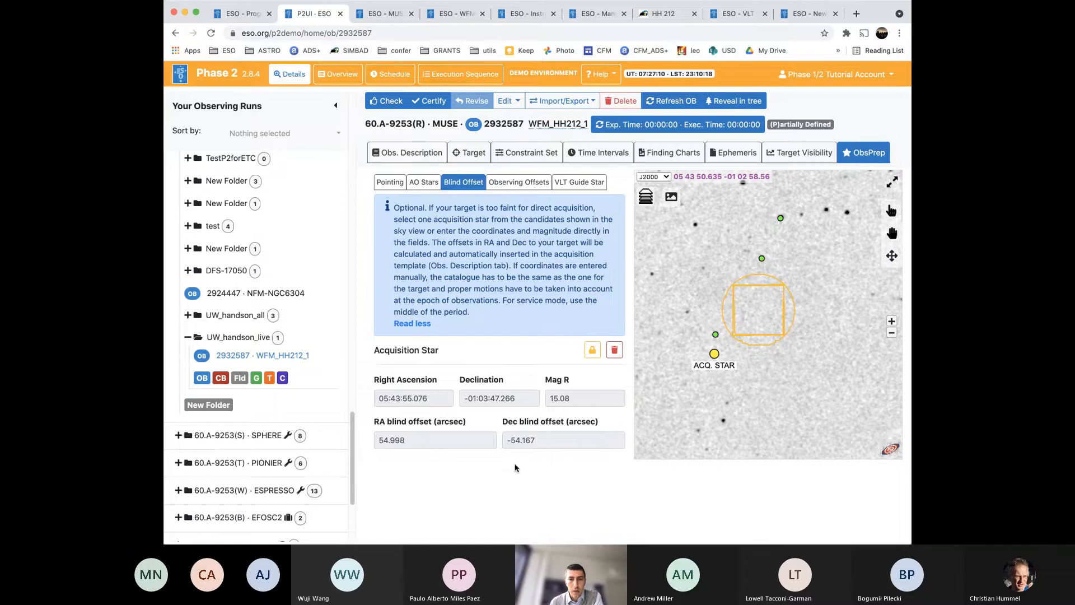
# Compare the alpha and delta target offsets in the acquisition template with the acquisition star's blind offsets in ObsPrep
pyautogui.click(404, 162)
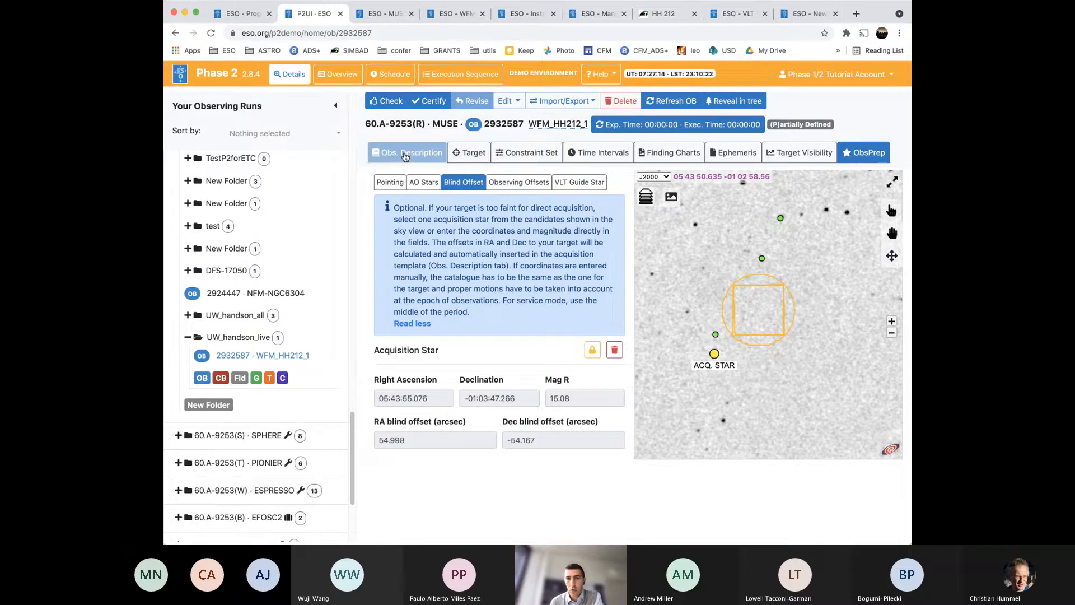
pyautogui.scroll(-5, 646, 385)
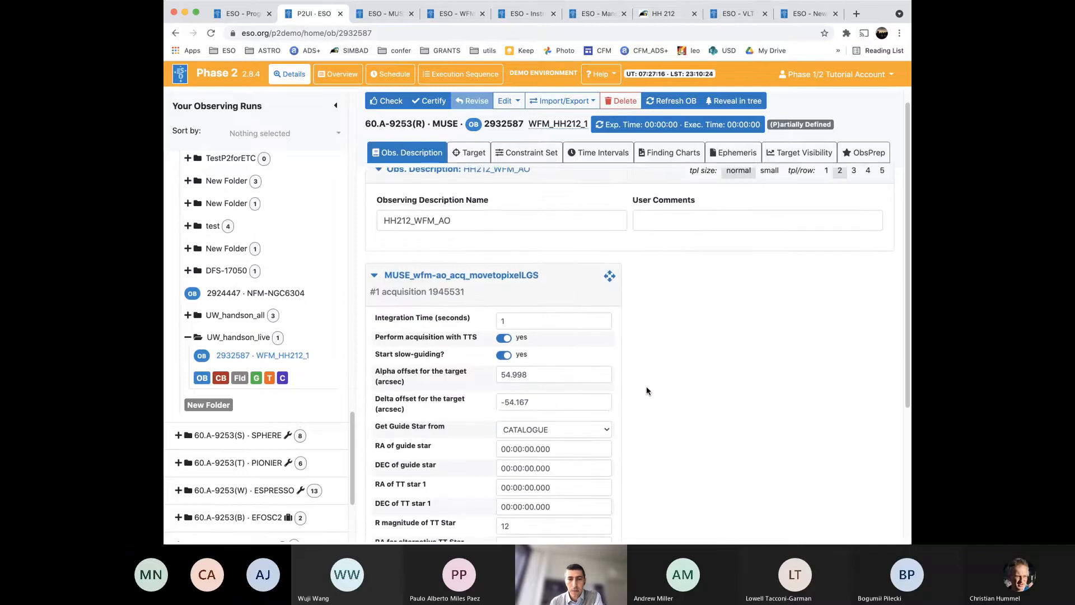
pyautogui.scroll(-3, 646, 366)
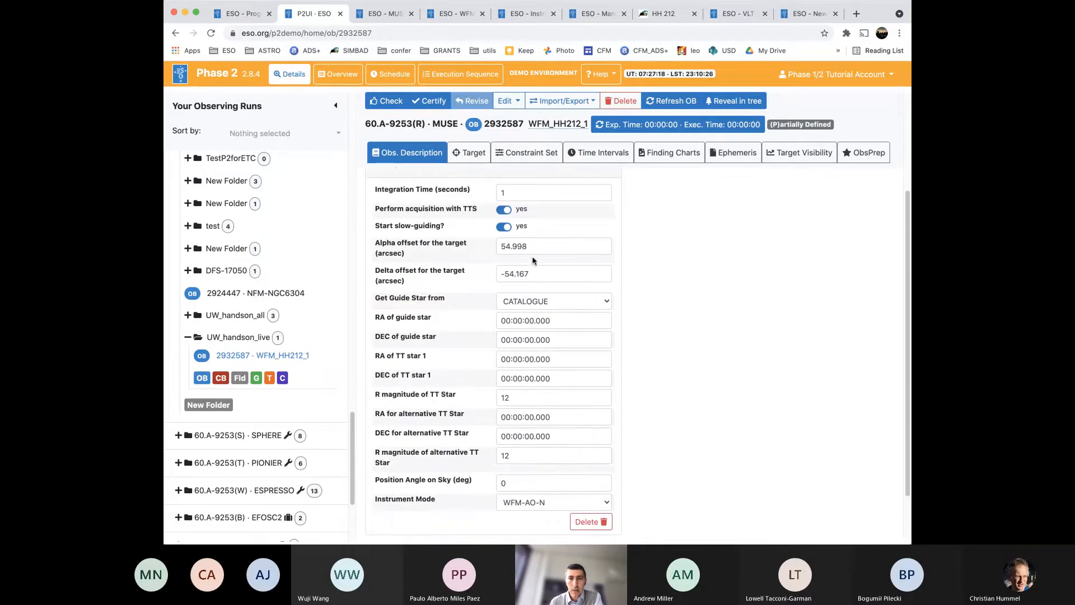
pyautogui.moveTo(477, 250)
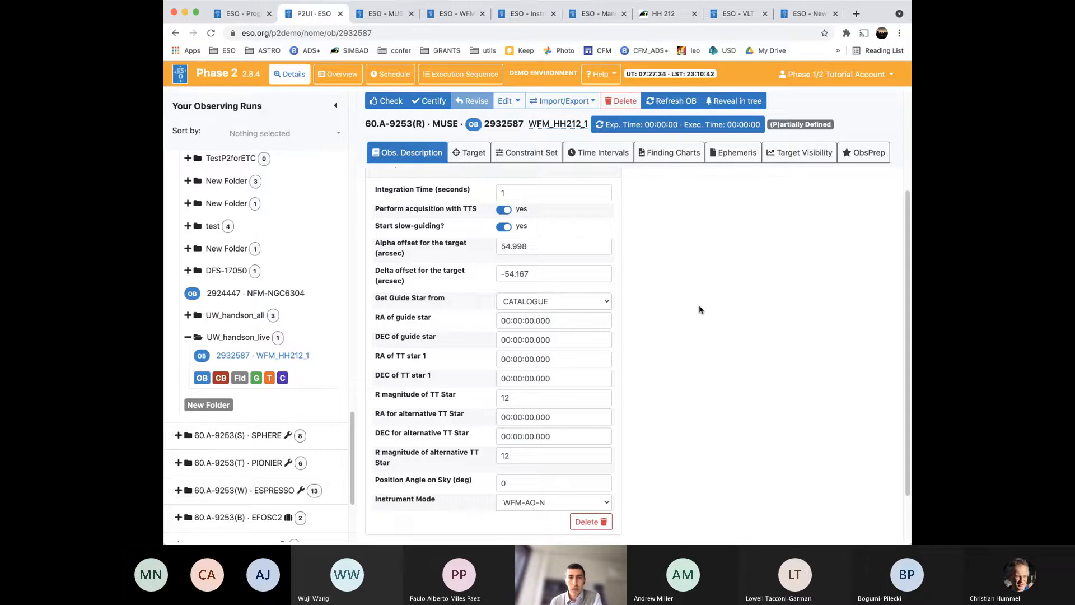
pyautogui.scroll(-1, 699, 308)
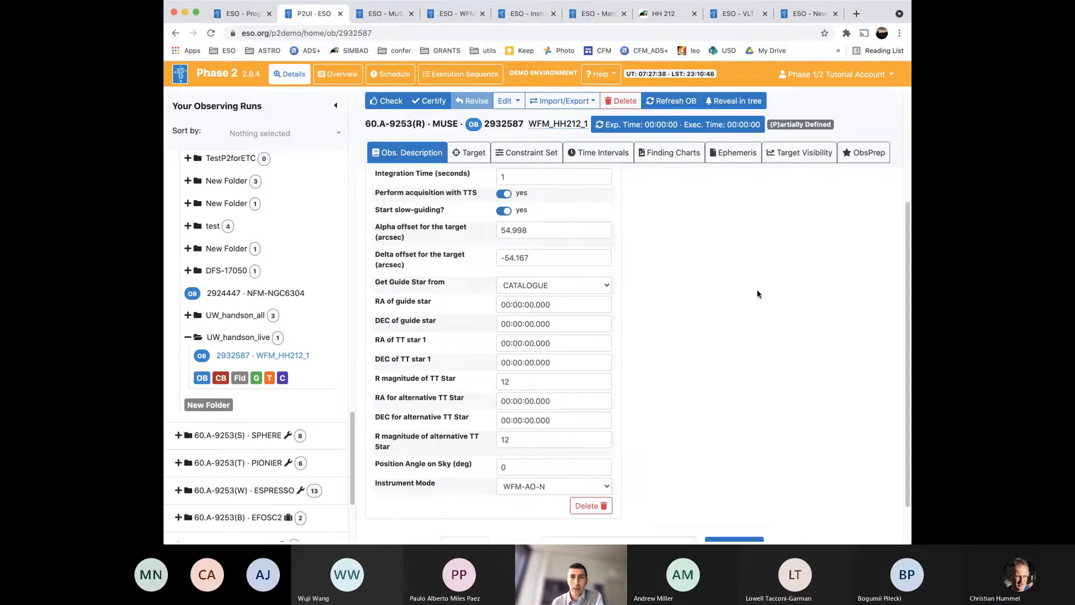
pyautogui.scroll(1, 757, 294)
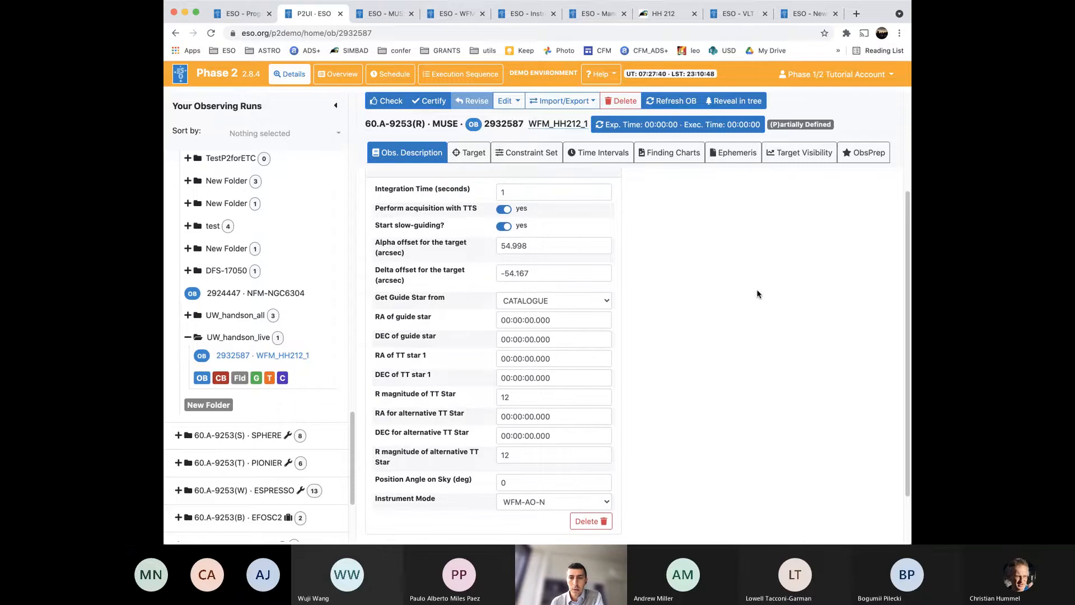
pyautogui.click(863, 152)
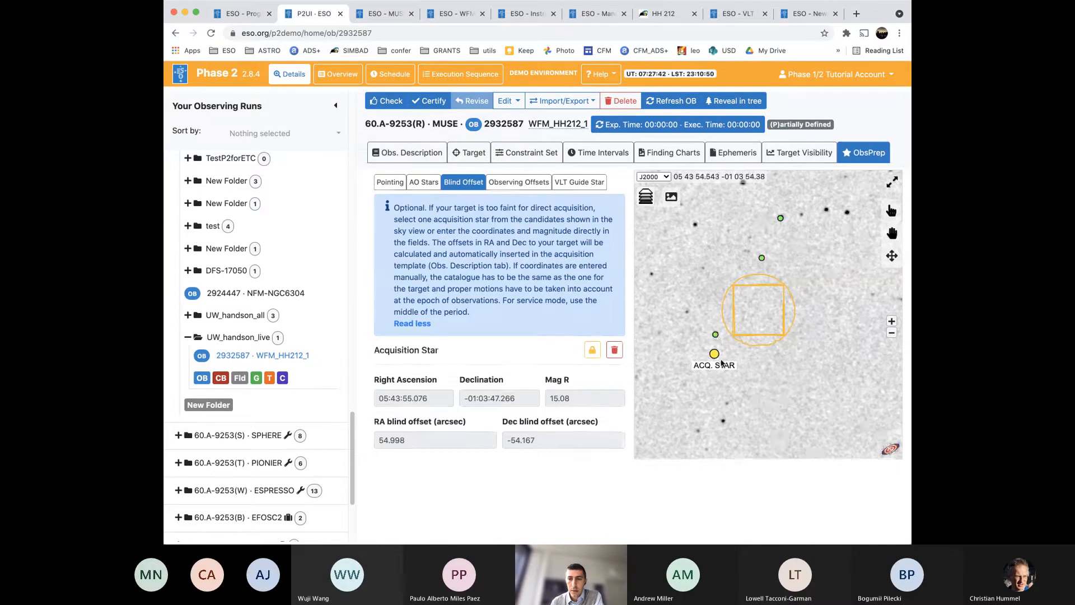
pyautogui.moveTo(712, 354)
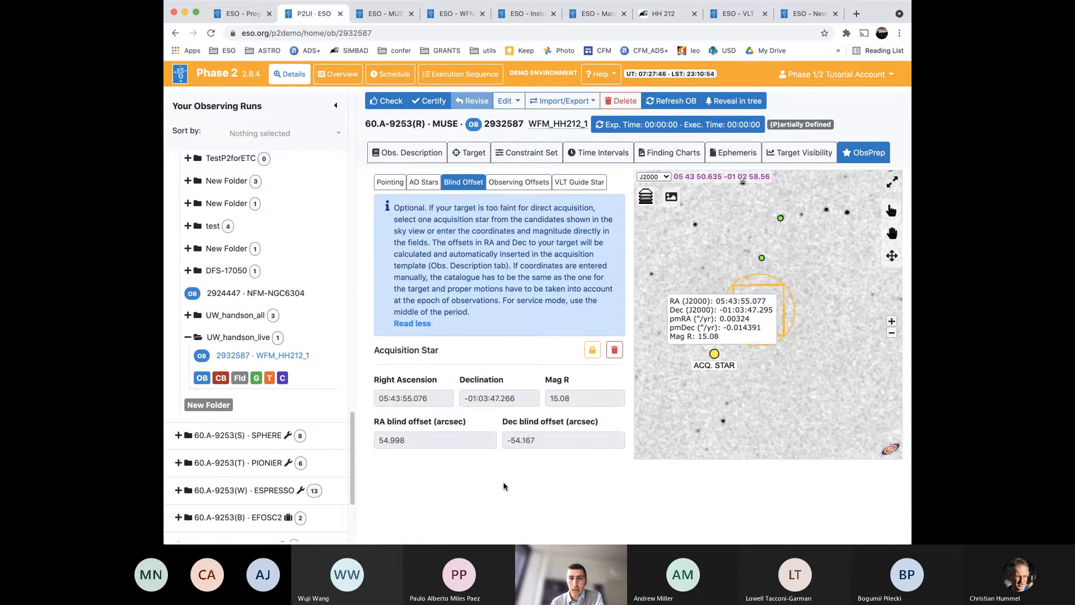
pyautogui.click(407, 152)
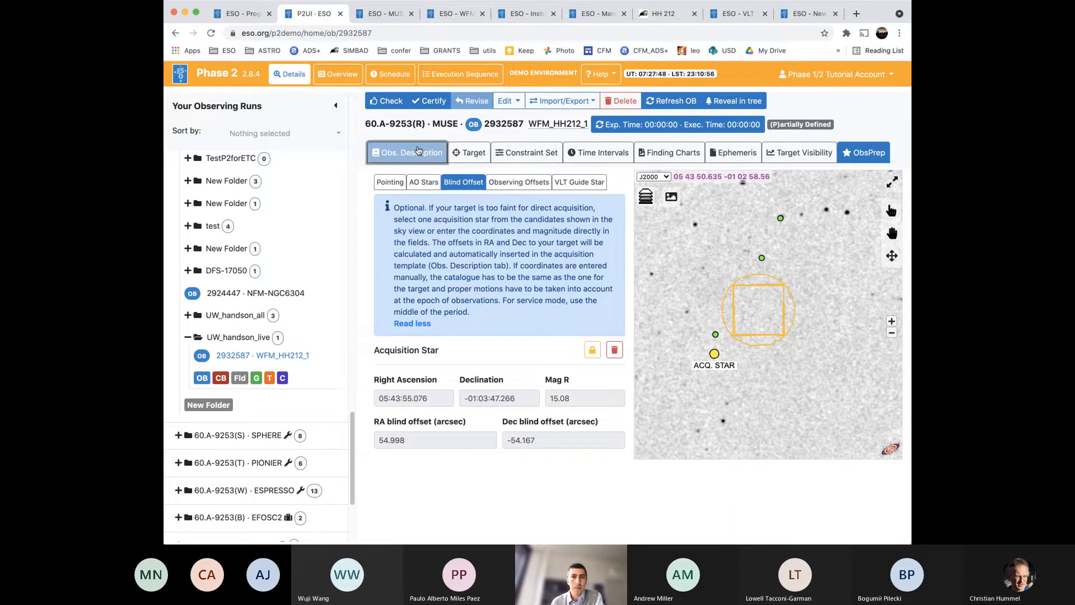
pyautogui.scroll(-5, 661, 377)
pyautogui.scroll(-1, 662, 382)
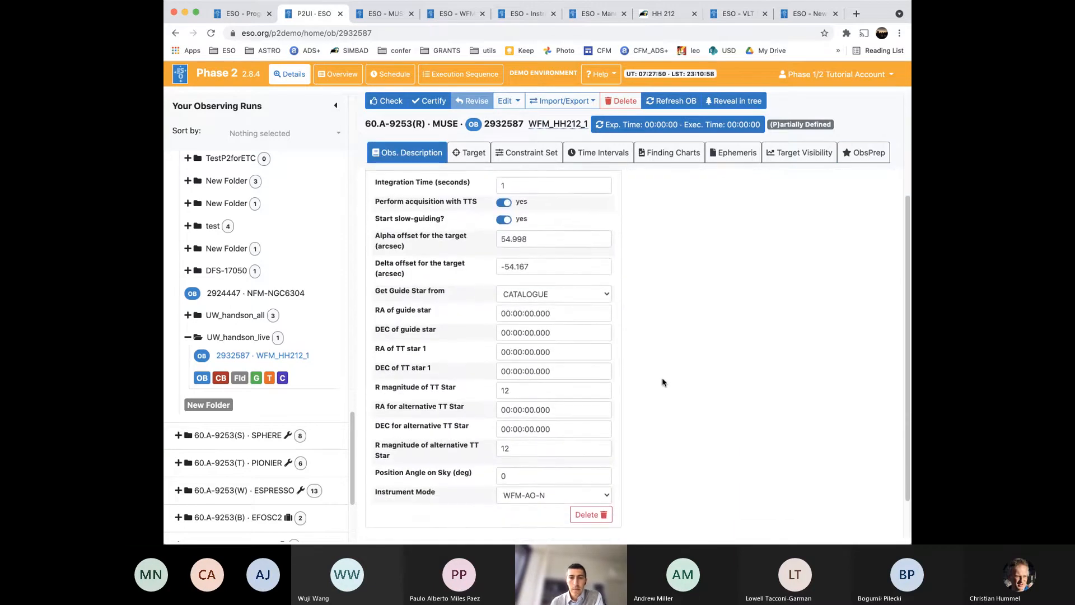
# Assign the Mag R 15.08 acquisition star as TTS1 and the nearby Mag R 16.63 star as TTS2 among the AO stars
pyautogui.click(857, 159)
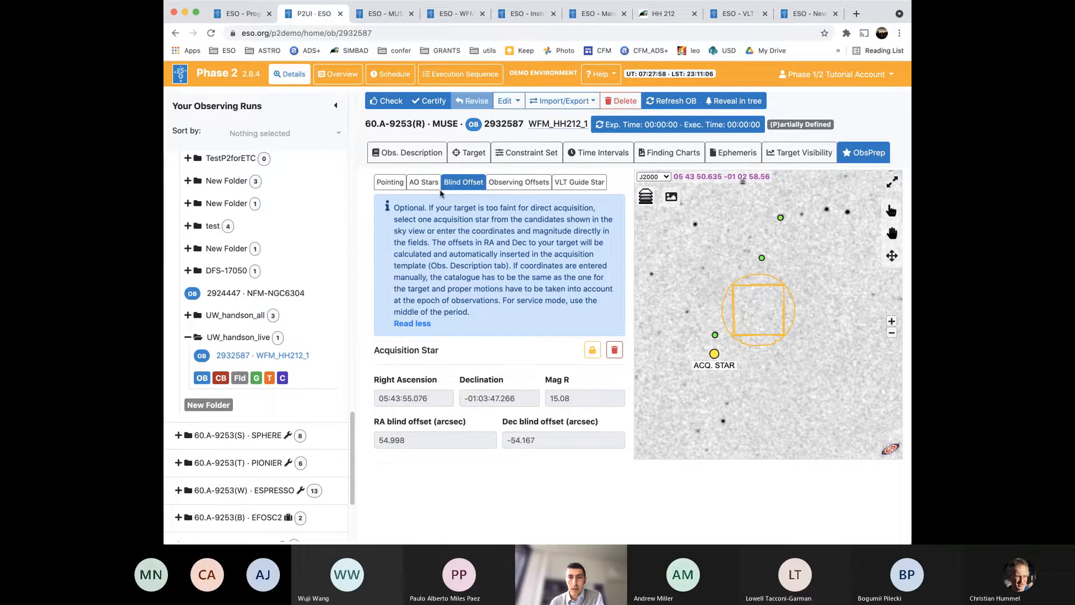
pyautogui.click(425, 182)
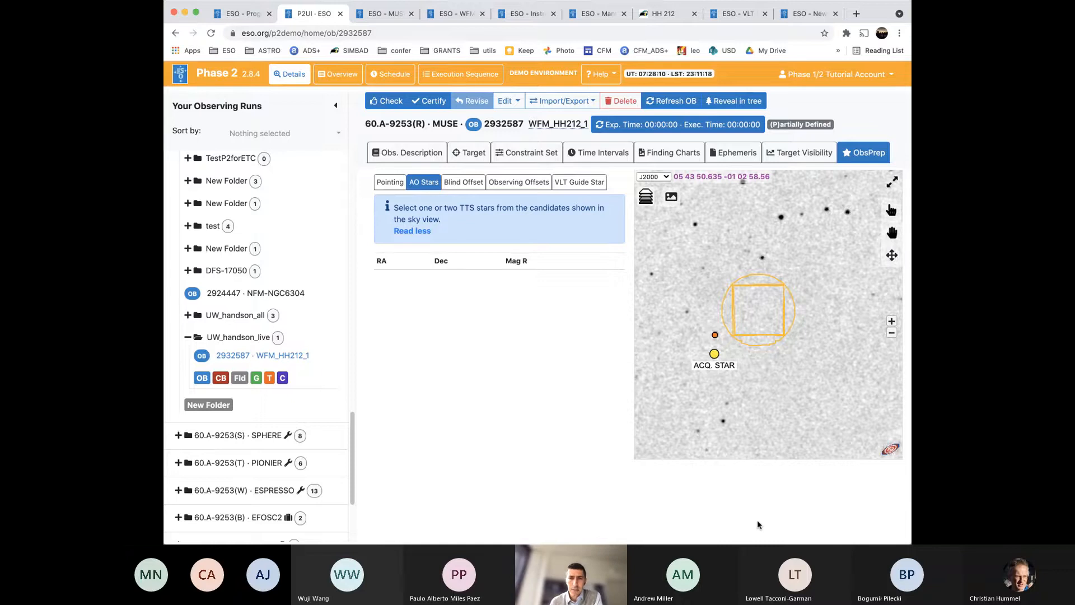
pyautogui.moveTo(717, 357)
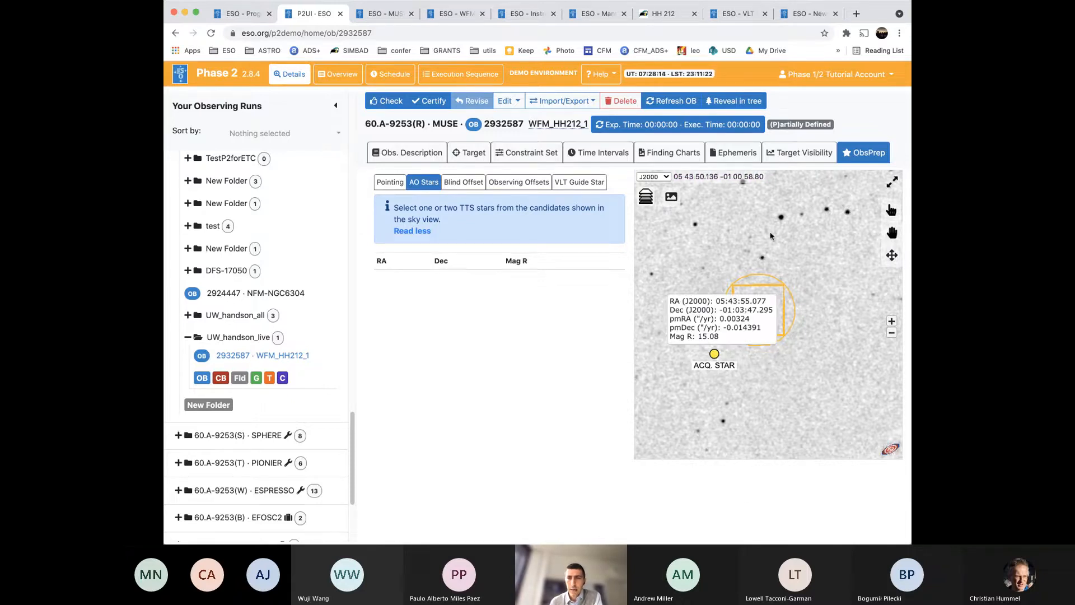
pyautogui.click(713, 353)
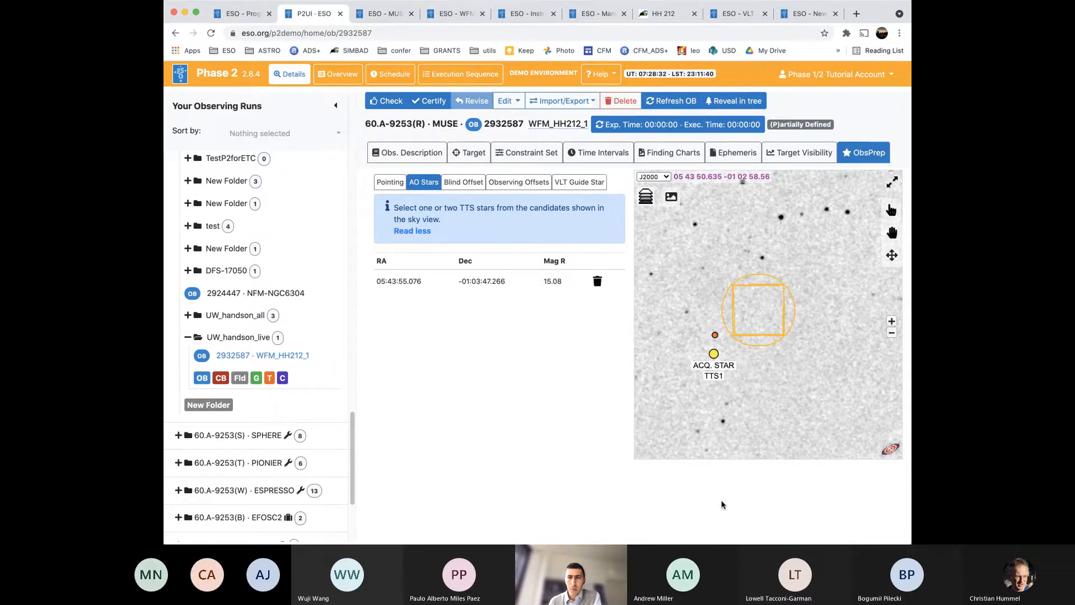
pyautogui.click(716, 337)
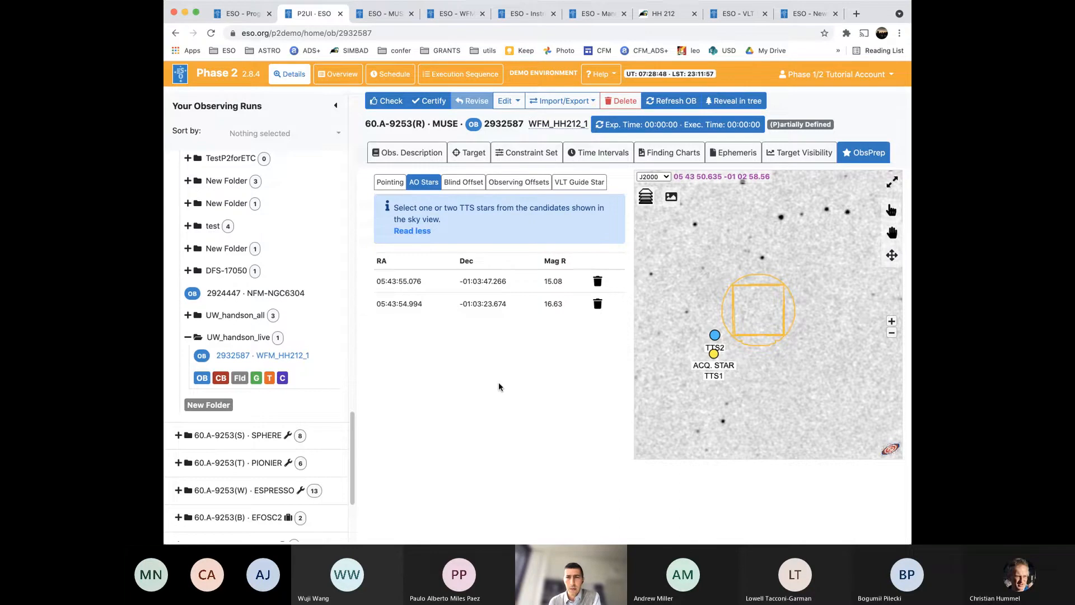
# Review the tip-tilt star coordinates and magnitudes and the guide star settings in the acquisition template
pyautogui.click(424, 146)
pyautogui.scroll(-5, 636, 376)
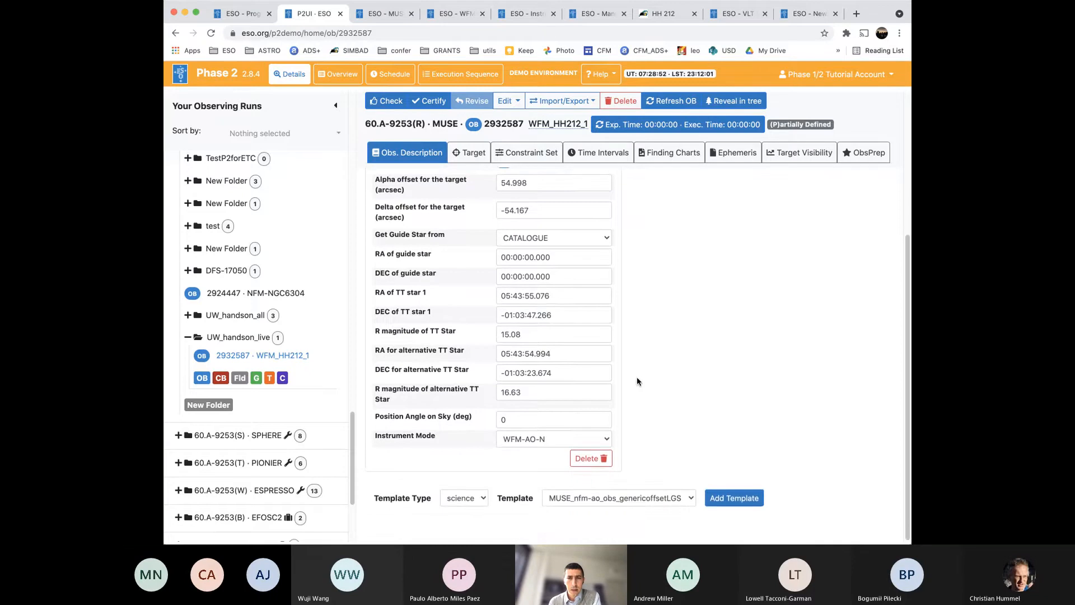
pyautogui.scroll(2, 636, 378)
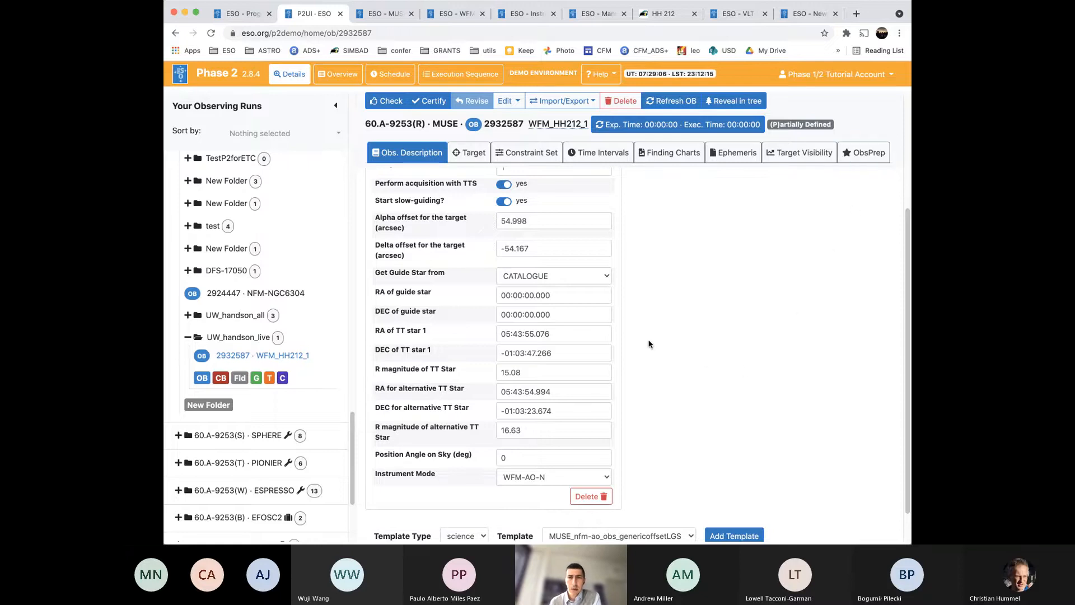
pyautogui.scroll(1, 648, 344)
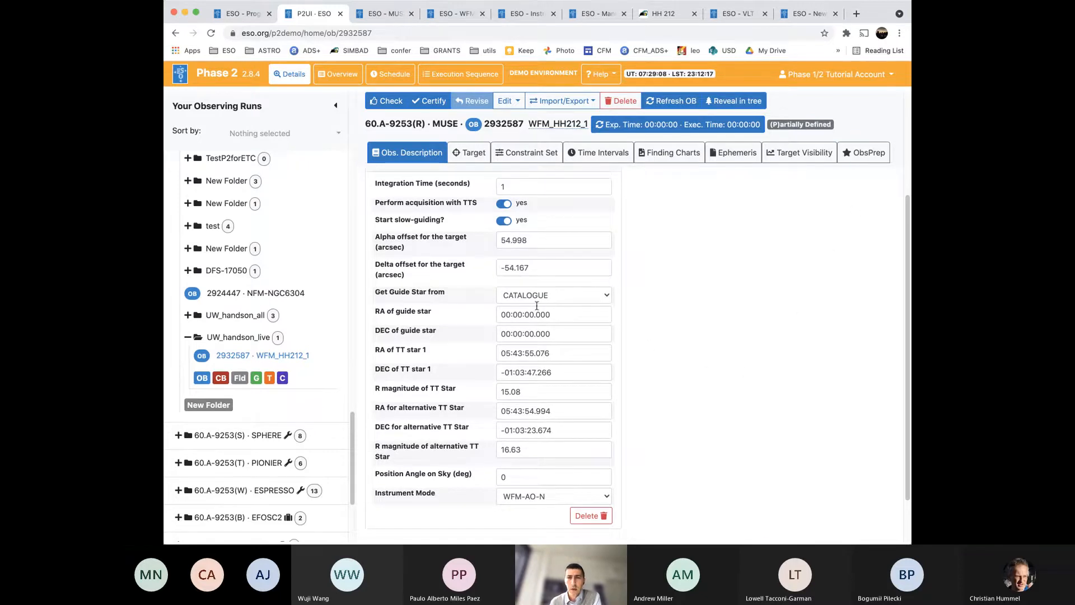
pyautogui.scroll(-3, 537, 305)
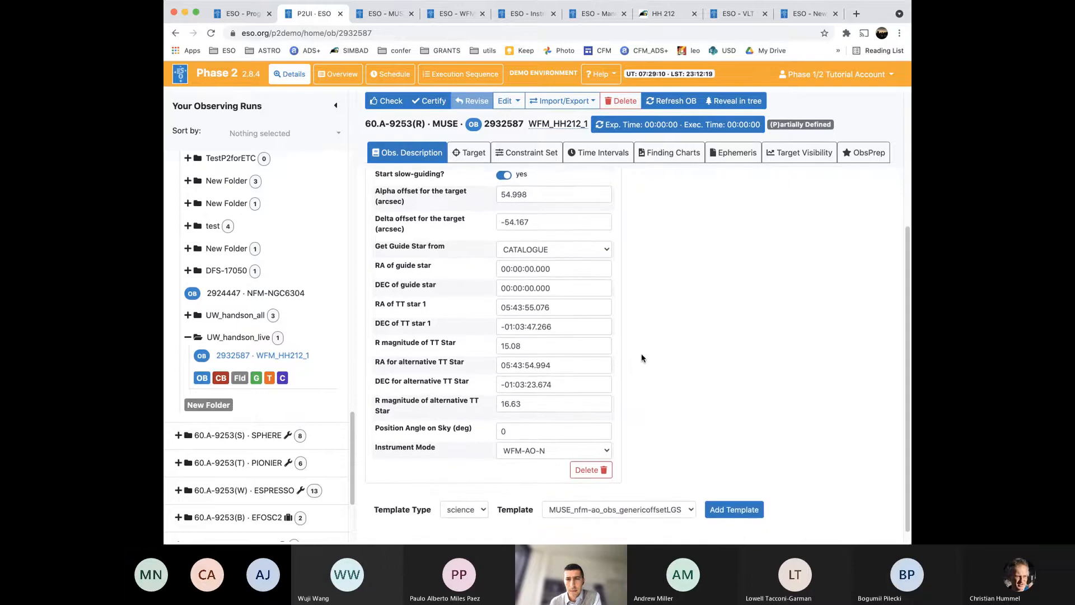
# Add the science template MUSE_wfm-ao_obs_genericoffsetLGS to the observing block and look over its parameters
pyautogui.scroll(-1, 641, 357)
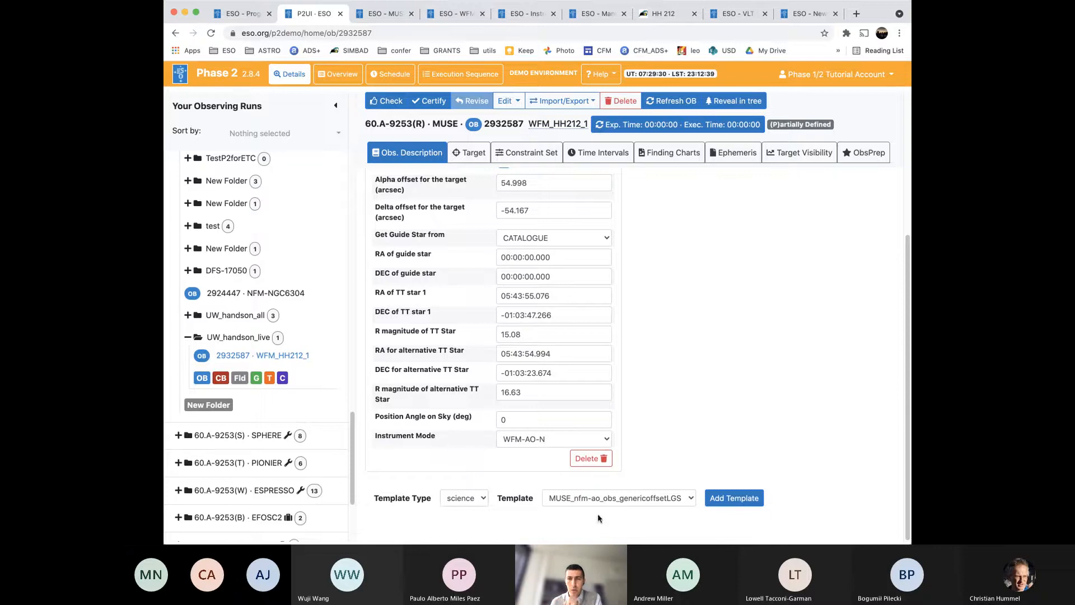
pyautogui.click(604, 495)
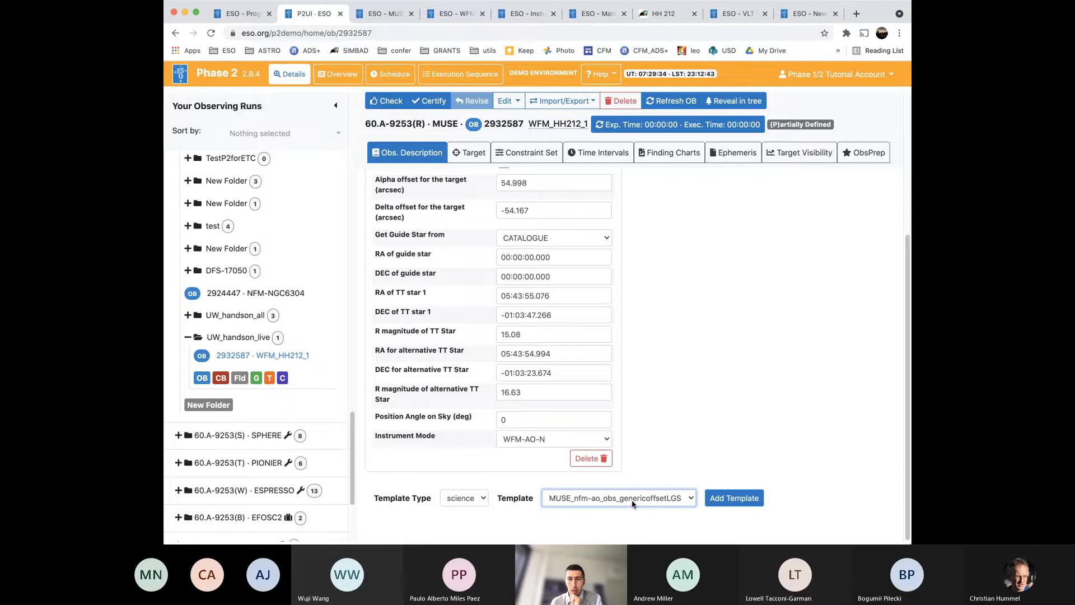
pyautogui.click(588, 532)
pyautogui.click(613, 503)
pyautogui.click(606, 519)
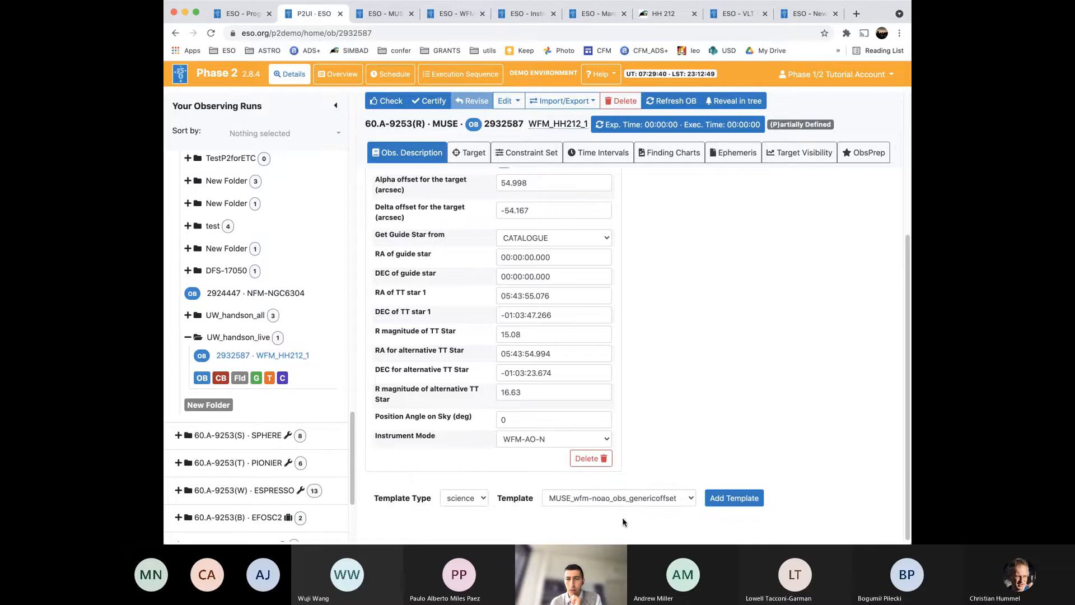
pyautogui.click(628, 499)
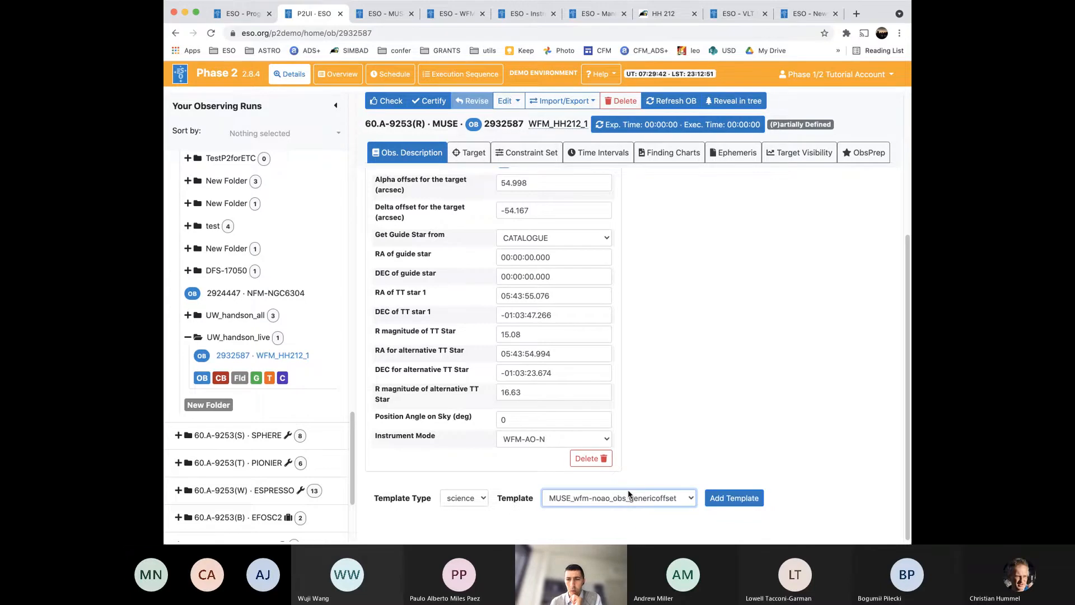
pyautogui.click(687, 452)
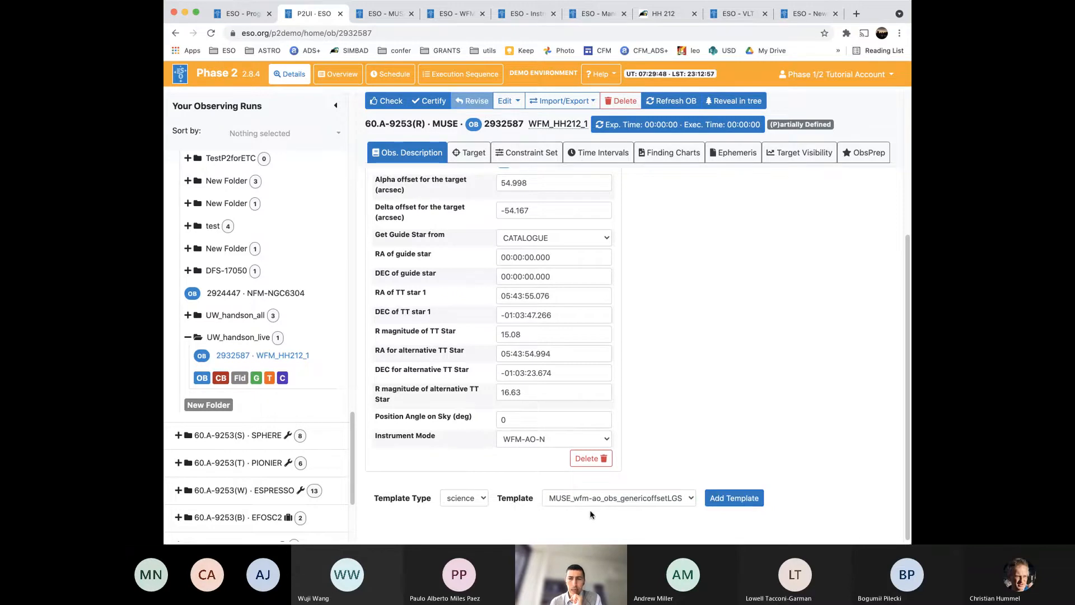
pyautogui.click(722, 503)
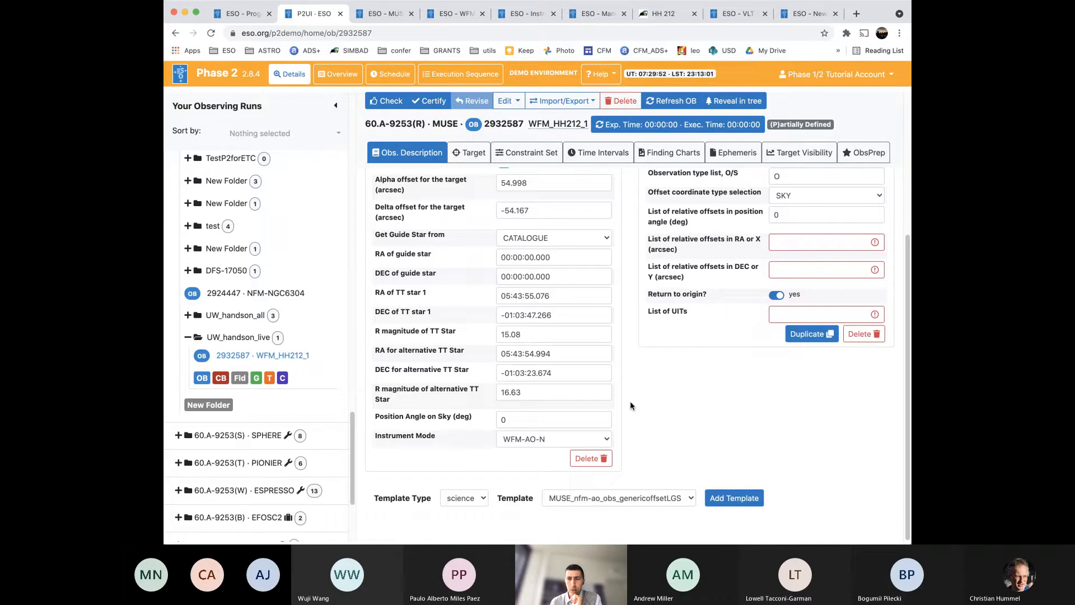
pyautogui.scroll(1, 630, 404)
pyautogui.scroll(5, 629, 401)
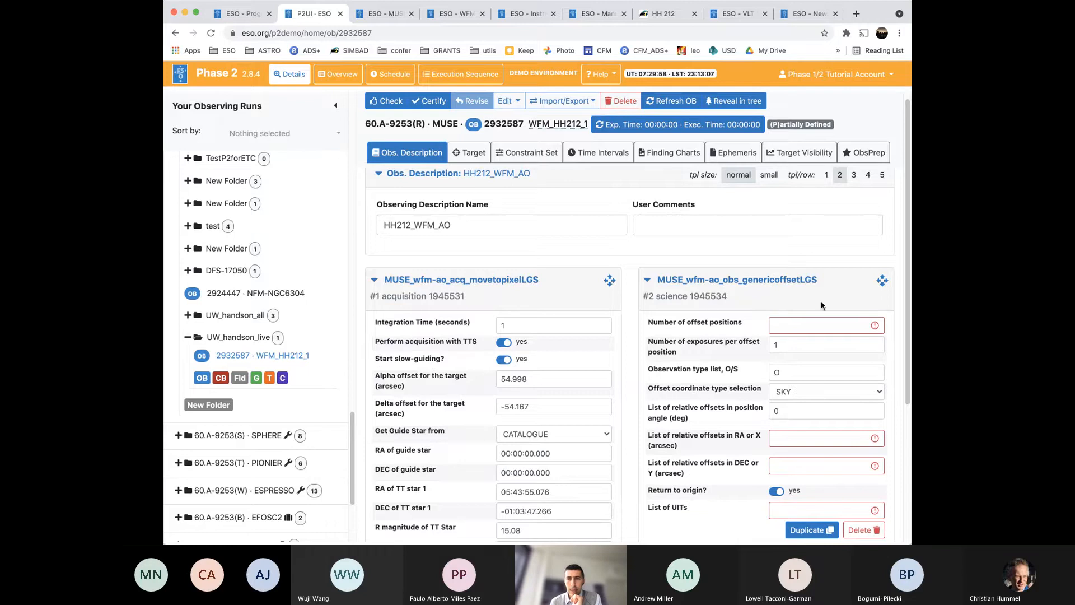
pyautogui.scroll(-3, 614, 415)
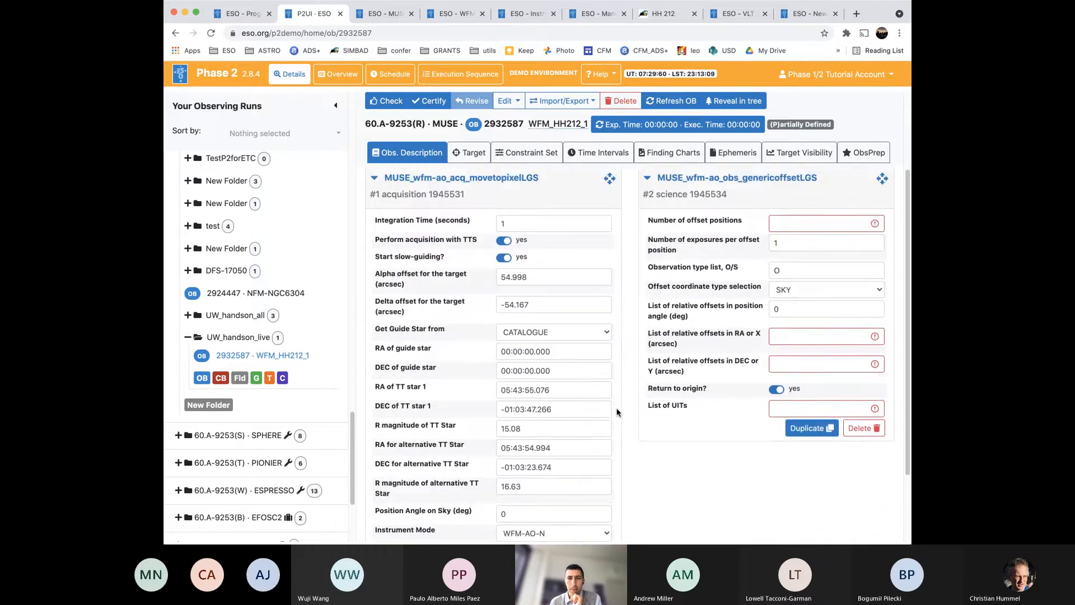
pyautogui.scroll(1, 623, 406)
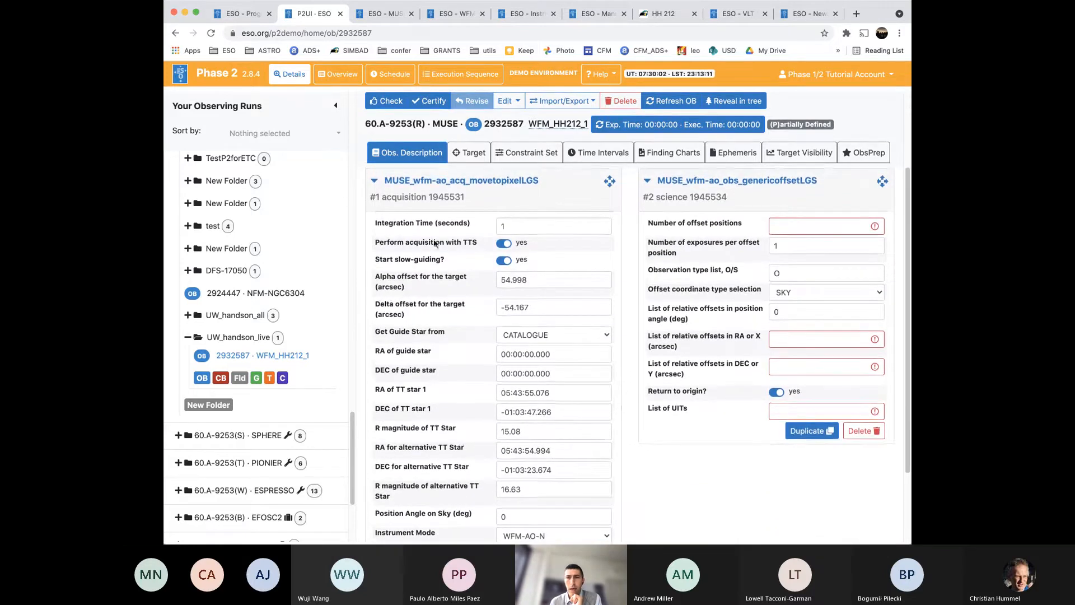
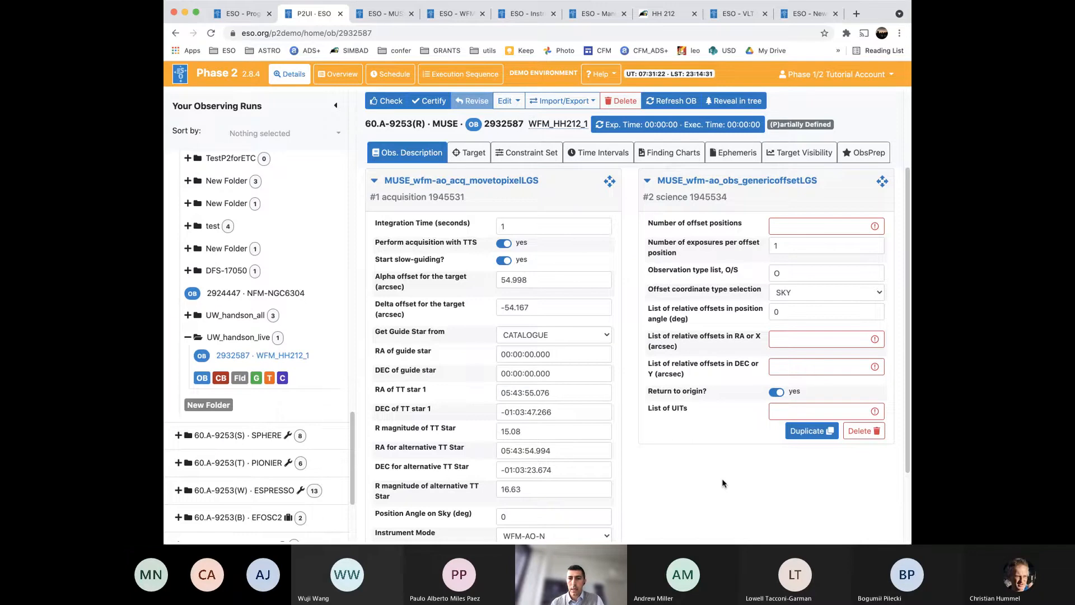
# Show the observing offsets in ObsPrep with HH212_SV_singleframe.fits as the sky view's background image
pyautogui.click(855, 158)
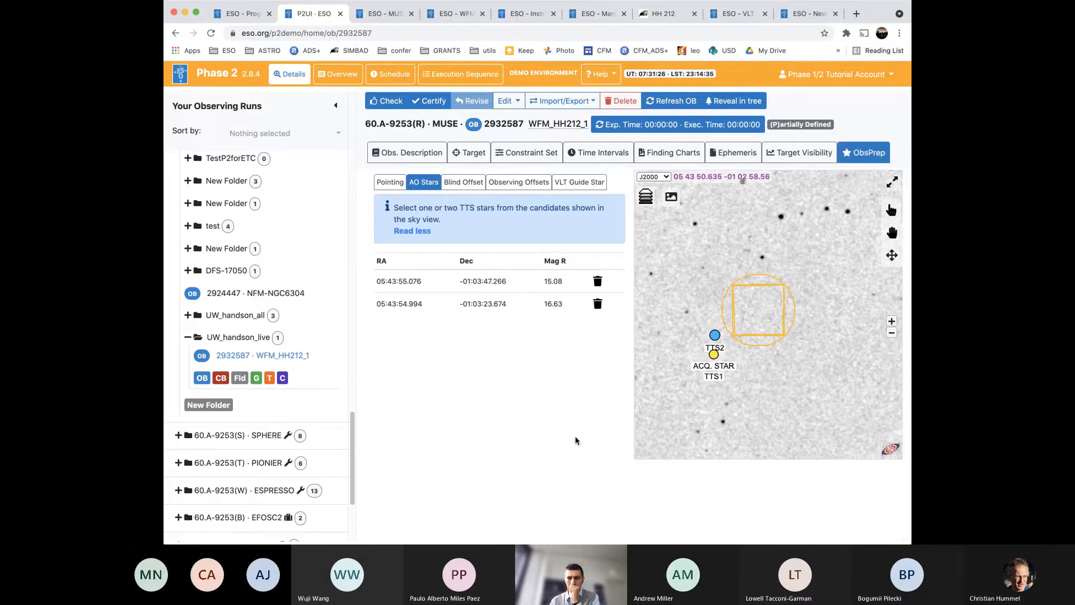
pyautogui.click(525, 188)
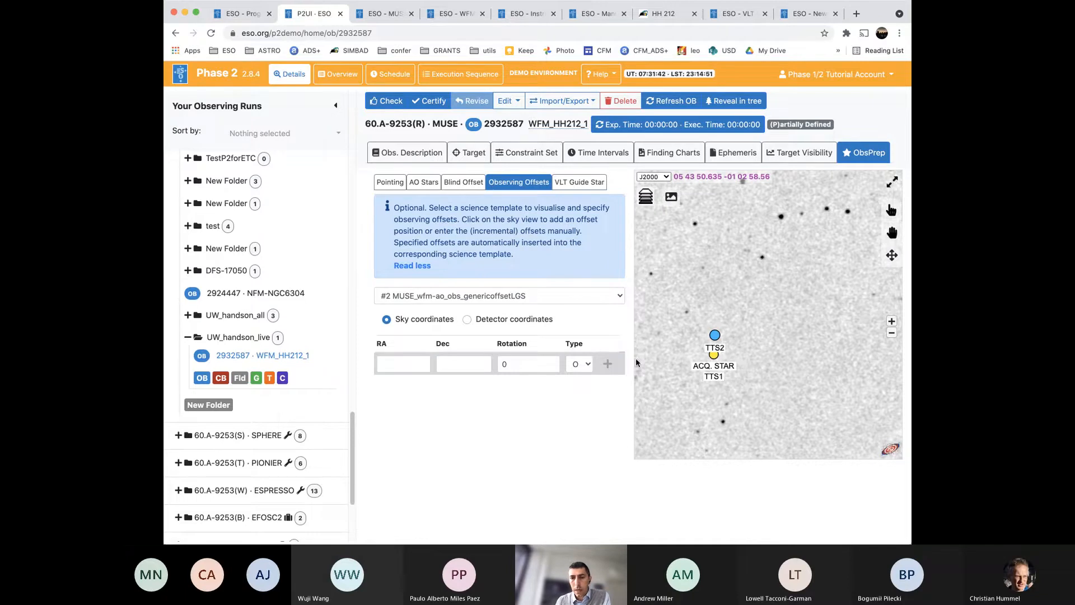
pyautogui.click(673, 200)
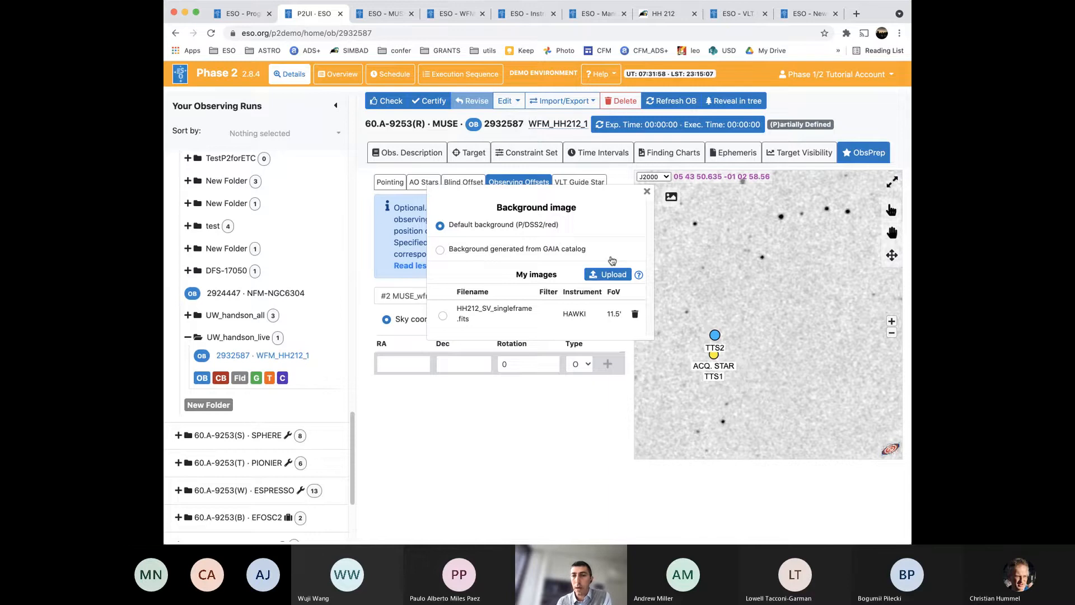
pyautogui.click(443, 317)
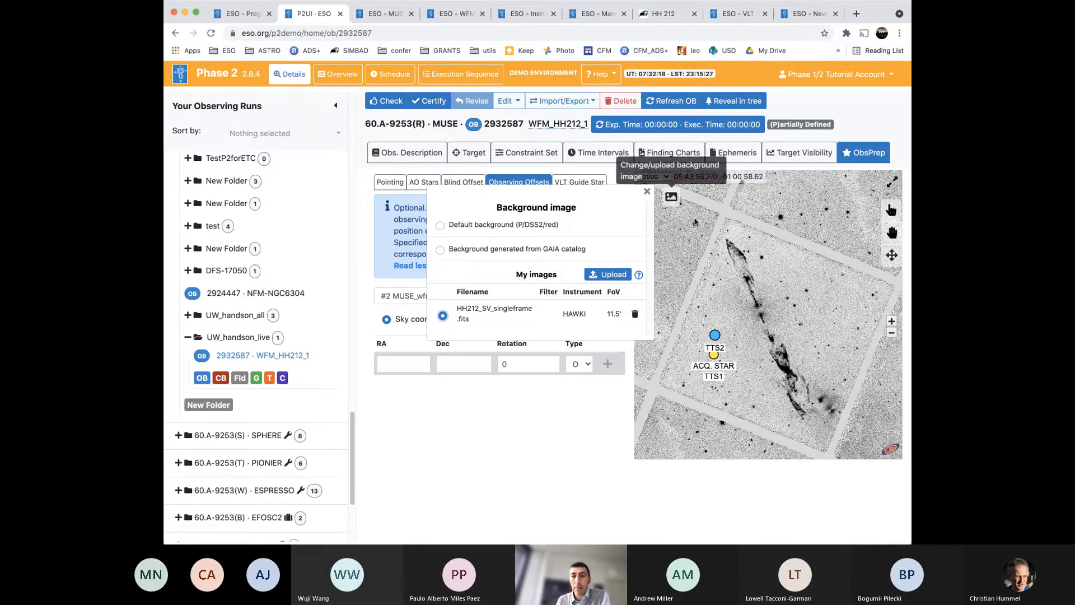
pyautogui.click(648, 192)
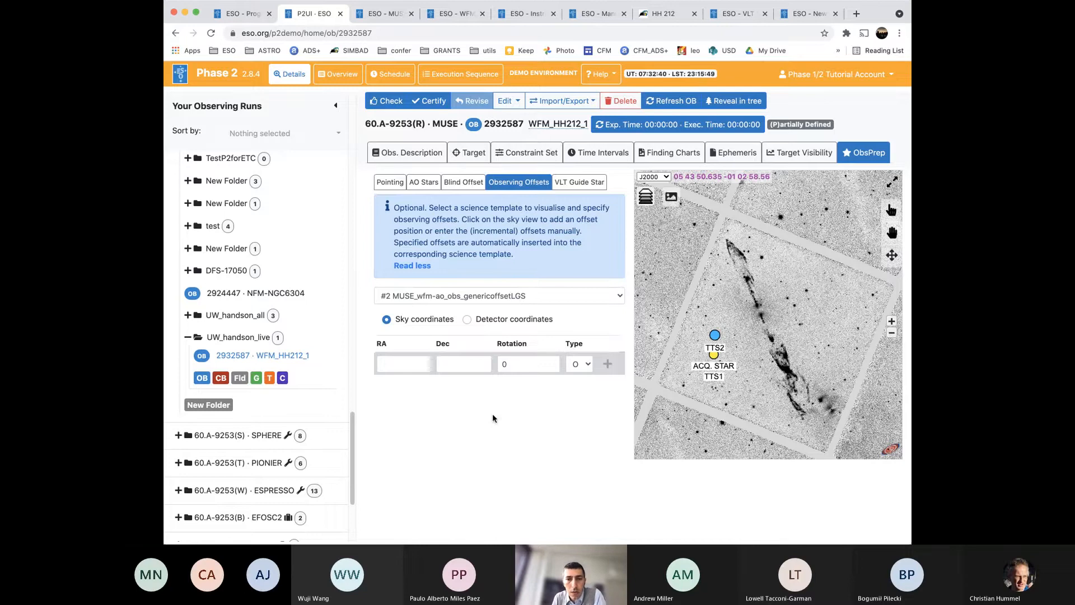
# Place the first observing offset in sky coordinates on the jet's southern lobe, at about RA -30.5 and Dec -64.9 arcsec
pyautogui.click(403, 365)
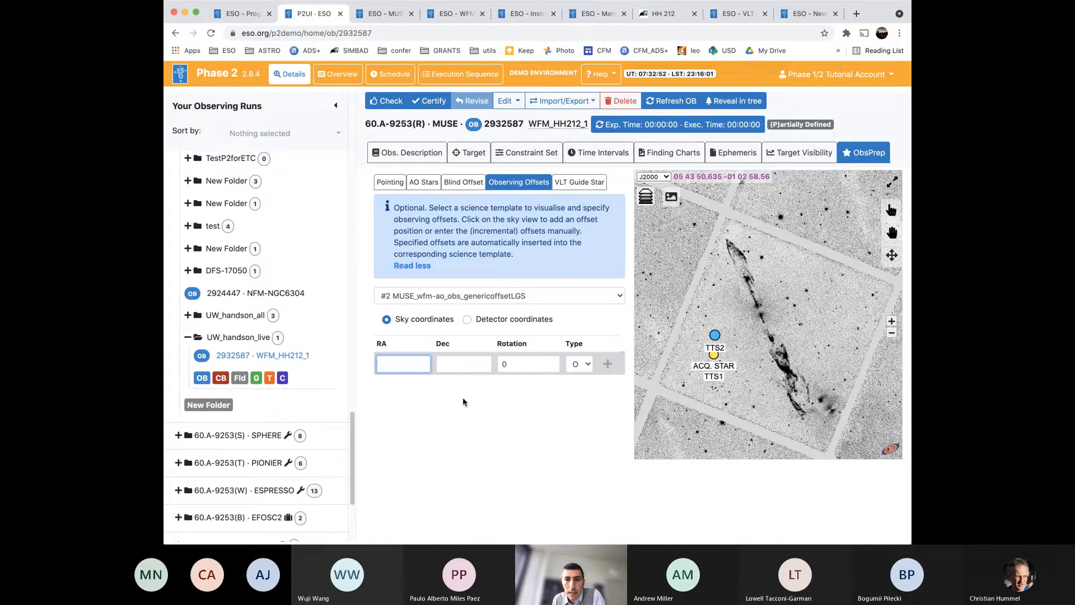
pyautogui.click(467, 319)
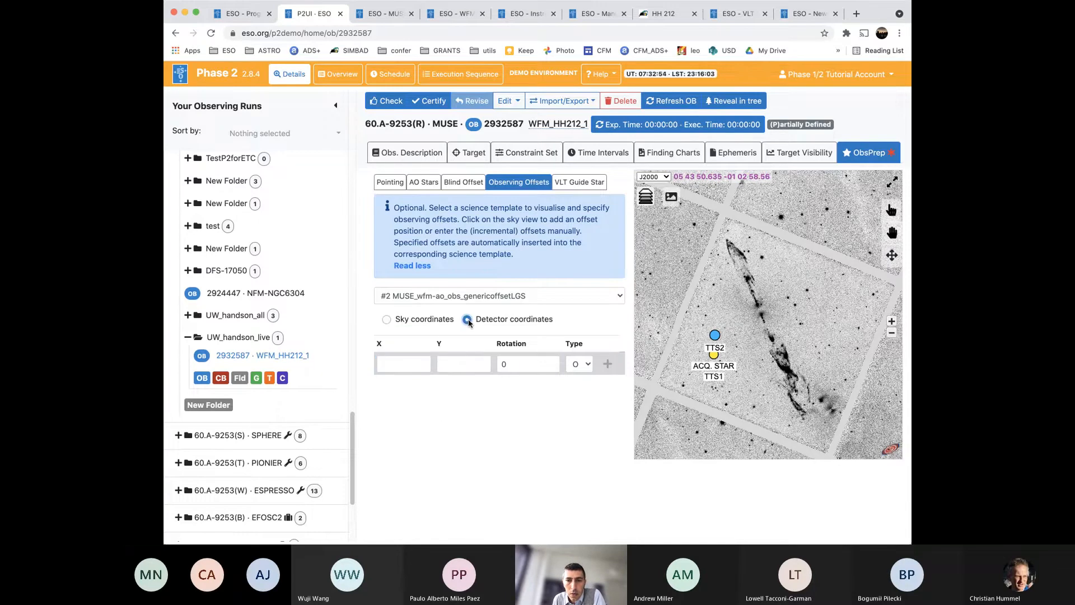
pyautogui.click(386, 320)
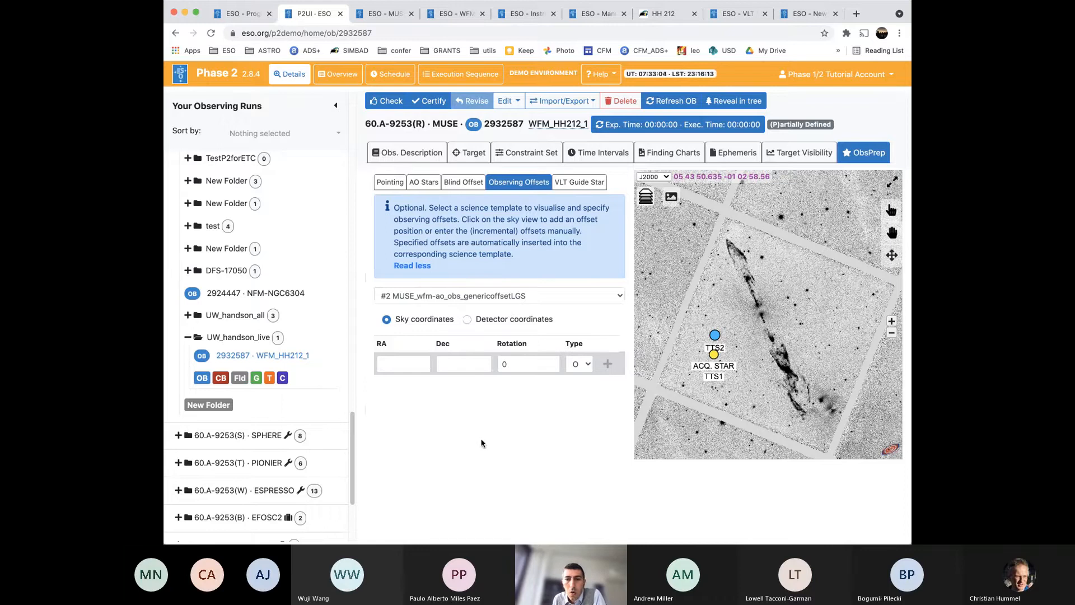
pyautogui.click(785, 367)
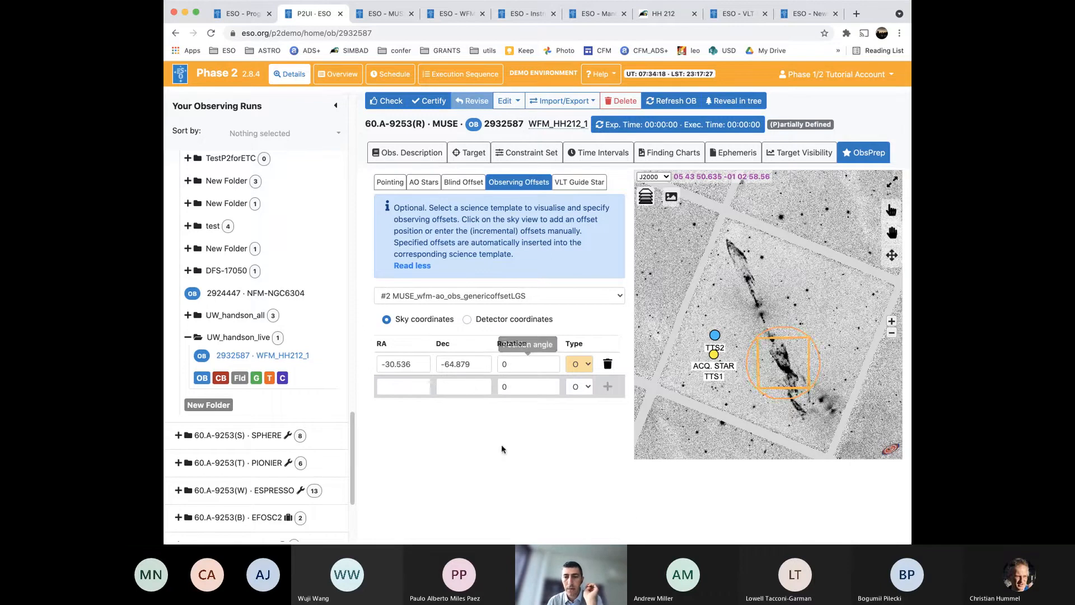
# Set the first offset's rotation to -20 and its observation type to O
pyautogui.click(513, 370)
pyautogui.press('BackSpace')
pyautogui.write('-20')
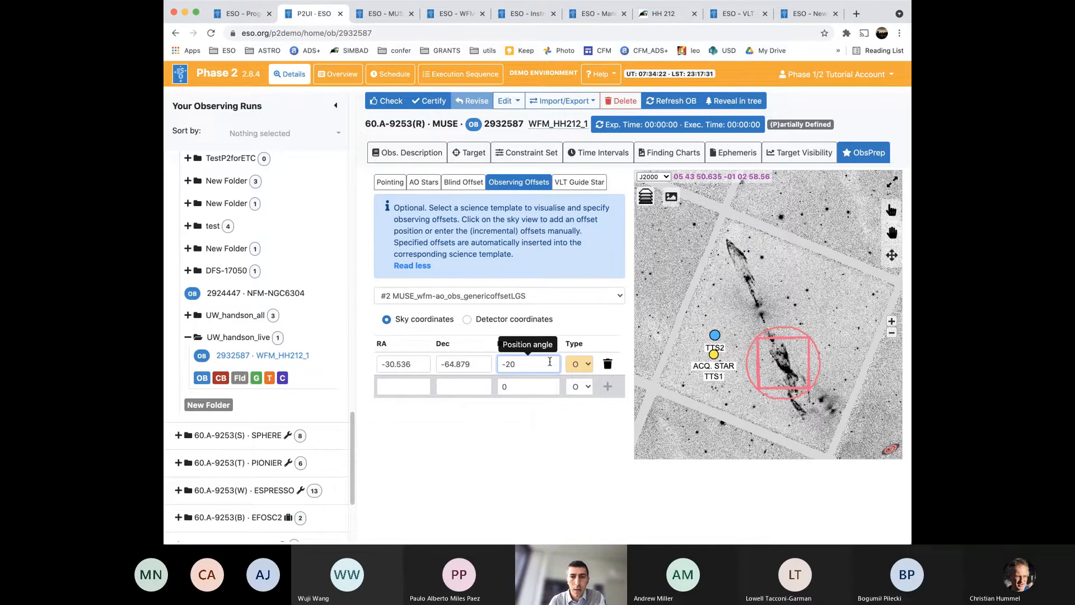
pyautogui.click(538, 386)
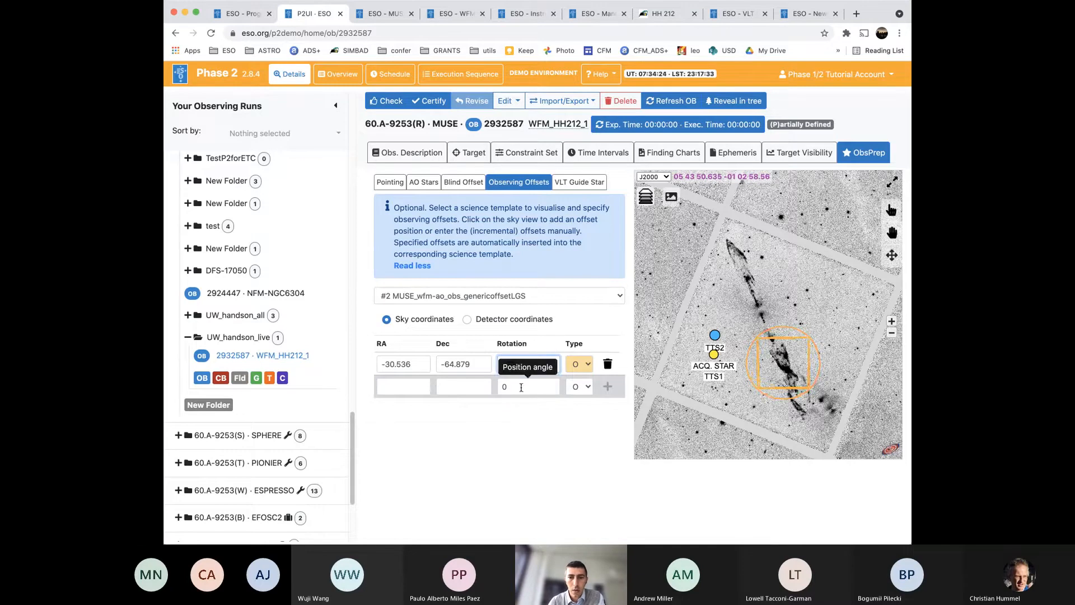
pyautogui.click(538, 502)
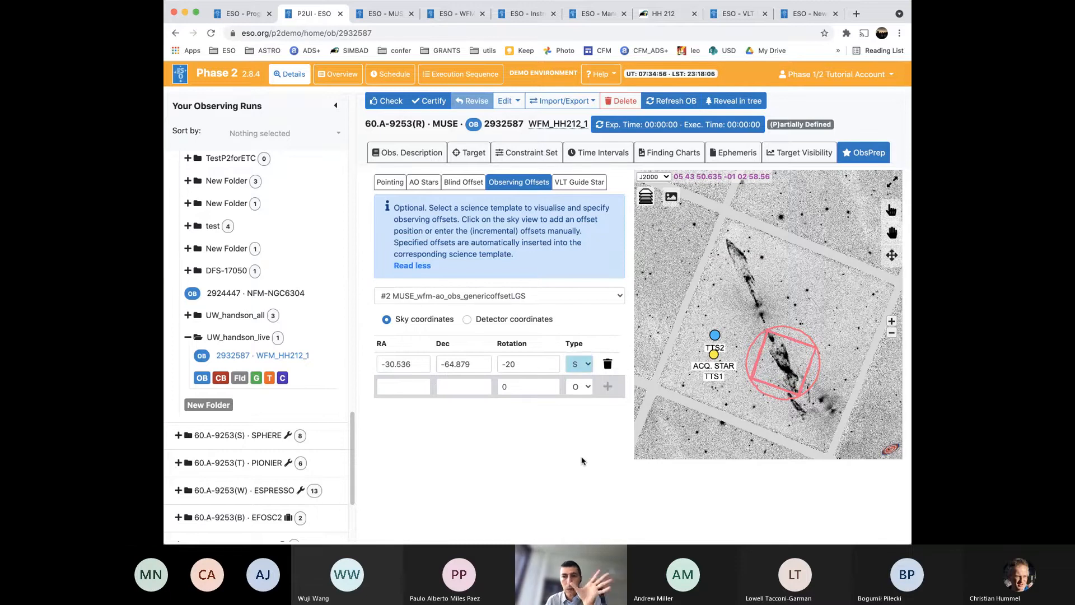
pyautogui.click(586, 365)
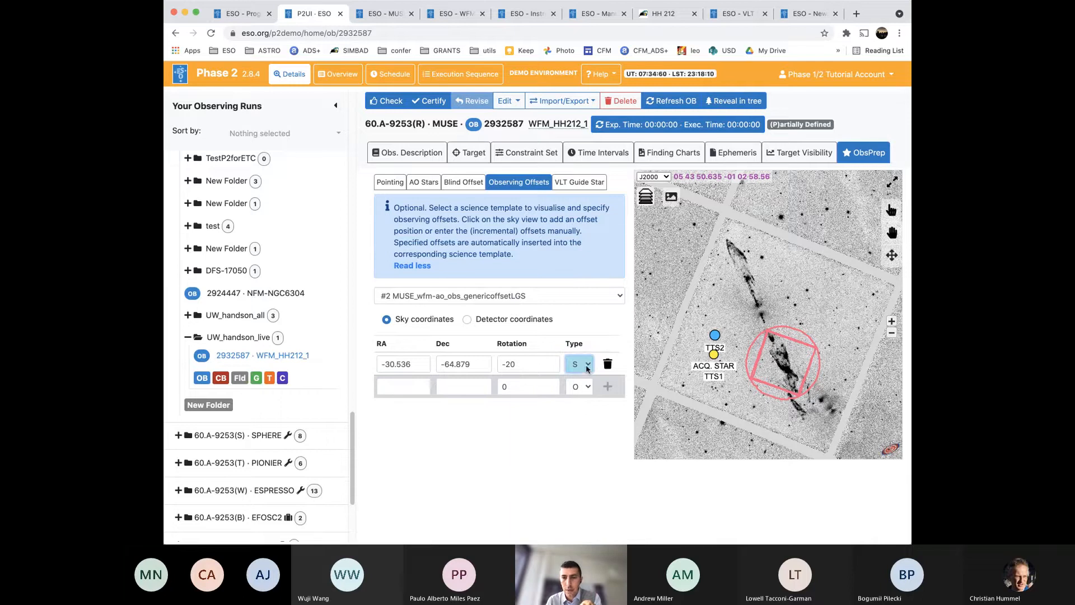
pyautogui.click(581, 368)
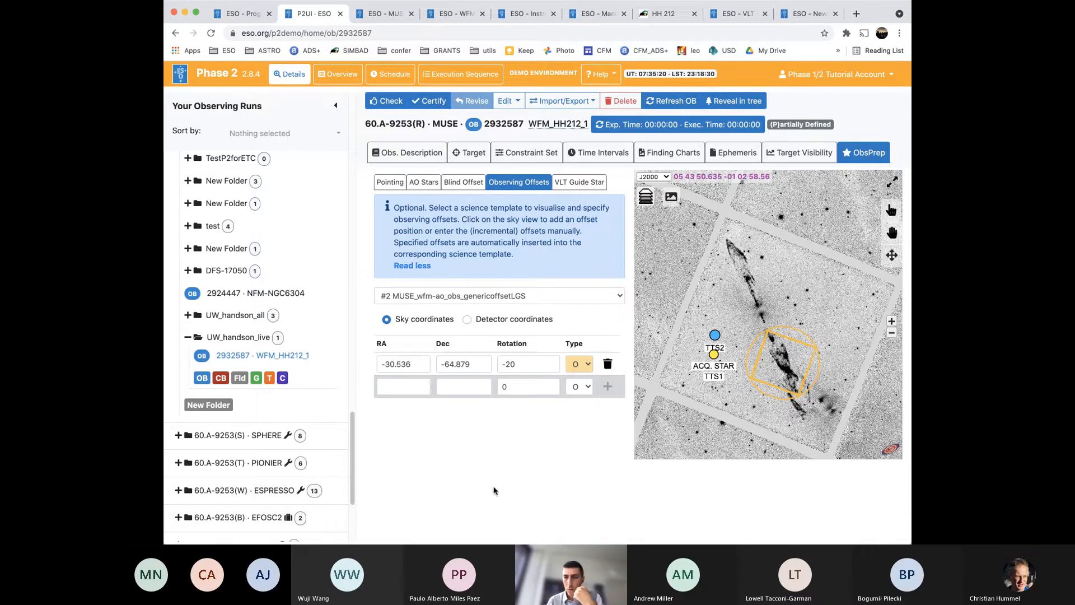
# Try to add a second offset with RA 0.3, Dec 0 and rotation 90
pyautogui.click(403, 387)
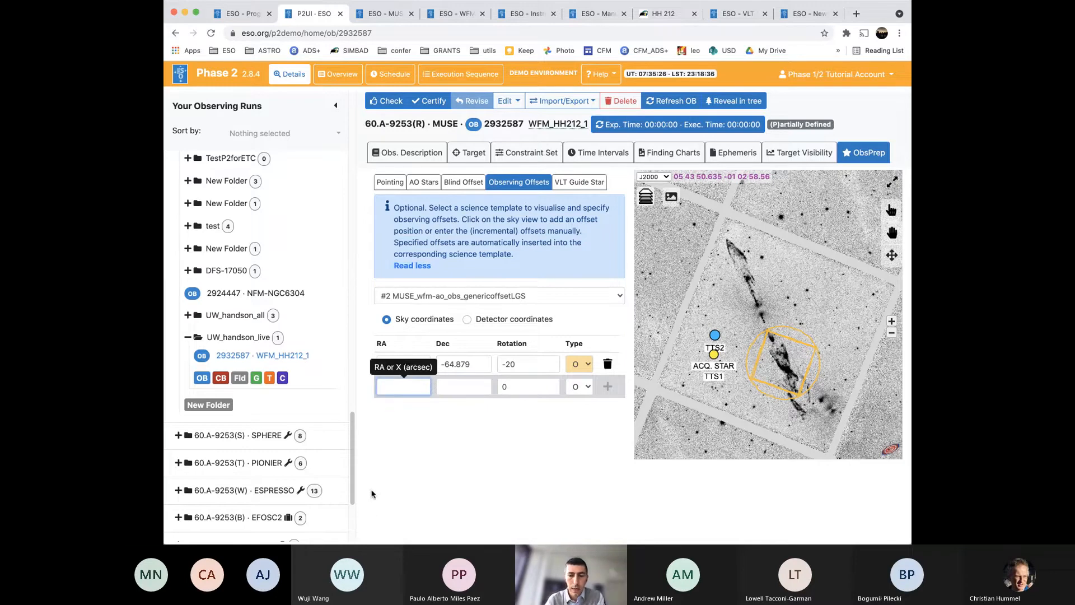
pyautogui.write('0.3')
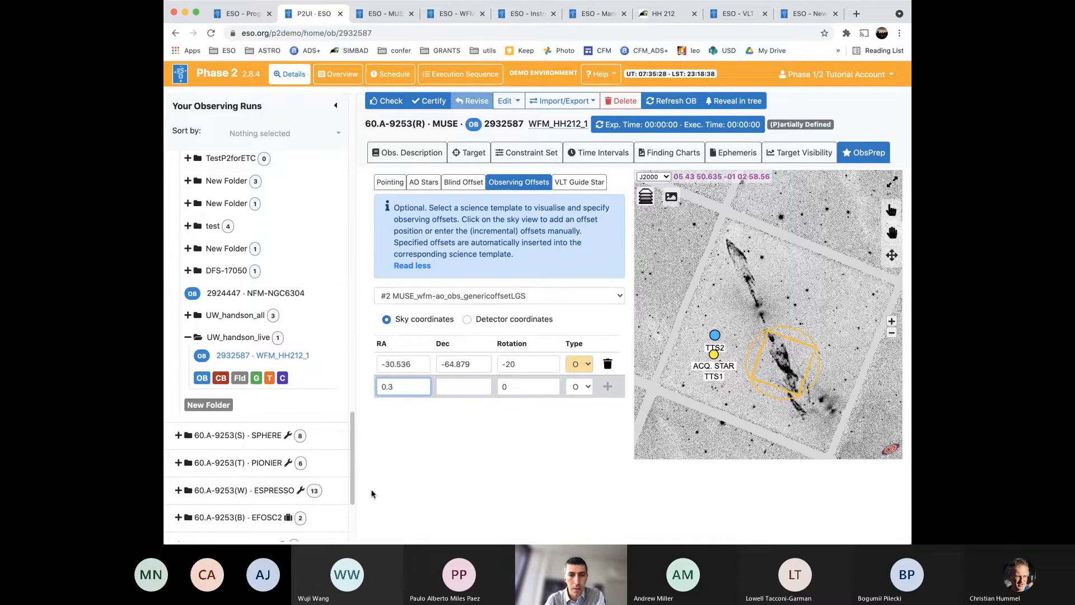
pyautogui.click(450, 390)
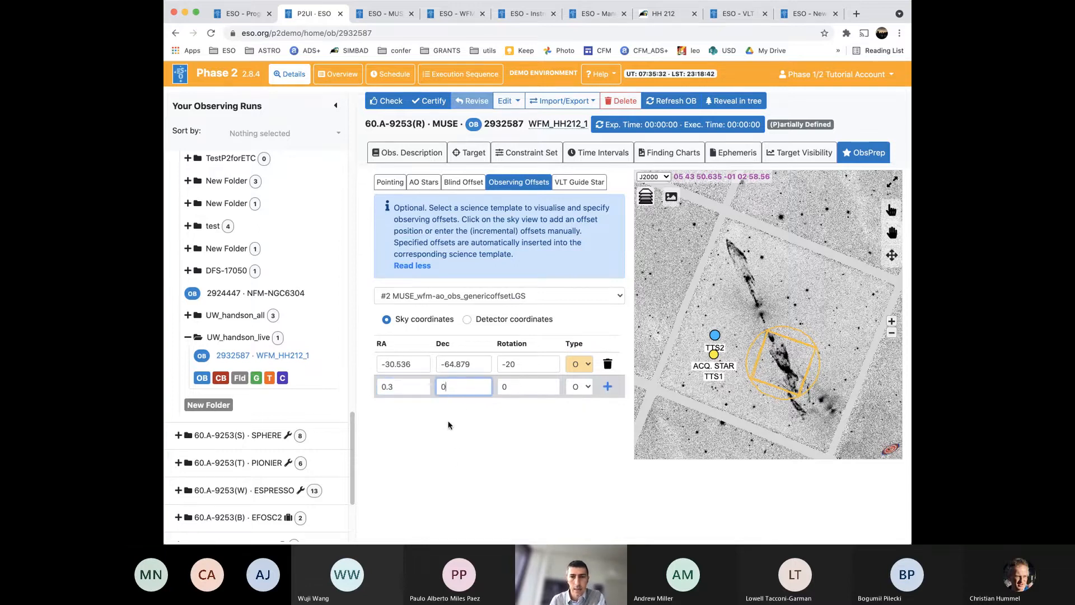
pyautogui.click(456, 437)
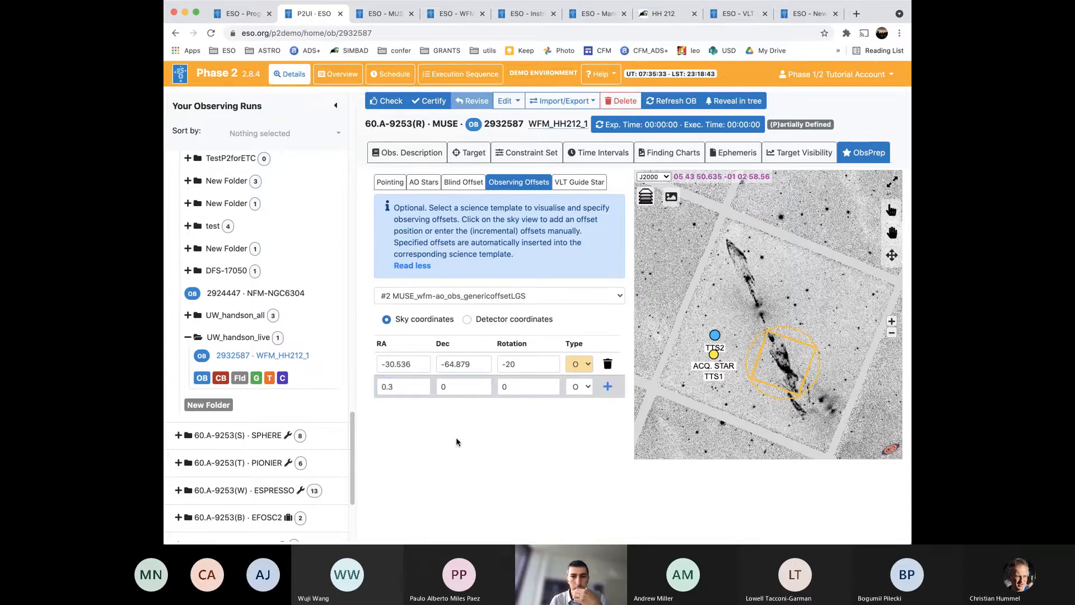
pyautogui.click(504, 386)
pyautogui.write('9')
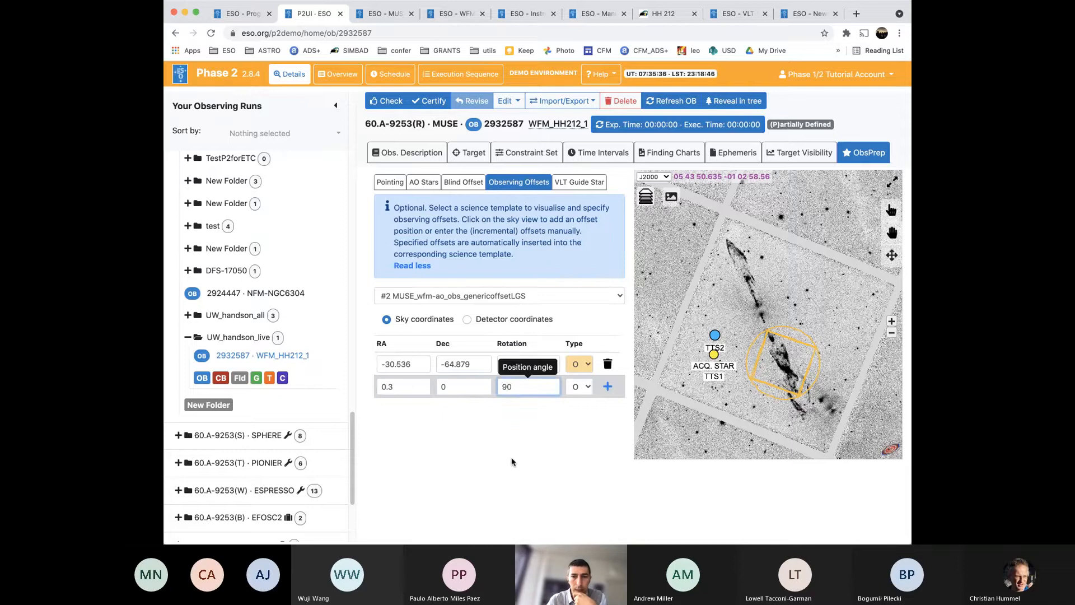
pyautogui.click(607, 386)
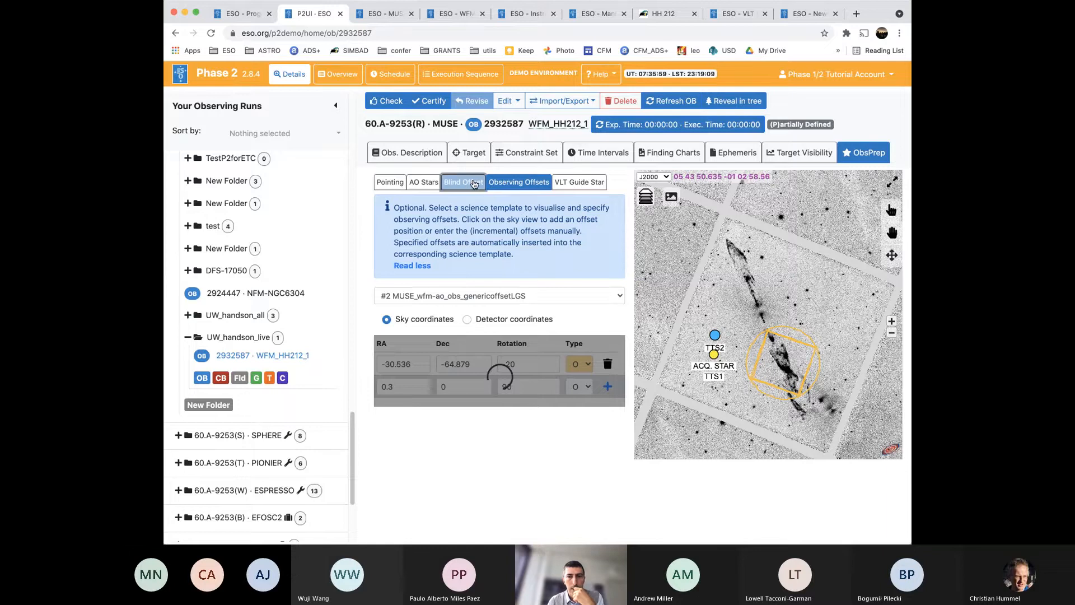
# Enter the second object-type offset again with RA 0.3, Dec 0 and rotation 90, and add it to the offset list
pyautogui.click(404, 387)
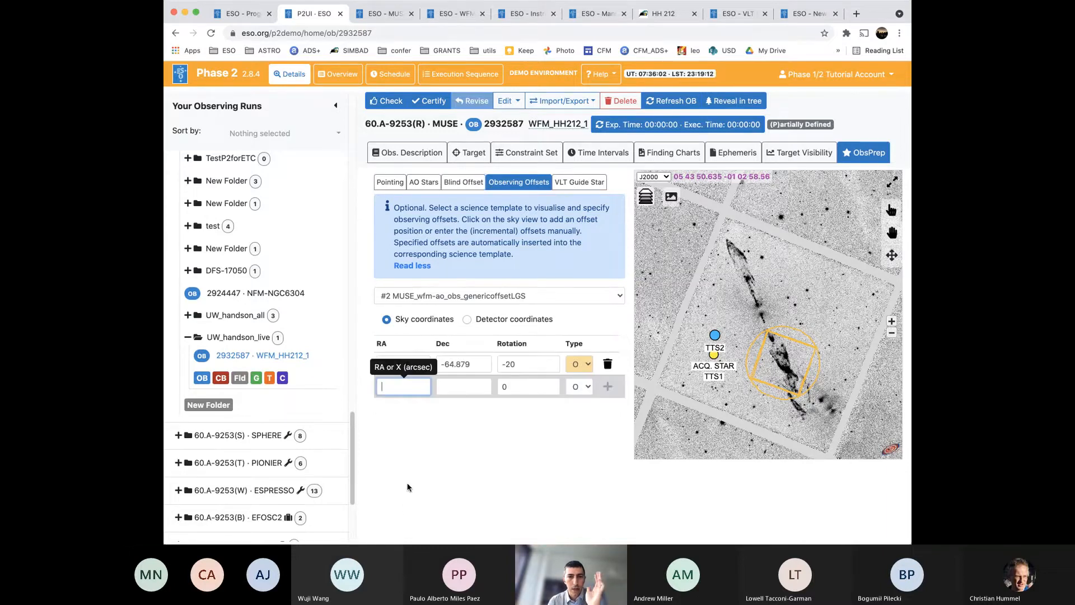
pyautogui.write('0.3')
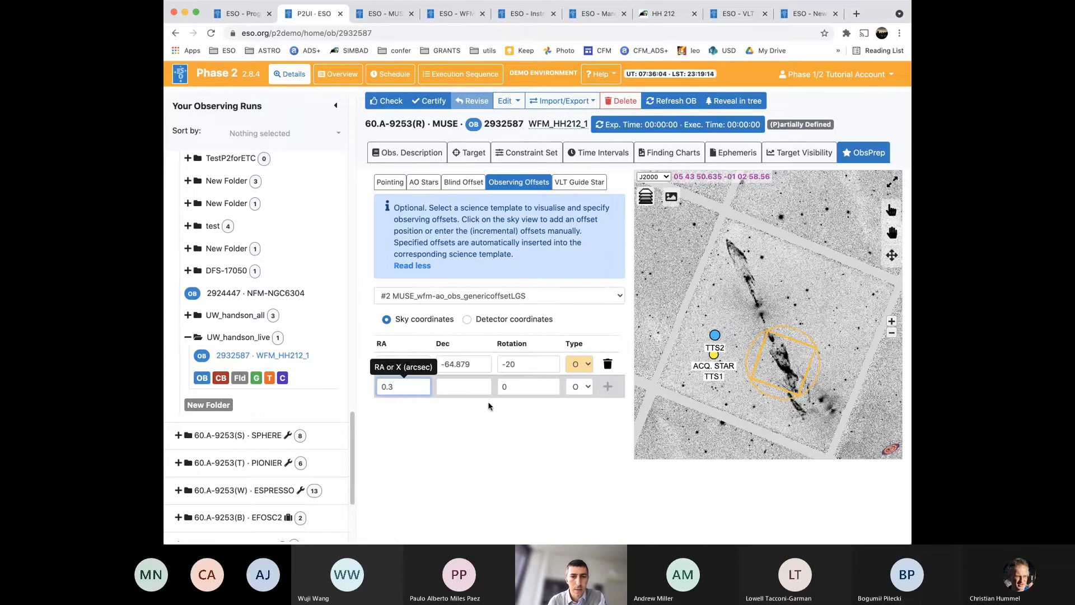
pyautogui.press('Tab')
pyautogui.write('0')
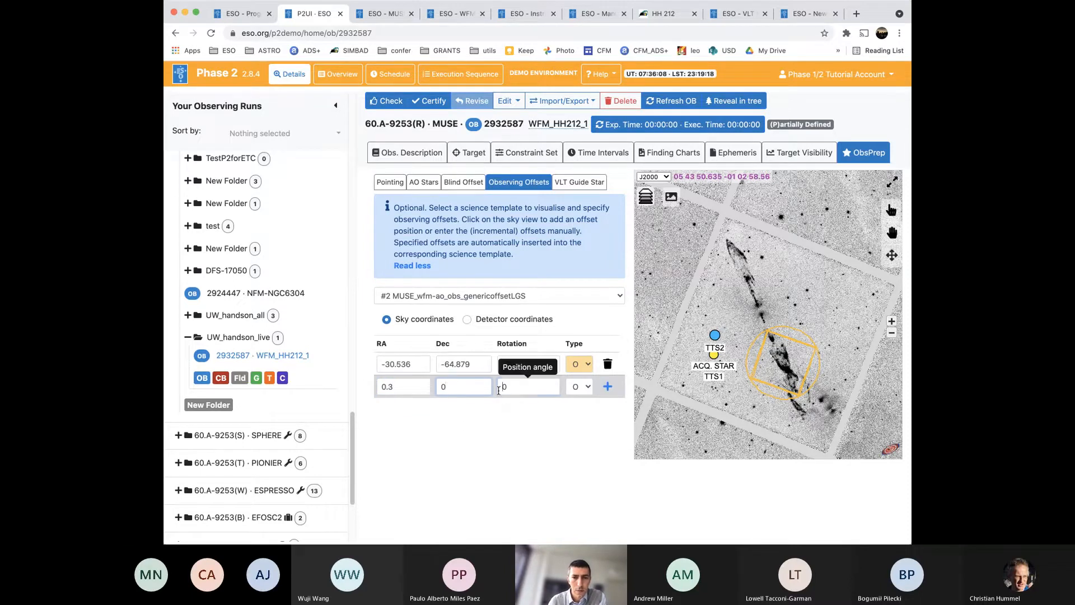
pyautogui.press('Tab')
pyautogui.write('90')
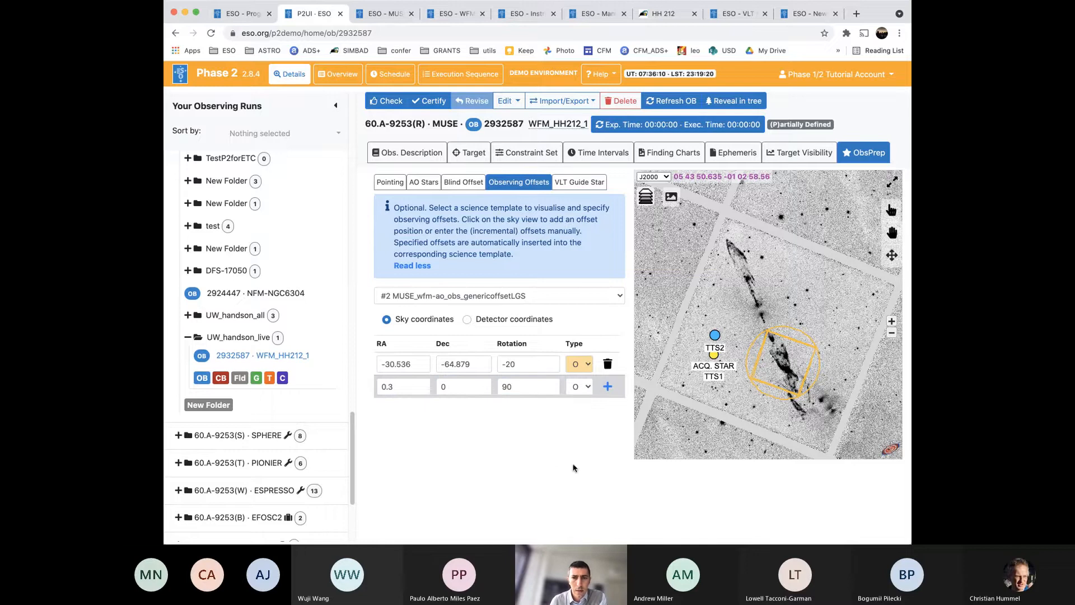
pyautogui.click(607, 386)
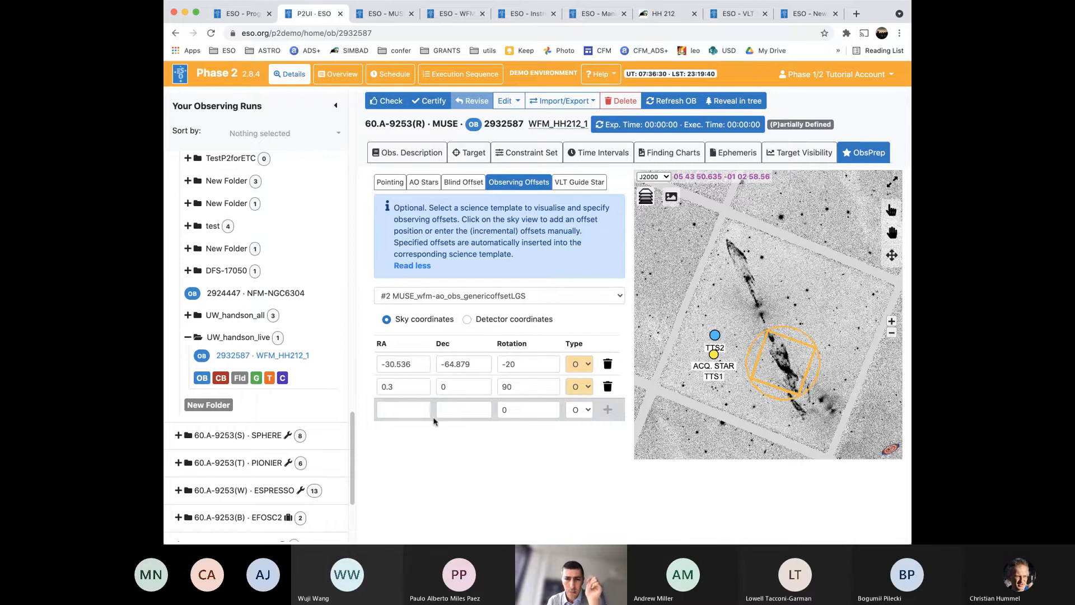
# Enter a third object-type offset with RA 0, Dec 0.3 and rotation 90, and add it to the offset list
pyautogui.click(396, 415)
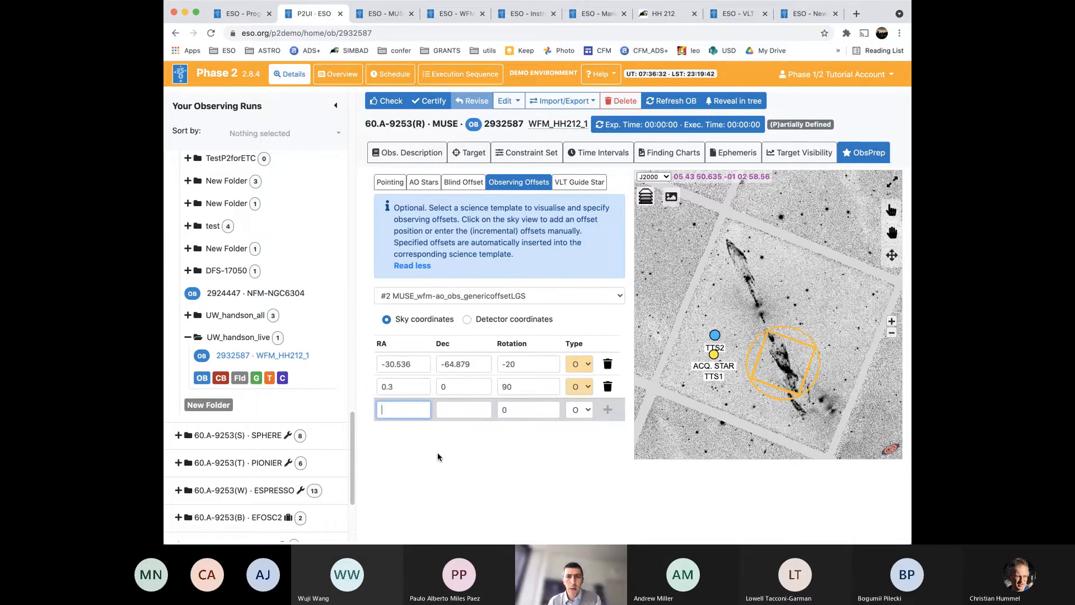
pyautogui.write('0')
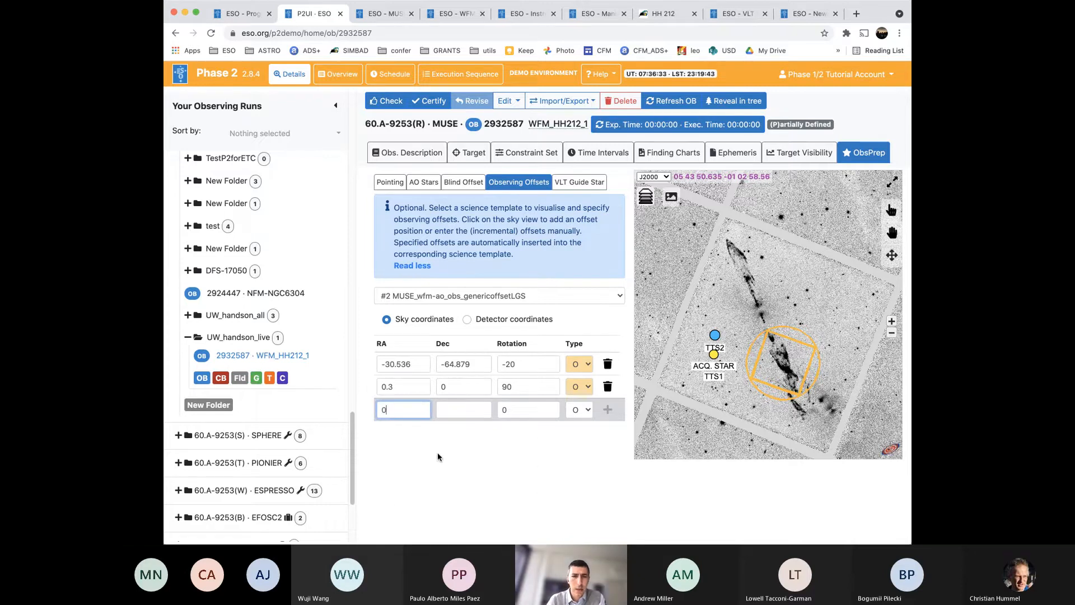
pyautogui.click(477, 412)
pyautogui.write('0.')
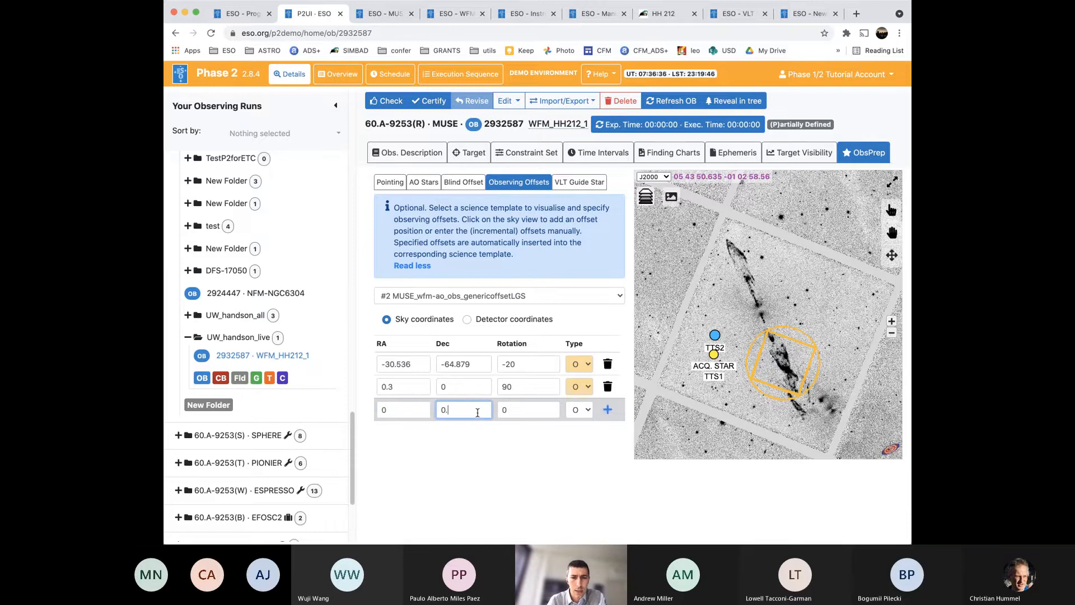
pyautogui.write('3')
pyautogui.click(502, 410)
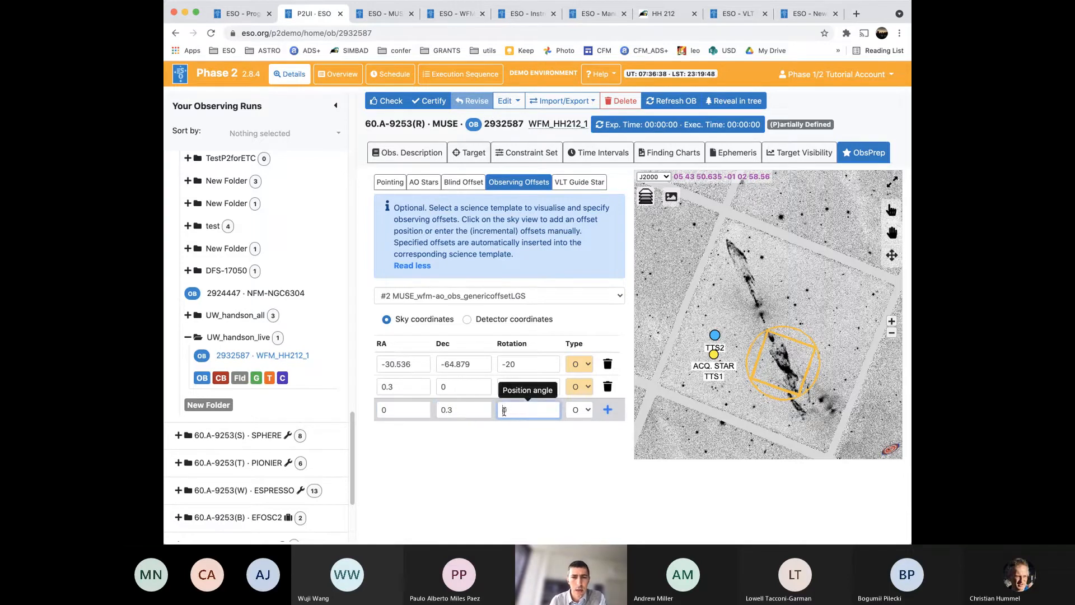
pyautogui.write('9')
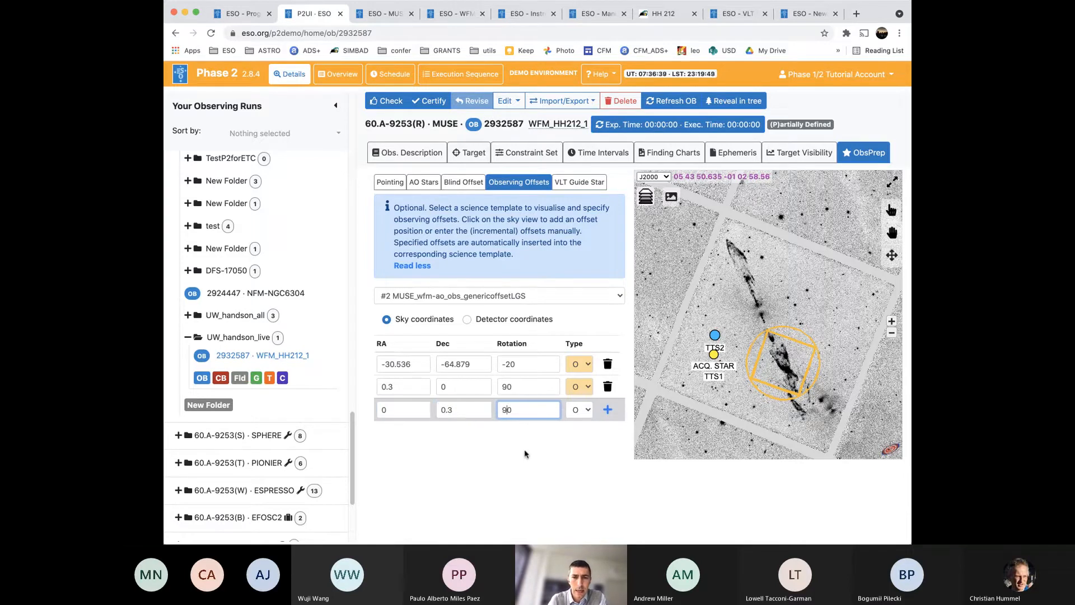
pyautogui.click(555, 463)
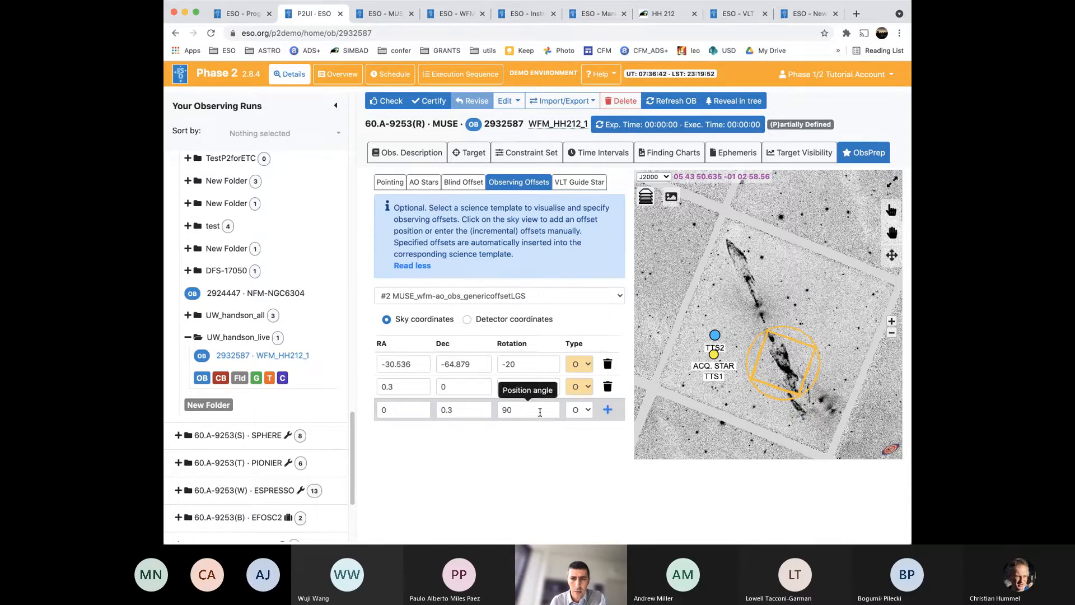
pyautogui.click(540, 409)
pyautogui.click(546, 473)
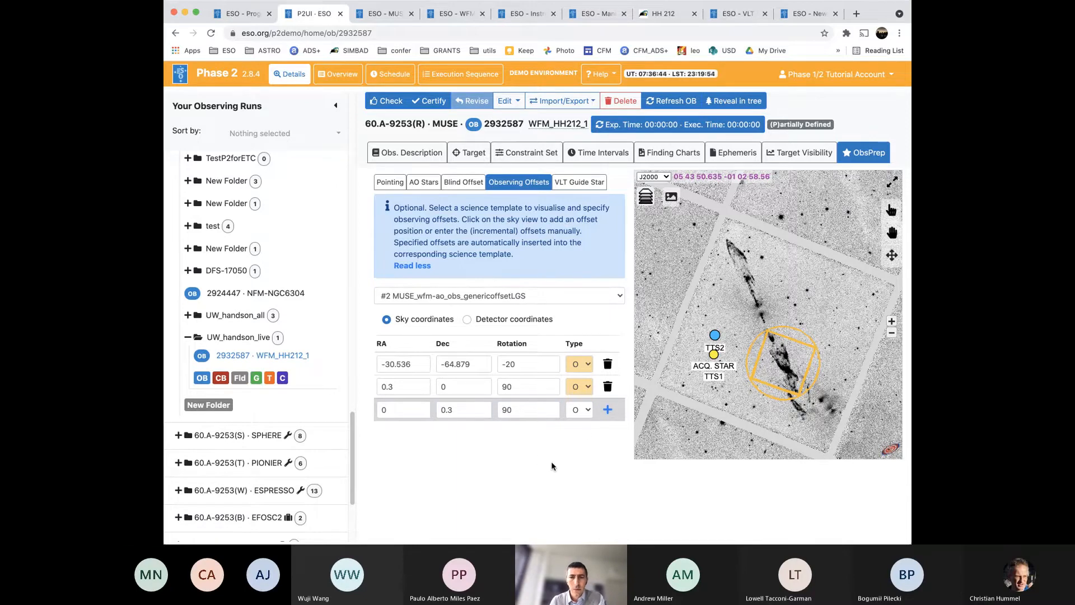
pyautogui.click(608, 410)
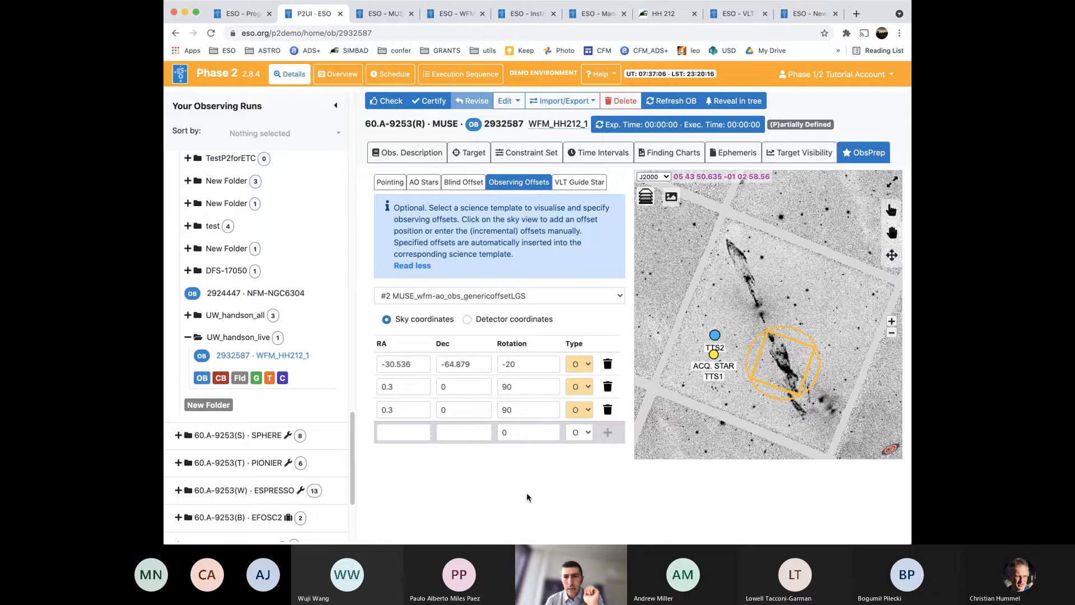
# Set the science template's list of UITs to 360 360 360 in the observing description
pyautogui.click(417, 158)
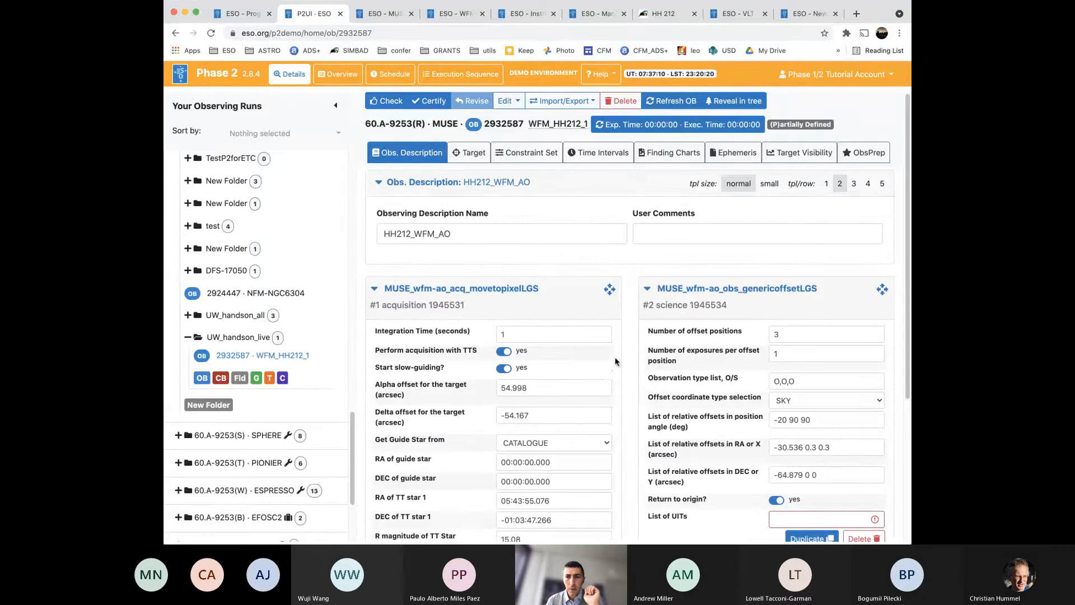
pyautogui.scroll(-3, 616, 361)
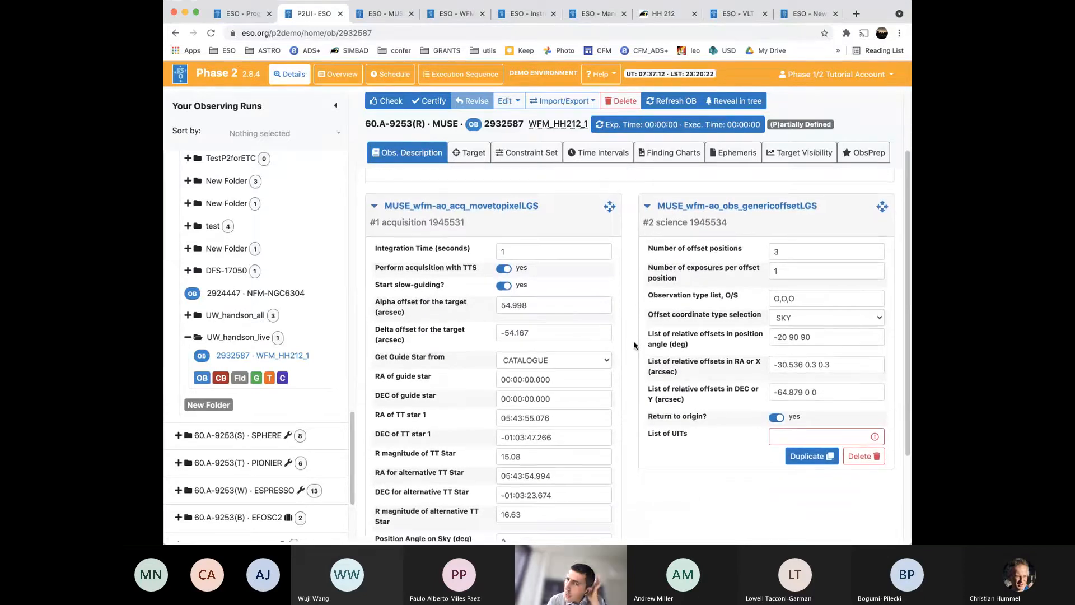
pyautogui.scroll(-1, 634, 340)
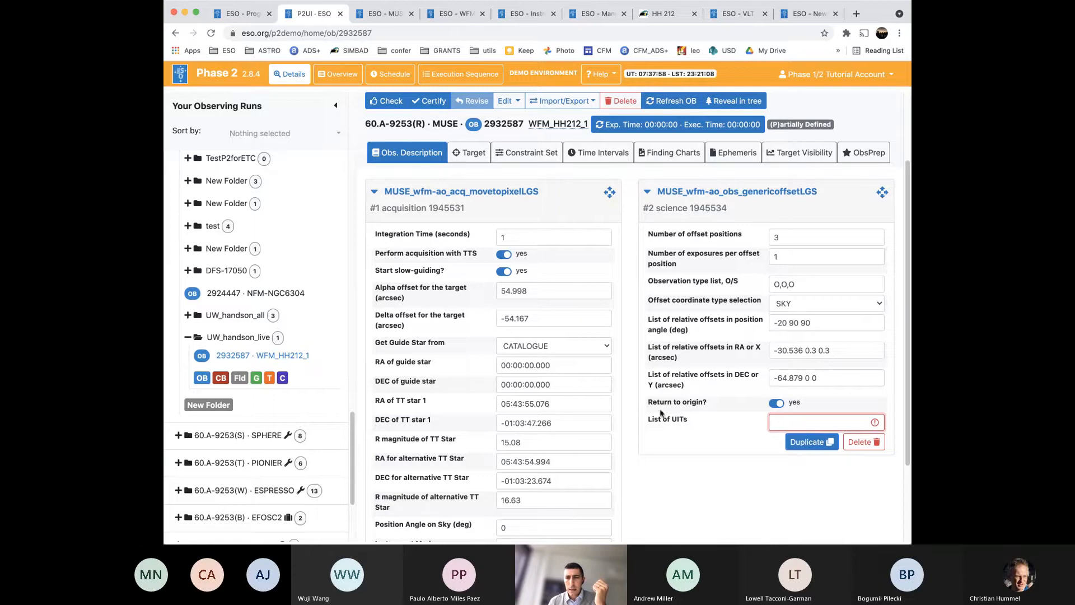
pyautogui.moveTo(667, 424)
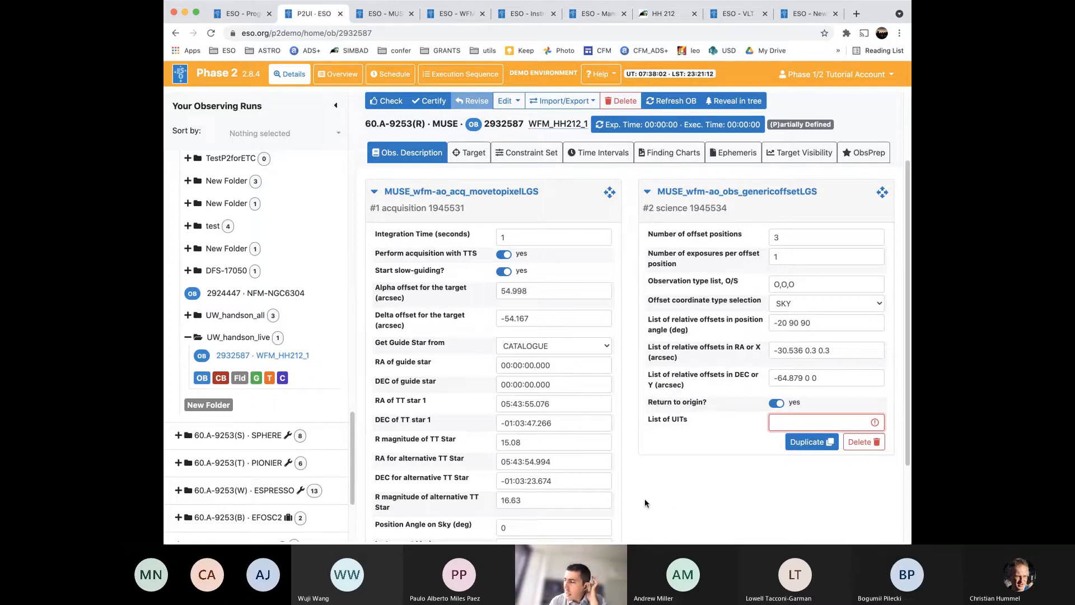
pyautogui.write('360')
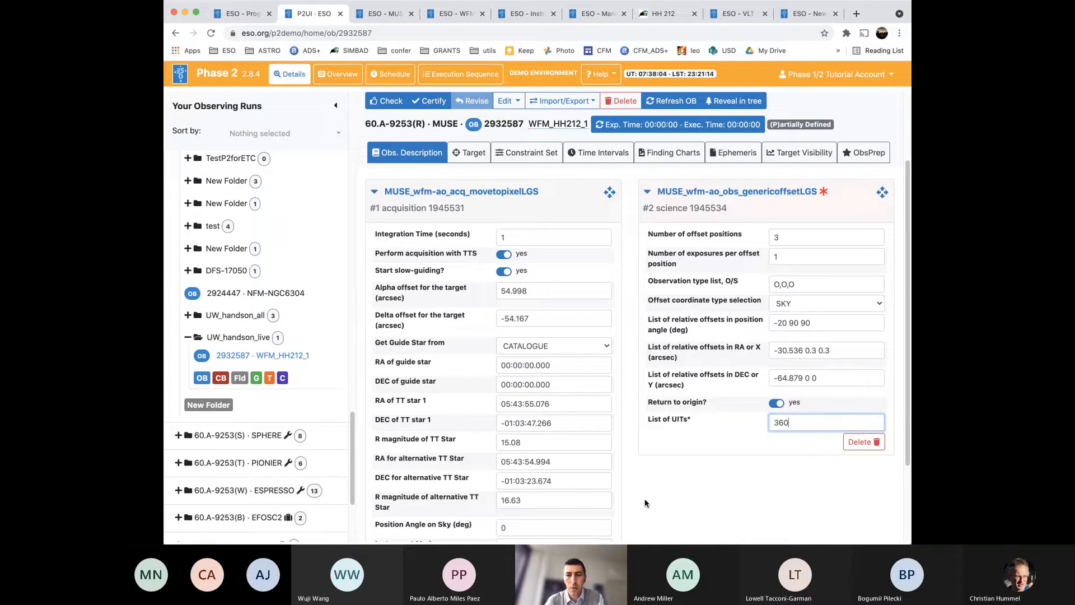
pyautogui.write(' 360 360')
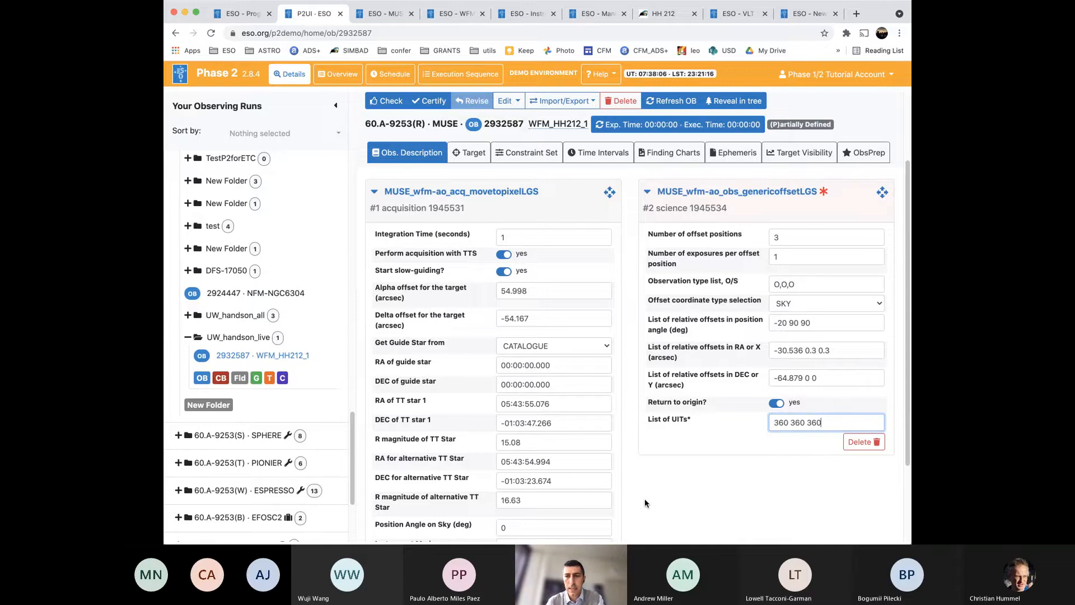
pyautogui.click(660, 511)
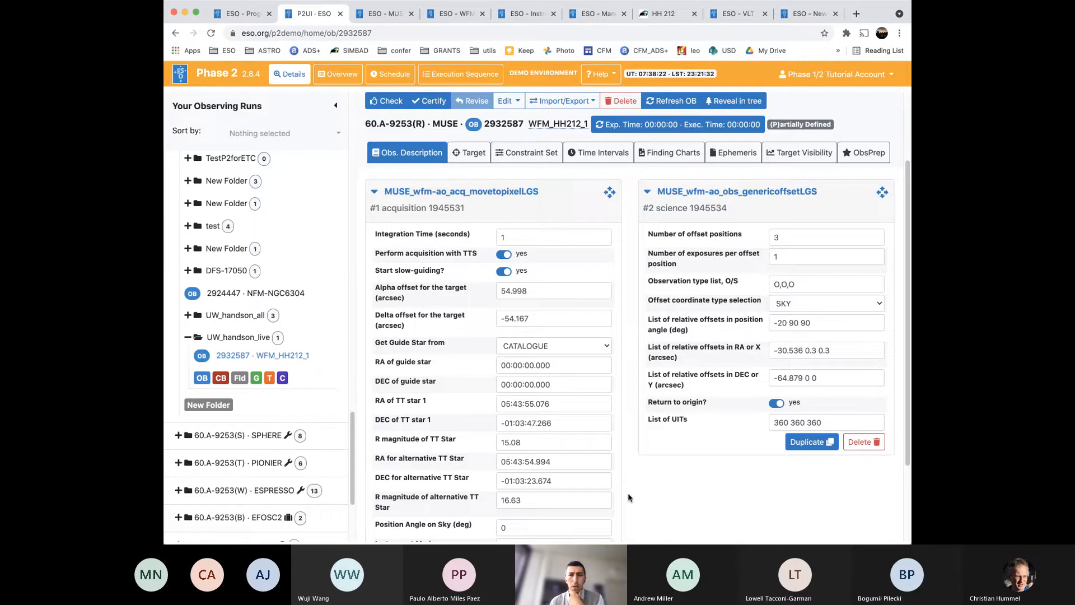
# Review the acquisition and science template parameters and recalculate the observing block's exposure and execution times
pyautogui.scroll(-1, 628, 495)
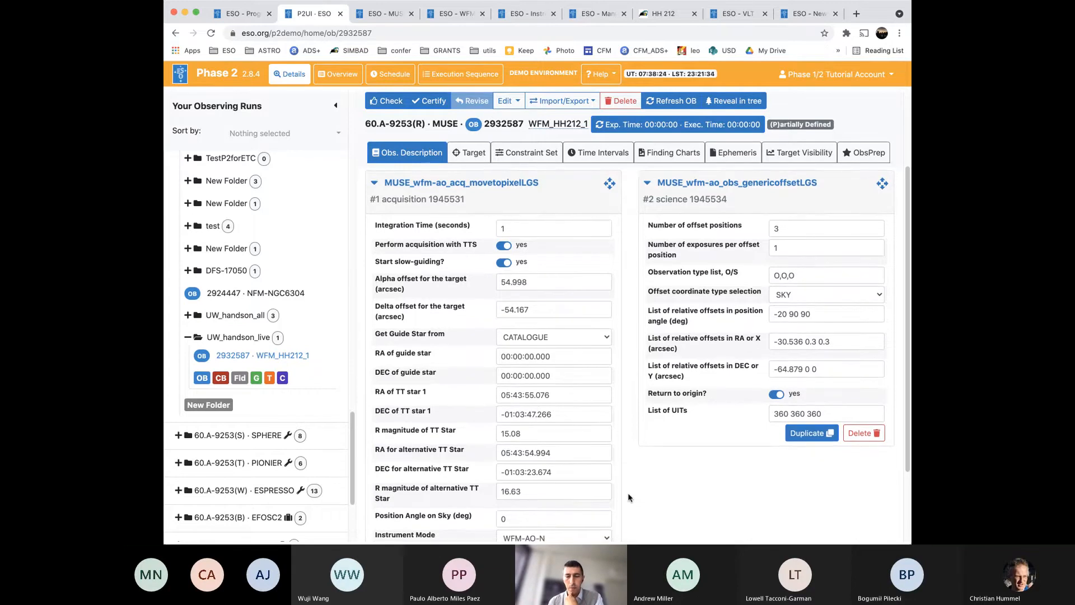
pyautogui.scroll(-3, 628, 496)
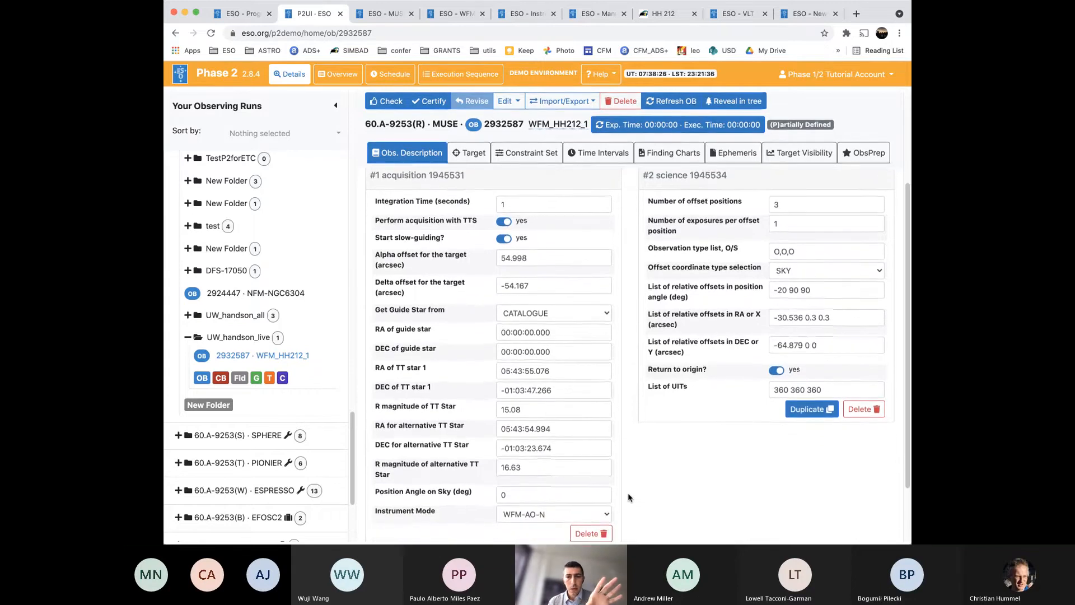
pyautogui.scroll(4, 632, 486)
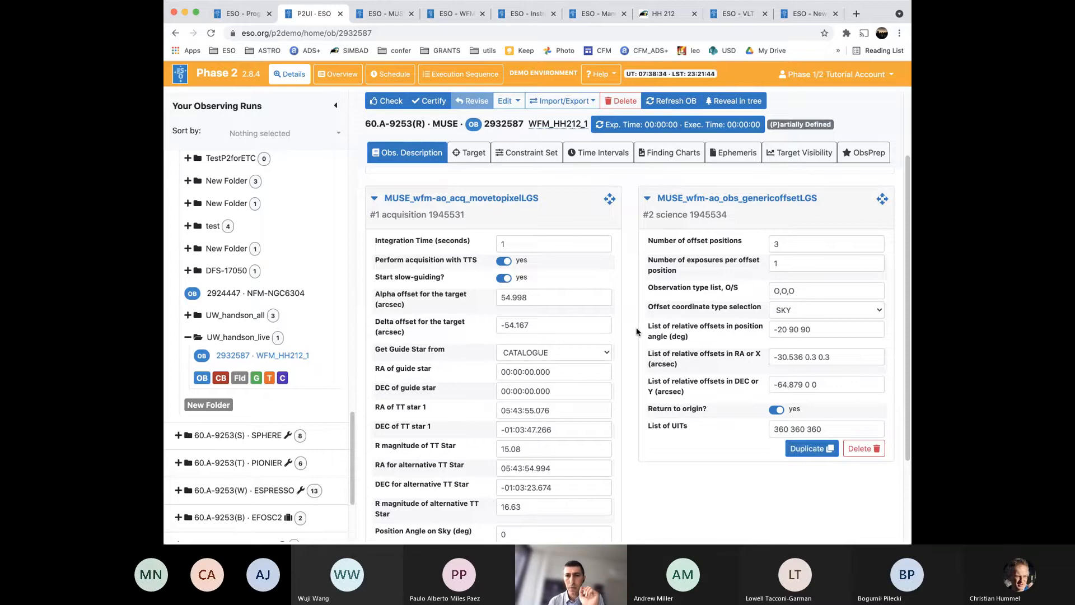
pyautogui.click(661, 128)
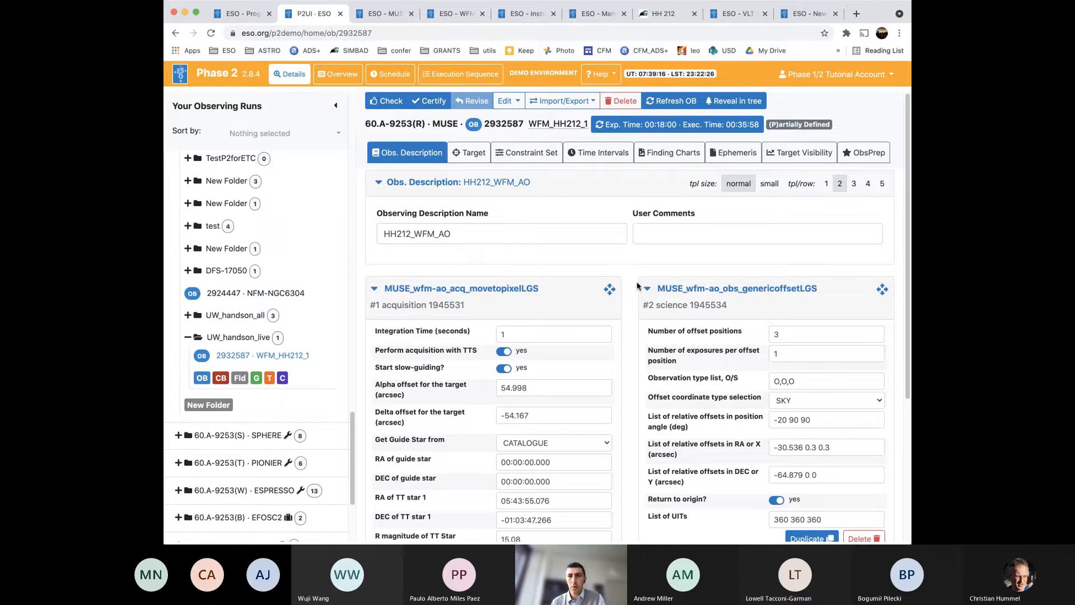
# Run the verification check on the observing block, examine the reported errors and warnings, and close the report
pyautogui.click(387, 102)
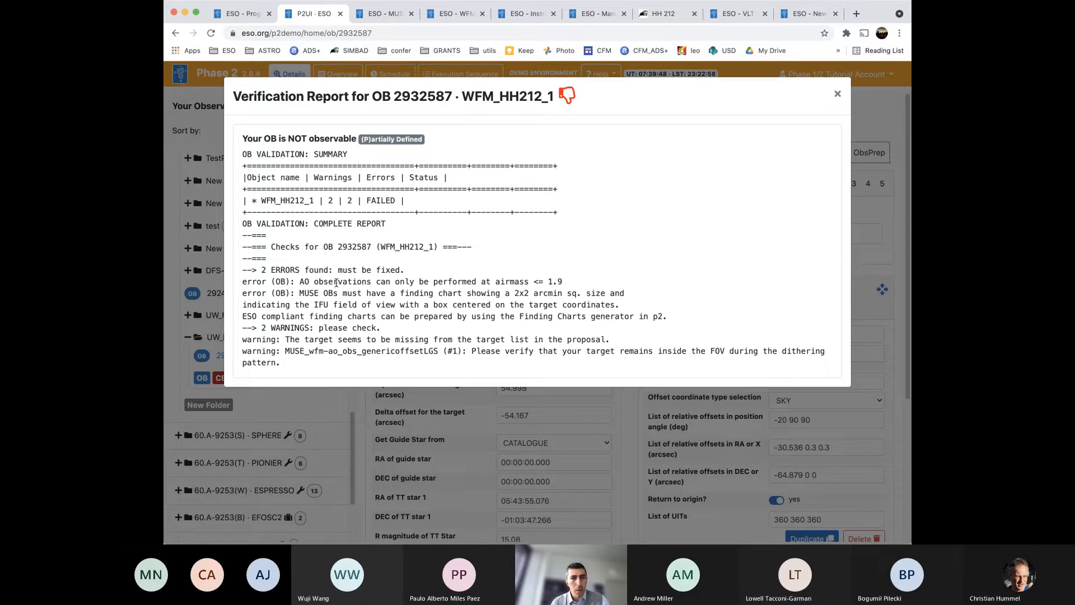
pyautogui.tripleClick(335, 282)
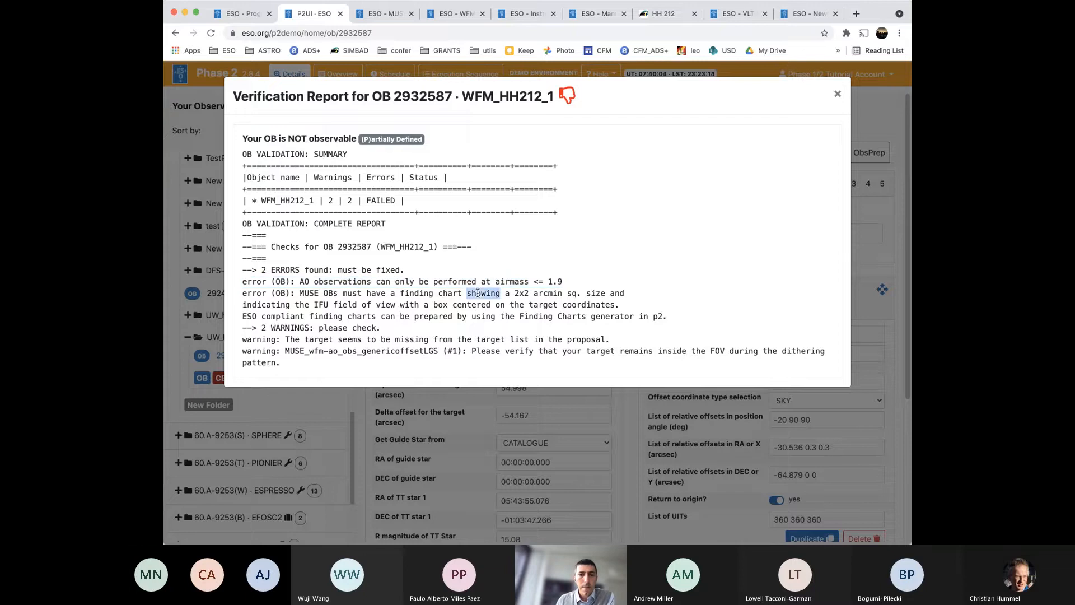
pyautogui.tripleClick(476, 293)
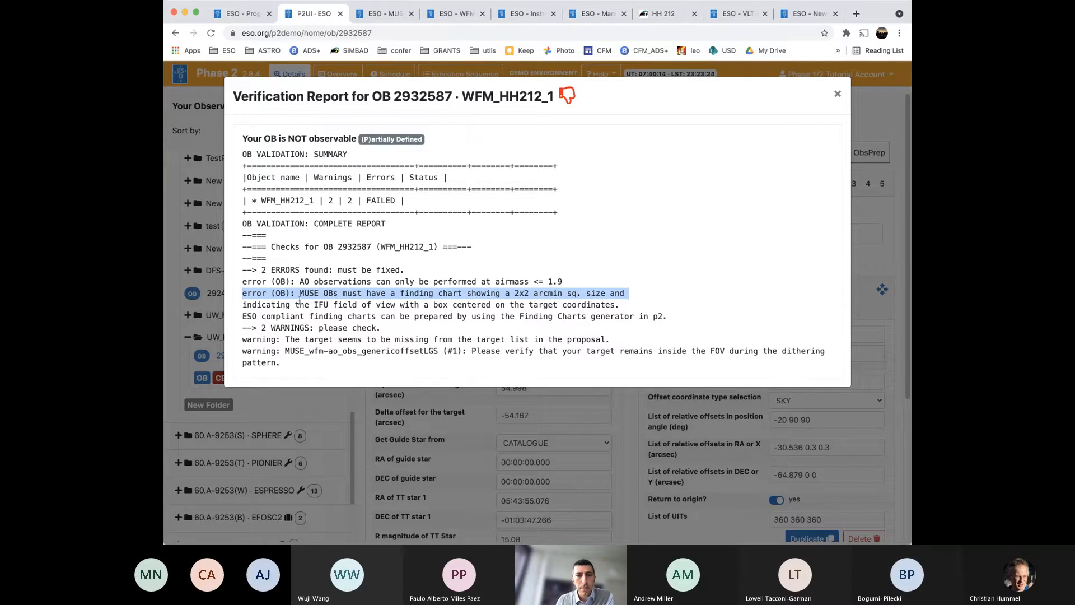
pyautogui.tripleClick(337, 269)
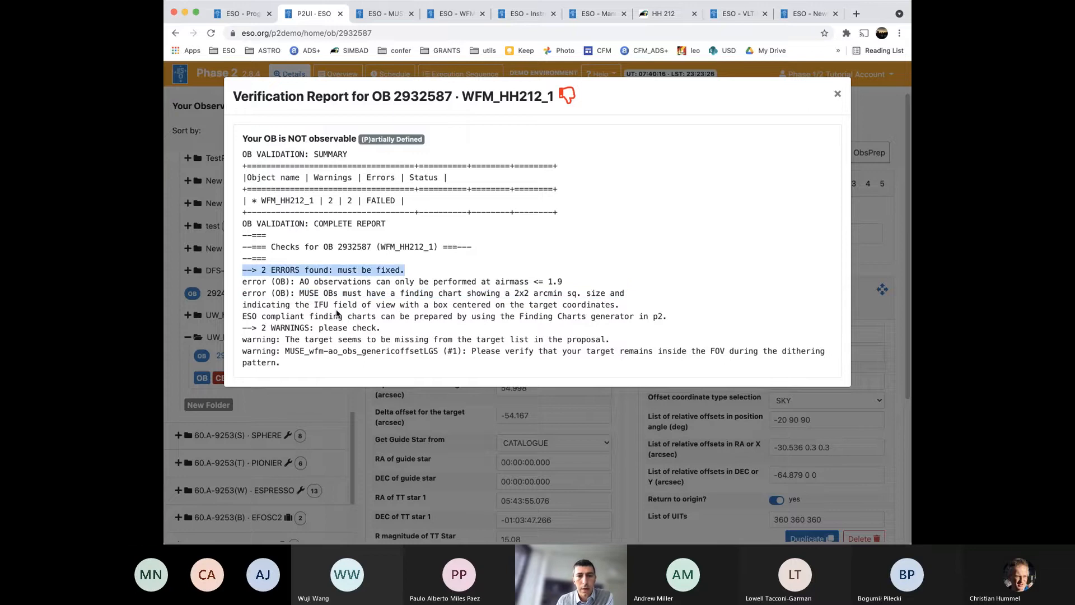
pyautogui.click(343, 329)
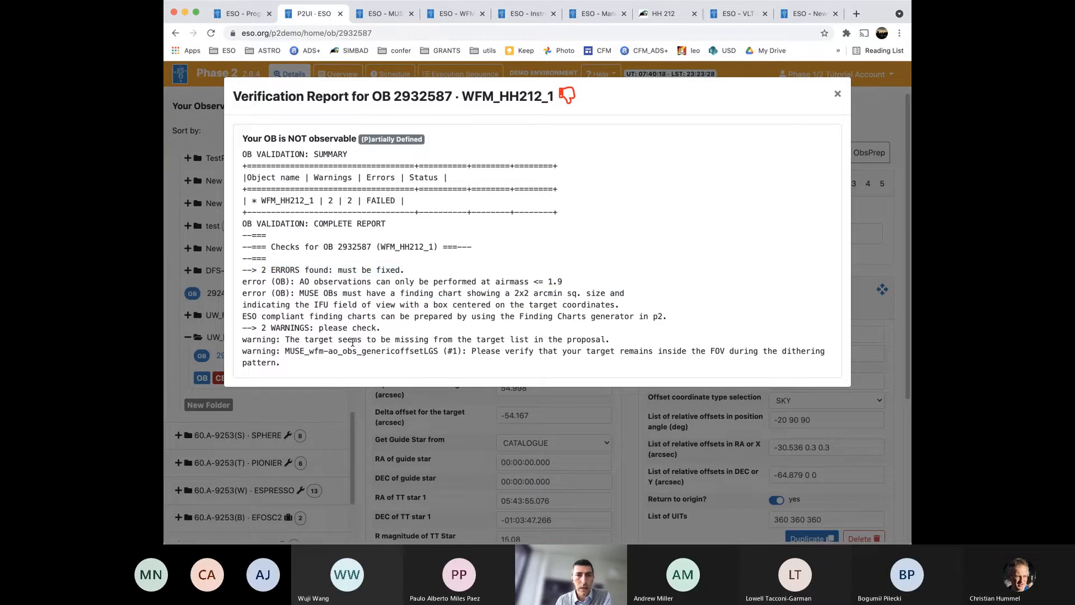
pyautogui.tripleClick(354, 340)
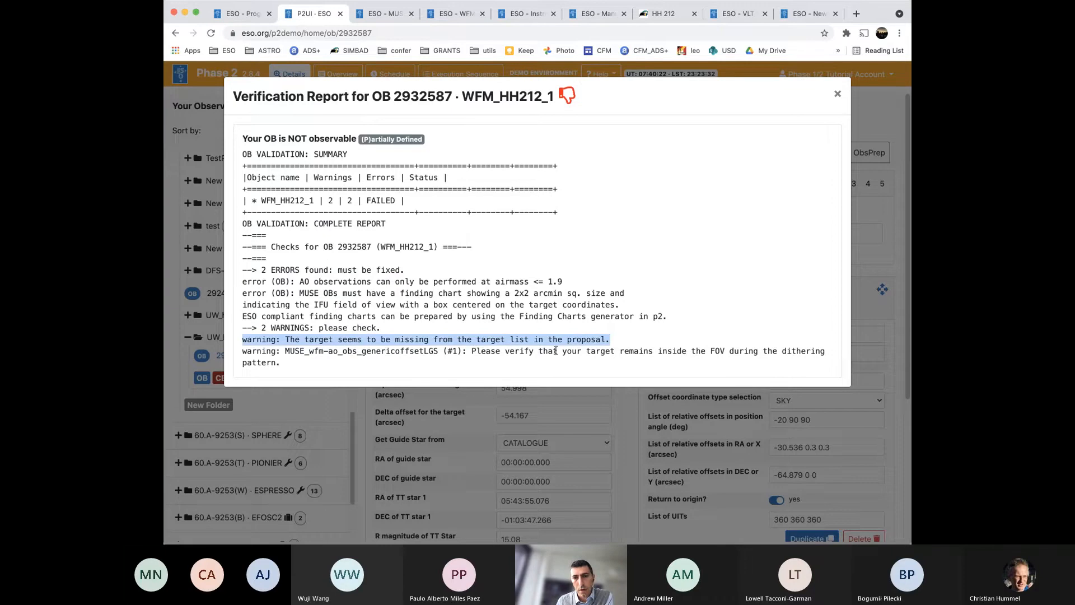
pyautogui.tripleClick(618, 351)
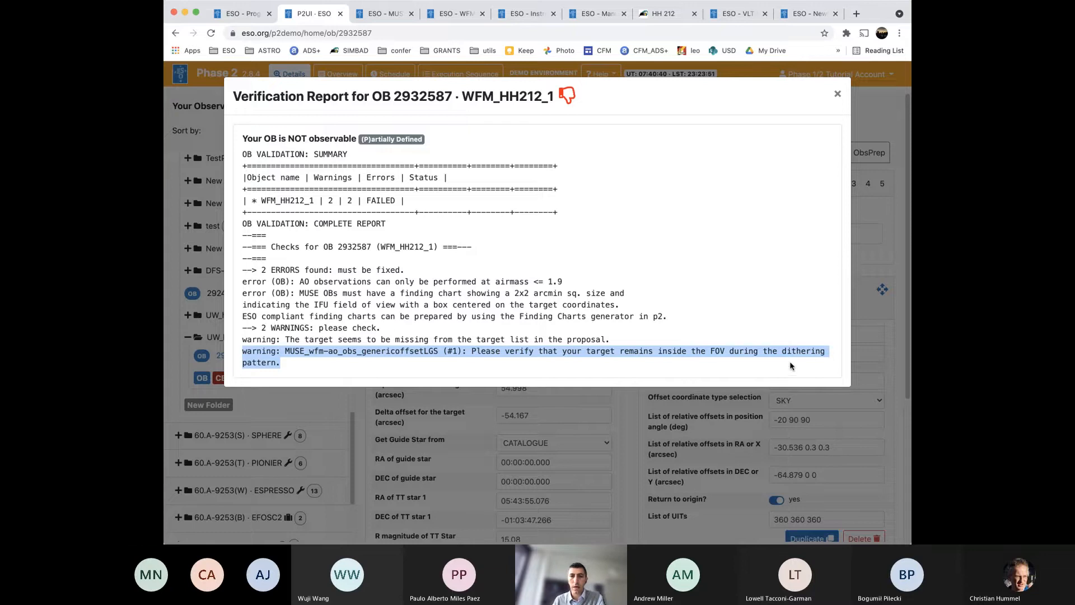
pyautogui.click(740, 380)
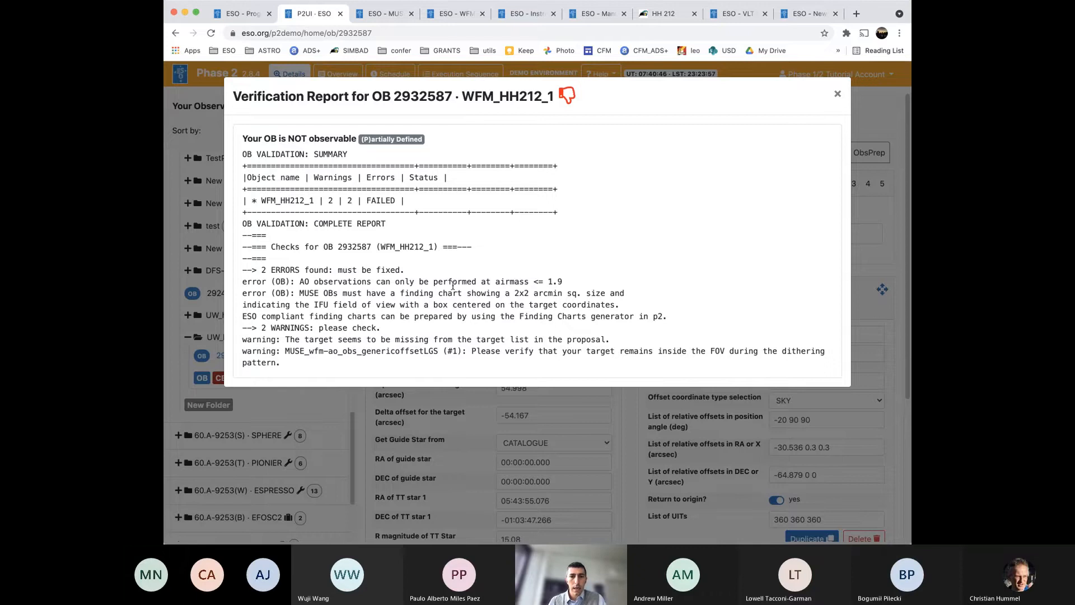
pyautogui.click(837, 94)
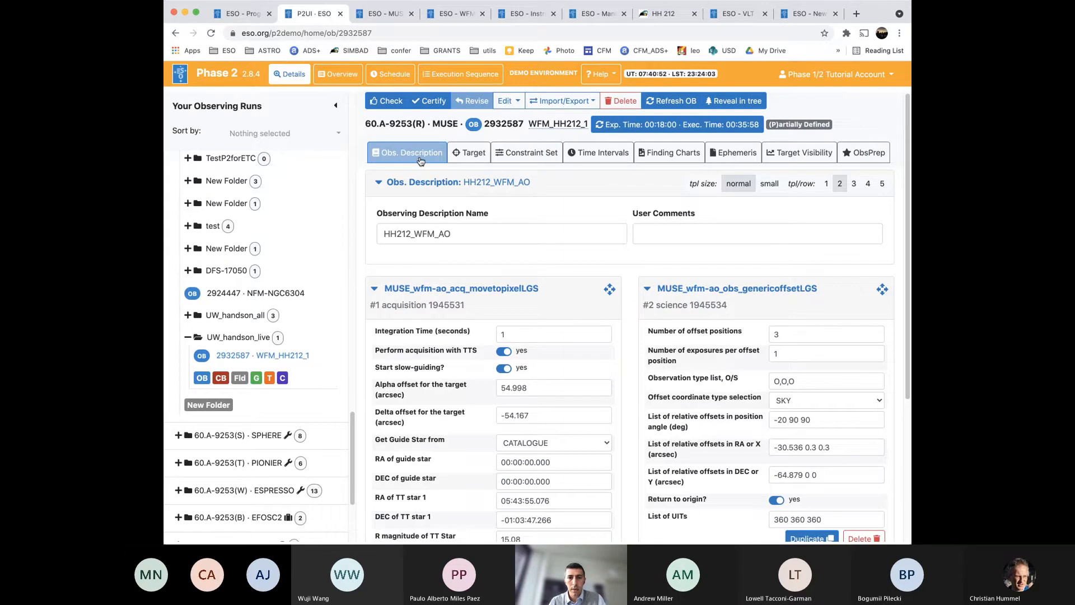
# Name the observing block's constraint set HH212_AO
pyautogui.click(457, 156)
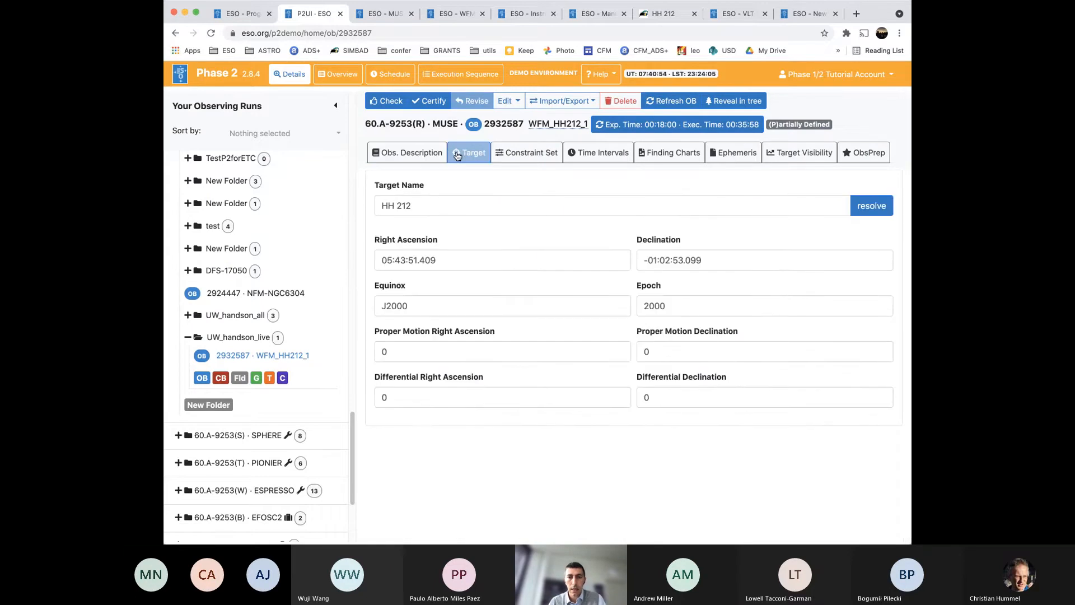
pyautogui.click(860, 154)
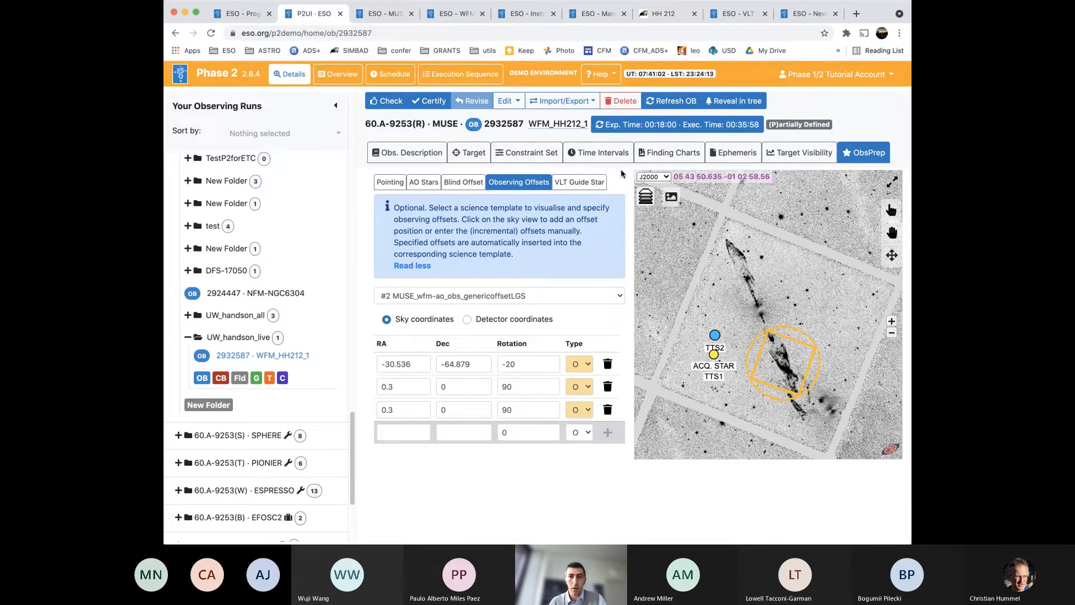
pyautogui.click(538, 157)
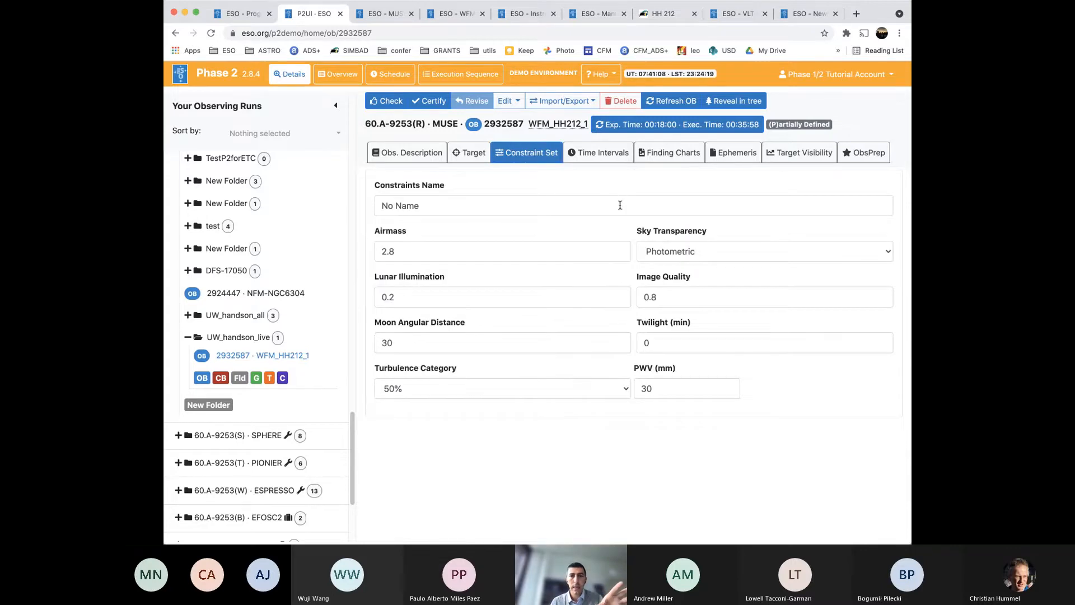
pyautogui.click(620, 205)
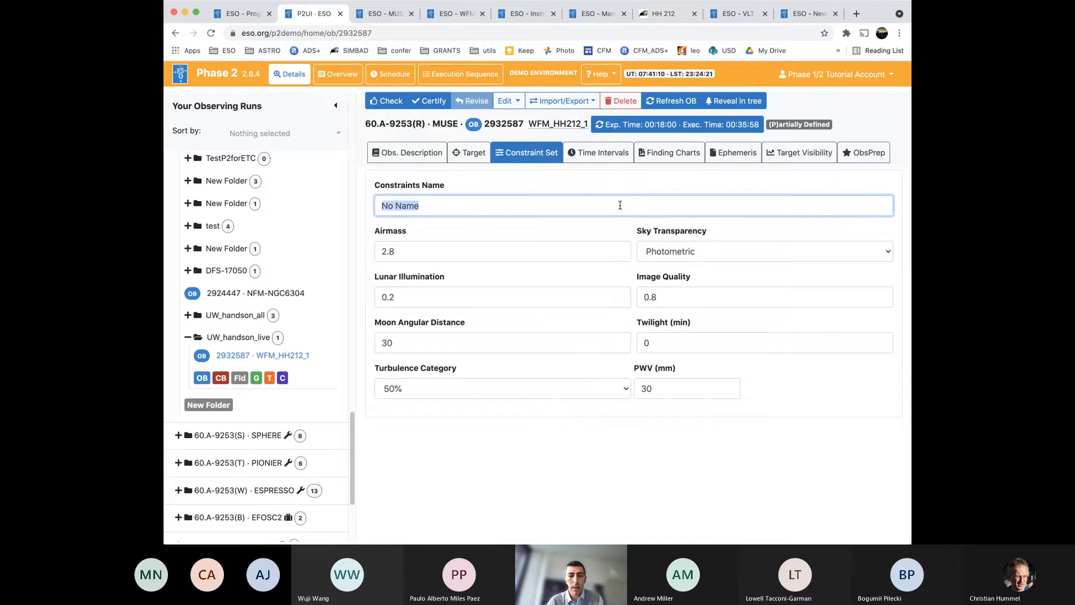
pyautogui.write('HH211')
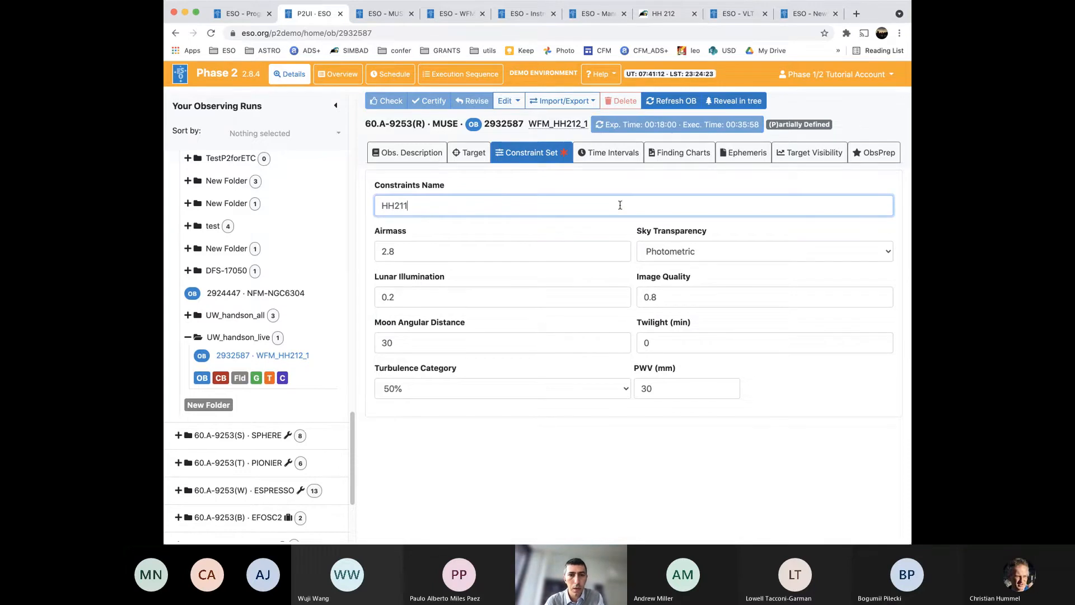
pyautogui.press('BackSpace')
pyautogui.write('2_AO')
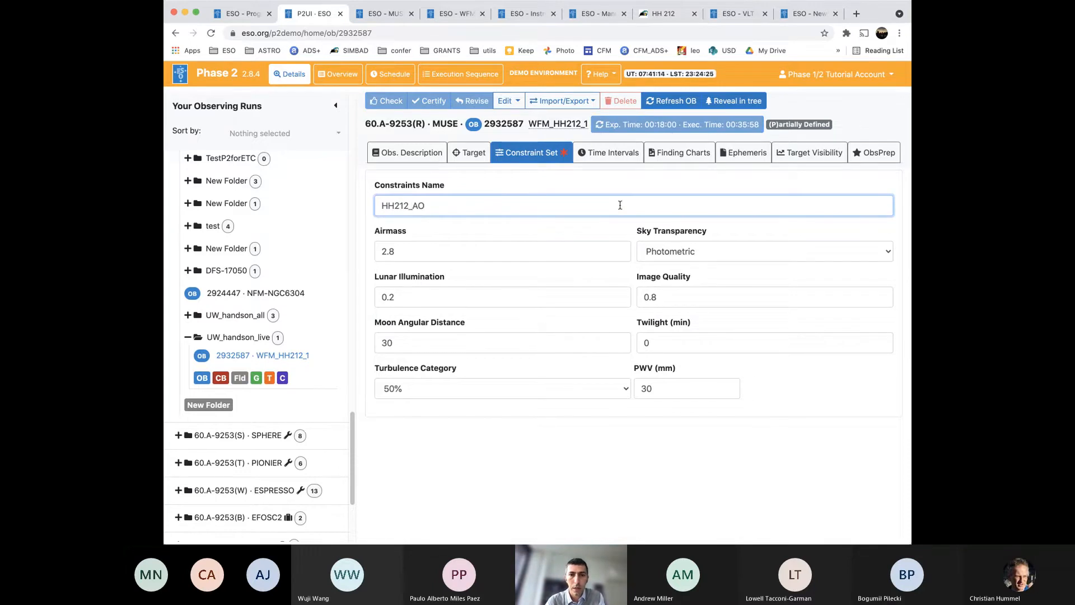
pyautogui.click(586, 176)
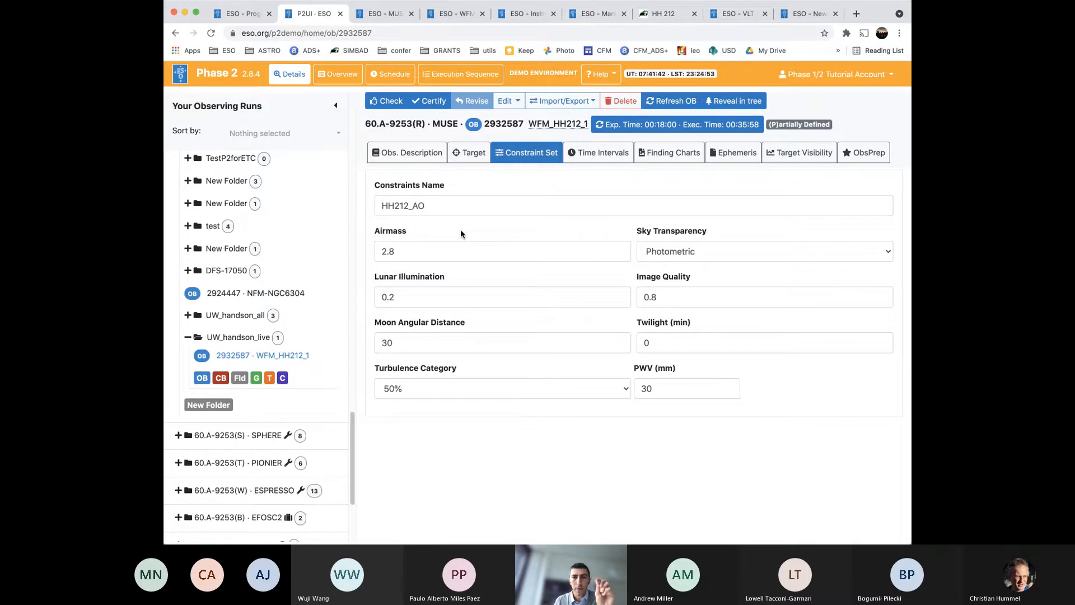
# Set the constraint set's sky transparency to Clear and its airmass limit to 1.8
pyautogui.click(735, 267)
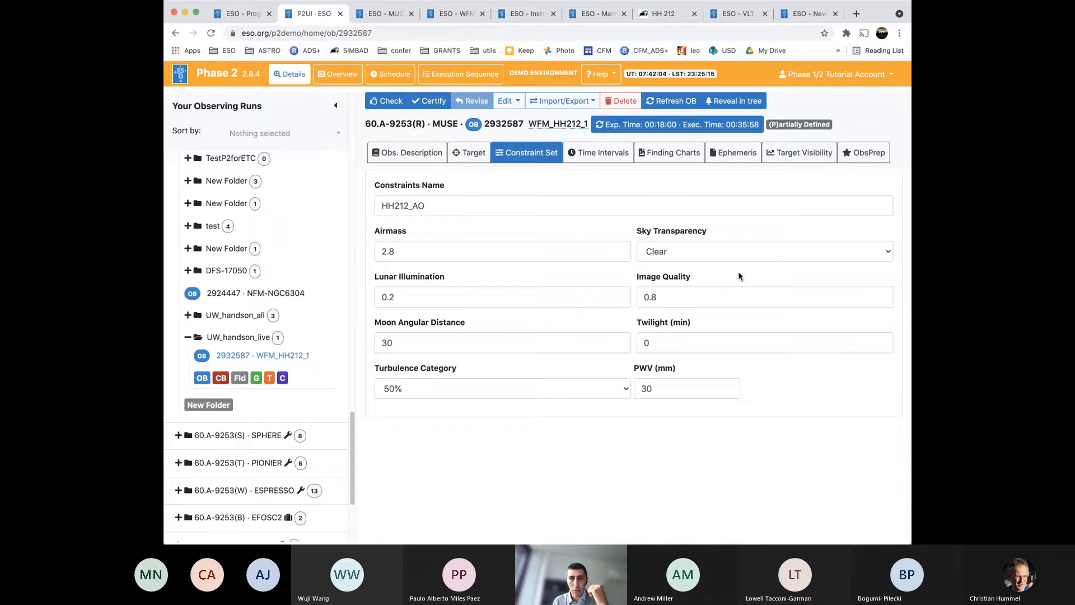
pyautogui.click(527, 251)
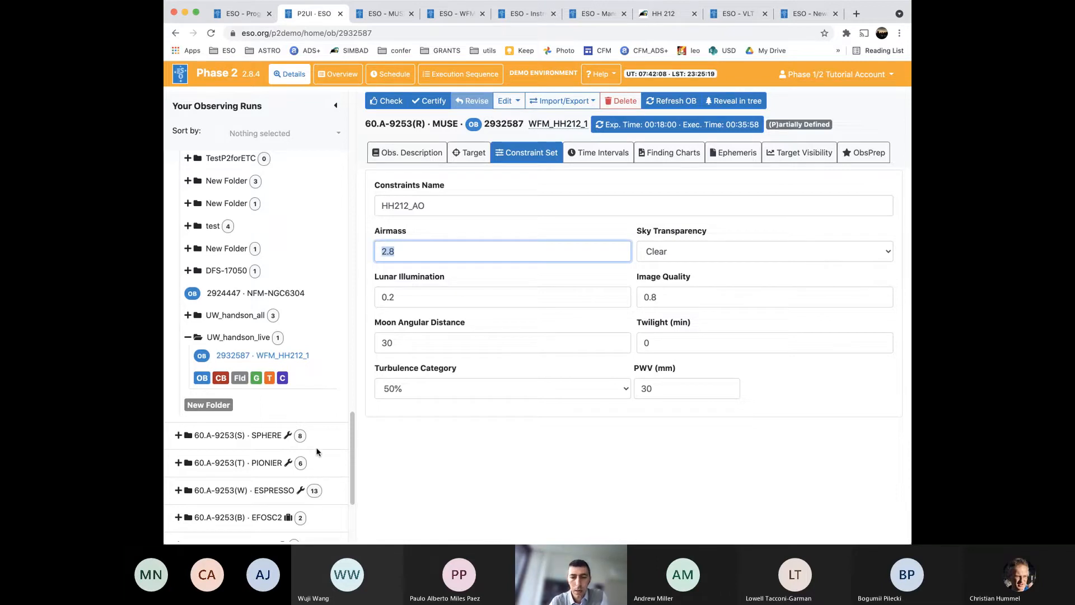
pyautogui.write('1.8')
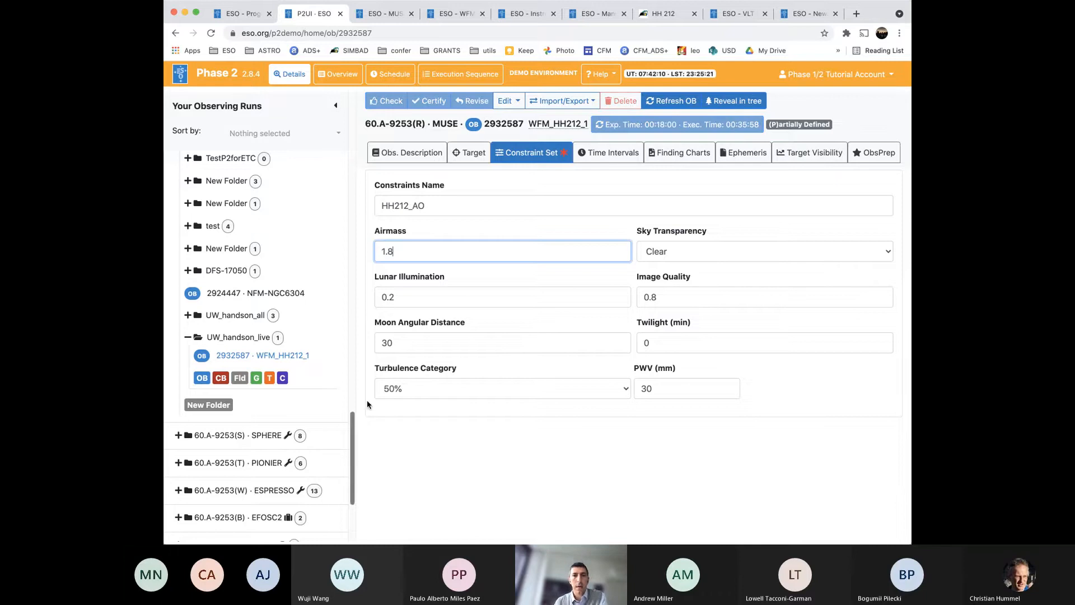
pyautogui.click(524, 230)
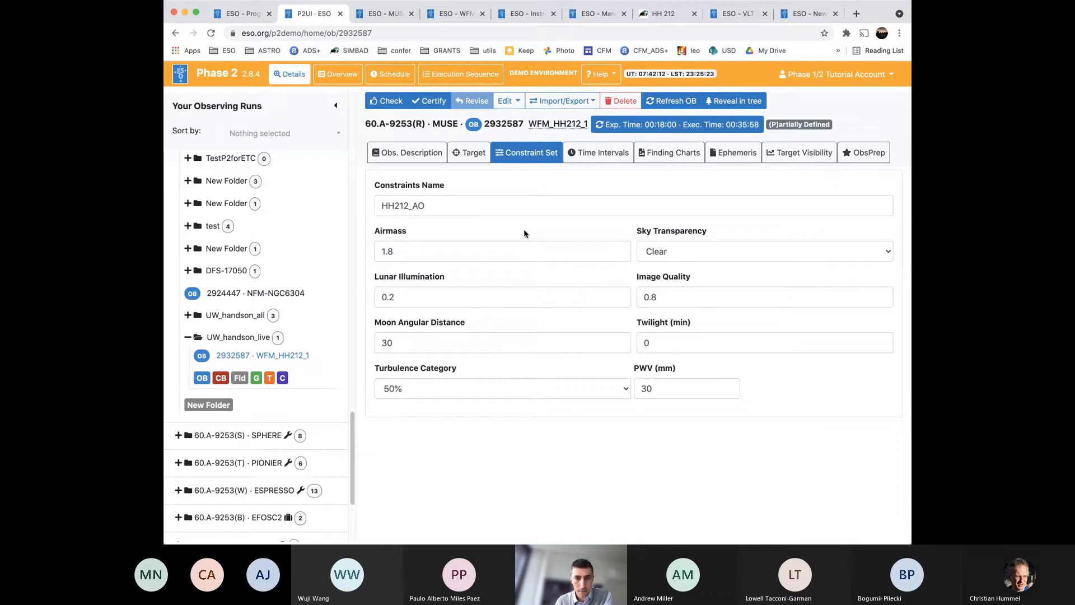
# Set the lunar illumination constraint to 1 and the turbulence category to 30%
pyautogui.click(407, 300)
pyautogui.doubleClick(407, 300)
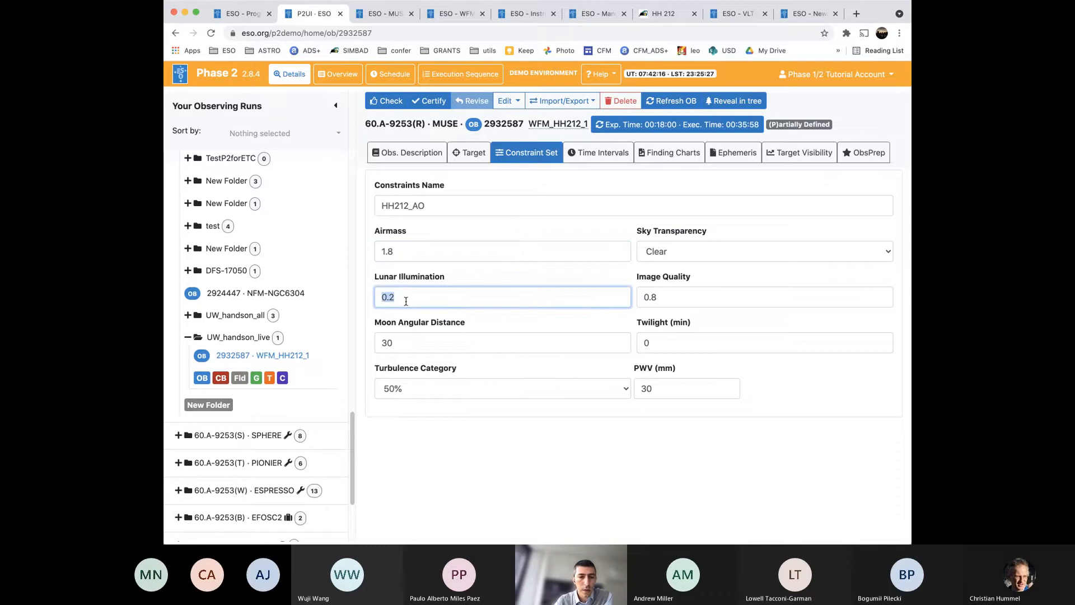
pyautogui.write('1')
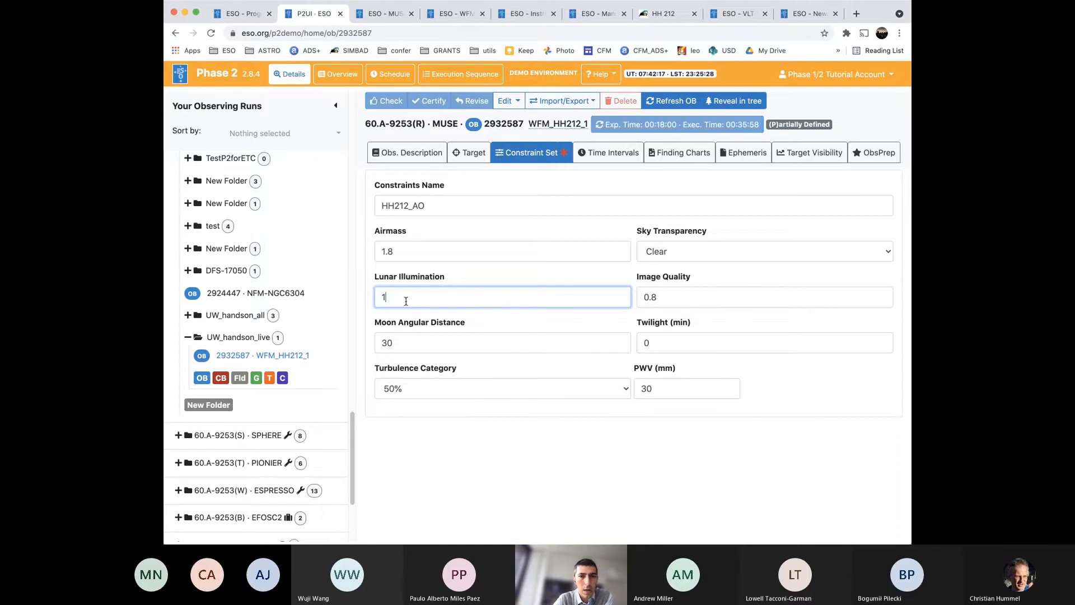
pyautogui.click(514, 275)
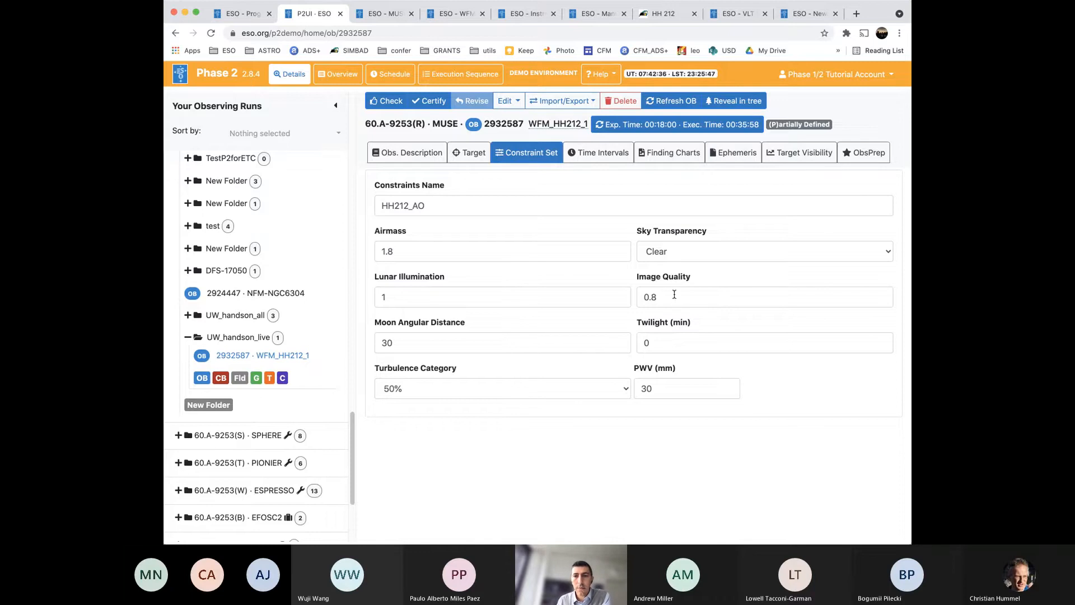
pyautogui.moveTo(672, 279)
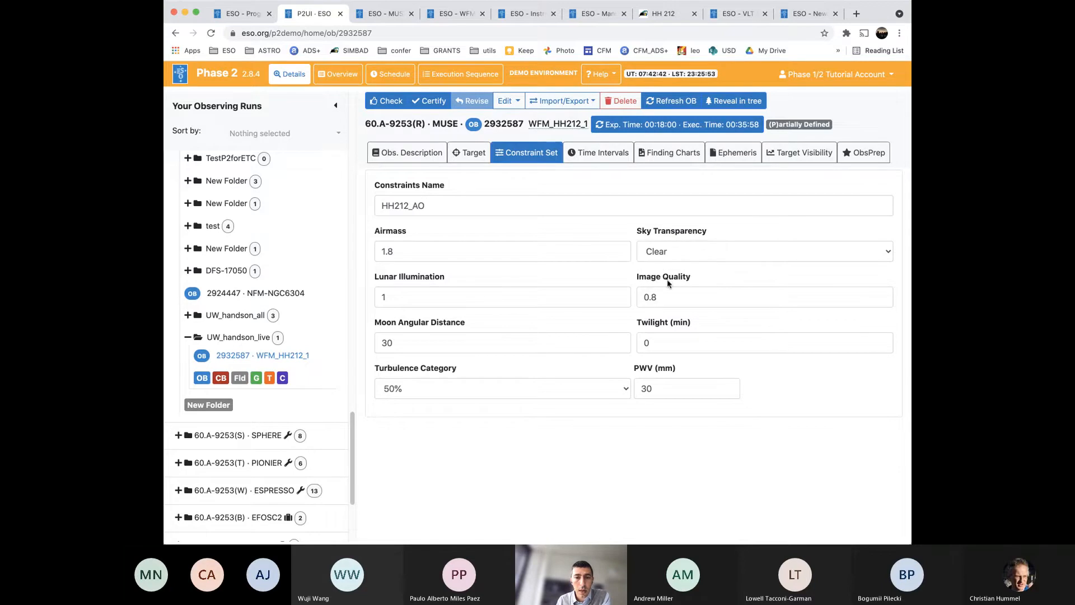
pyautogui.click(570, 394)
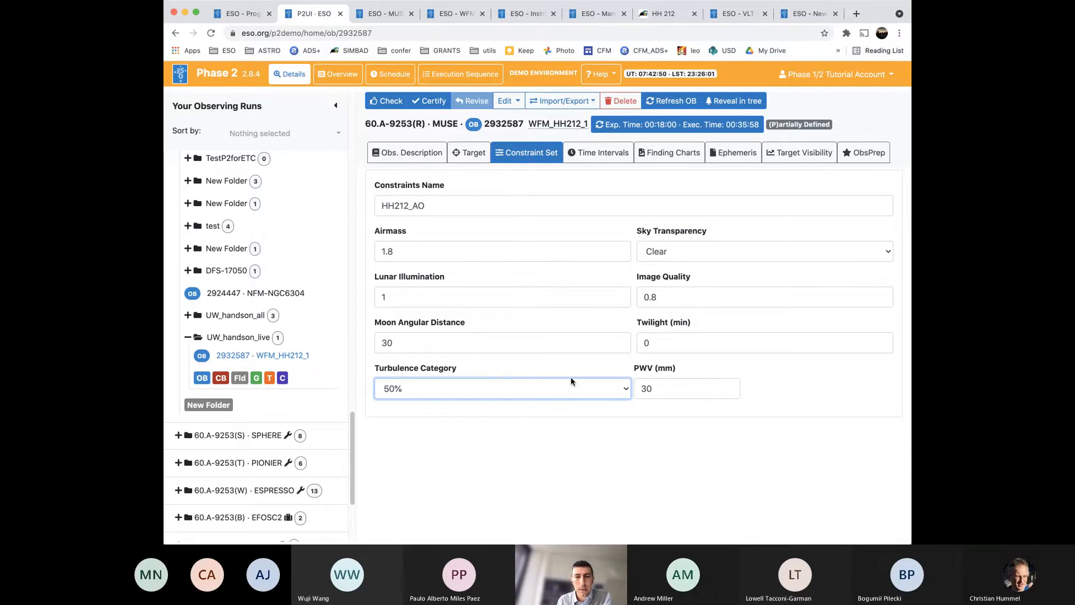
pyautogui.click(570, 378)
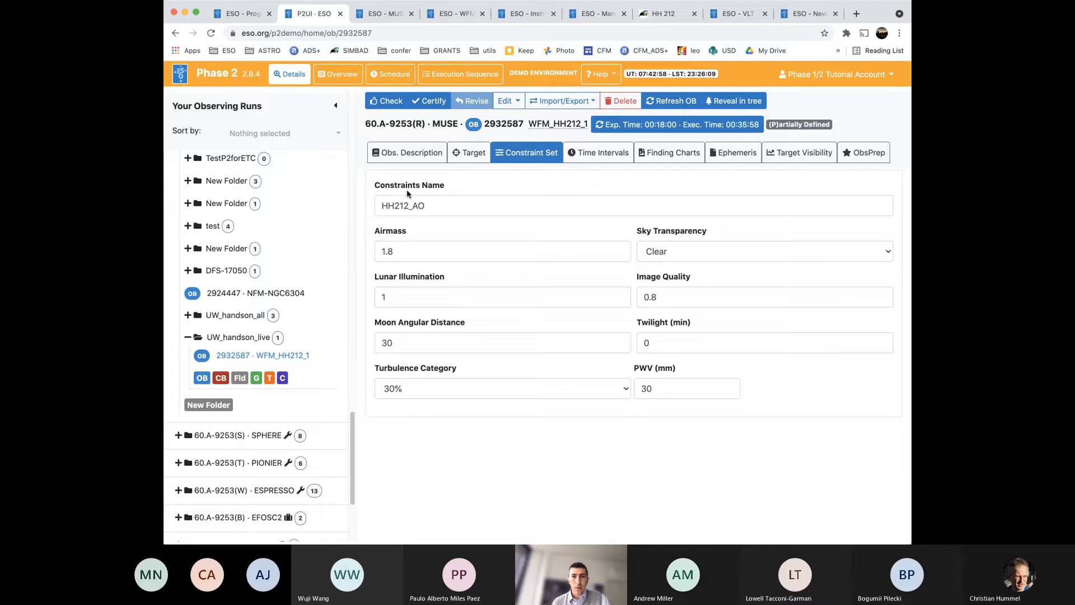
# Rerun the verification check with the updated constraints, read the report and close it
pyautogui.click(386, 100)
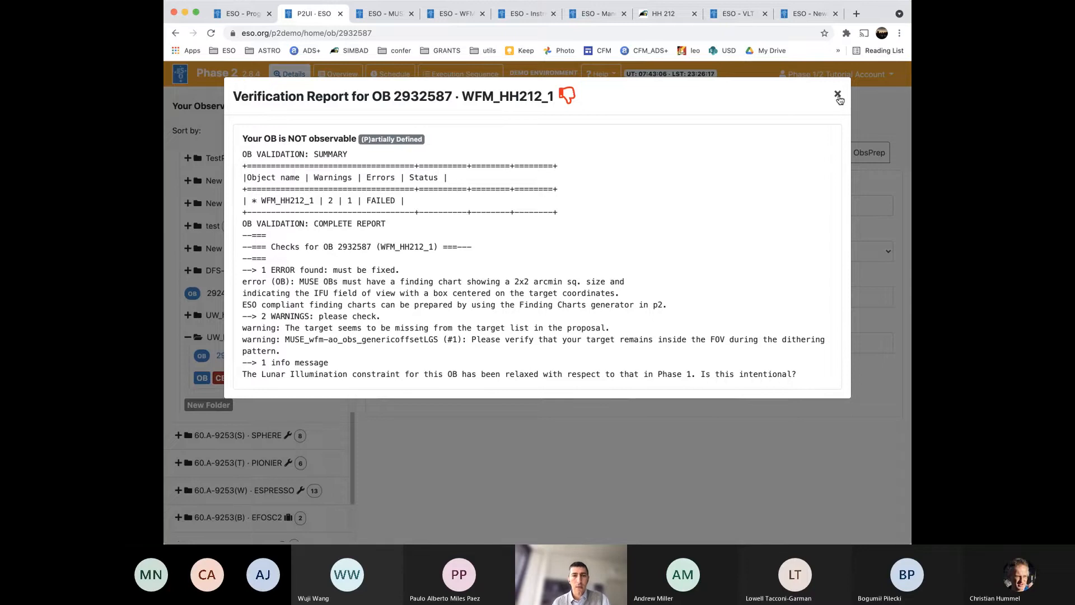
pyautogui.click(838, 96)
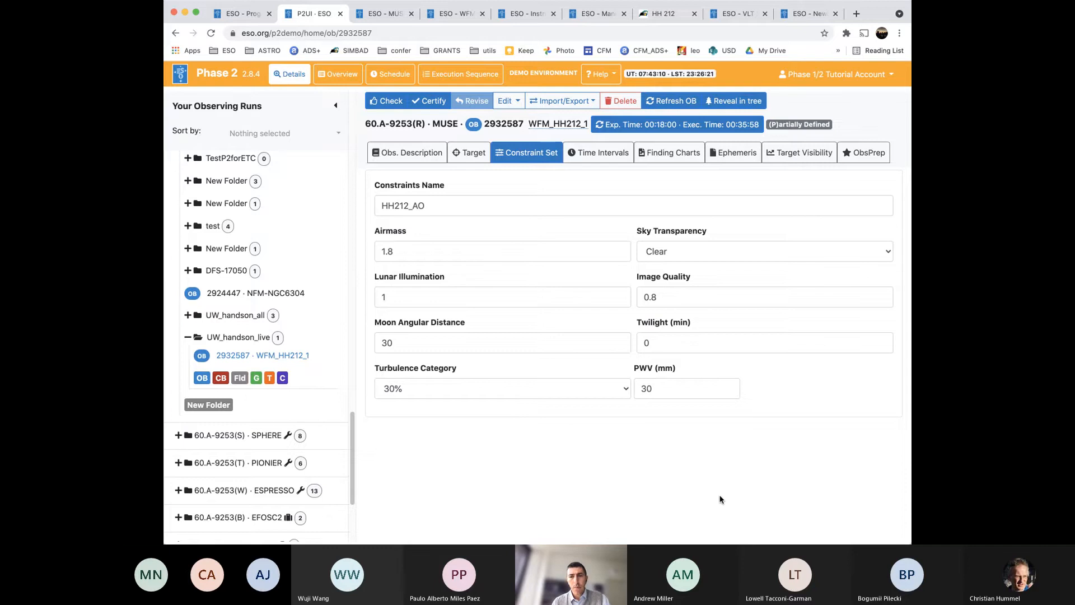
# Review the AO stars, blind offset, observing offsets and VLT guide star candidates in the observing block's ObsPrep sky view
pyautogui.click(858, 163)
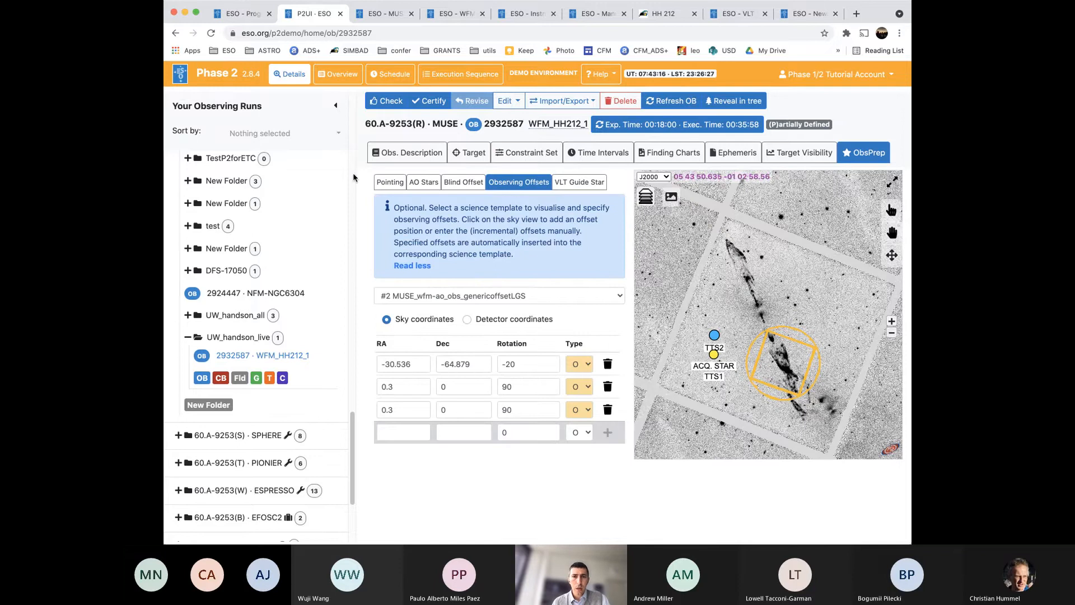
pyautogui.click(417, 185)
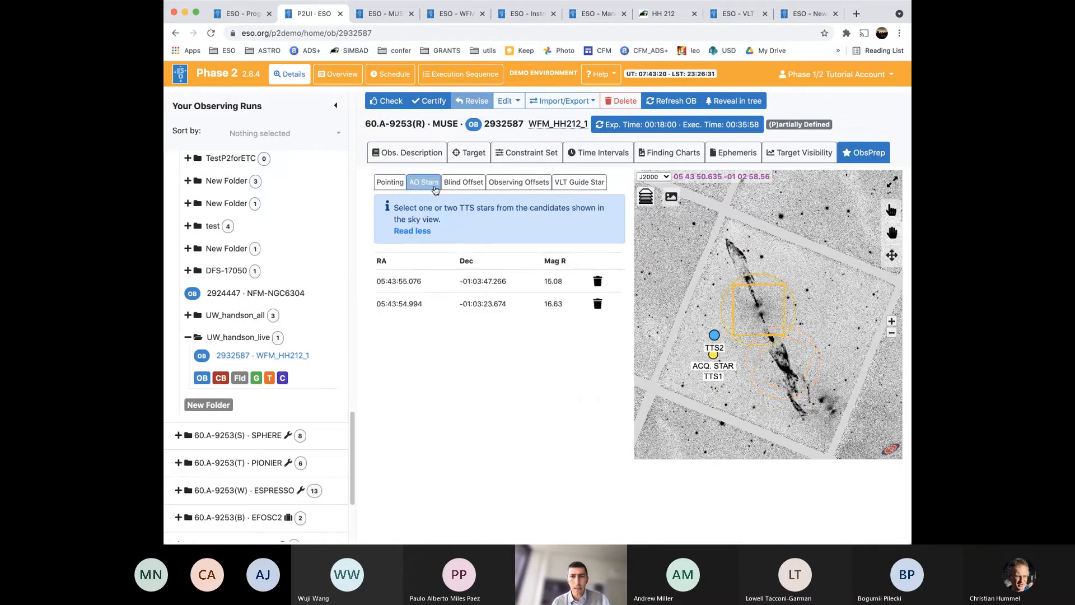
pyautogui.click(454, 185)
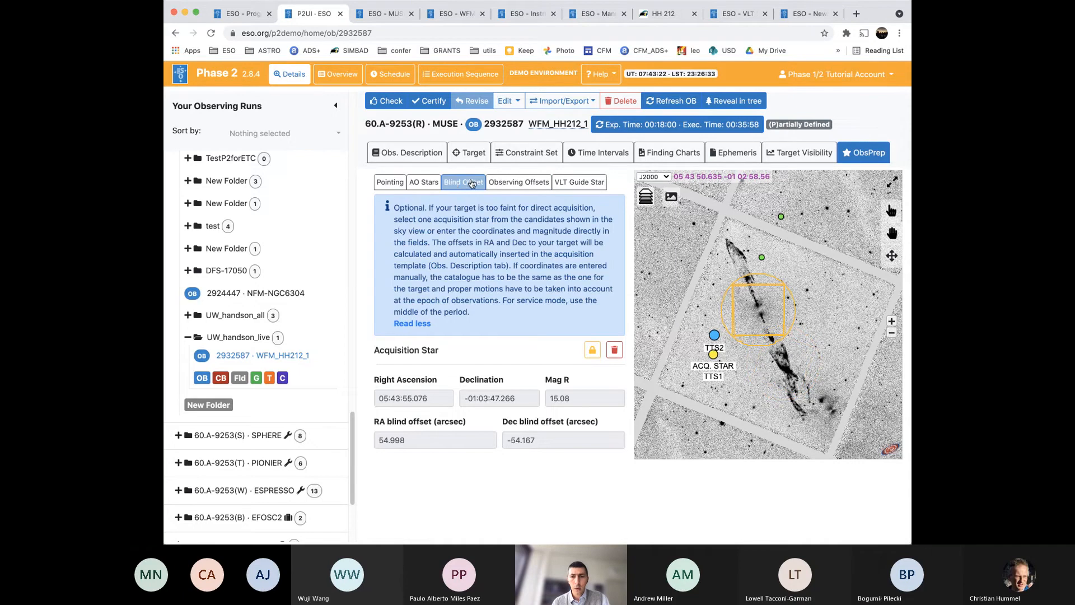
pyautogui.click(520, 189)
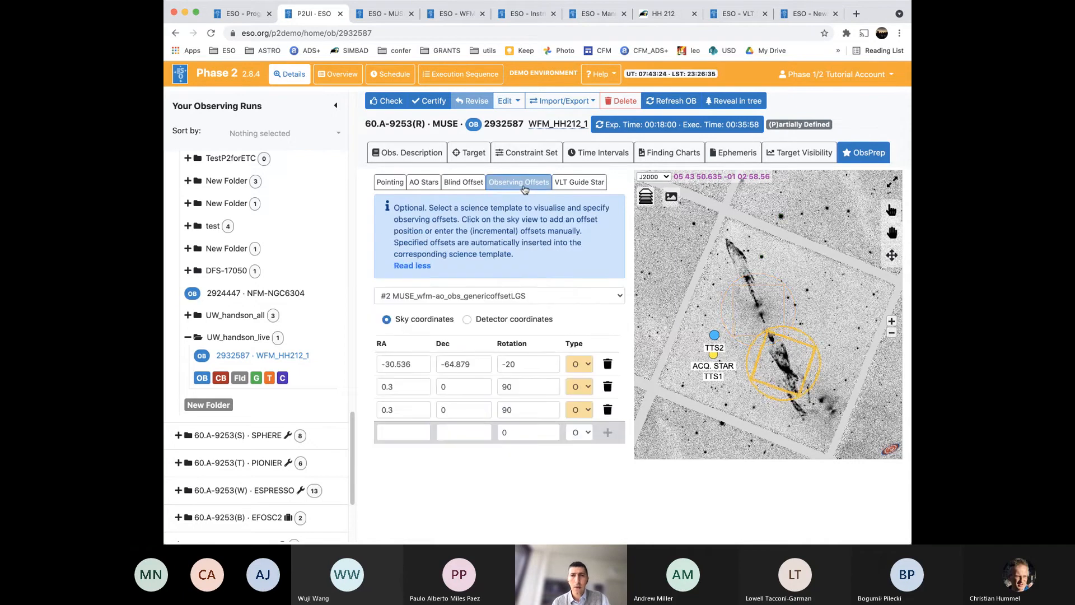
pyautogui.click(582, 184)
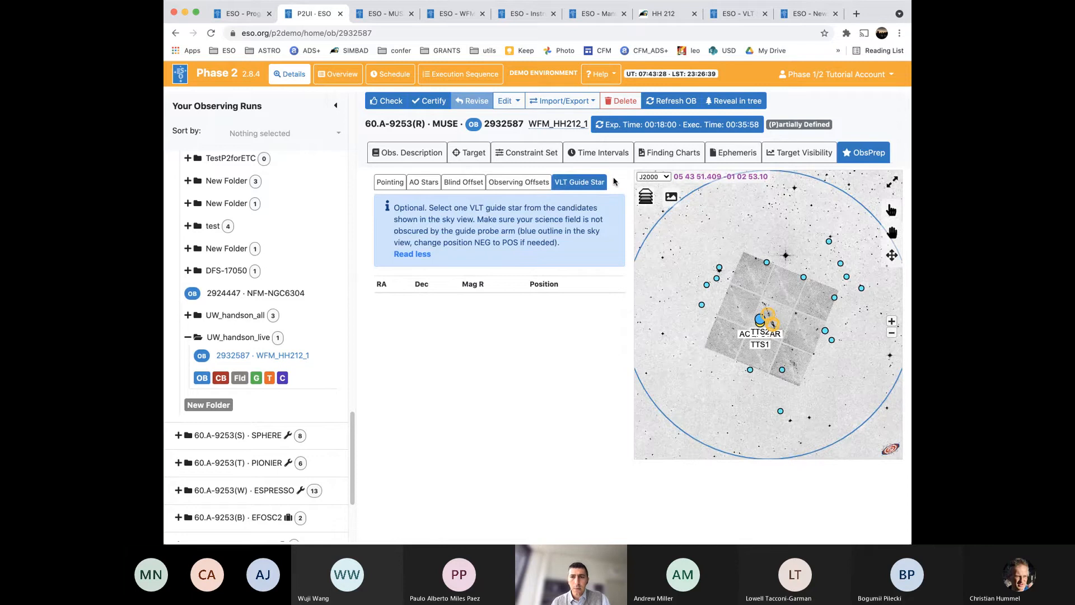
pyautogui.click(891, 321)
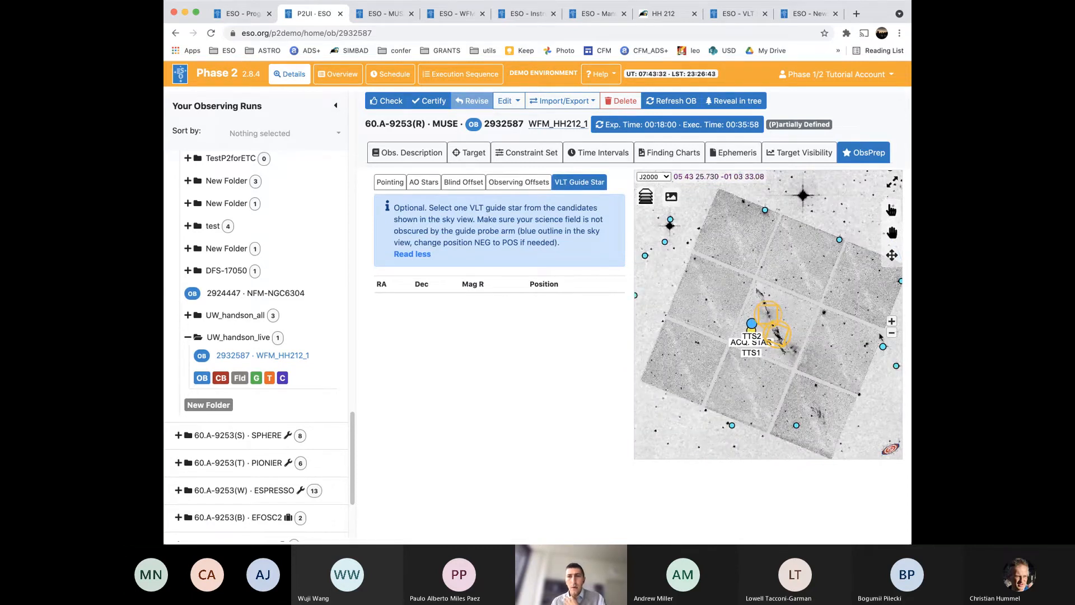
# Compare the candidate stars in the sky view and select the R magnitude 11.80 star near the mosaic's upper edge as VLT guide star
pyautogui.click(891, 334)
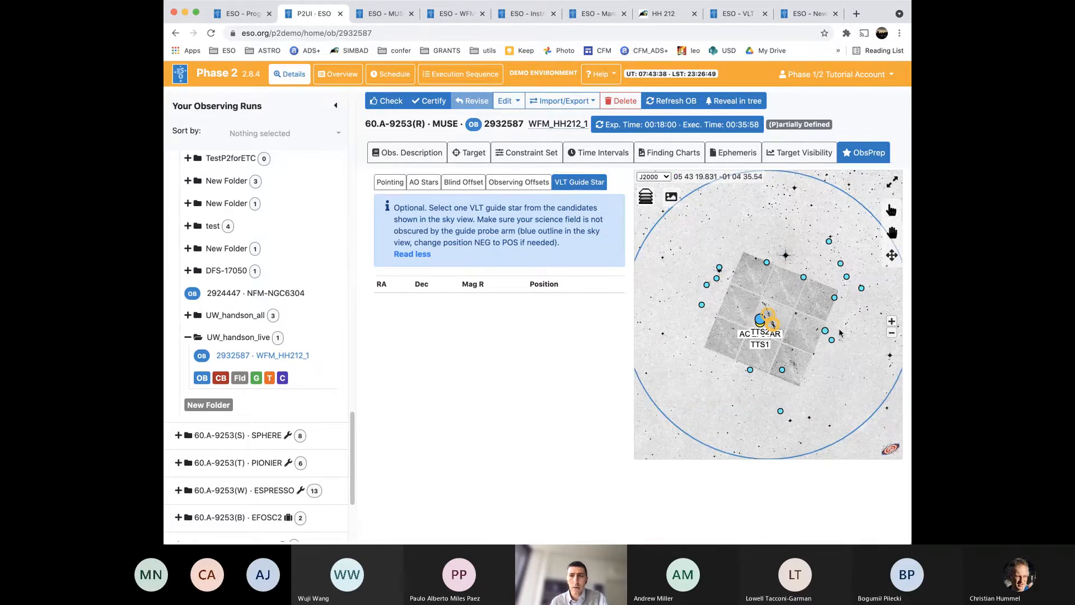
pyautogui.moveTo(832, 338)
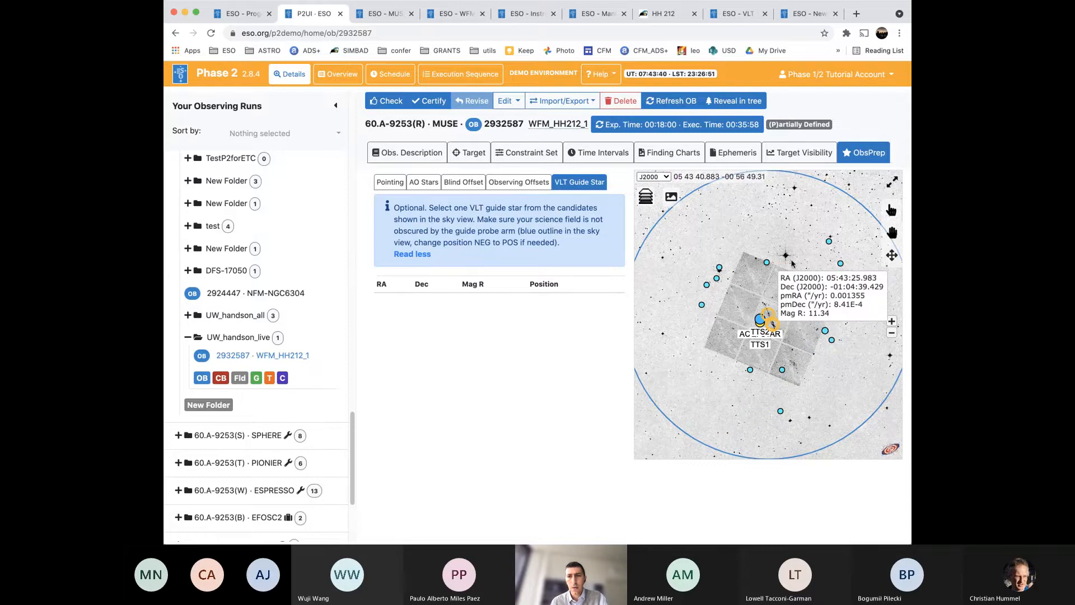
pyautogui.moveTo(702, 291)
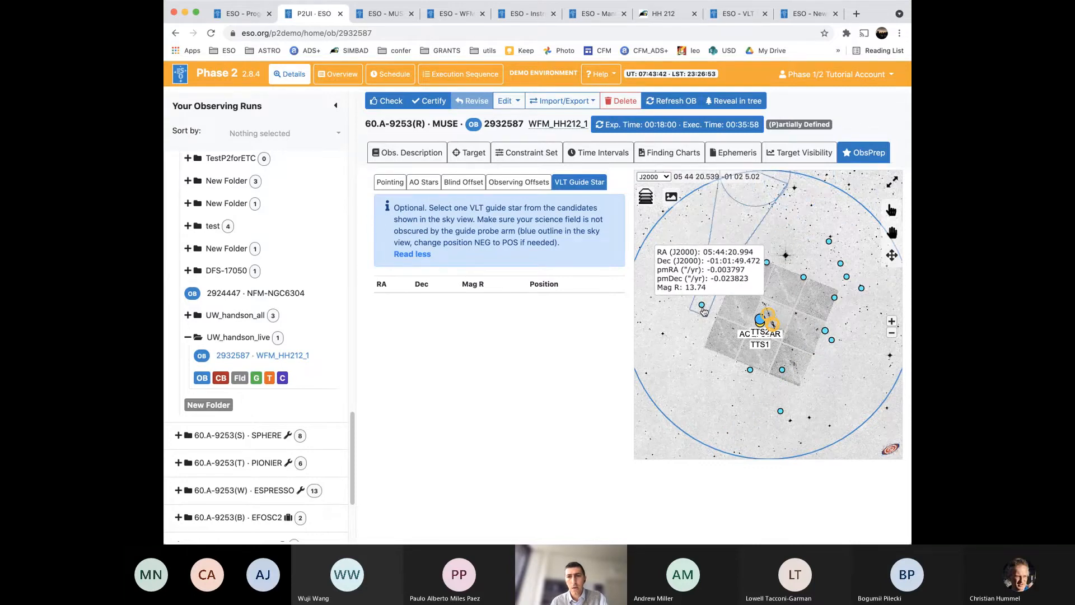
pyautogui.moveTo(782, 408)
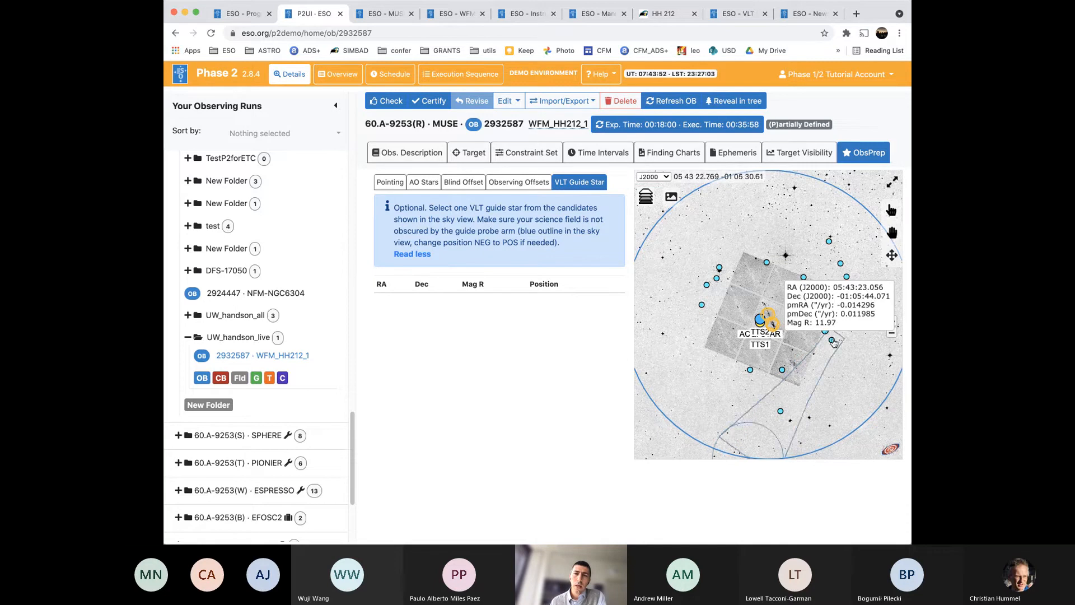
pyautogui.moveTo(840, 267)
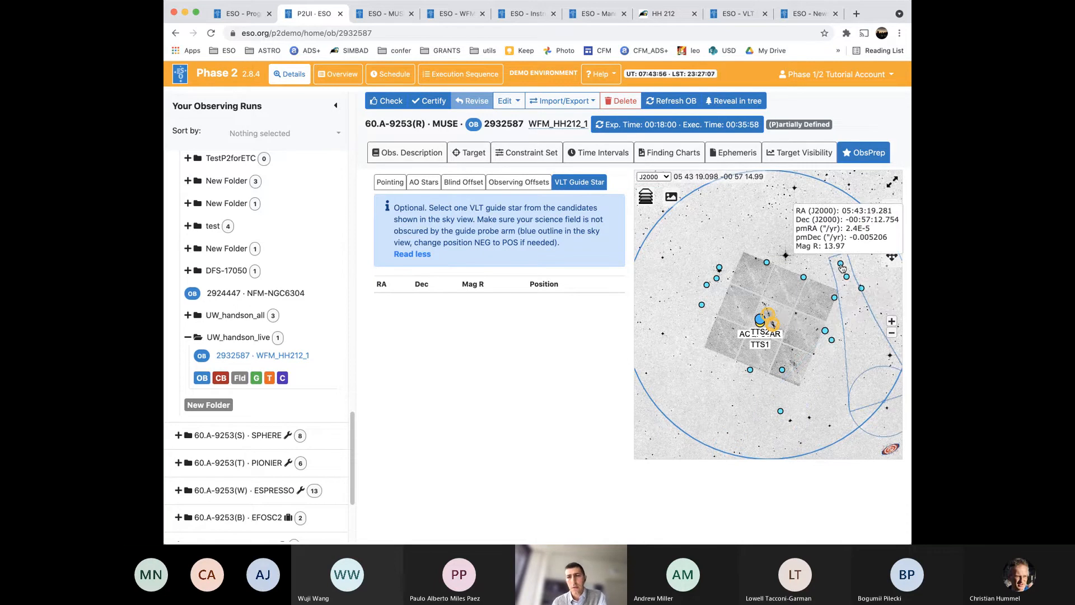
pyautogui.moveTo(802, 274)
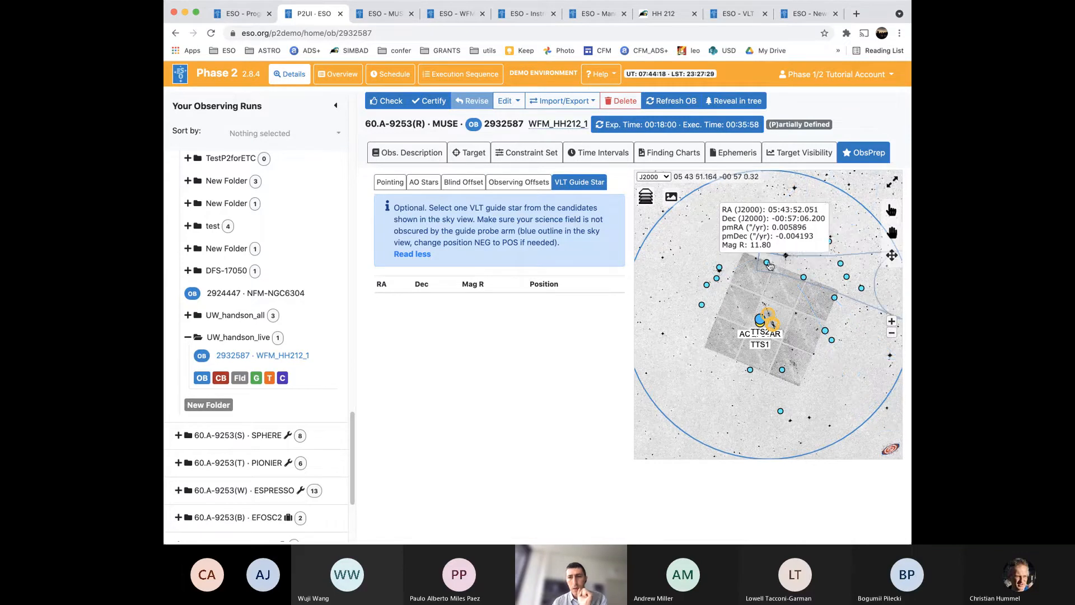
pyautogui.click(768, 263)
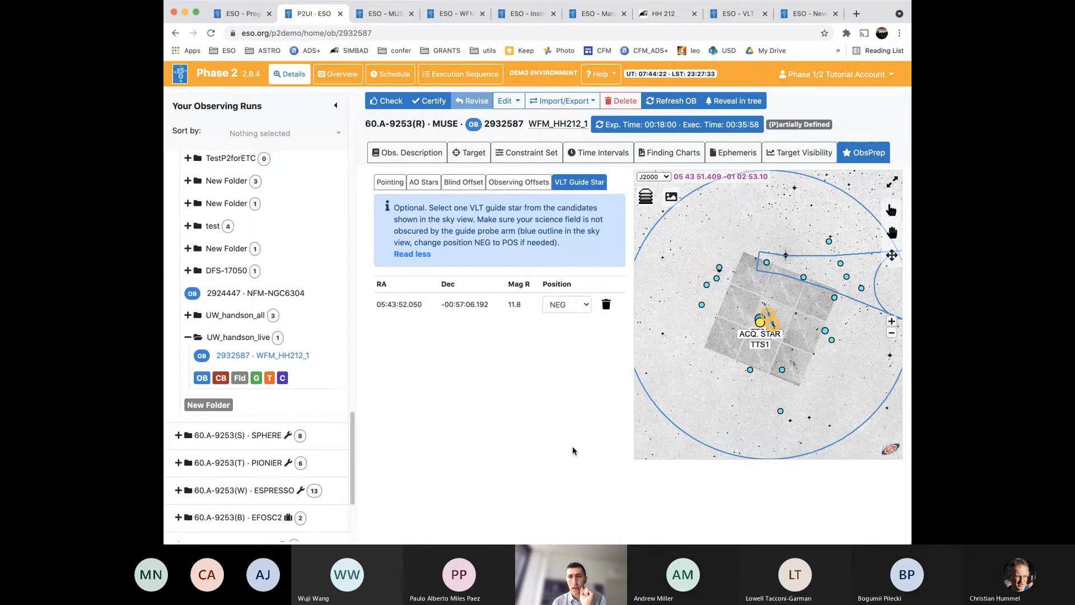
# Check the guide star and tip-tilt star coordinates in the acquisition template, and return to the observation preparation view
pyautogui.click(417, 154)
pyautogui.scroll(-3, 592, 416)
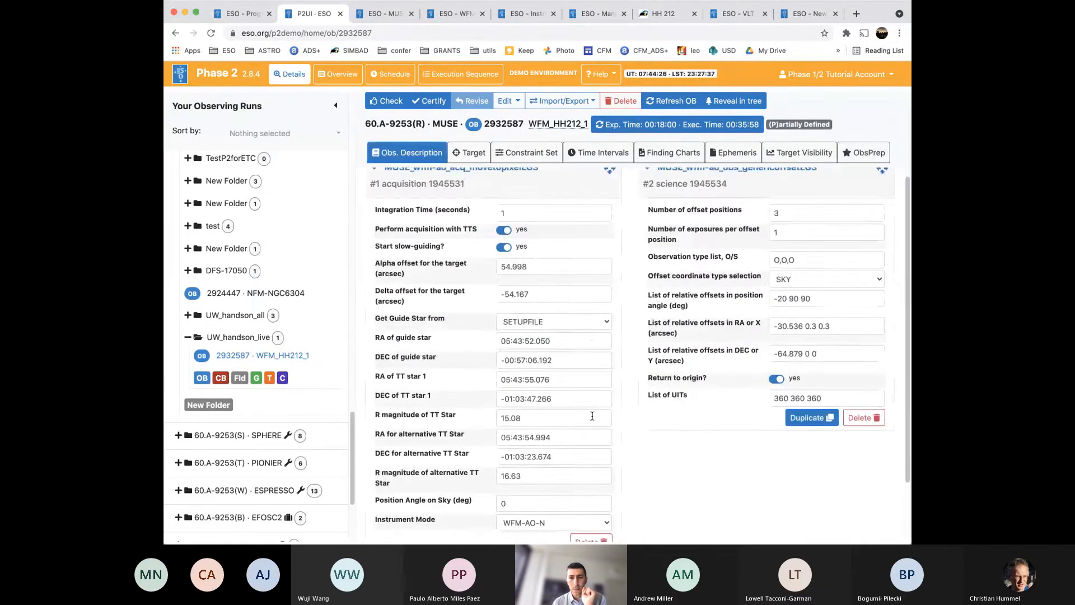
pyautogui.scroll(-1, 591, 416)
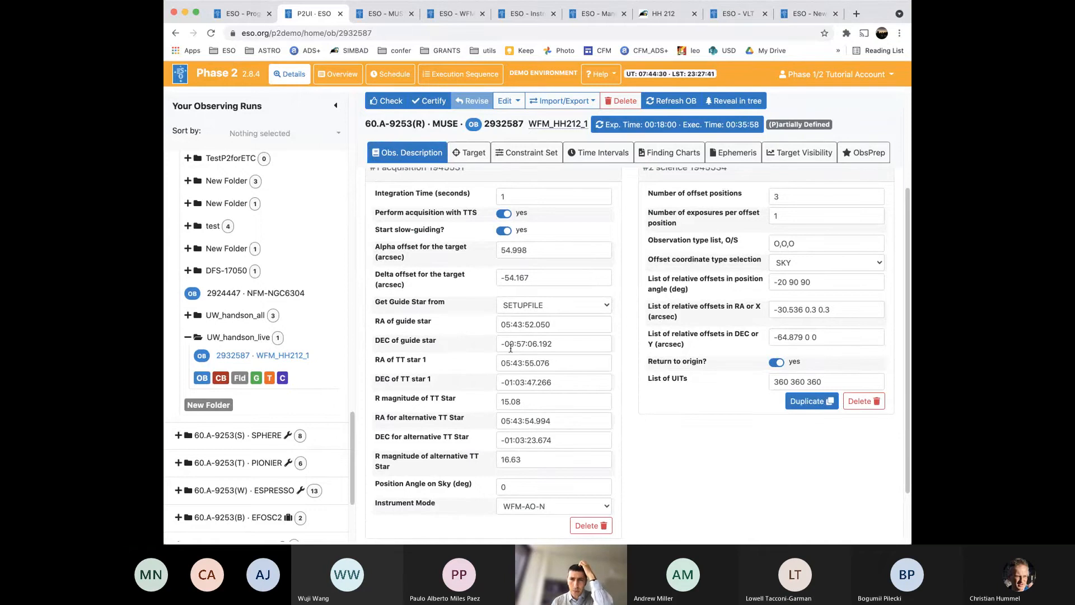
pyautogui.scroll(1, 514, 336)
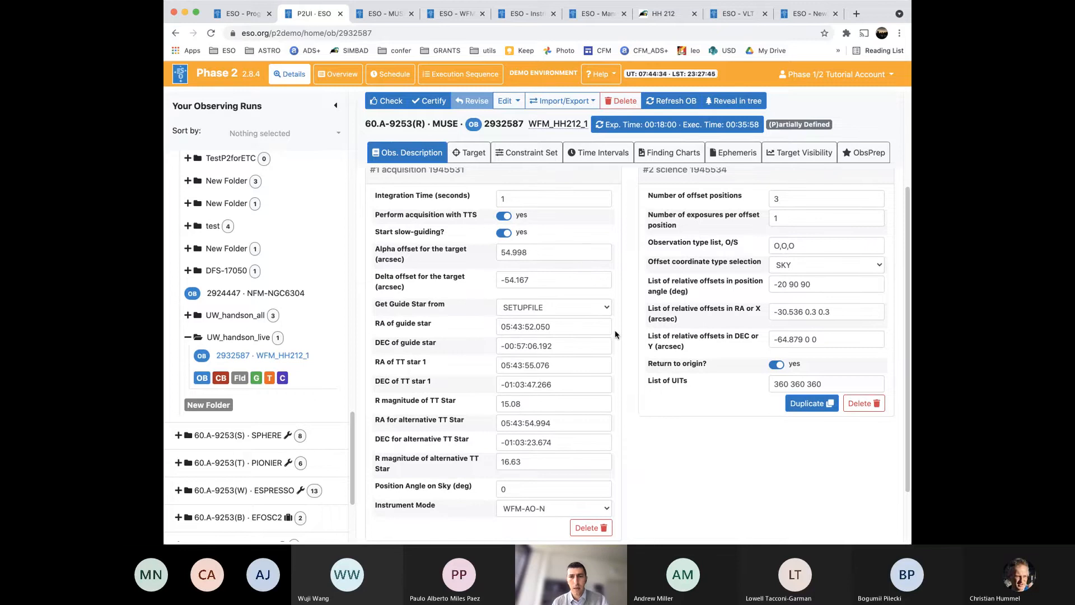
pyautogui.click(846, 154)
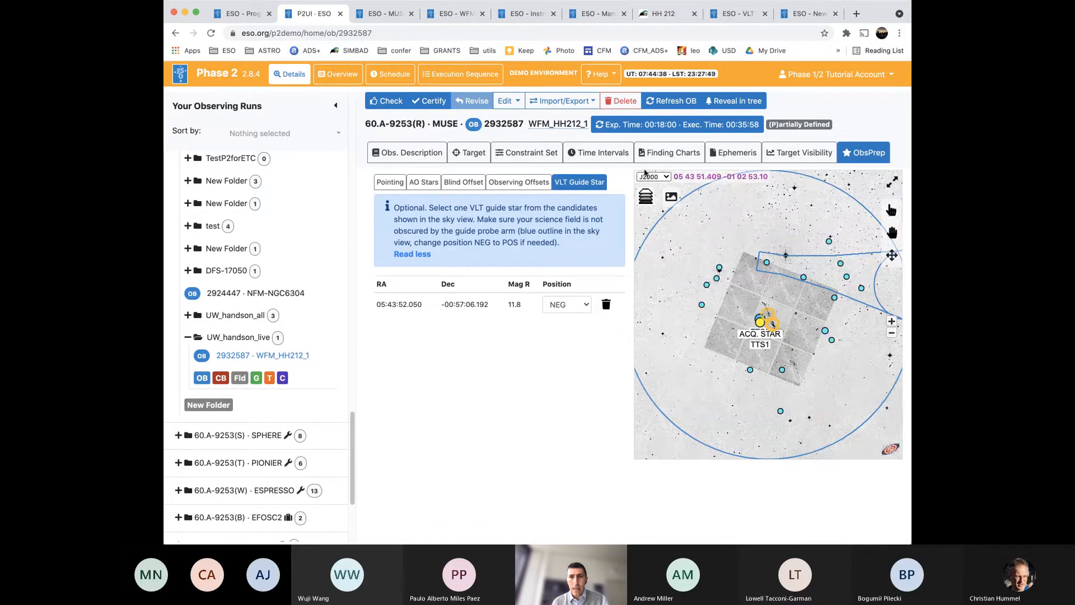
# Generate the finding charts for the WFM_HH212_1 observing block and dismiss the generation report
pyautogui.click(662, 154)
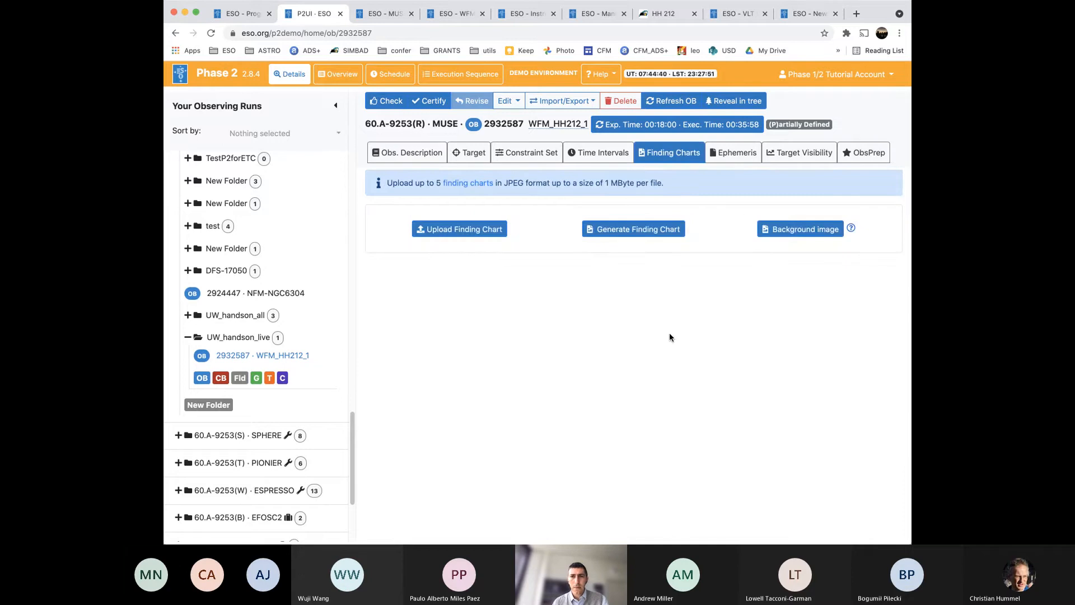
pyautogui.click(631, 229)
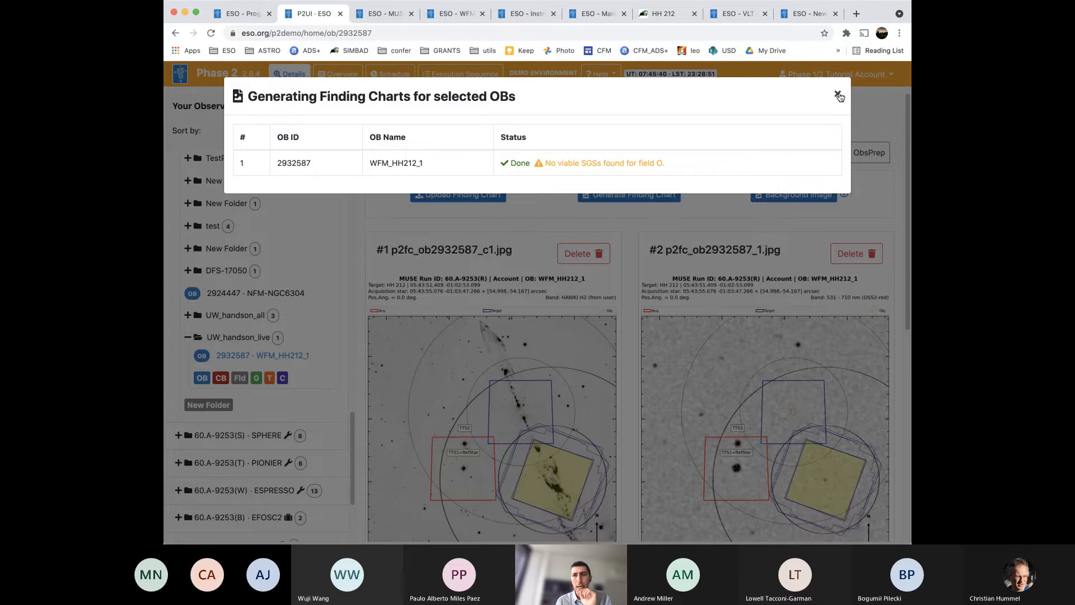
pyautogui.click(838, 95)
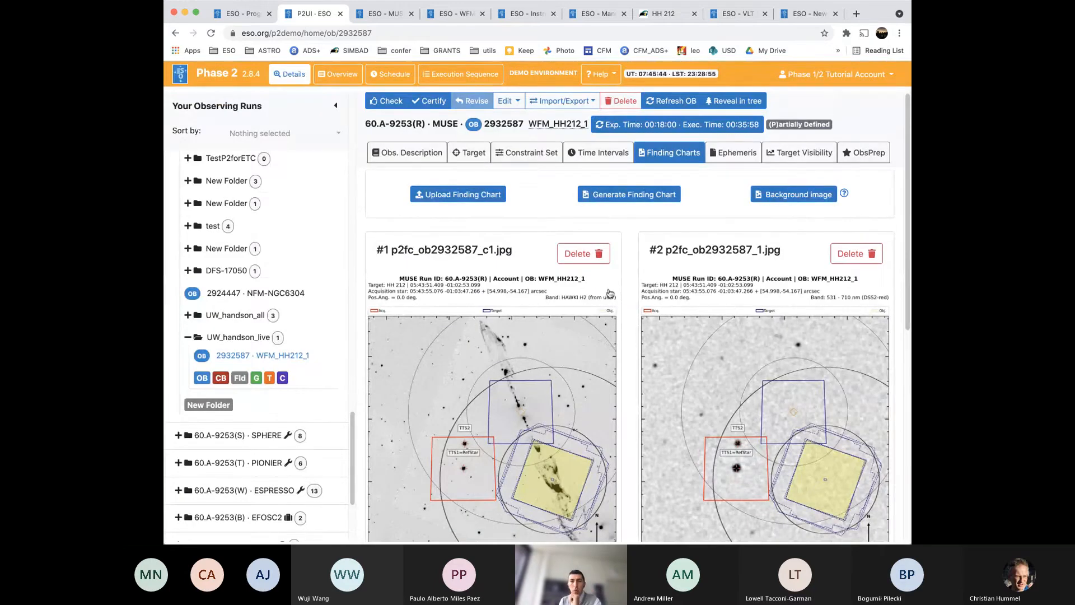
# Set Start slow-guiding to no in the acquisition template and return to the finding charts
pyautogui.scroll(-3, 610, 293)
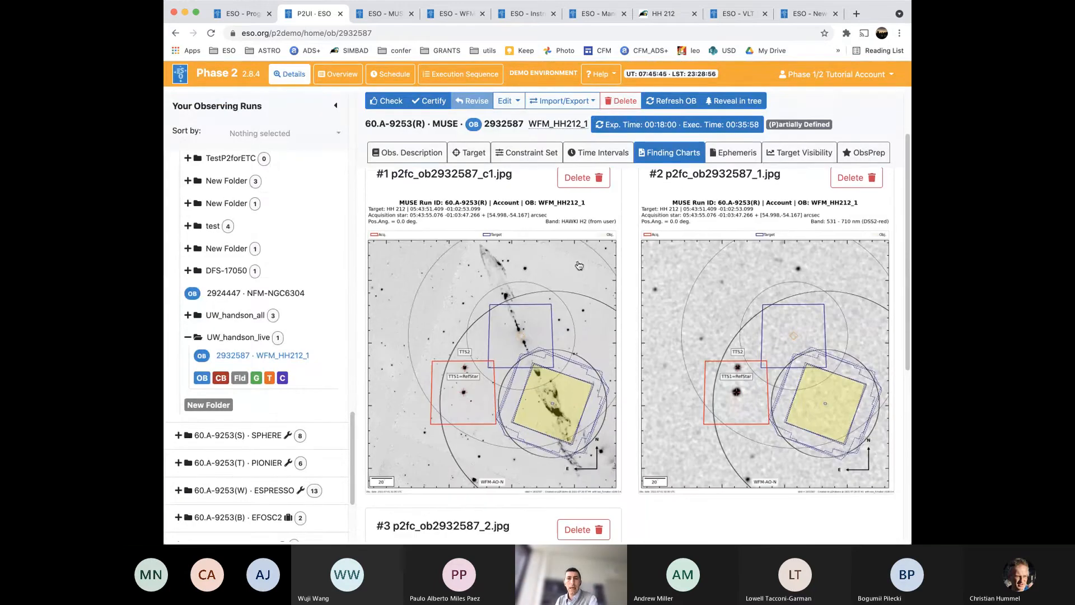
pyautogui.click(386, 154)
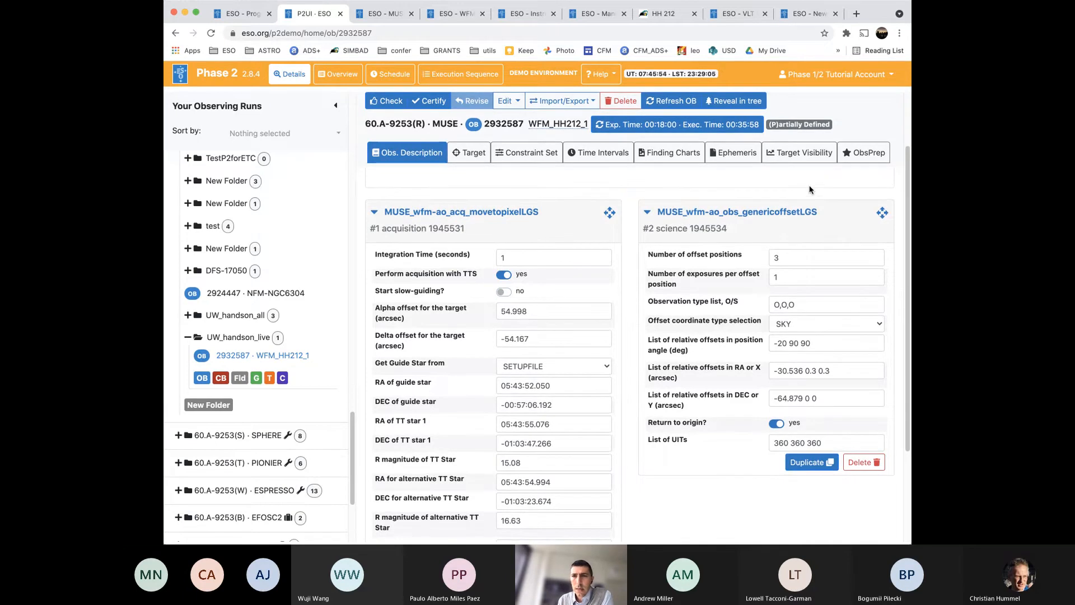
pyautogui.click(640, 156)
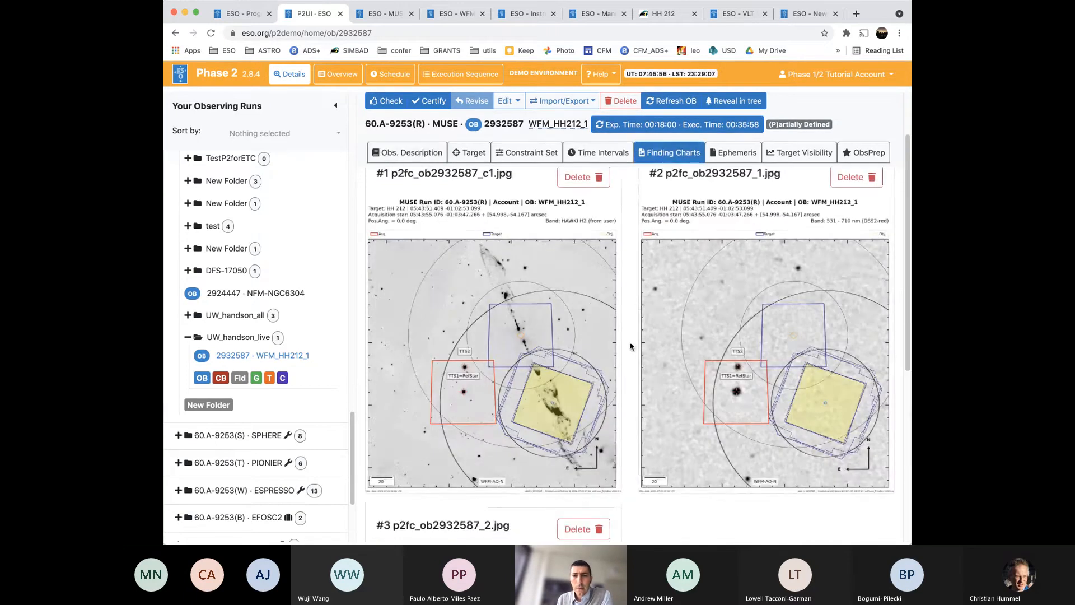
# Examine the three generated finding charts, including the acquisition and target fields, tip-tilt stars, science offsets and wide-field guide star view
pyautogui.scroll(2, 634, 343)
pyautogui.scroll(-1, 634, 343)
pyautogui.scroll(-1, 634, 343)
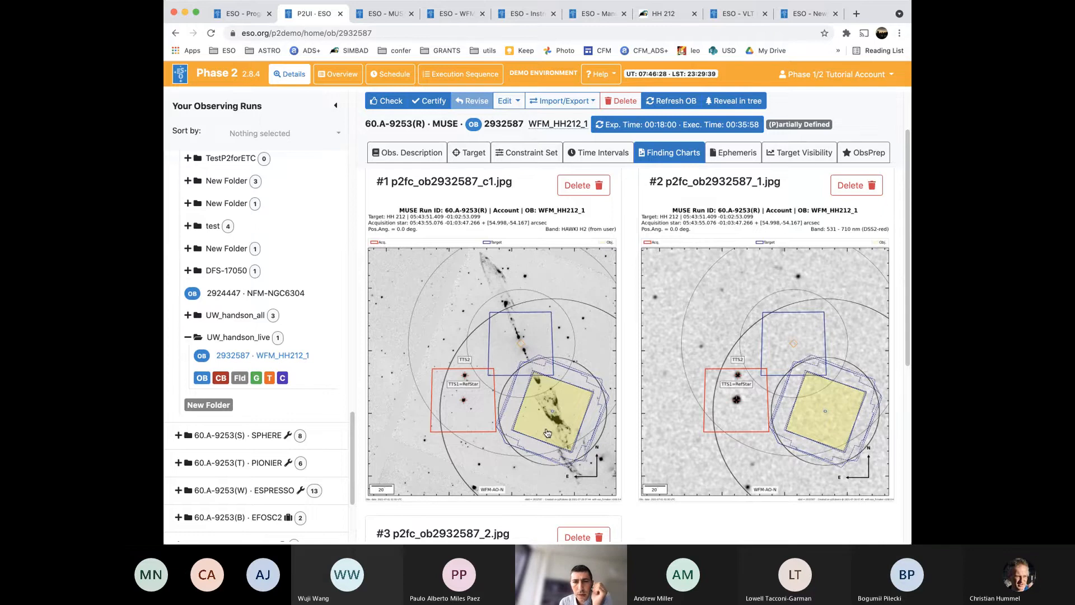
pyautogui.scroll(-2, 544, 431)
pyautogui.scroll(-2, 547, 432)
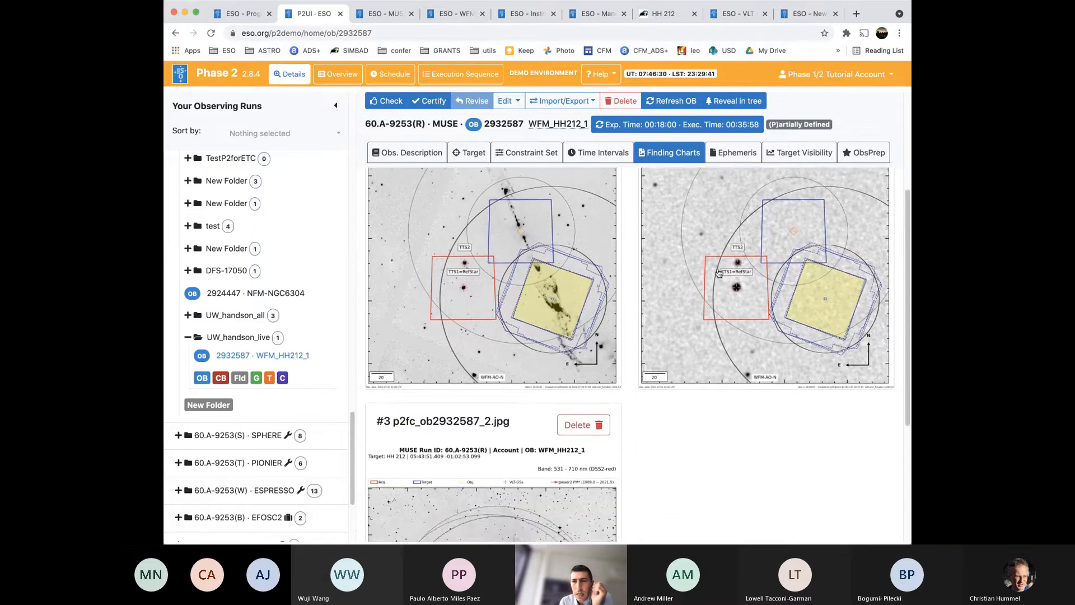
pyautogui.scroll(3, 775, 247)
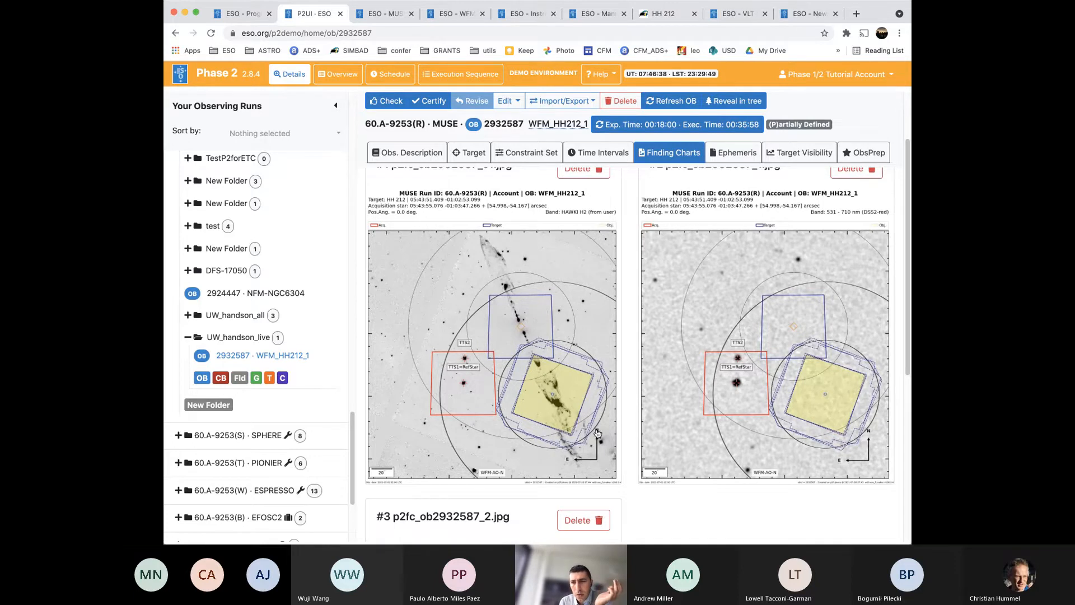
pyautogui.scroll(-5, 582, 428)
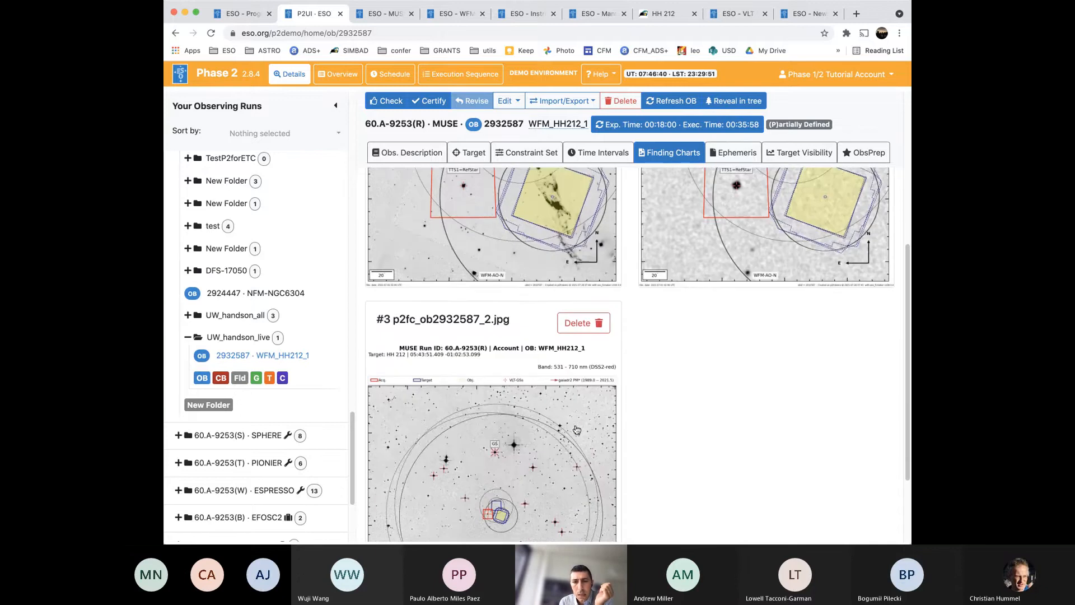
pyautogui.scroll(-3, 577, 429)
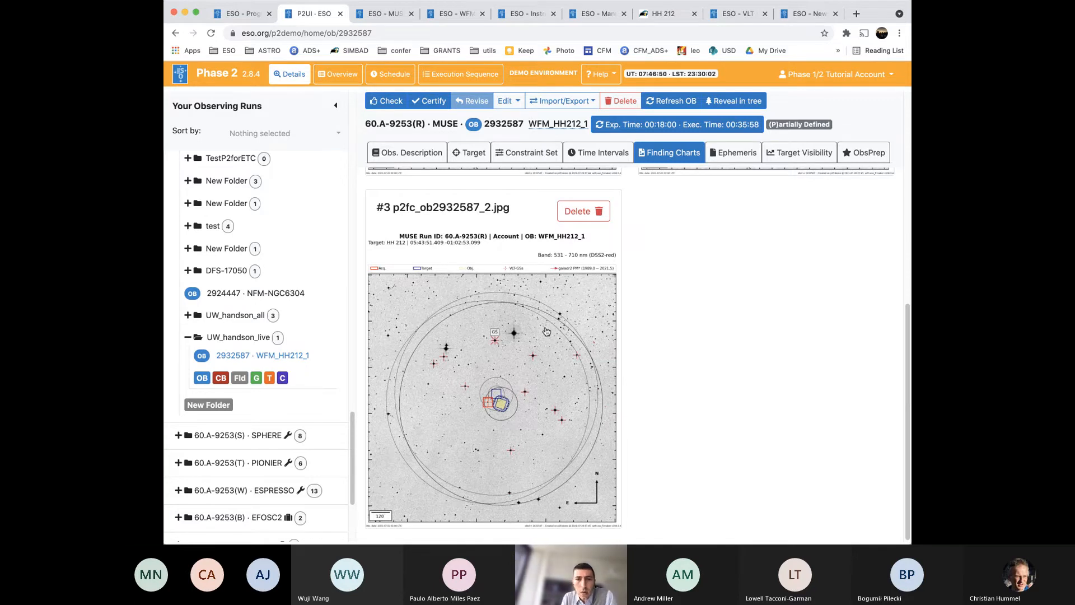
pyautogui.scroll(5, 557, 359)
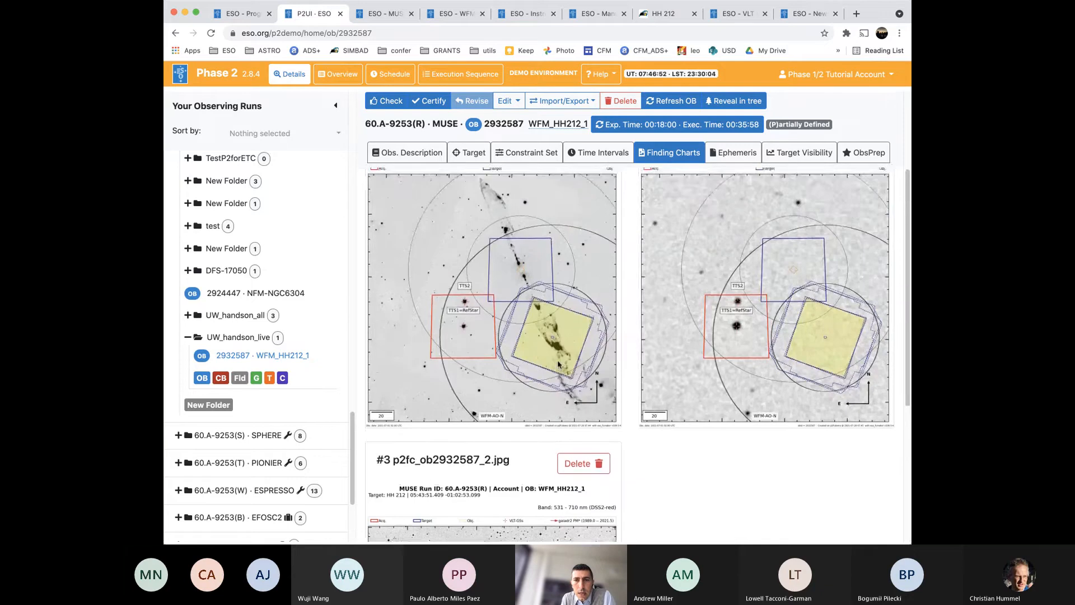
pyautogui.scroll(3, 558, 365)
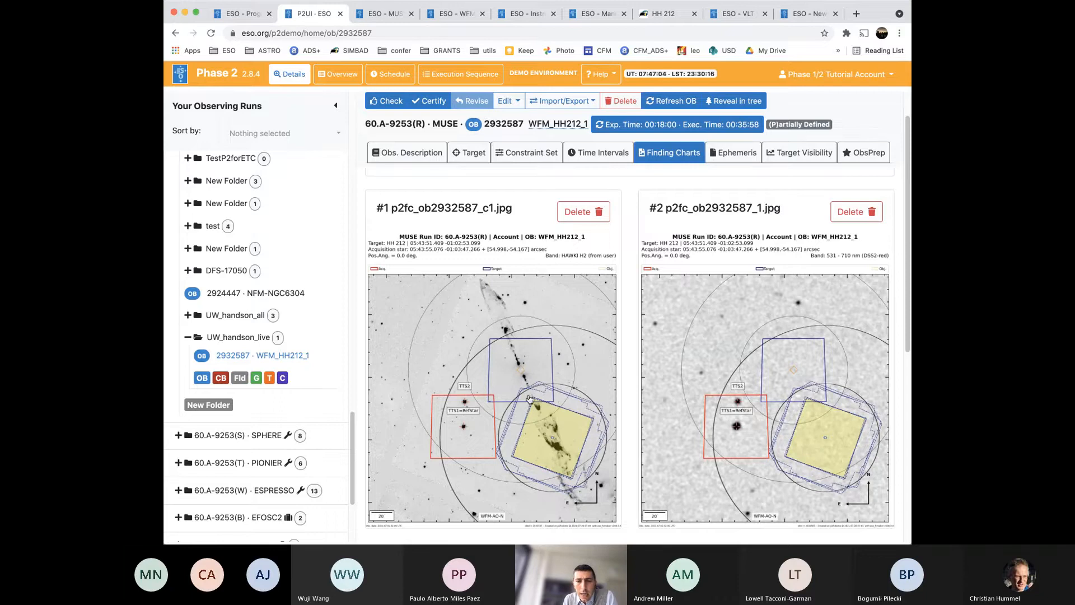
pyautogui.scroll(-1, 530, 398)
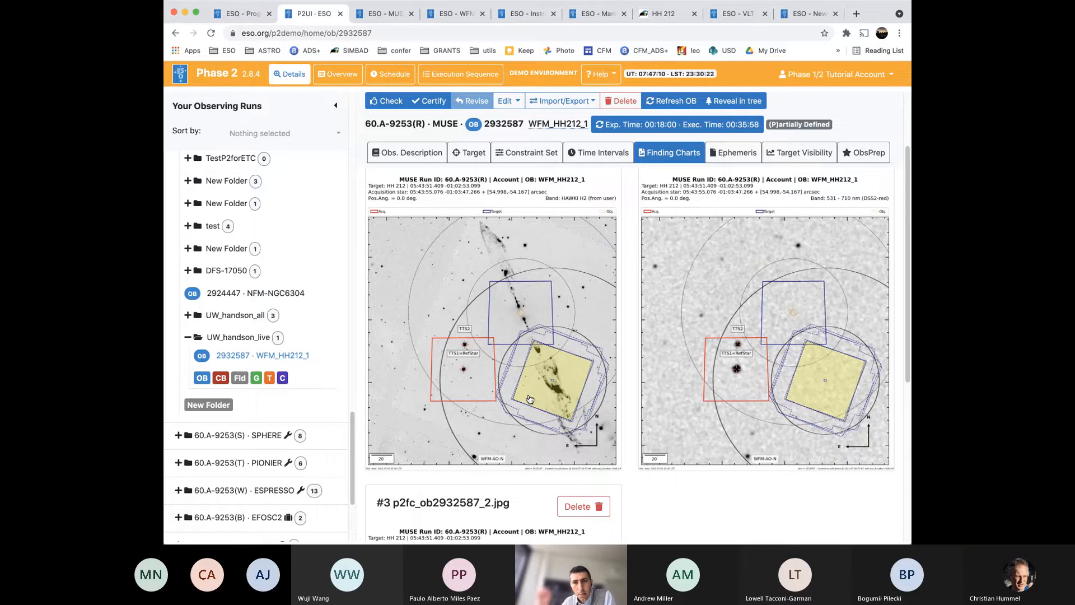
pyautogui.scroll(3, 530, 399)
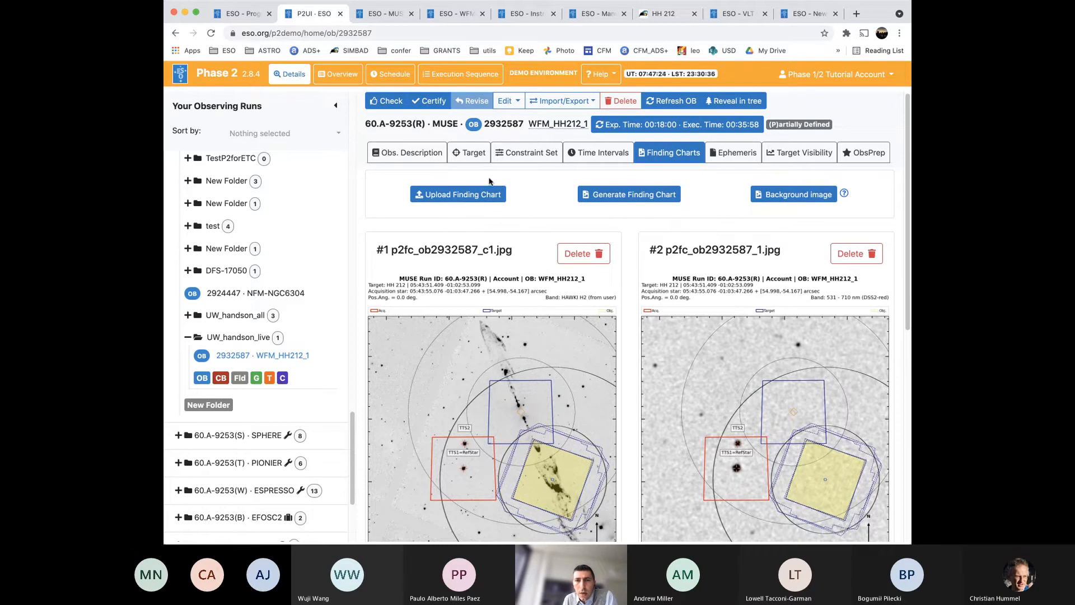
pyautogui.click(436, 196)
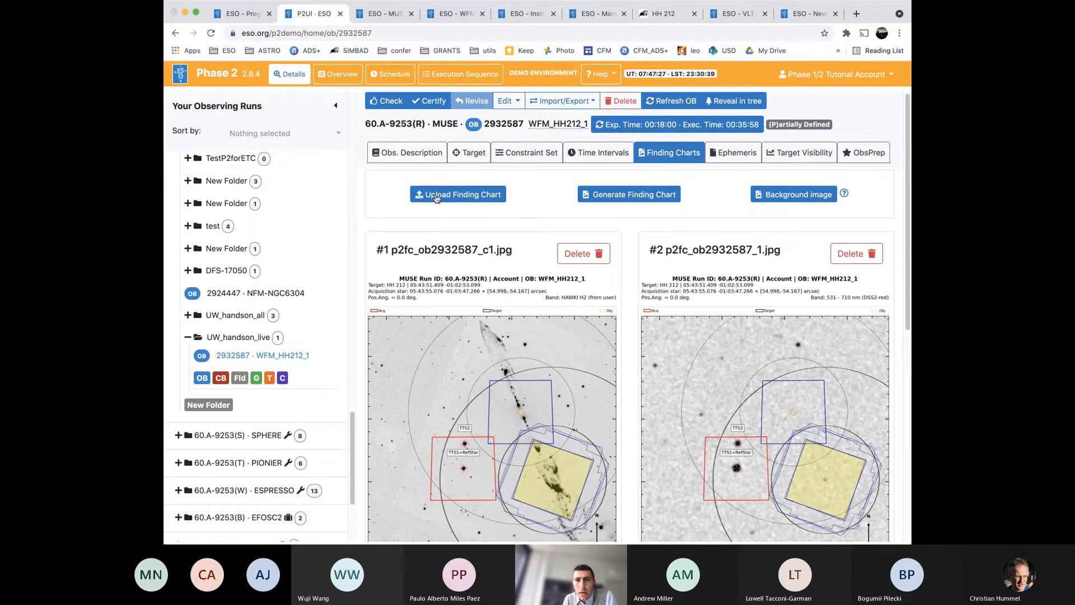
pyautogui.click(669, 289)
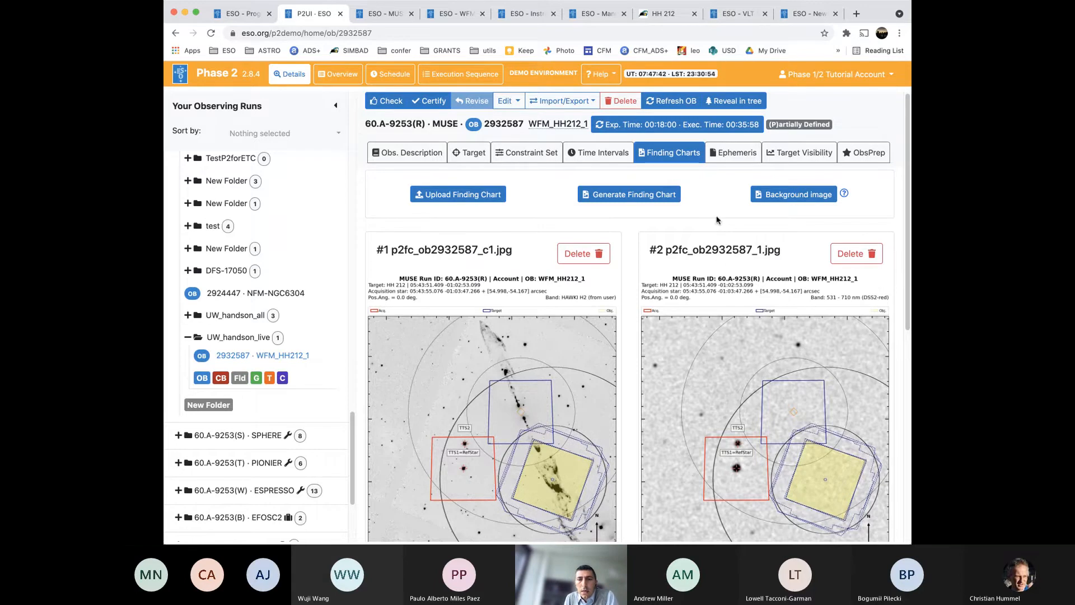
# Add an absolute time constraint from 02 Nov 2021 16:00 to 05 Jan 2022 16:00
pyautogui.click(599, 156)
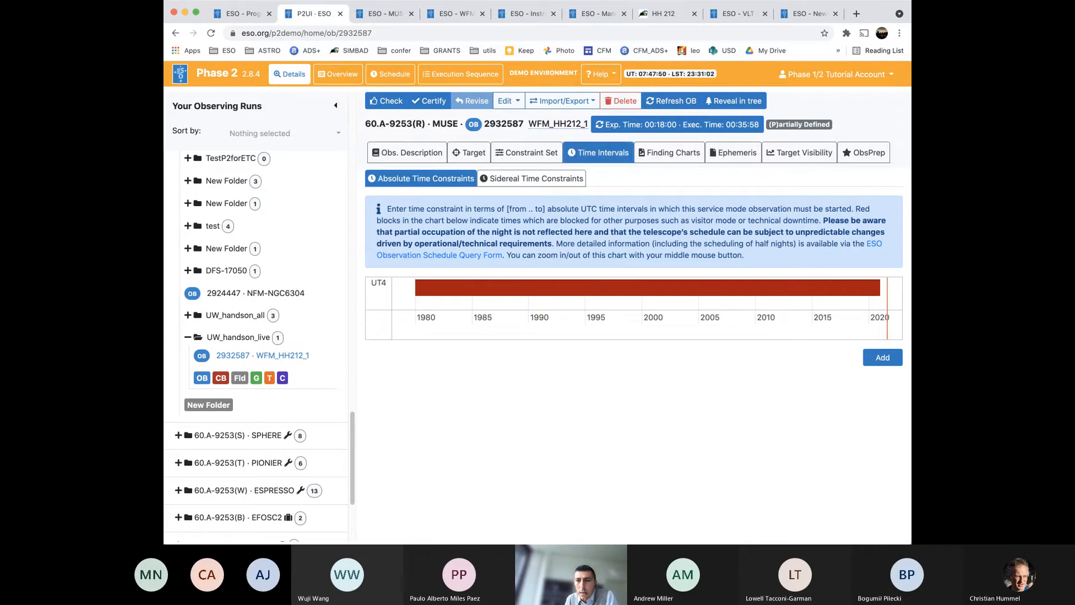
pyautogui.click(883, 357)
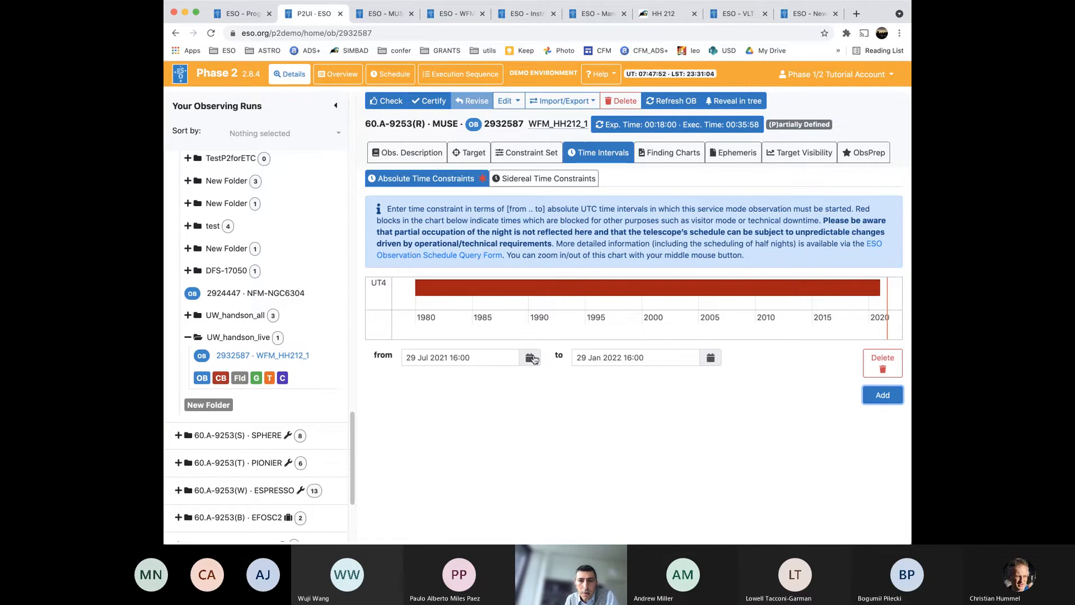
pyautogui.click(531, 358)
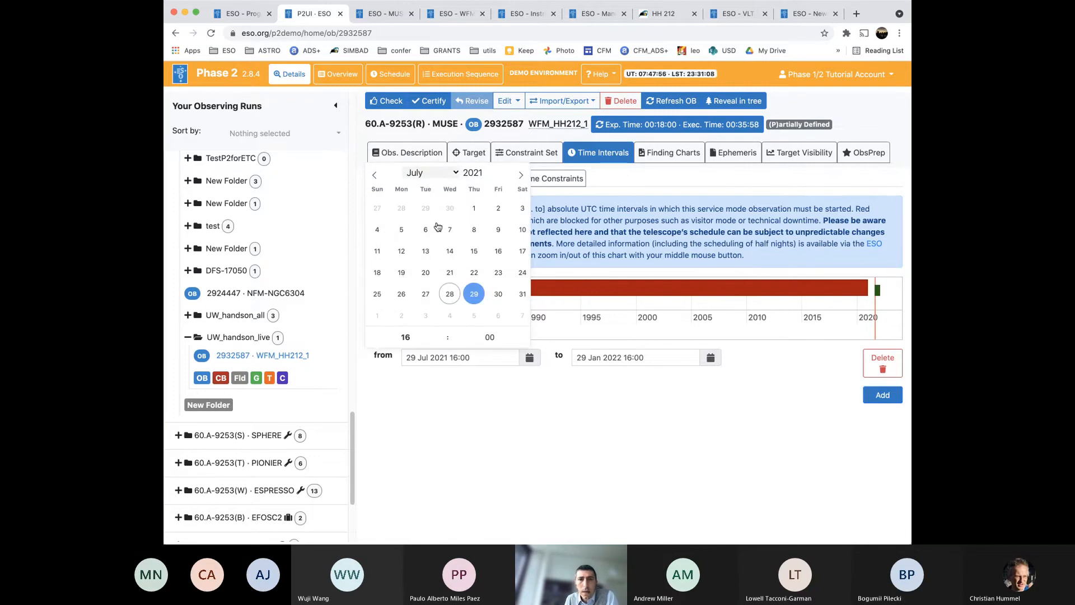
pyautogui.click(438, 227)
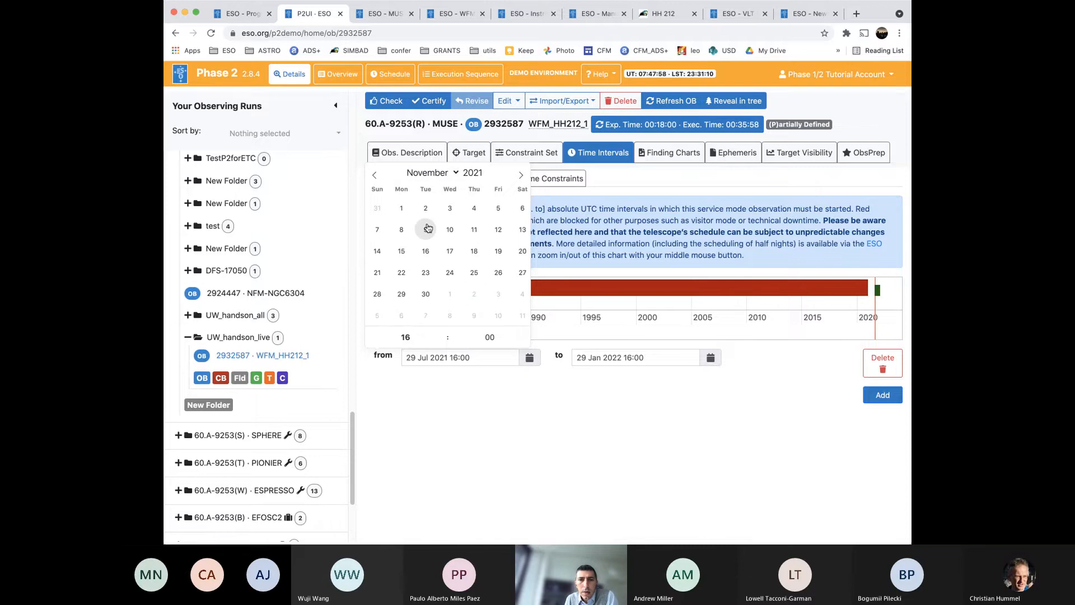
pyautogui.click(426, 208)
pyautogui.click(617, 376)
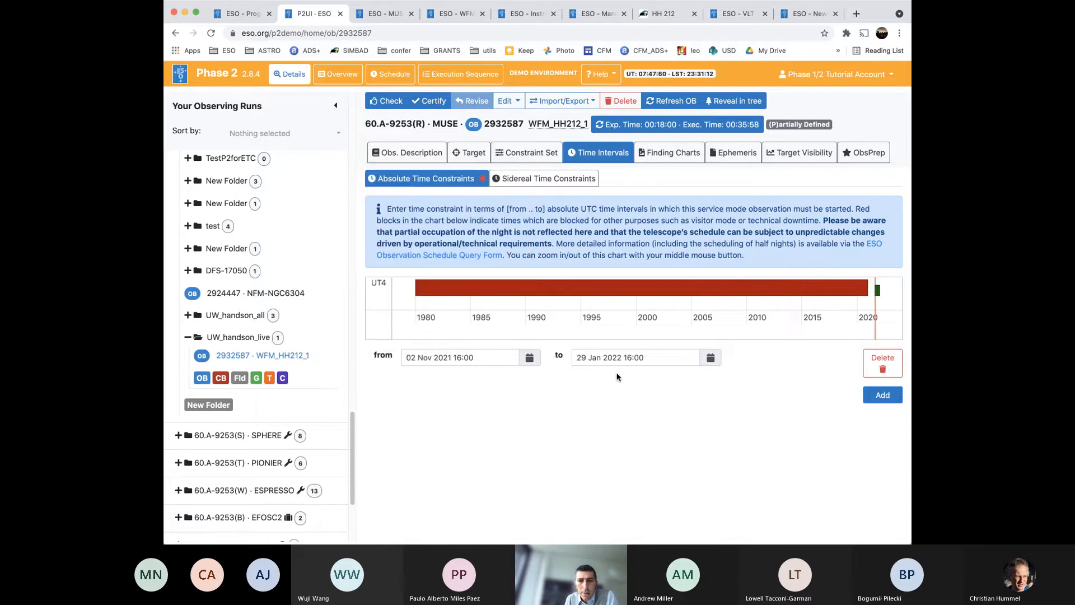
pyautogui.click(712, 359)
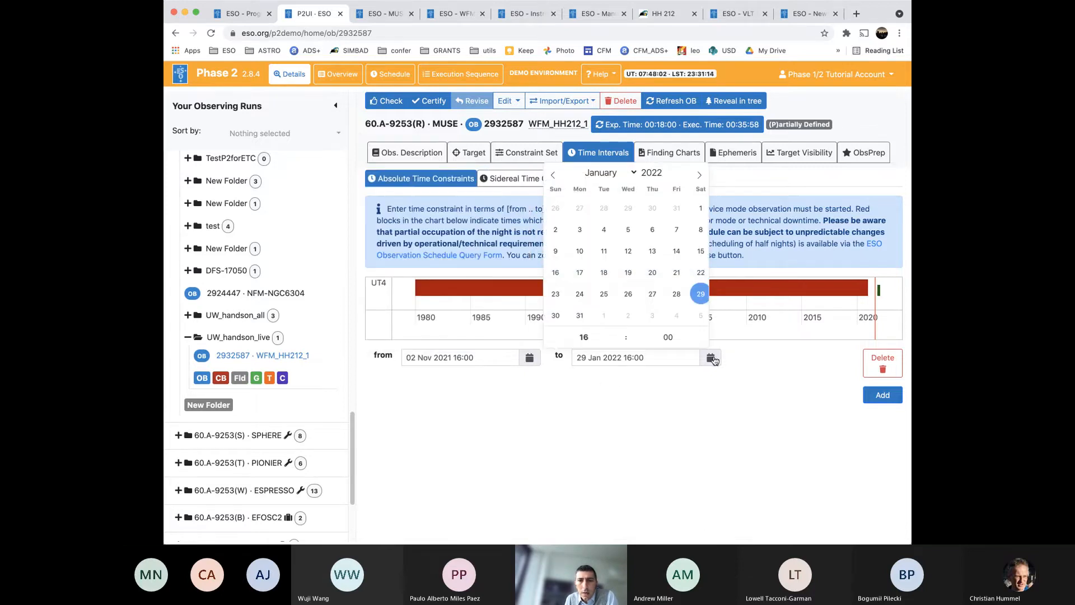
pyautogui.click(633, 234)
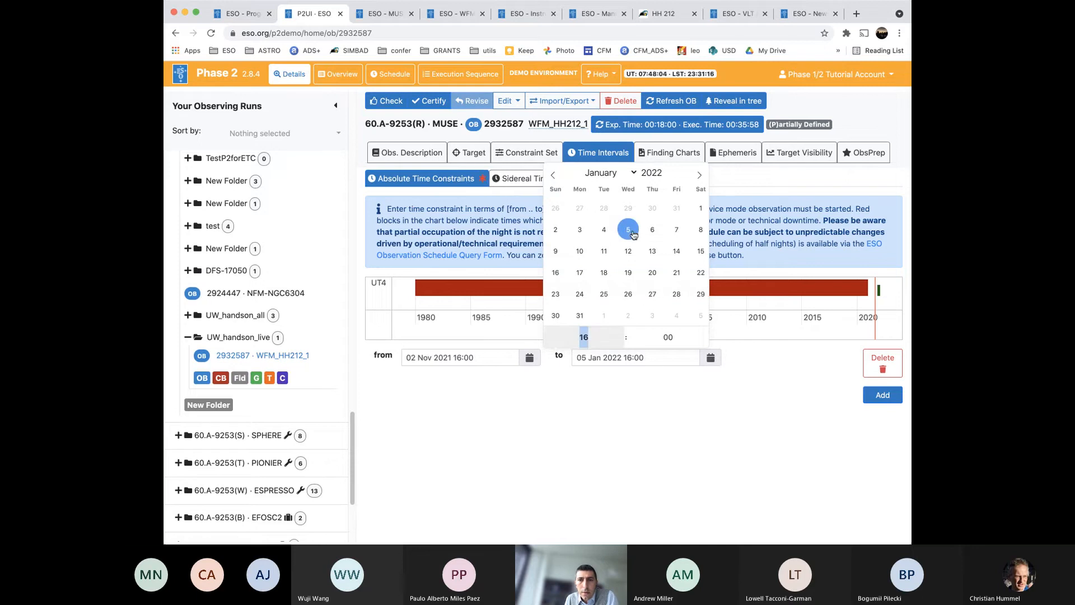
# Inspect the absolute time constraint of WFM_HH212_1 on the UT4 timeline, then delete that constraint
pyautogui.click(674, 404)
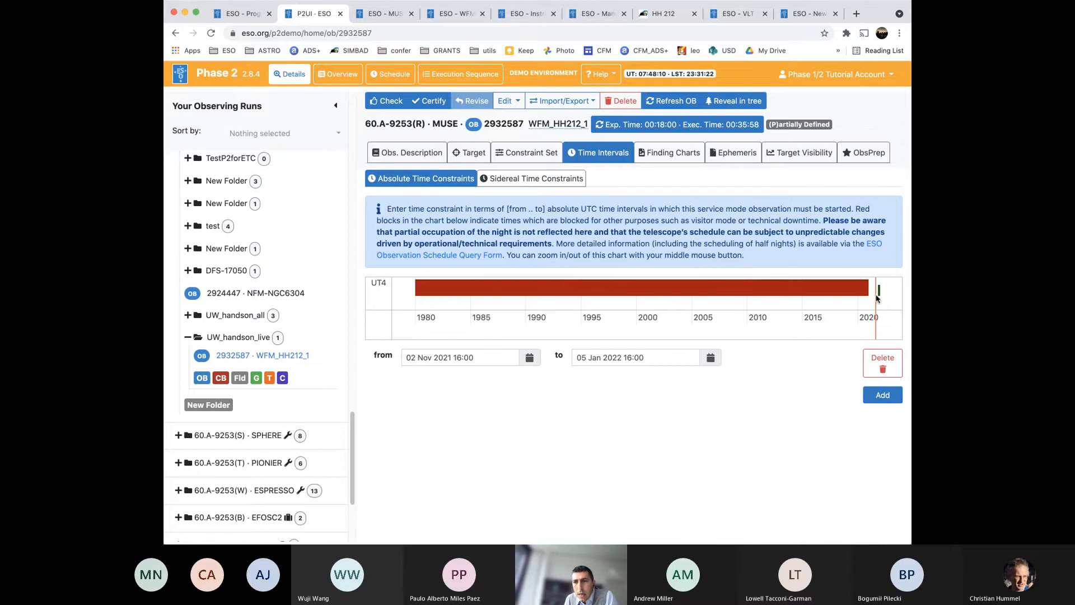
pyautogui.moveTo(877, 295); pyautogui.dragTo(688, 319)
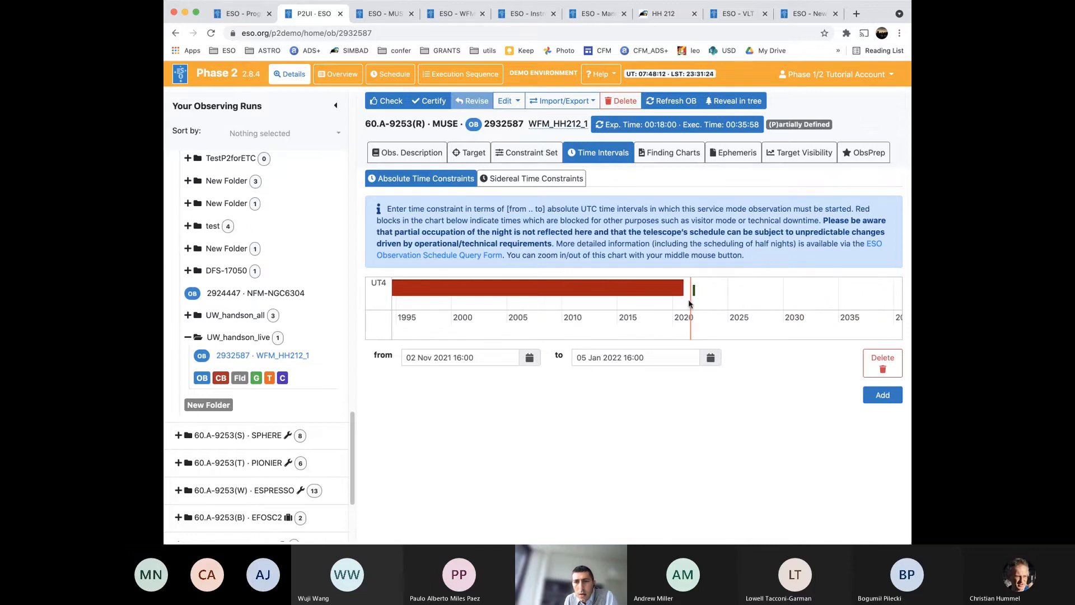
pyautogui.hscroll(-5, 707, 291)
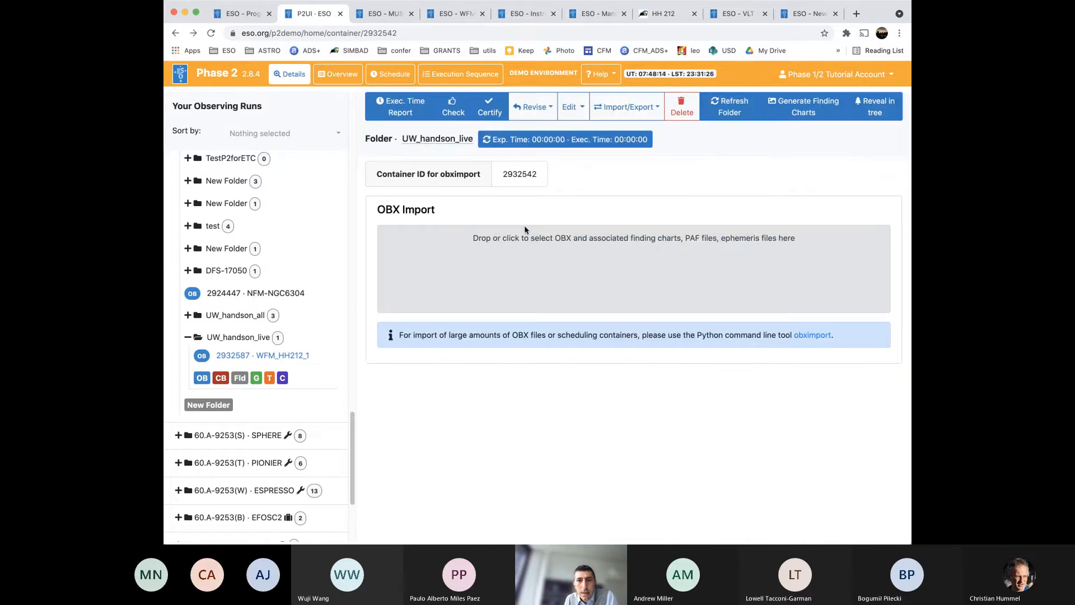
pyautogui.click(255, 354)
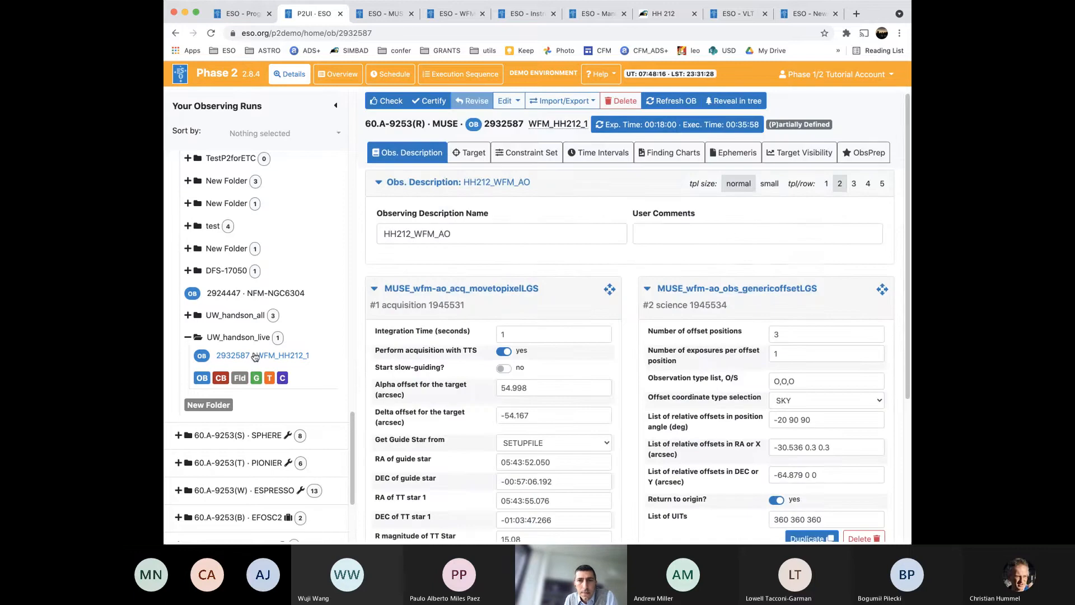
pyautogui.click(598, 152)
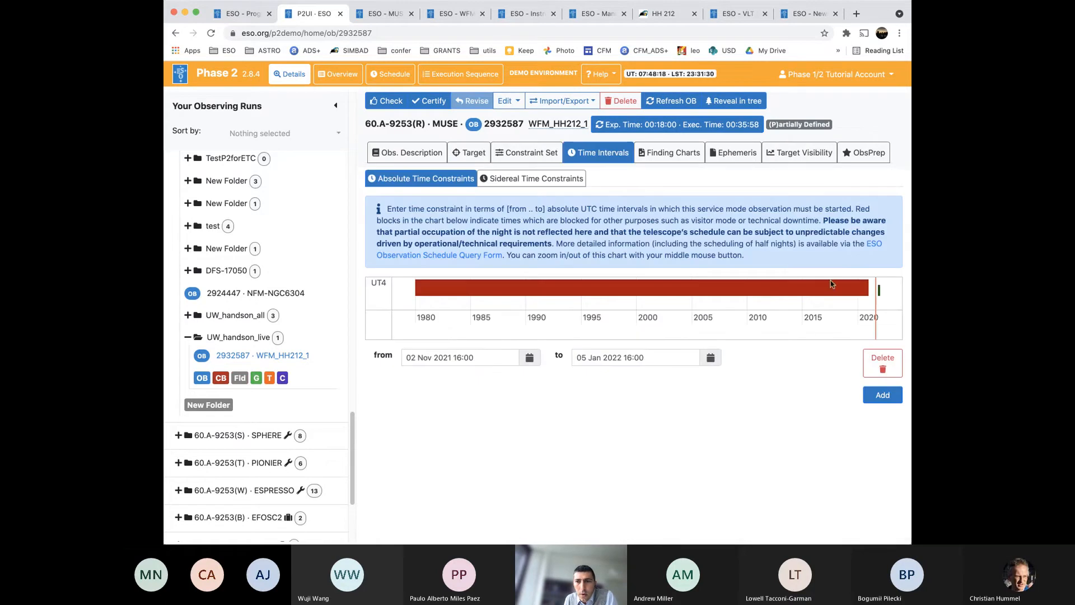
pyautogui.moveTo(878, 294); pyautogui.dragTo(828, 294)
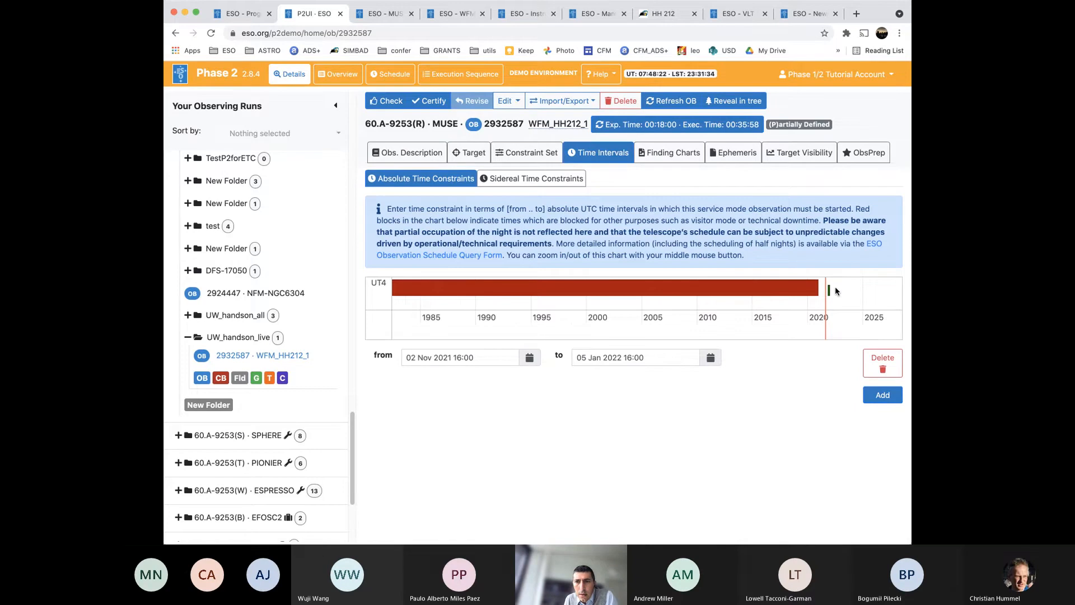
pyautogui.moveTo(835, 289); pyautogui.dragTo(576, 290)
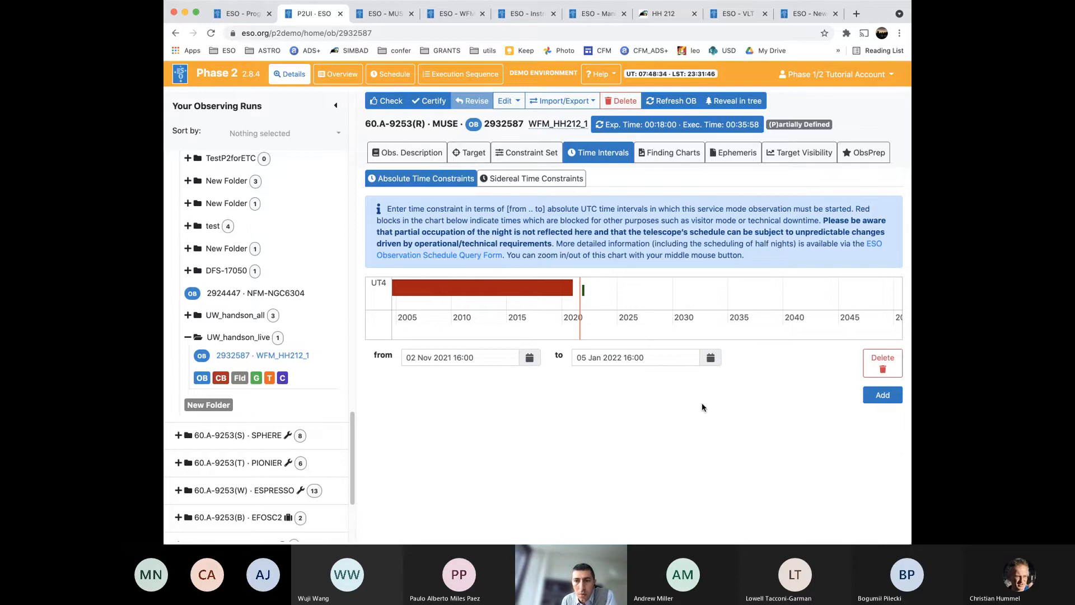
pyautogui.click(880, 365)
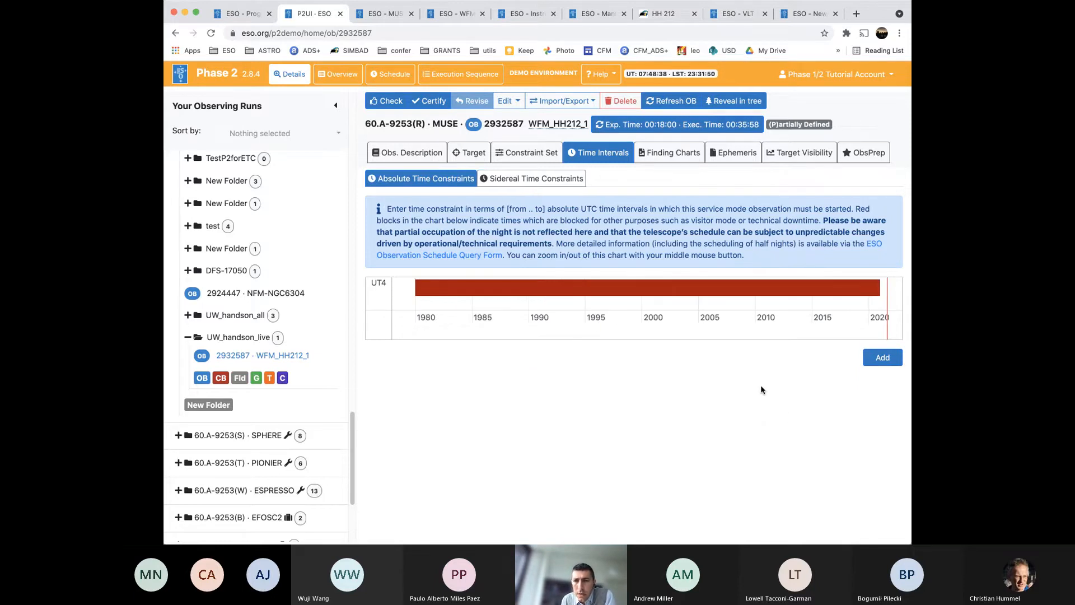
# View the ephemeris upload option, then examine the target visibility of HH 212 for the night of 10 Nov 2021
pyautogui.click(726, 159)
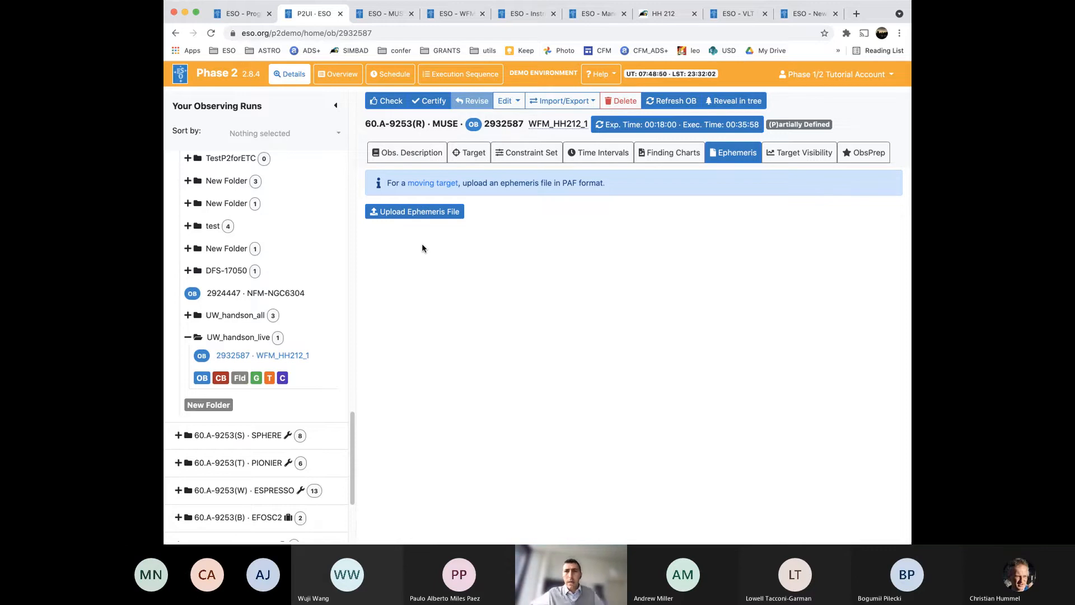
pyautogui.click(807, 160)
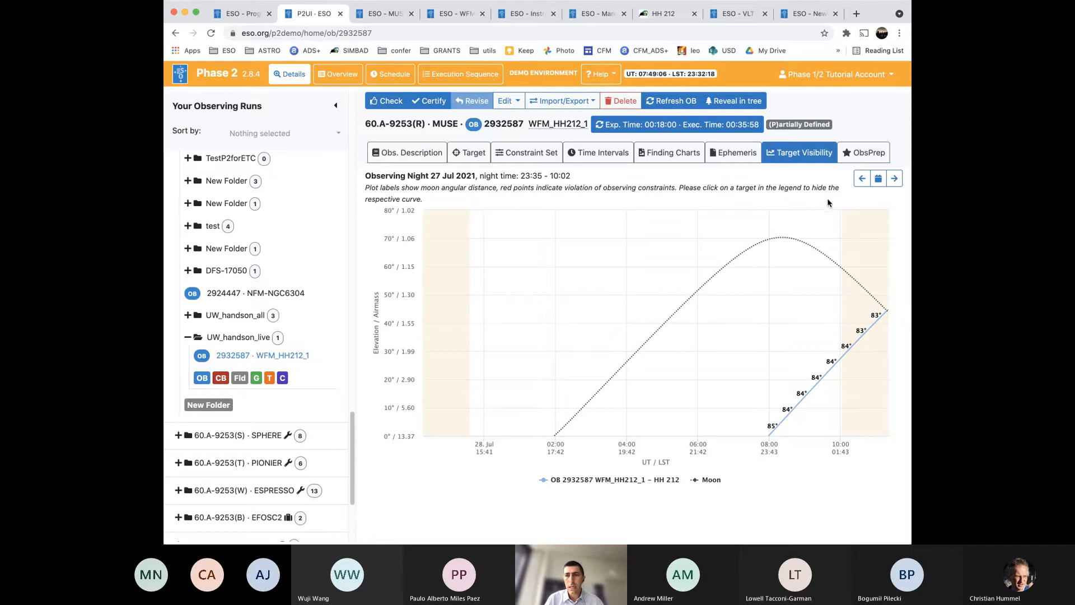
pyautogui.click(878, 179)
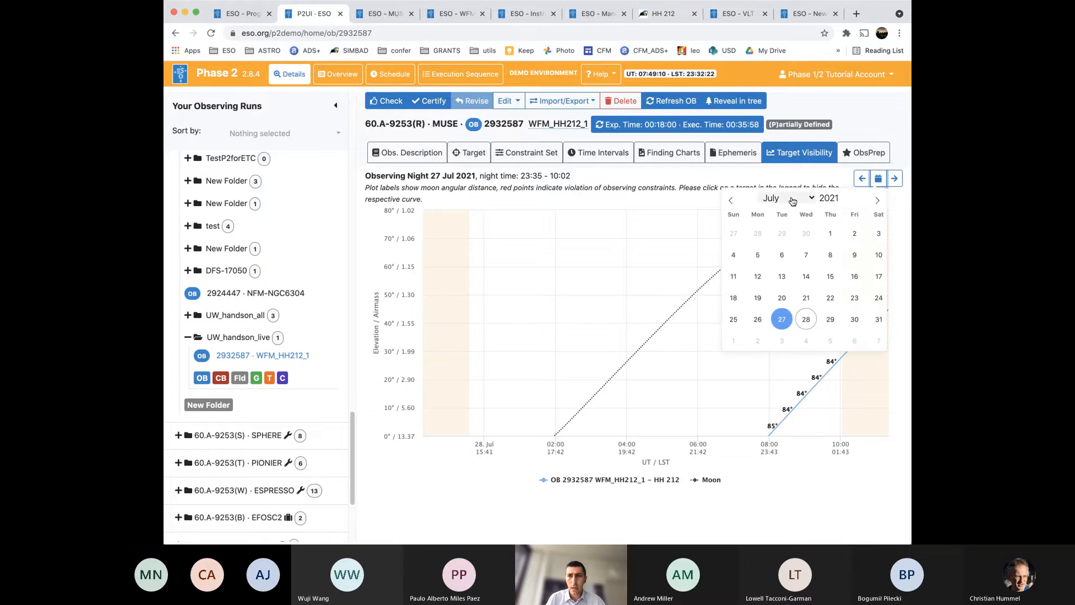
pyautogui.click(787, 245)
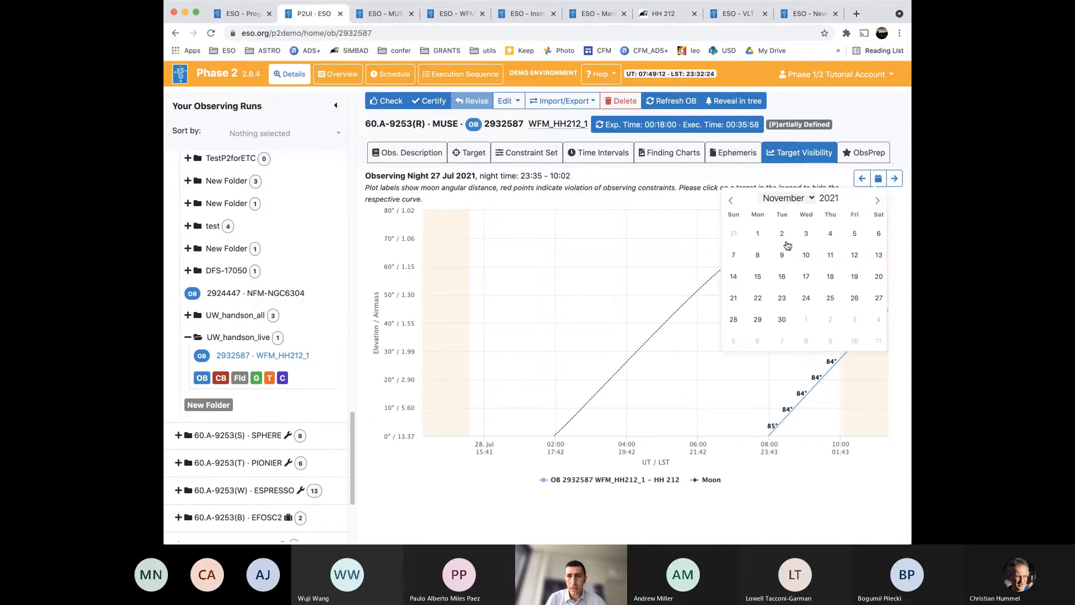
pyautogui.click(806, 255)
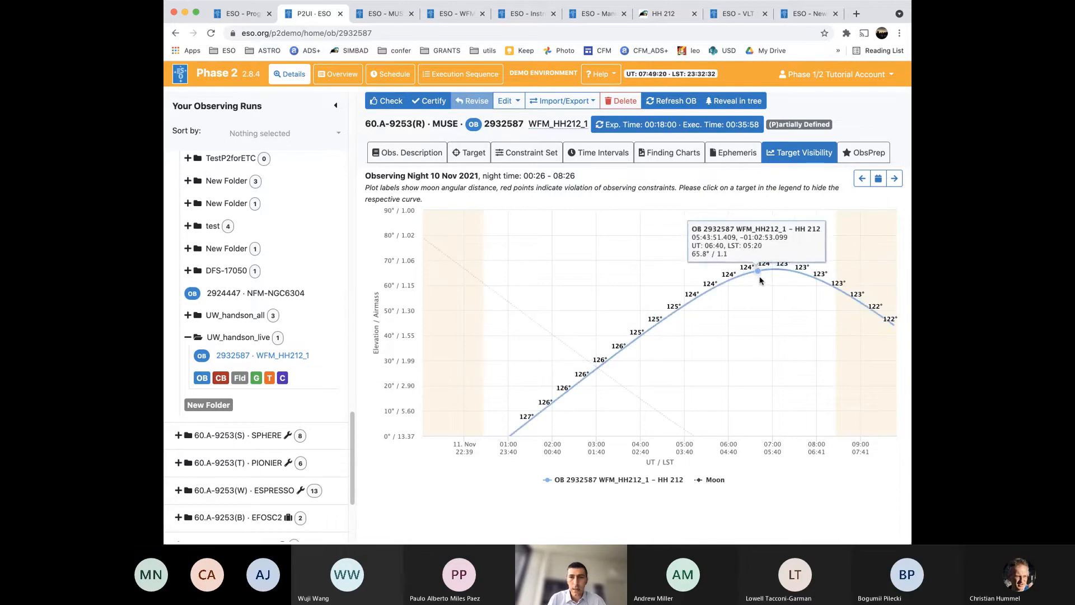
pyautogui.moveTo(779, 275)
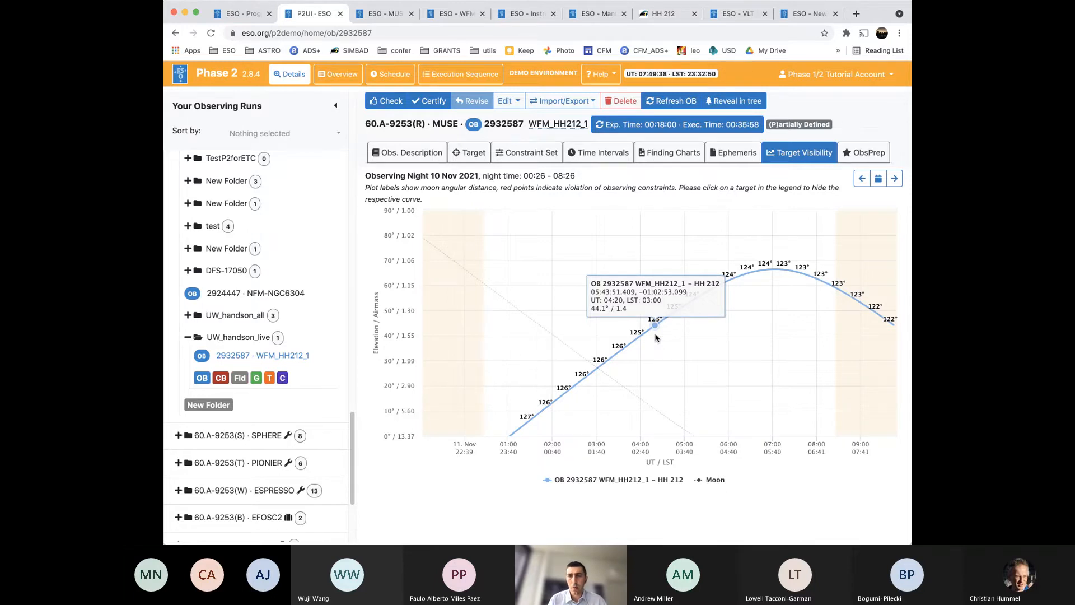
# Run the verification check on WFM_HH212_1, read the warnings in its report and dismiss the report
pyautogui.click(389, 103)
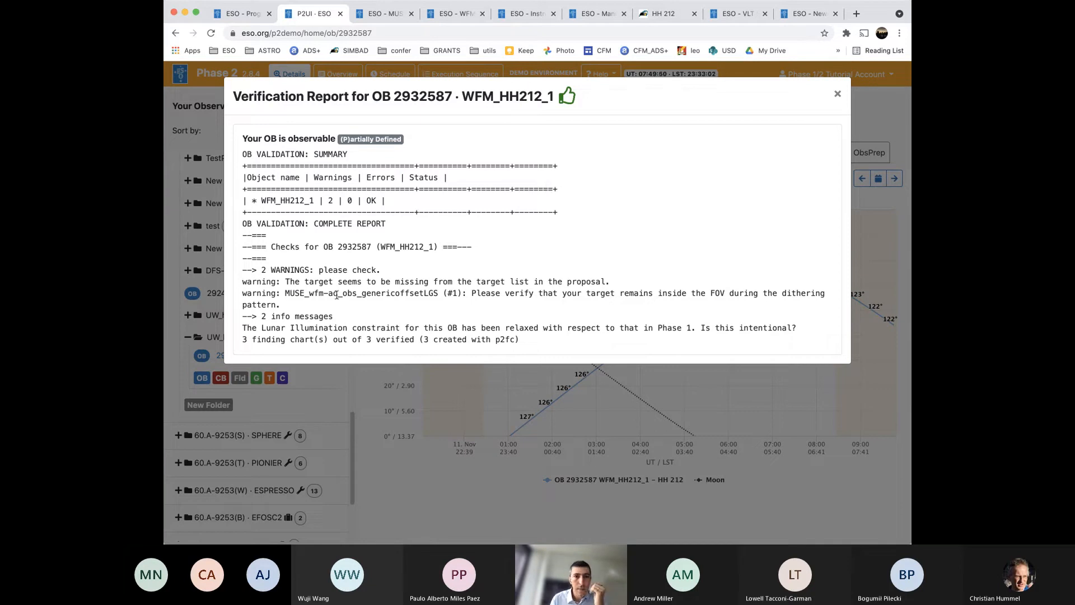
pyautogui.tripleClick(344, 280)
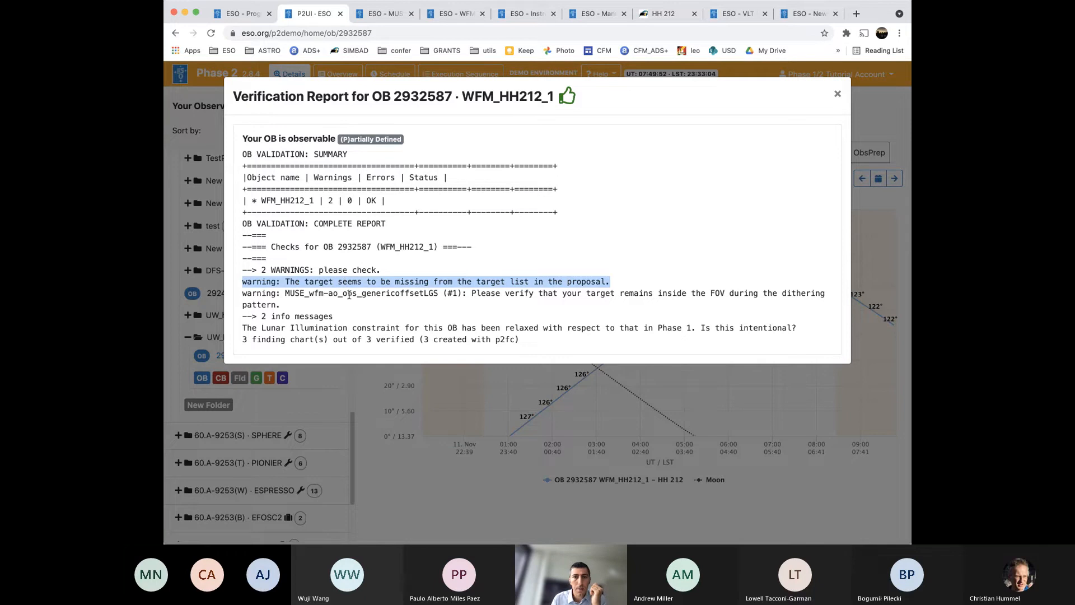
pyautogui.click(349, 294)
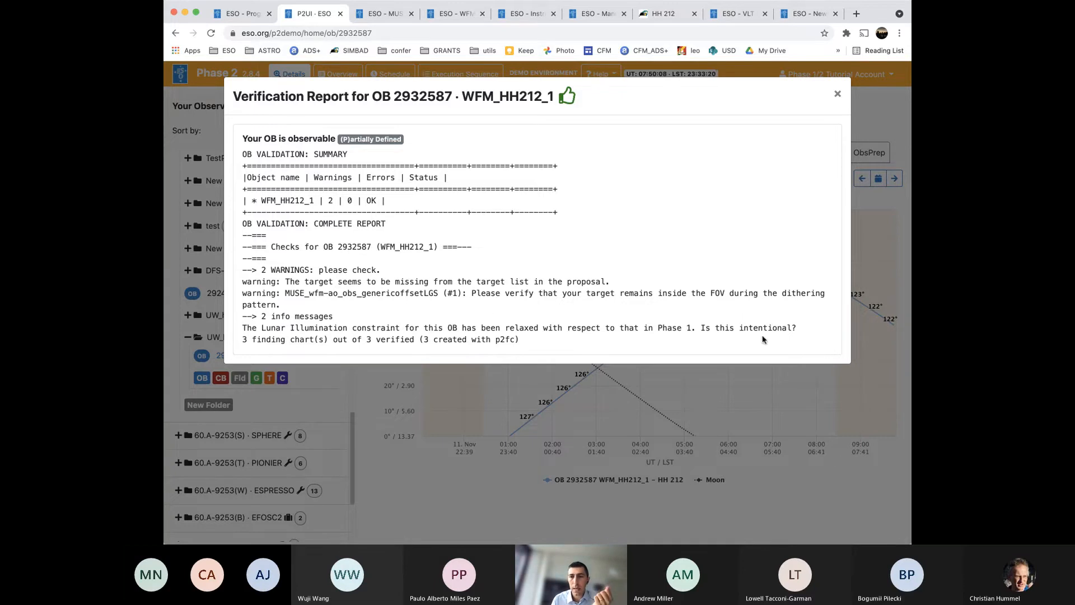
pyautogui.click(836, 95)
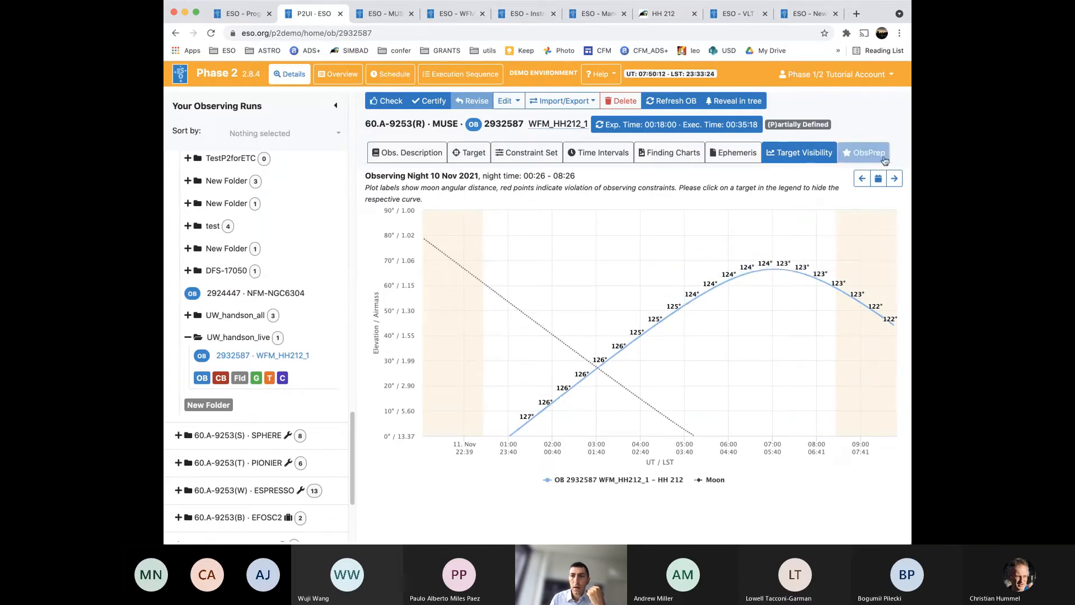
# Examine the observing offsets of the science template on the sky view in ObsPrep
pyautogui.click(884, 161)
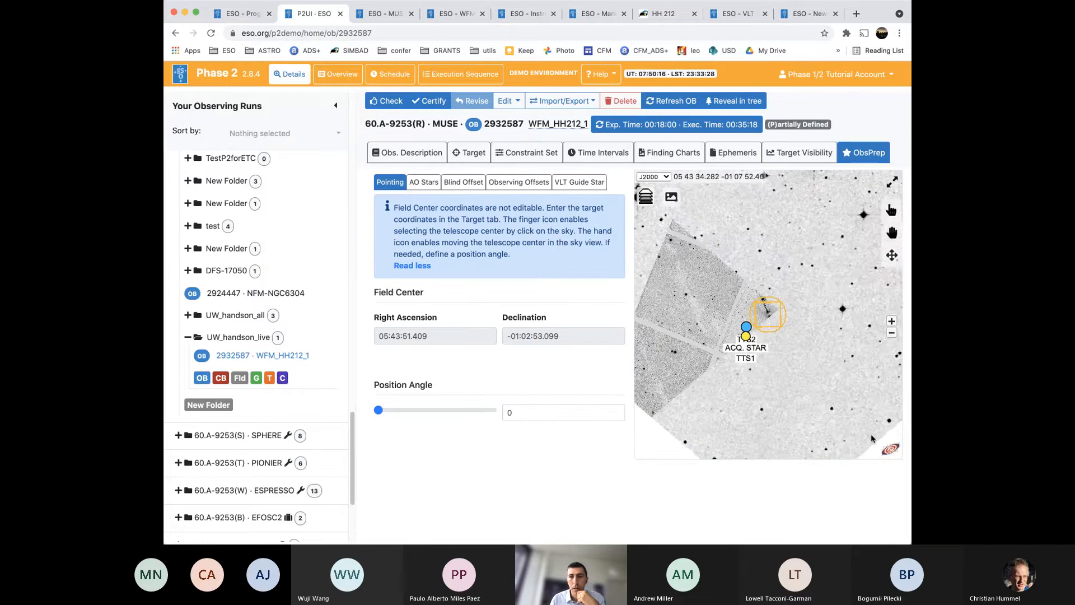
pyautogui.click(890, 322)
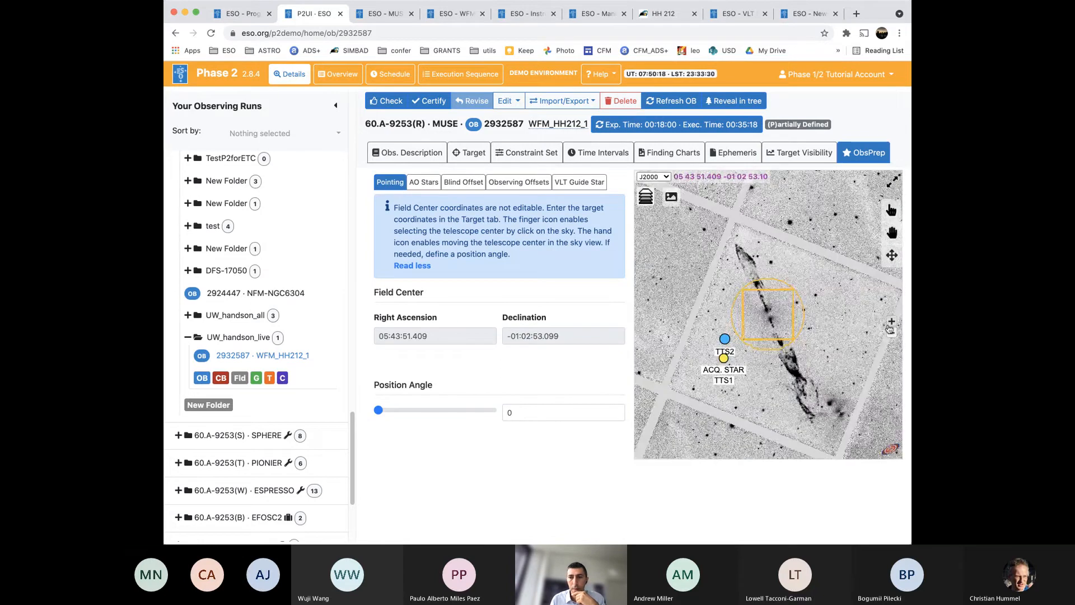
pyautogui.click(518, 182)
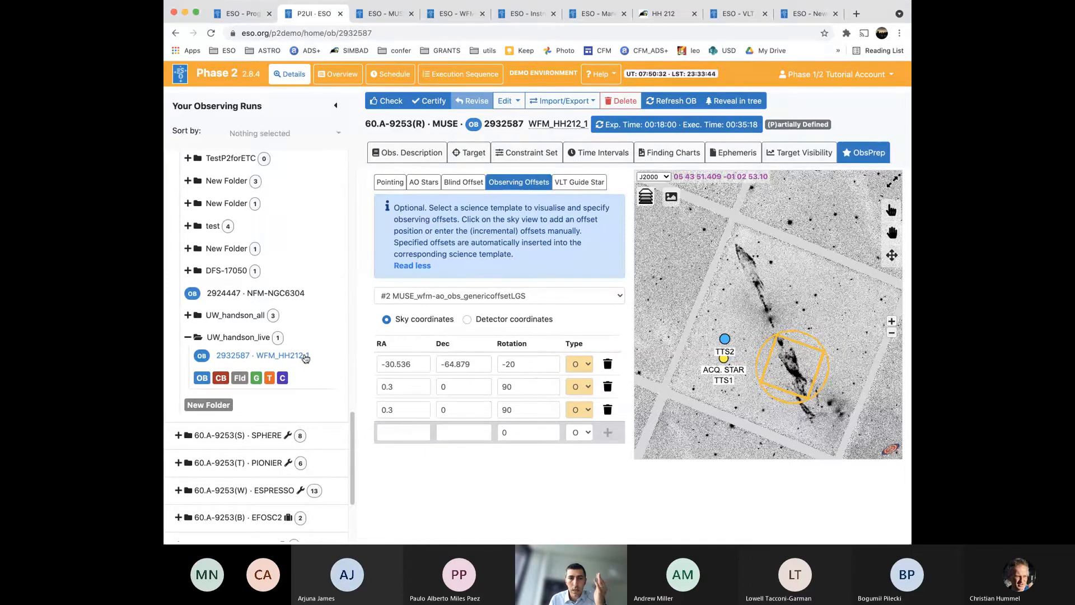
# Duplicate the WFM_HH212_1 observing block and rename the copy WFM_HH212_2
pyautogui.click(511, 102)
pyautogui.click(511, 102)
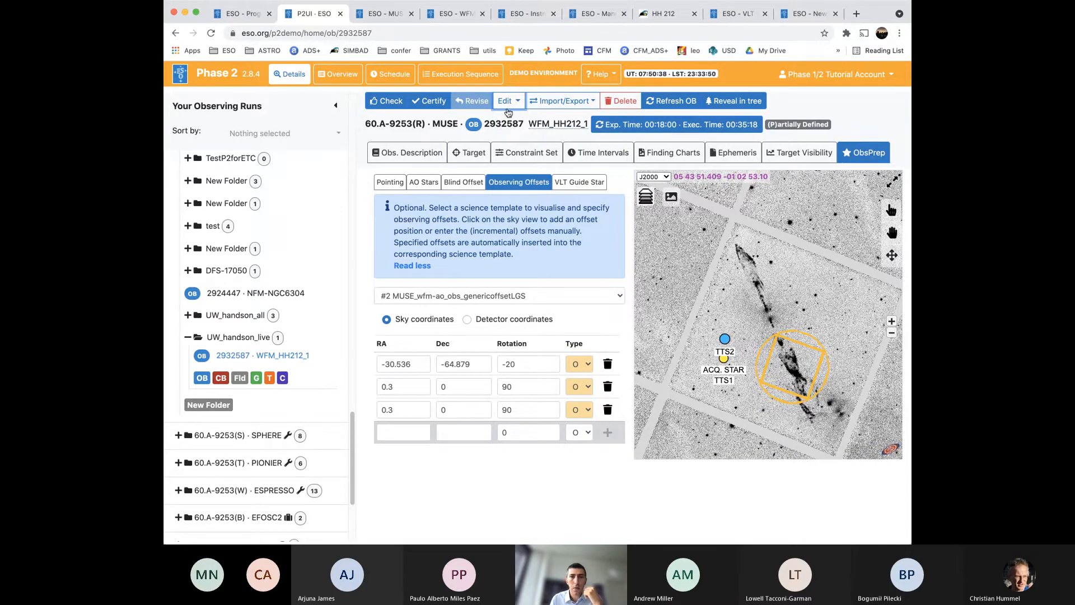
pyautogui.click(507, 103)
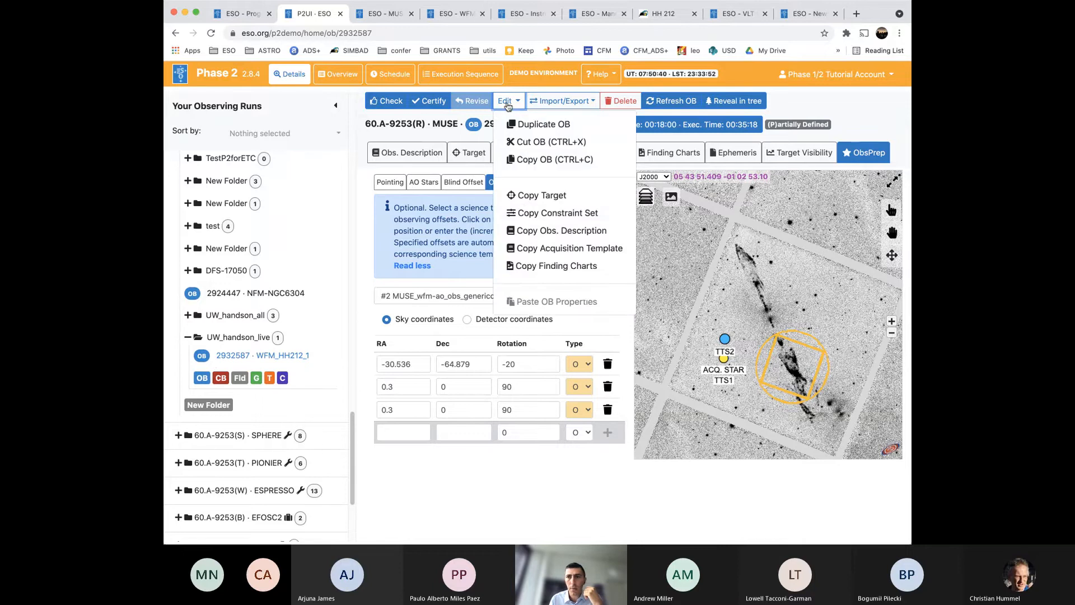
pyautogui.click(532, 123)
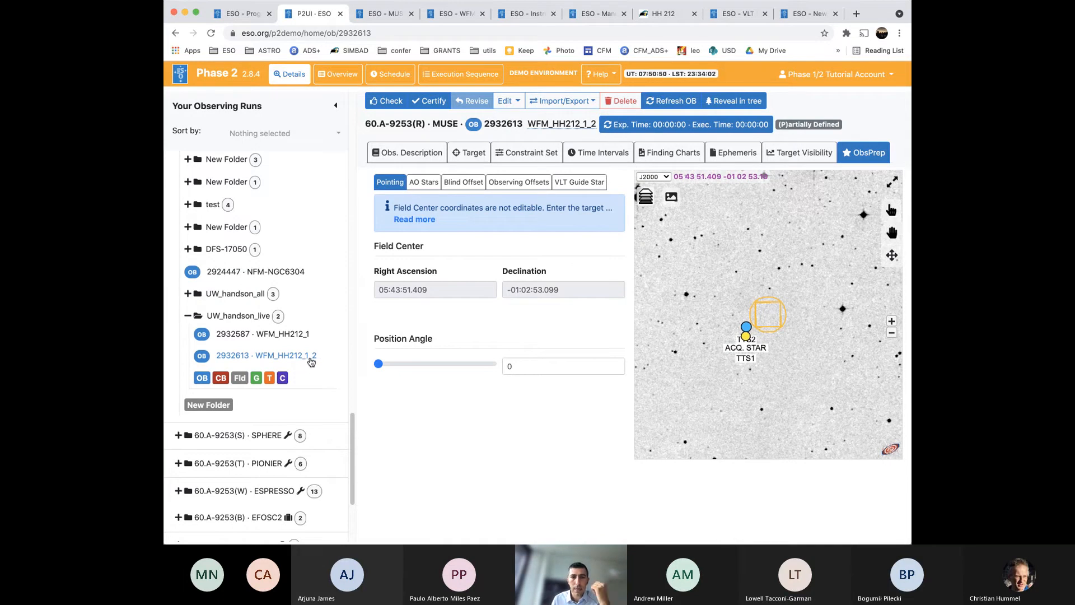
pyautogui.click(581, 124)
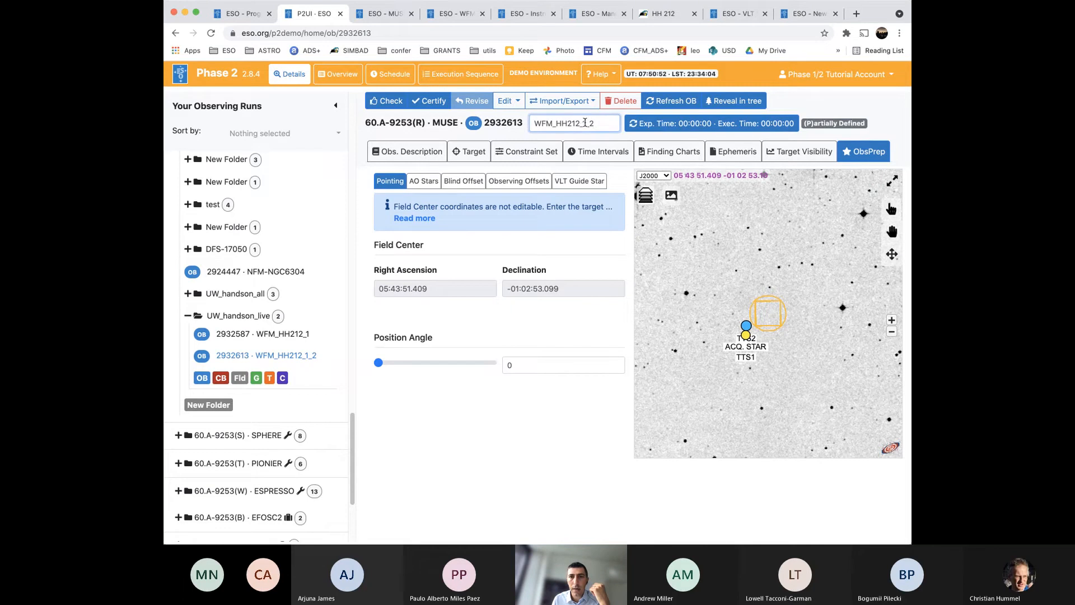
pyautogui.click(487, 330)
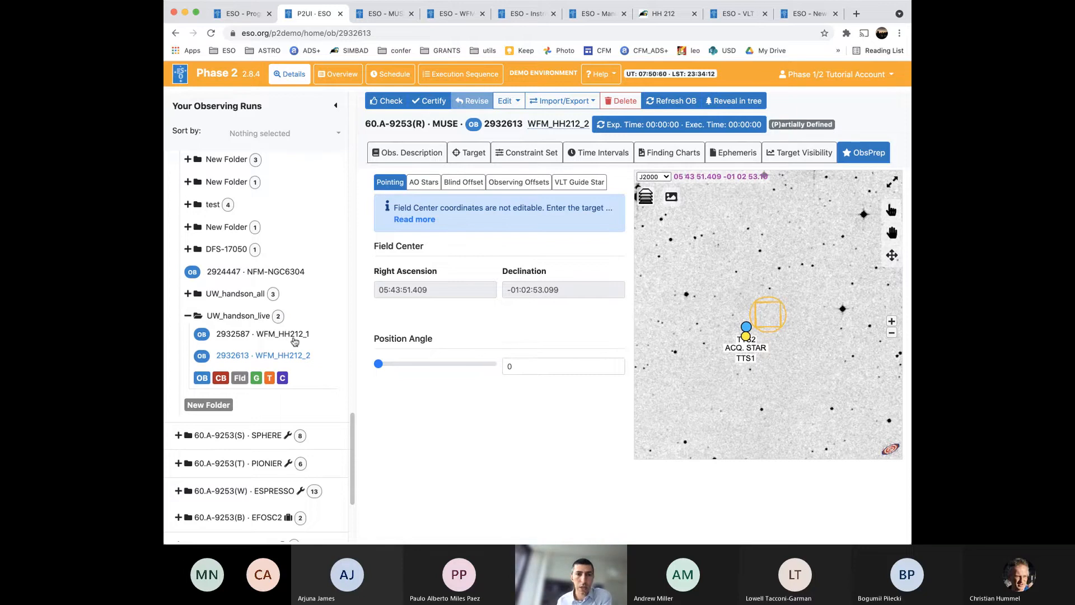
# Review the copied templates, target, constraint set and finding charts of WFM_HH212_2
pyautogui.click(439, 157)
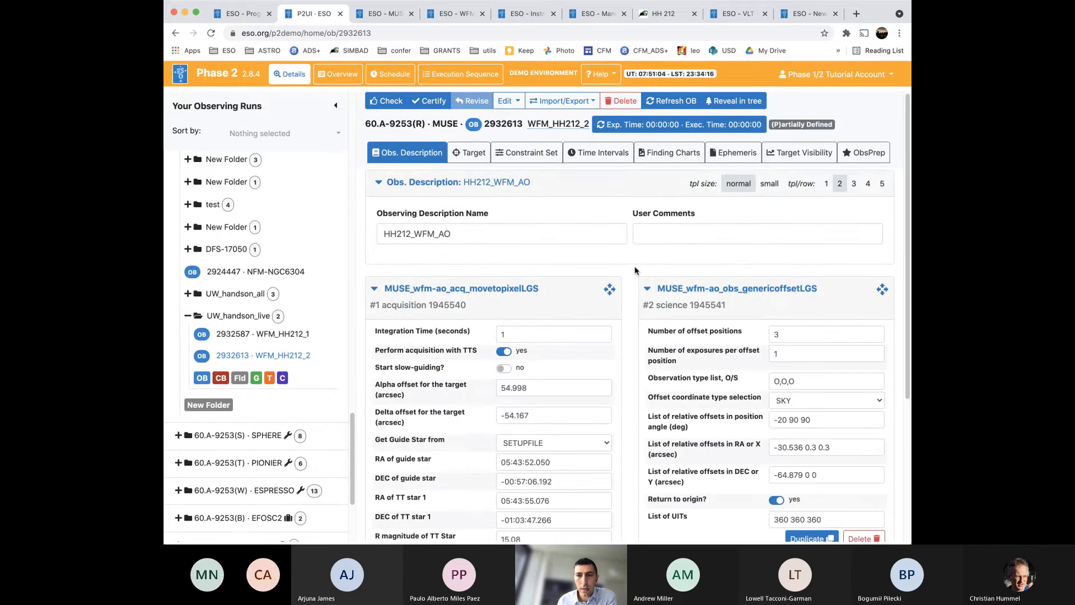
pyautogui.scroll(-3, 633, 267)
pyautogui.scroll(-2, 634, 270)
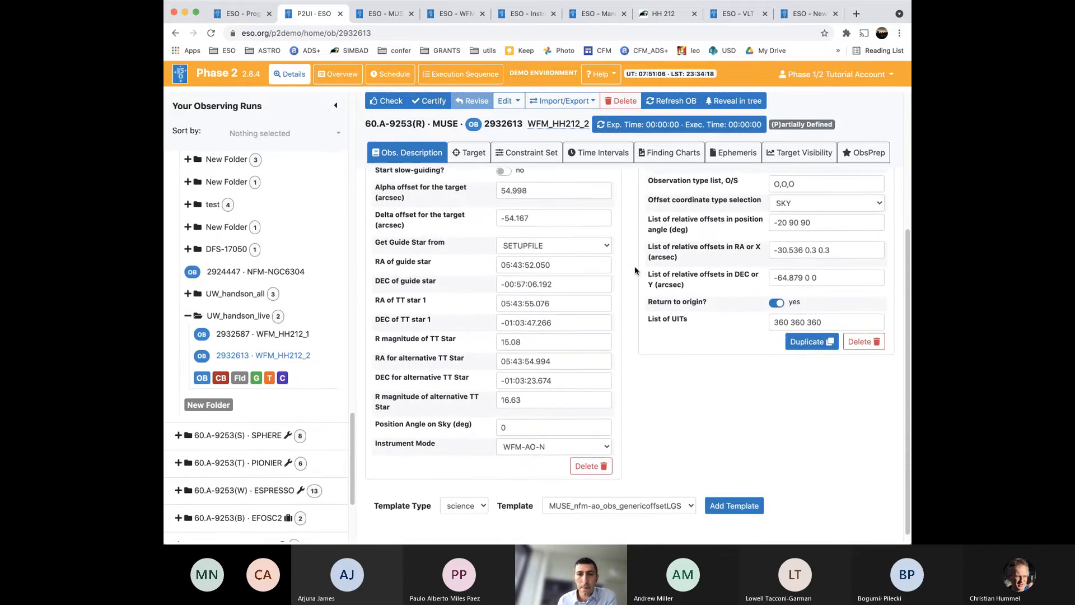
pyautogui.scroll(3, 481, 165)
pyautogui.click(475, 158)
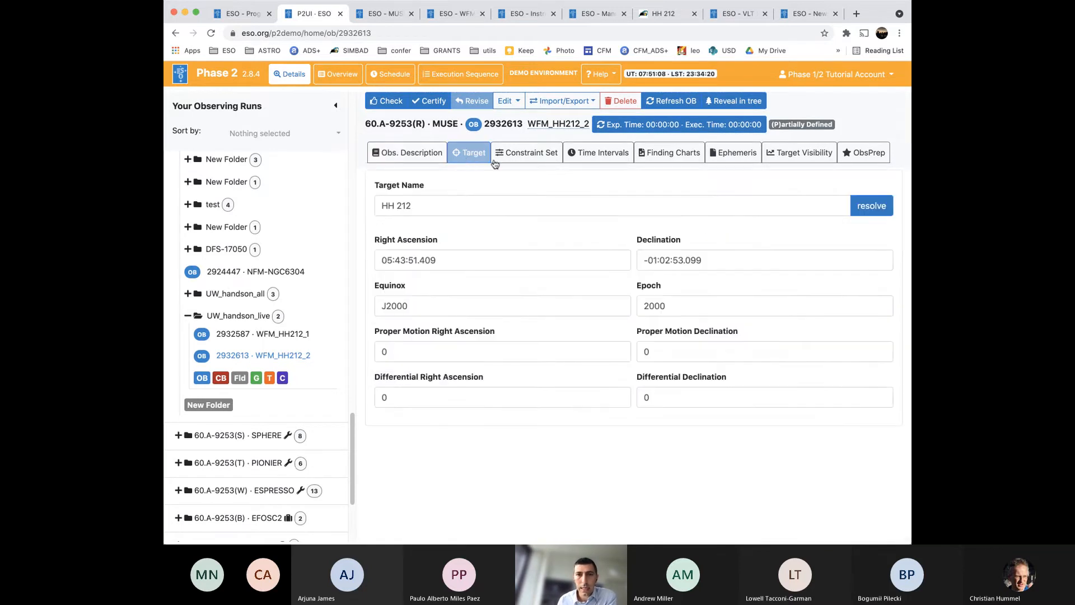
pyautogui.click(514, 159)
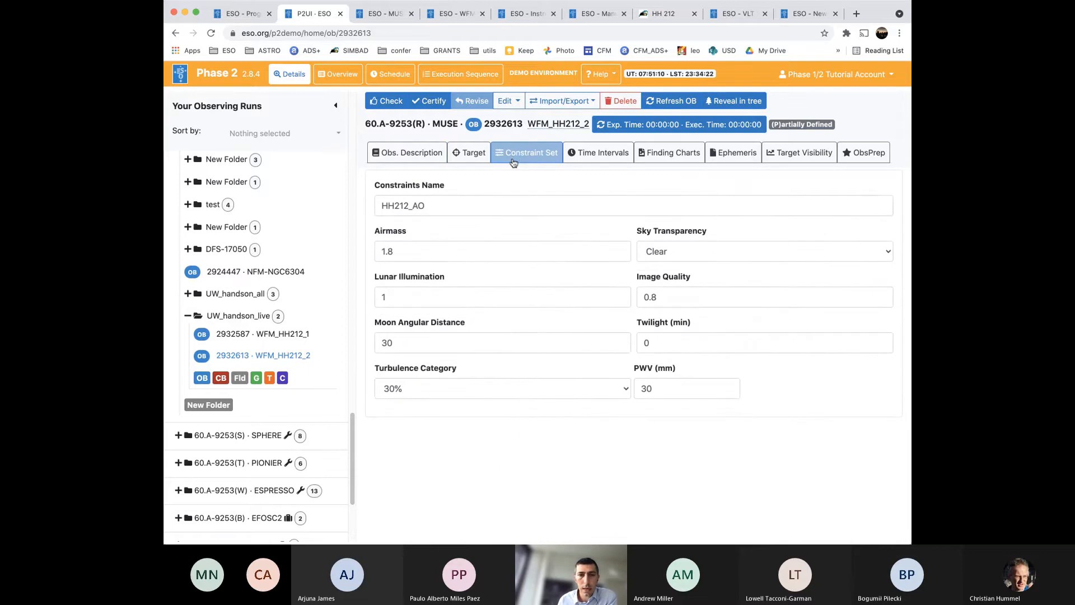
pyautogui.click(673, 155)
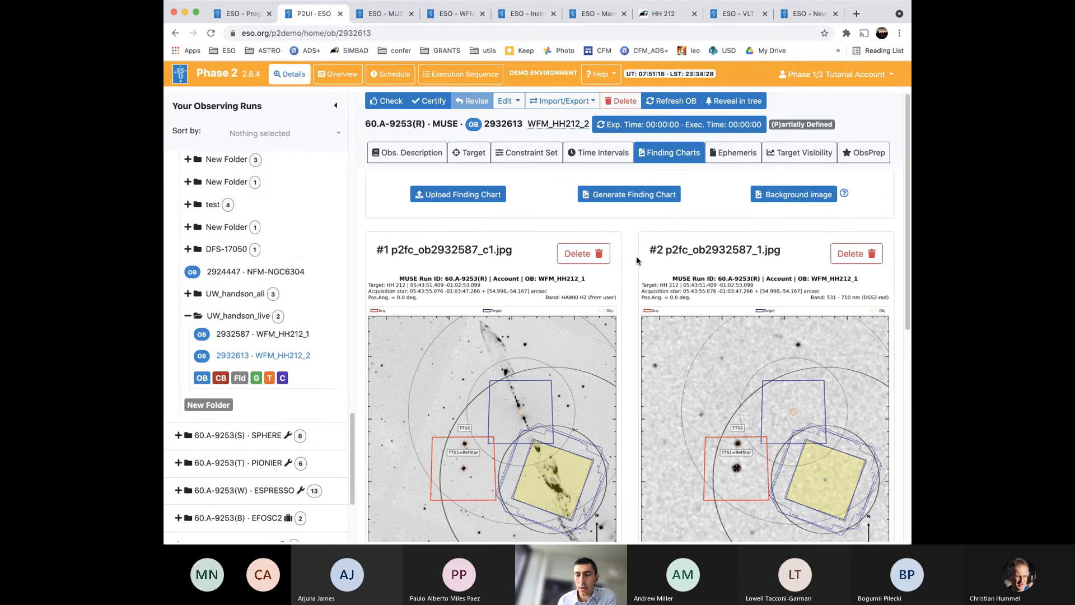
# Inspect the pointing, AO stars and blind offset acquisition star of WFM_HH212_2 in ObsPrep
pyautogui.click(857, 155)
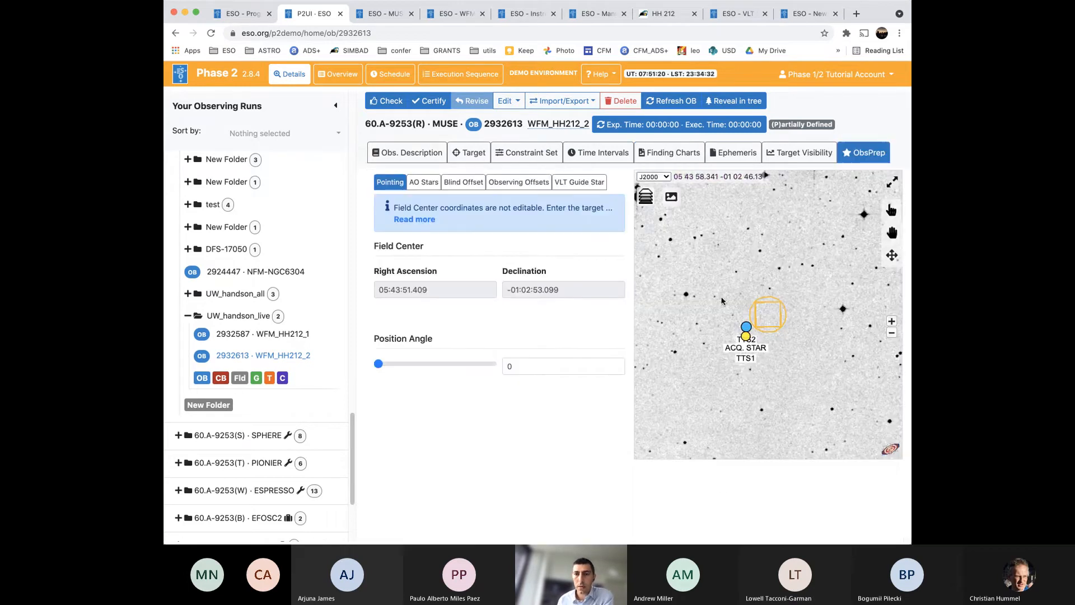
pyautogui.click(517, 191)
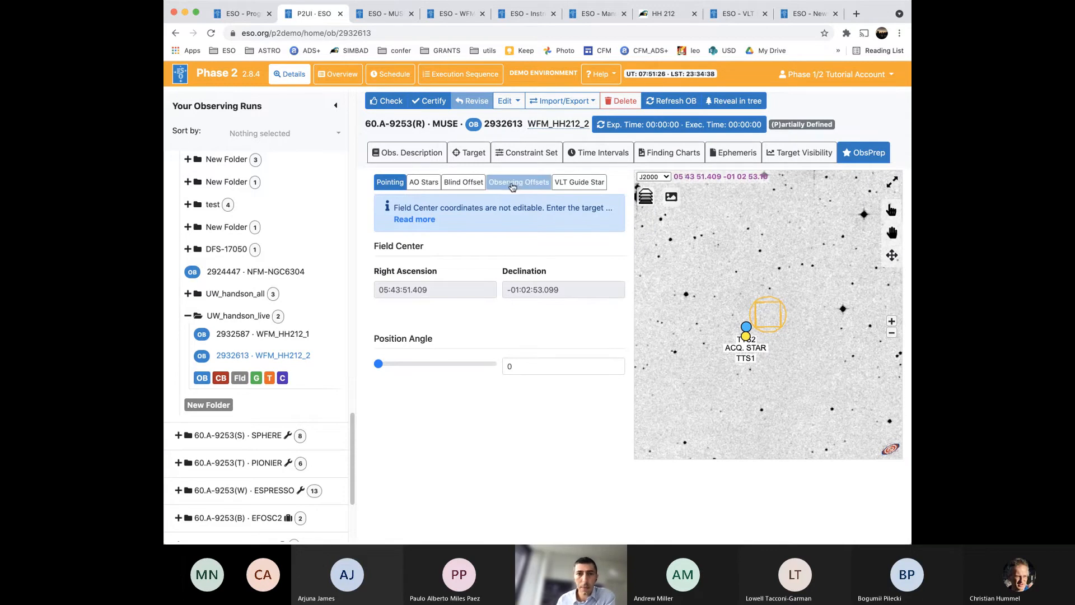
pyautogui.click(428, 192)
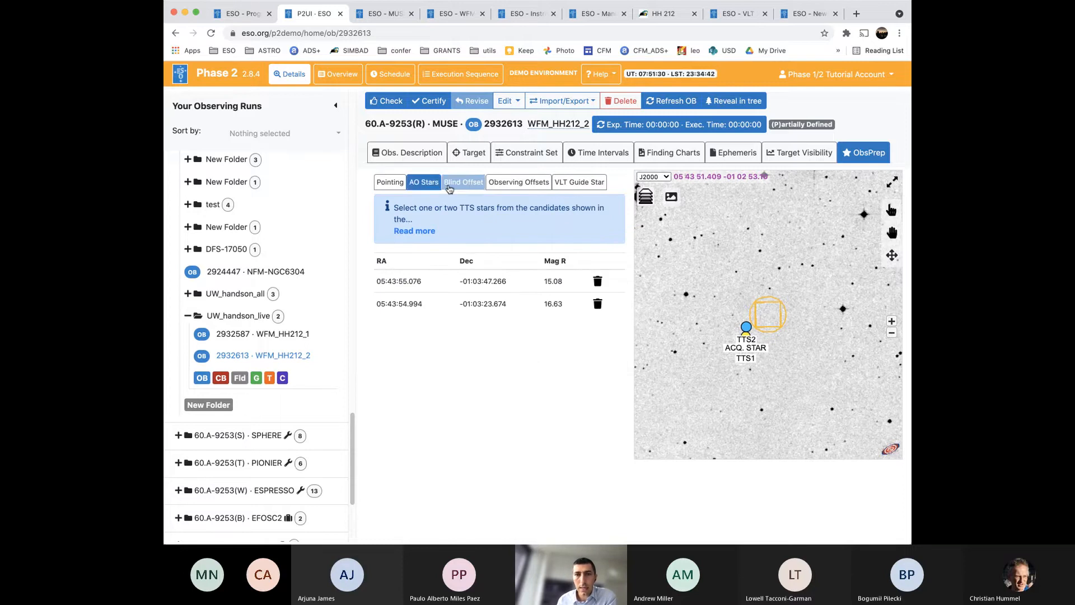
pyautogui.click(450, 187)
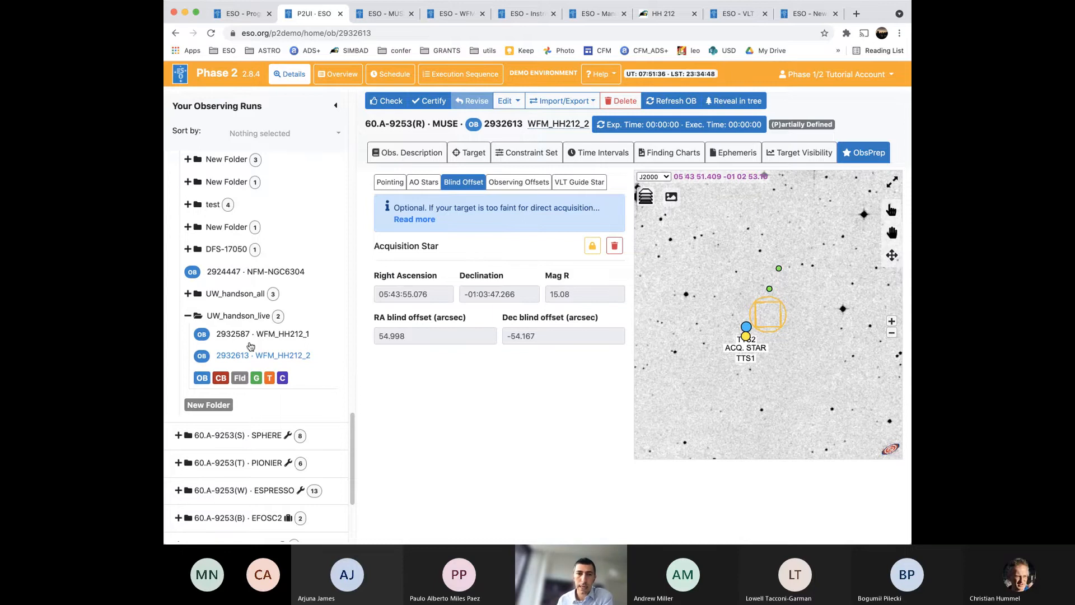
# Display the observing offsets of WFM_HH212_2 over the uploaded HH212_SV_singleframe.fits background image
pyautogui.click(506, 190)
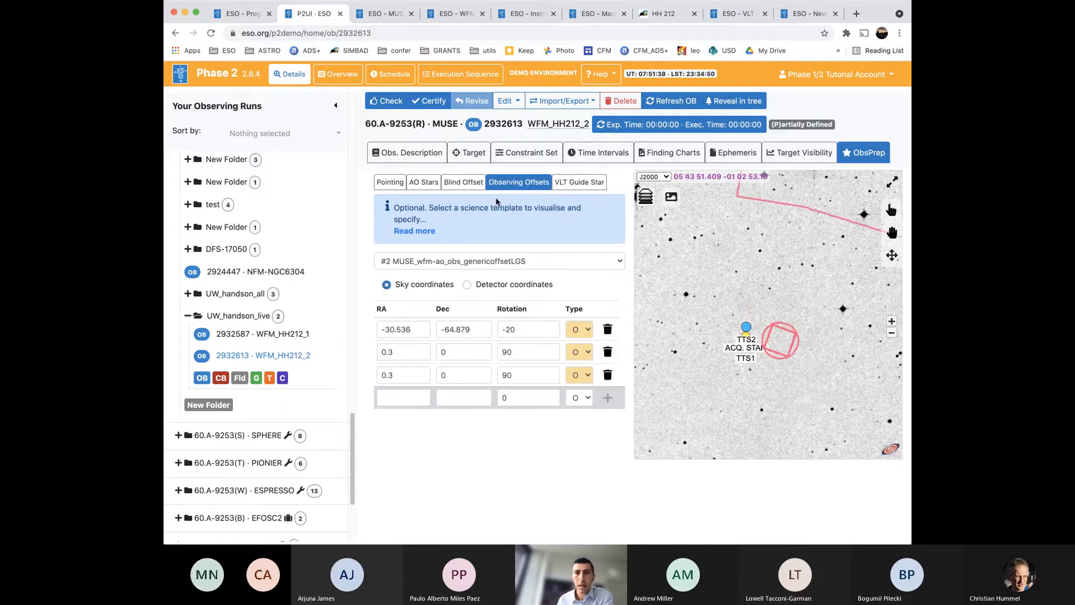
pyautogui.click(893, 323)
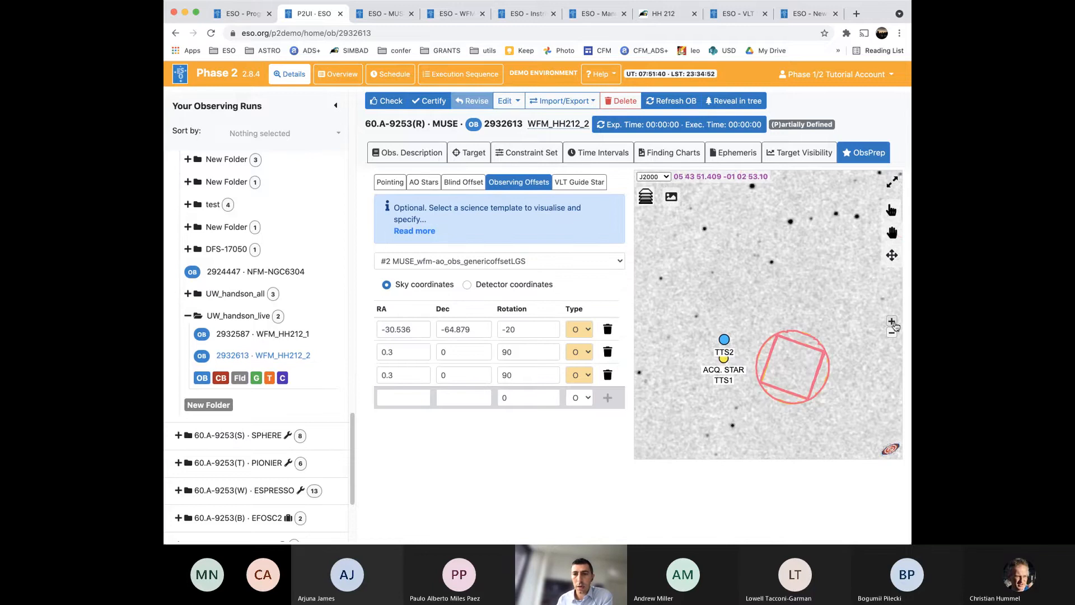
pyautogui.click(671, 198)
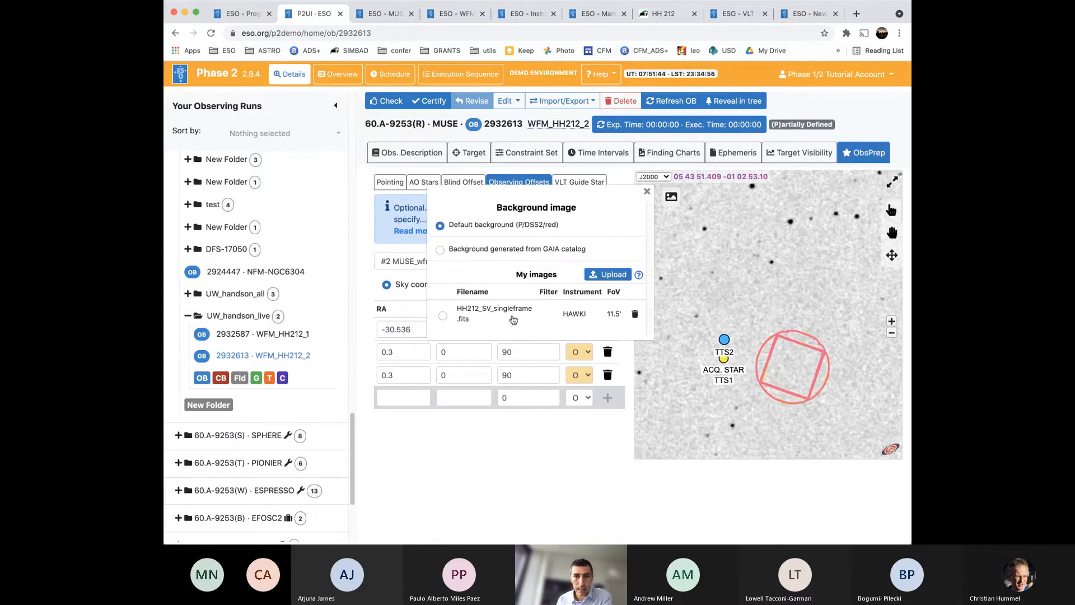
pyautogui.click(443, 317)
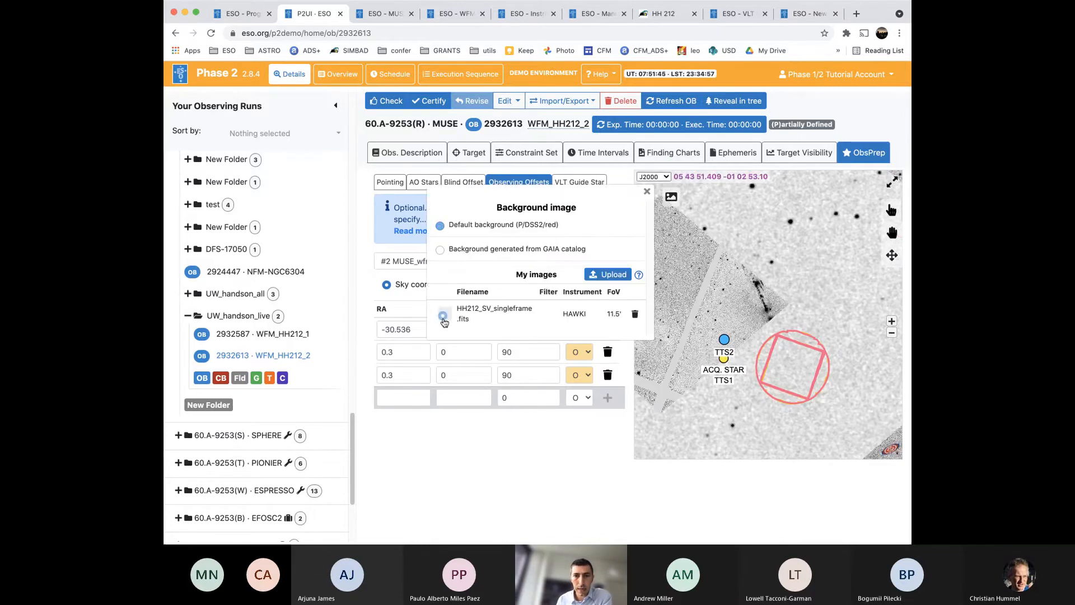
pyautogui.click(647, 192)
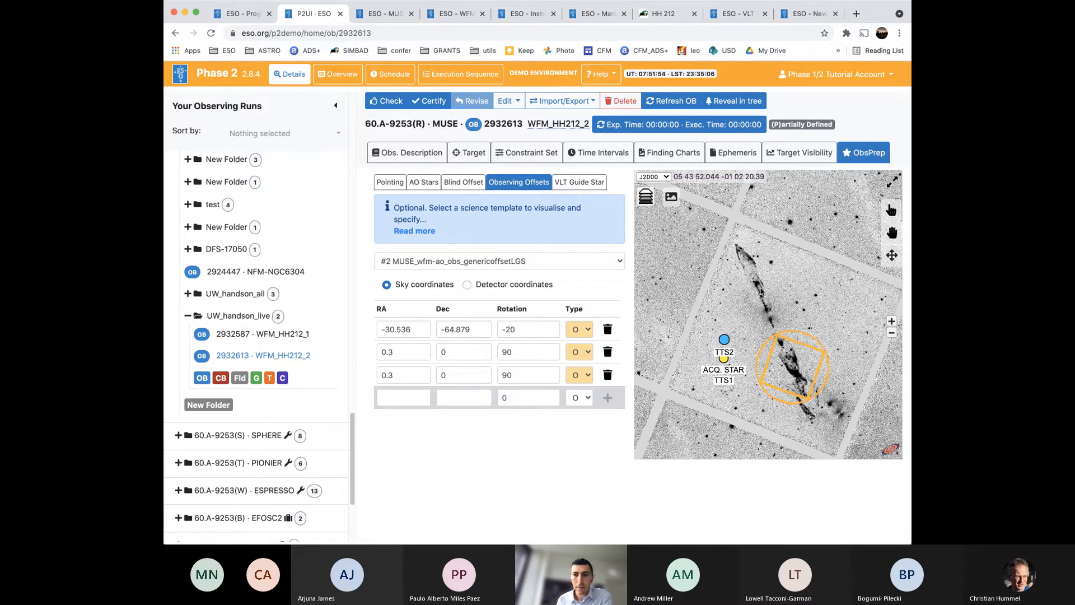
# Add an observing offset on the upper part of the HH 212 jet, at about RA 36.057 and Dec 83.985 arcsec
pyautogui.click(763, 301)
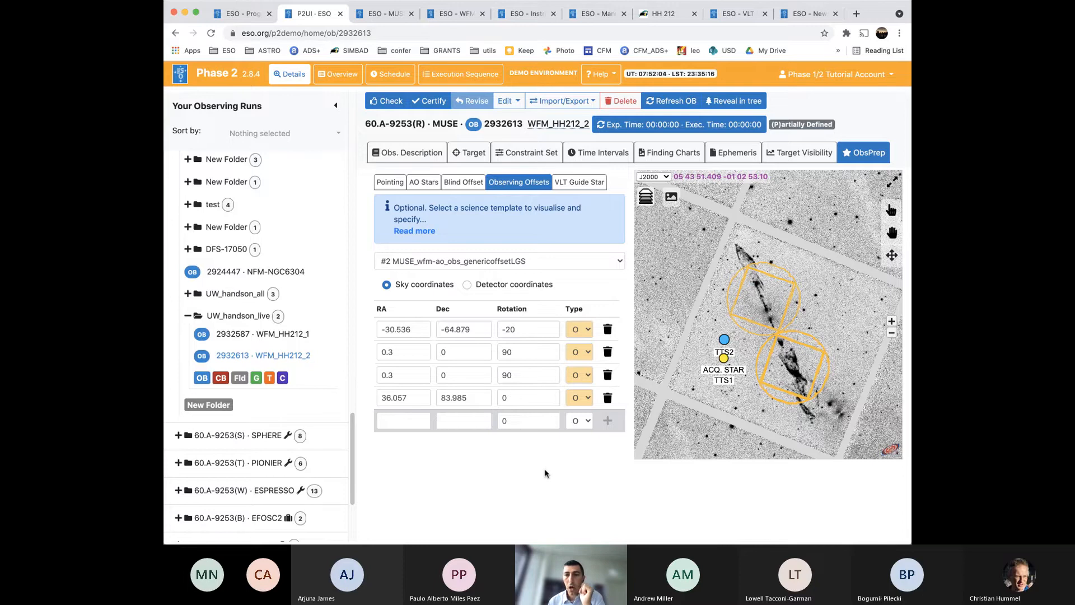
pyautogui.moveTo(372, 390); pyautogui.dragTo(369, 385)
pyautogui.click(369, 387)
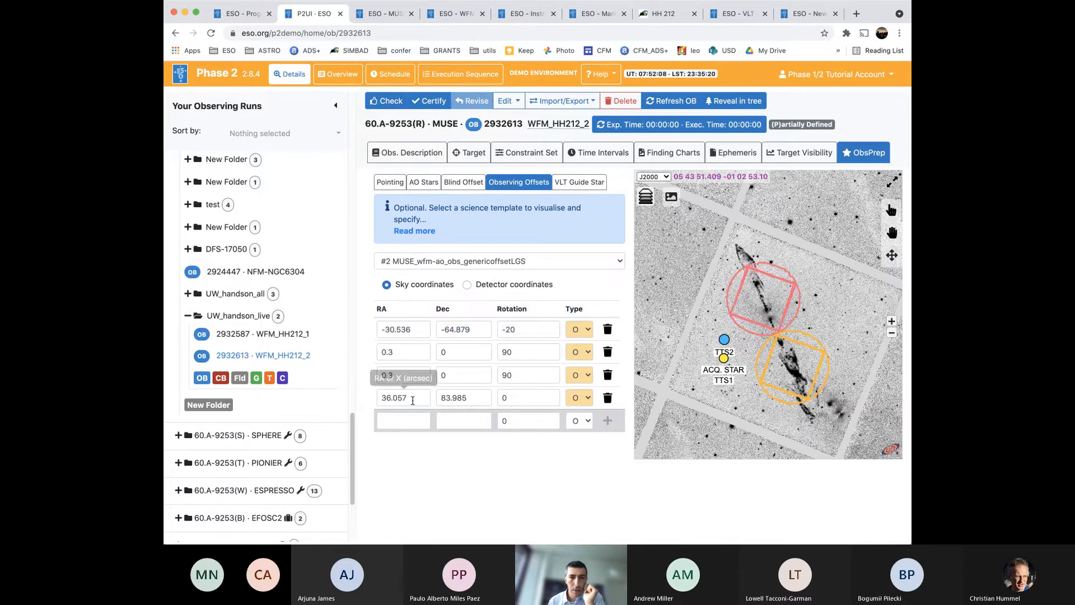
# Copy the new offset's RA value into the first offset row, setting it to 36.057
pyautogui.doubleClick(403, 399)
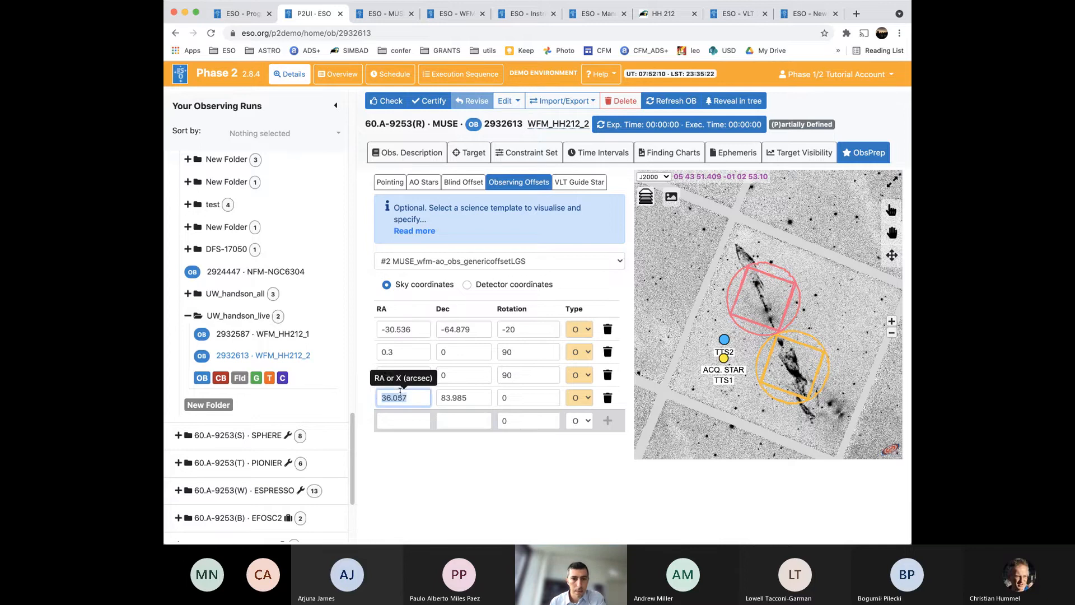
pyautogui.doubleClick(408, 328)
pyautogui.hotkey('ctrl', 'v')
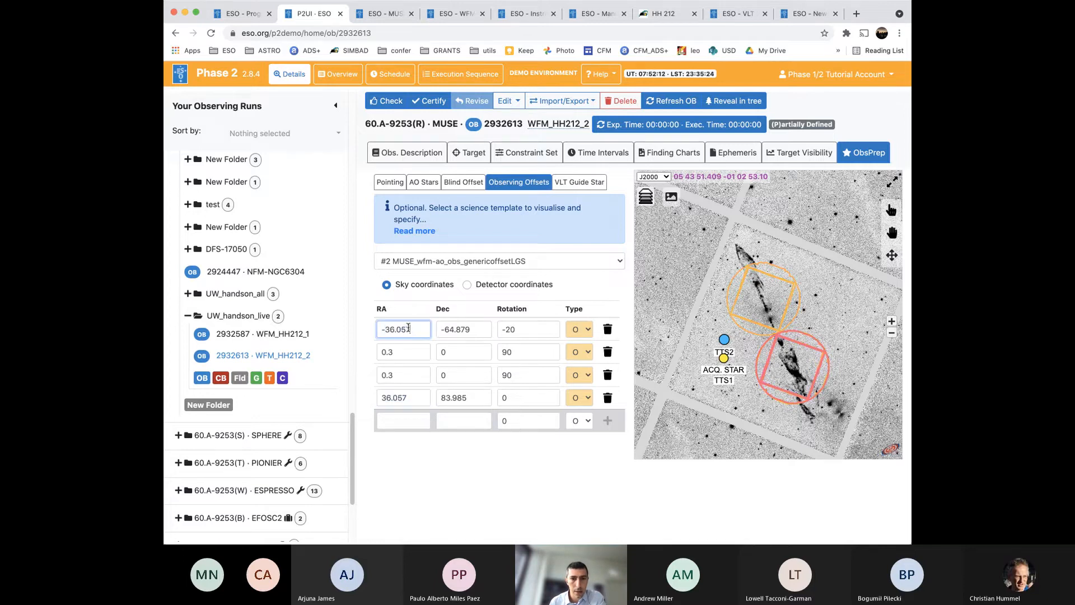
pyautogui.press('BackSpace')
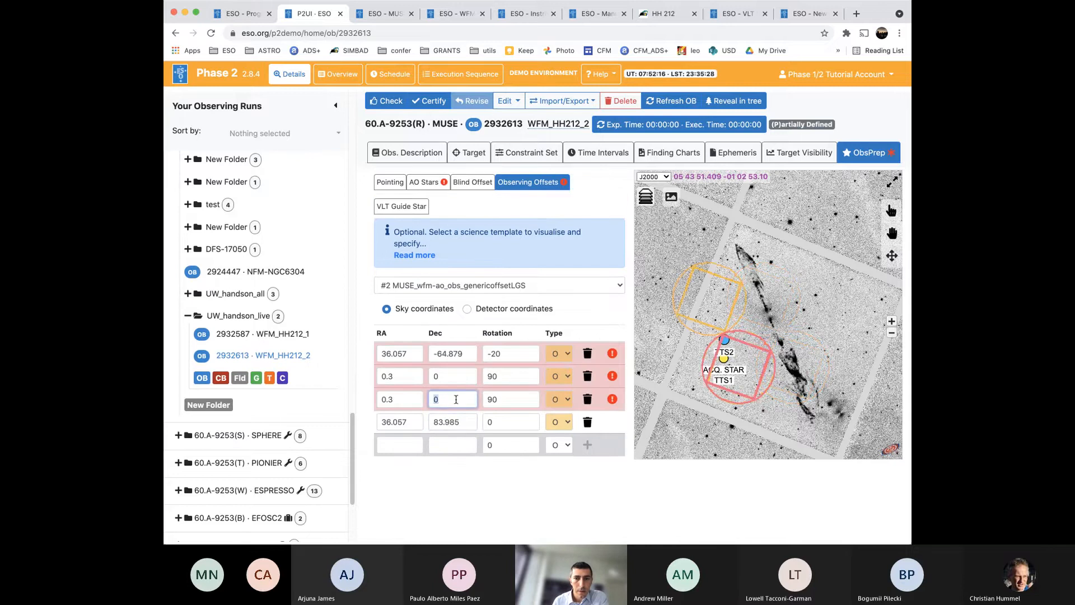
# Try to copy the last offset's Dec value of 83.985 into the first offset row
pyautogui.doubleClick(446, 422)
pyautogui.press('super+c')
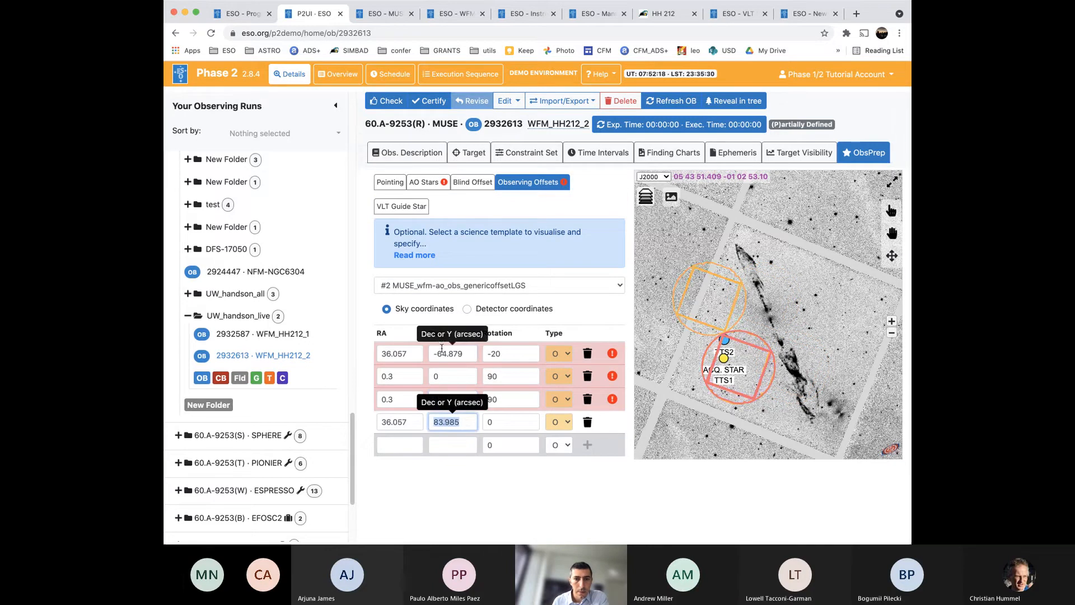
pyautogui.tripleClick(442, 351)
pyautogui.press('super+v')
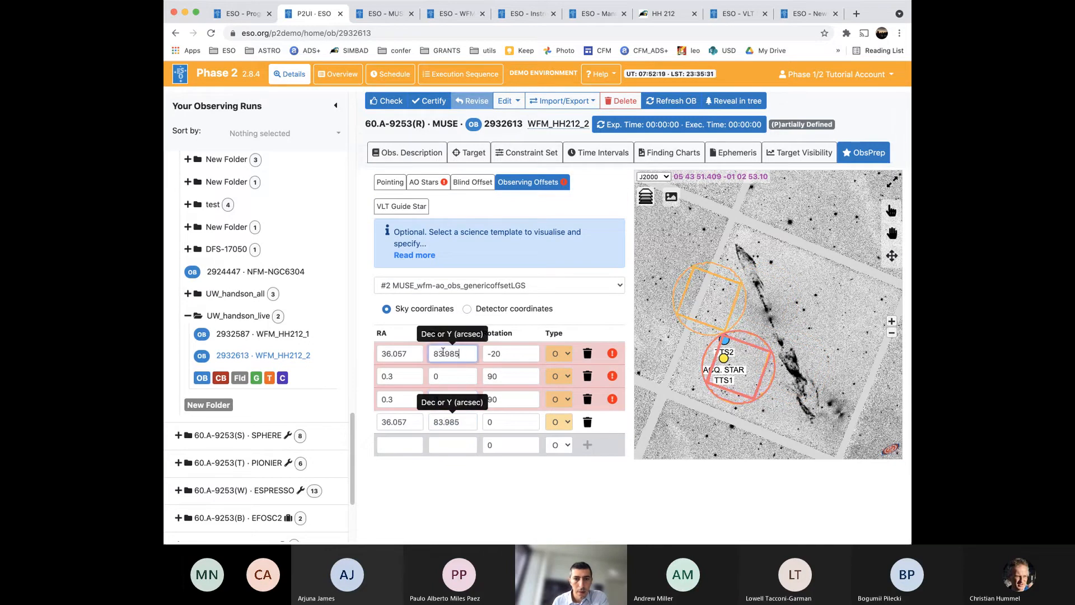
pyautogui.click(460, 424)
pyautogui.click(616, 426)
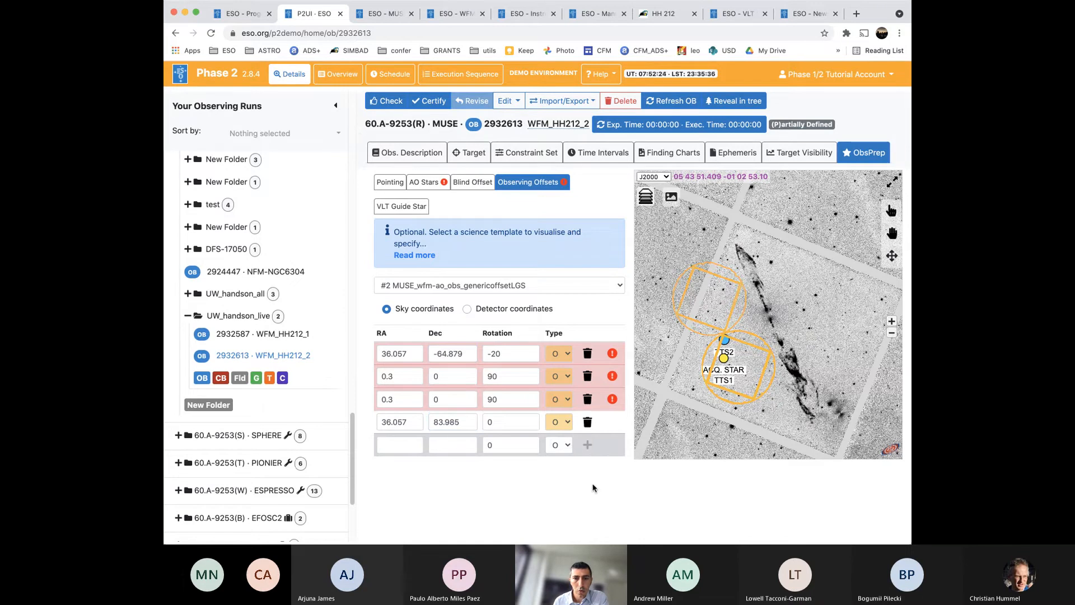
pyautogui.click(454, 423)
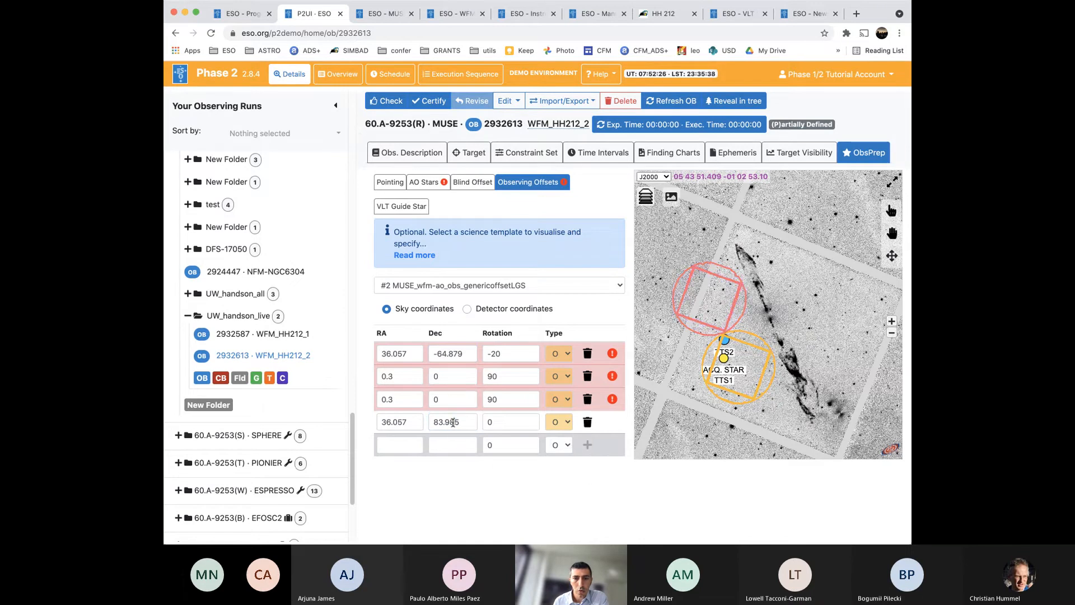
pyautogui.click(438, 351)
pyautogui.doubleClick(438, 351)
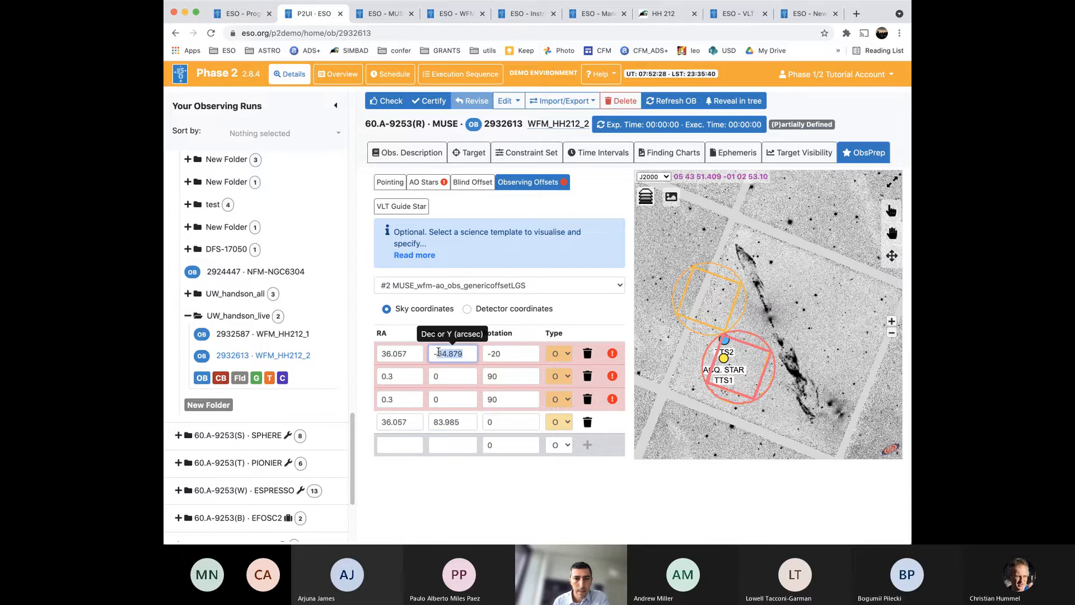
pyautogui.press('super+v')
pyautogui.click(445, 375)
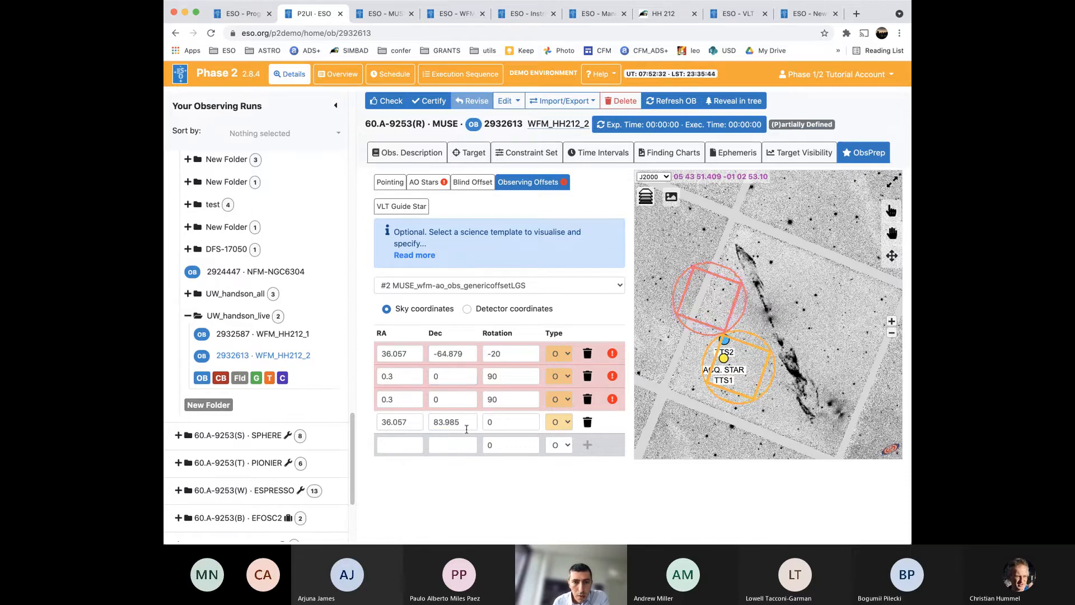
# Remove all existing observing offsets from the science template and dismiss the resulting error
pyautogui.moveTo(611, 354)
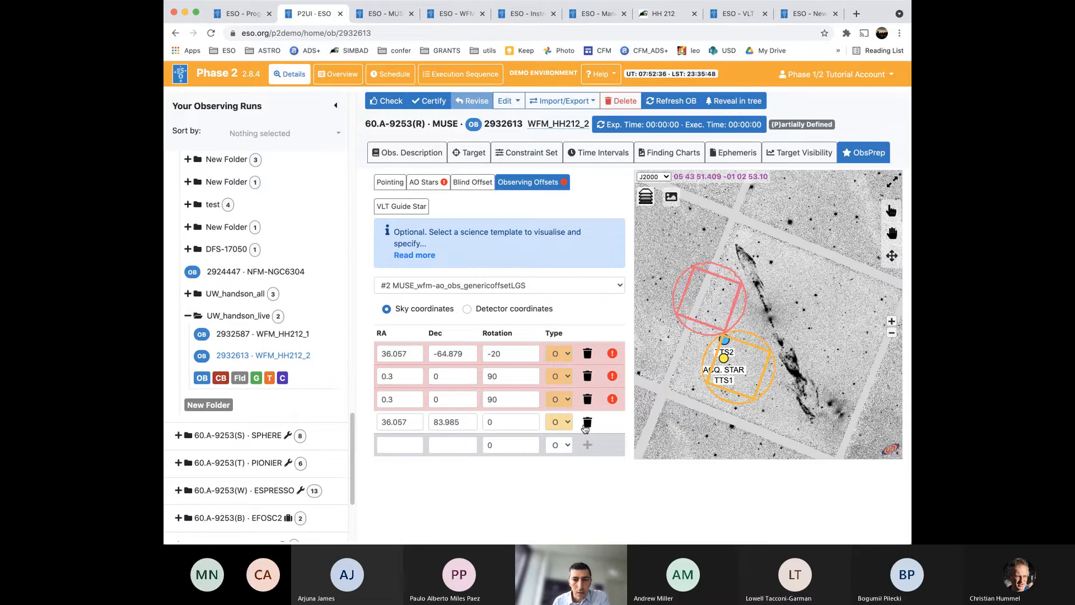
pyautogui.click(588, 354)
pyautogui.click(588, 354)
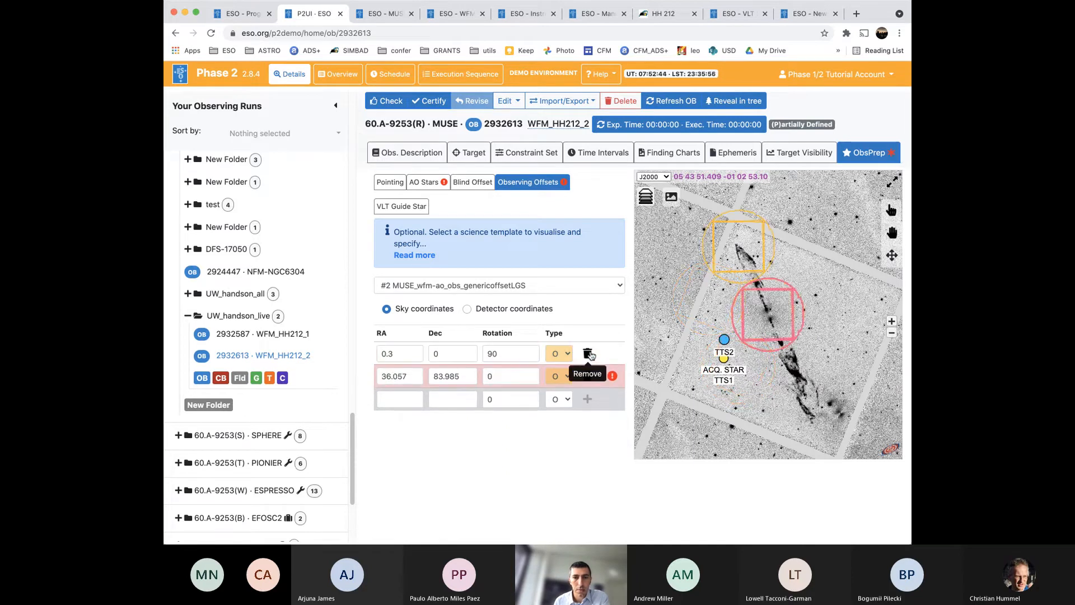
pyautogui.click(588, 354)
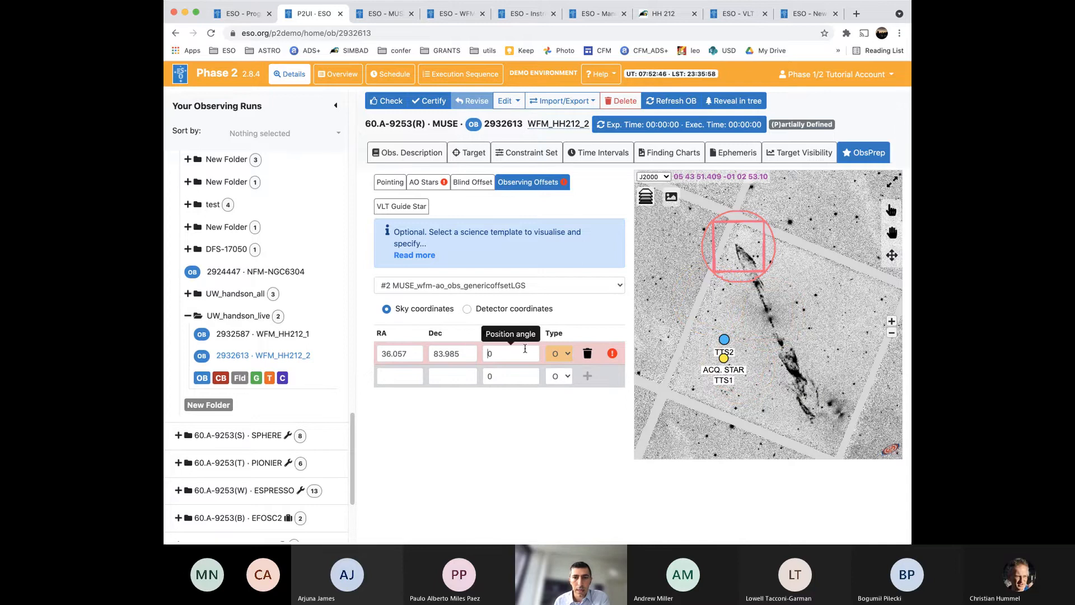
pyautogui.click(488, 352)
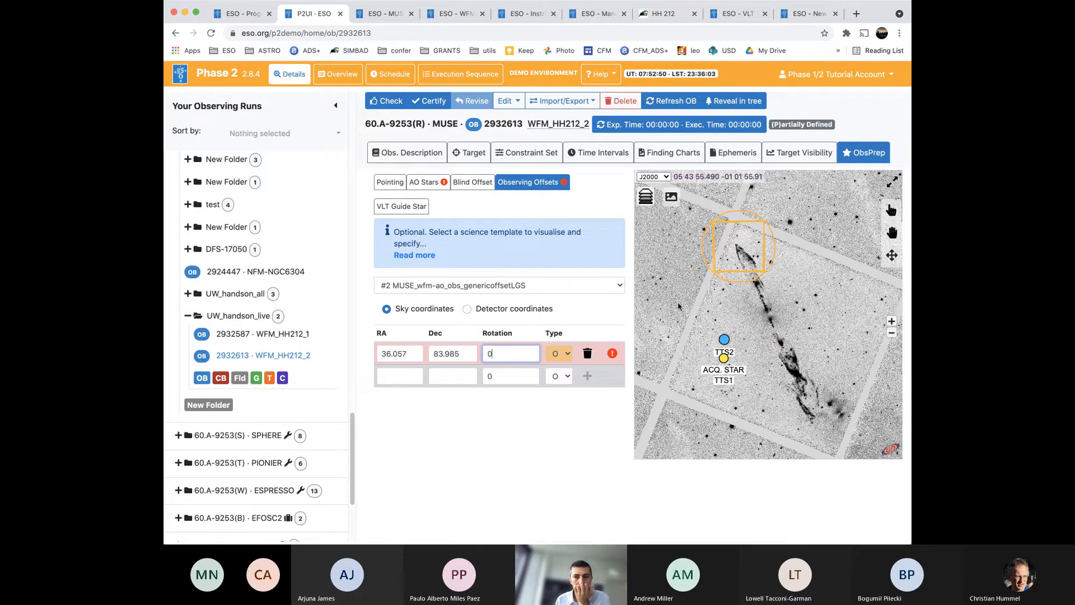
pyautogui.click(580, 355)
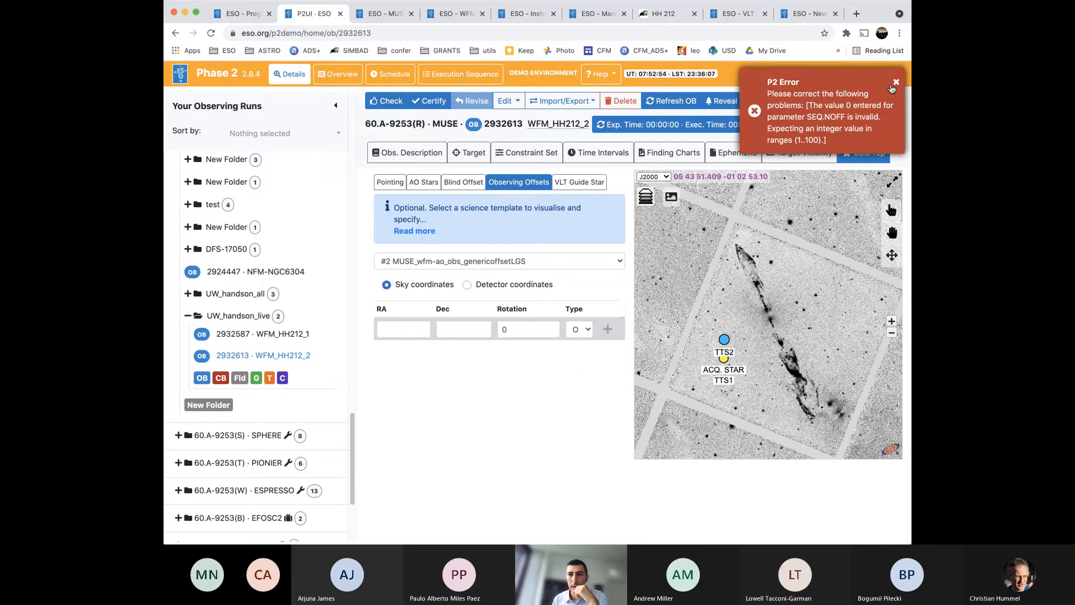
pyautogui.click(896, 84)
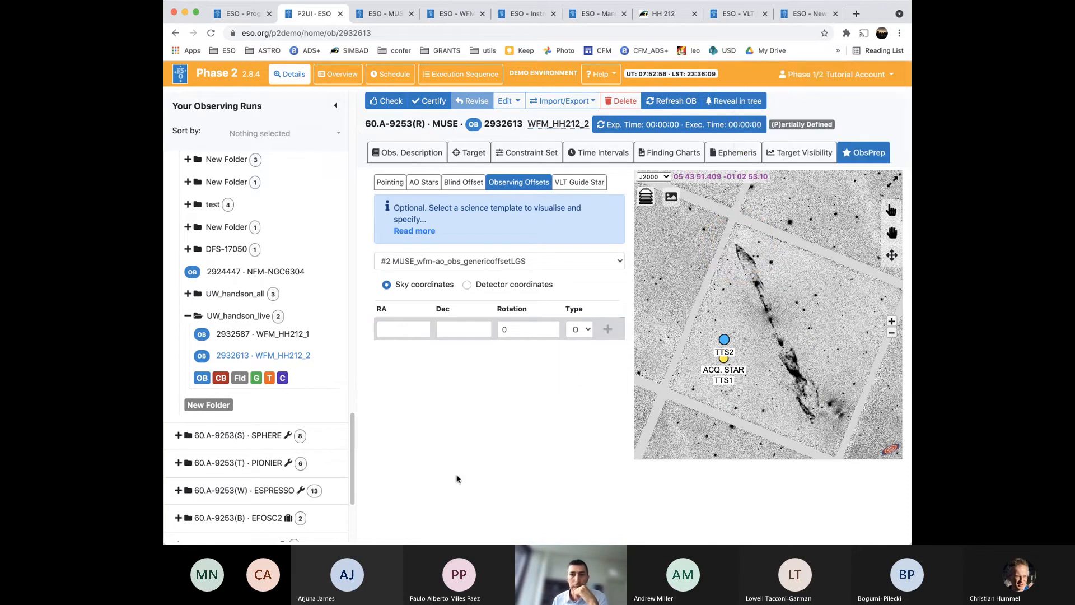
# Place a new first offset on the upper jet at about RA 11.562 and Dec 36.109 arcsec, with rotation -20
pyautogui.click(758, 286)
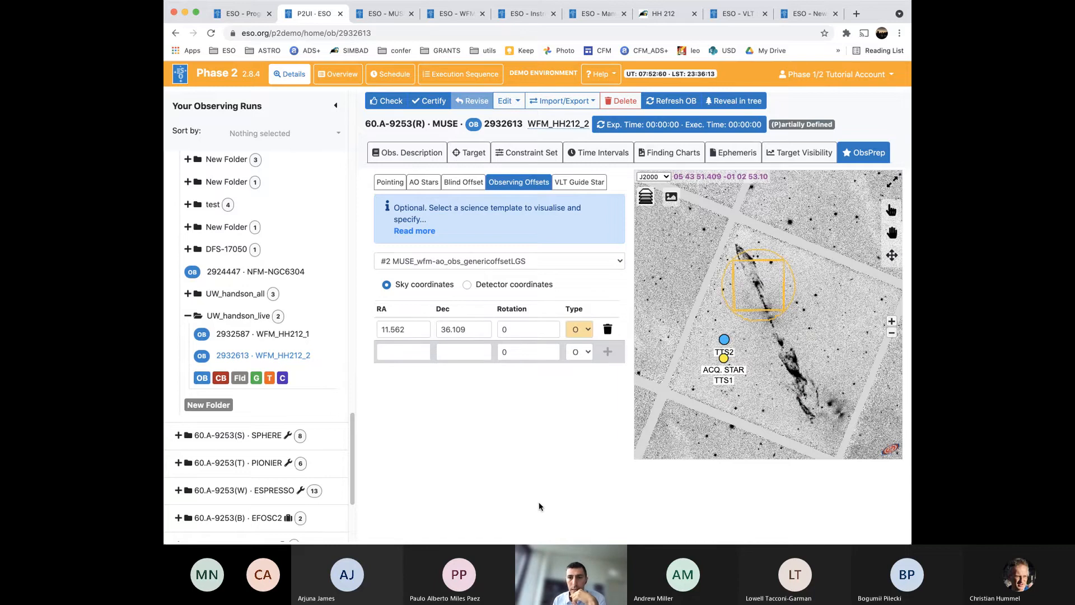
pyautogui.click(526, 329)
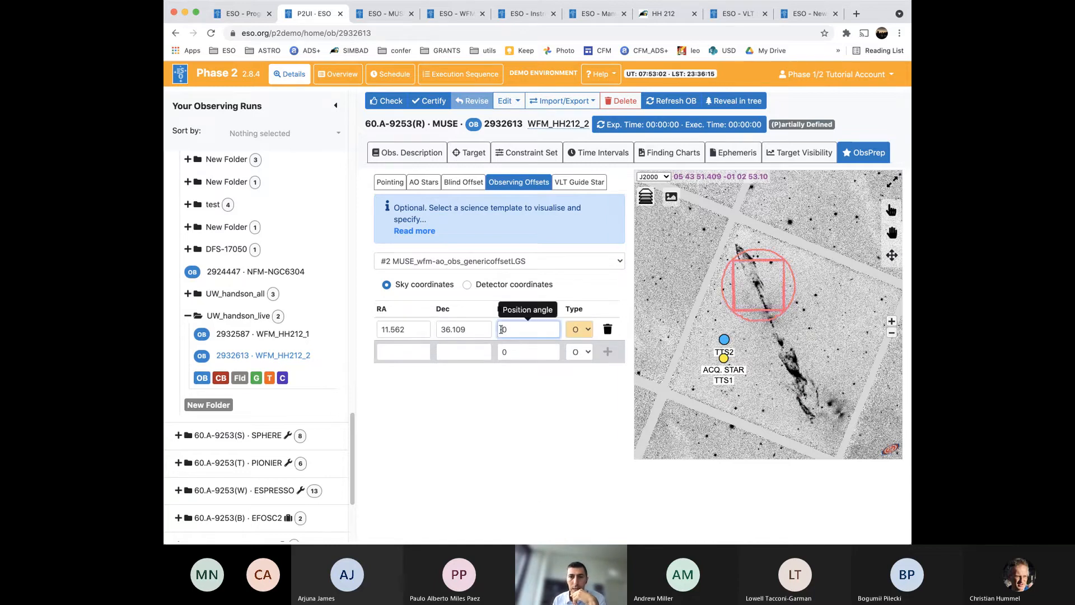
pyautogui.write('-2')
pyautogui.click(582, 376)
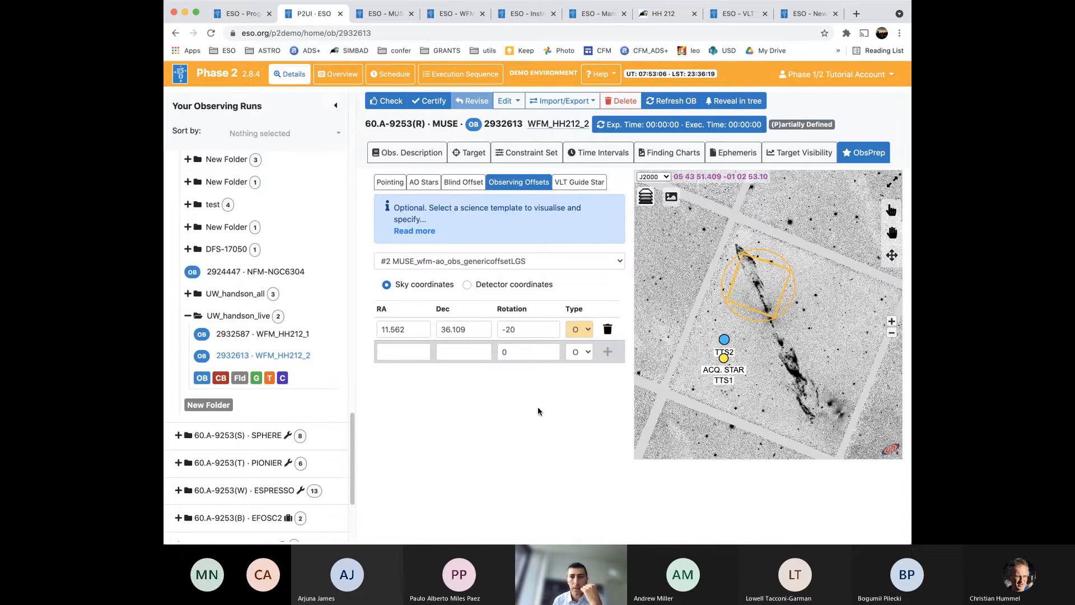
# Try to add a second observing offset with RA 0.3, Dec 0 and rotation 90
pyautogui.click(399, 354)
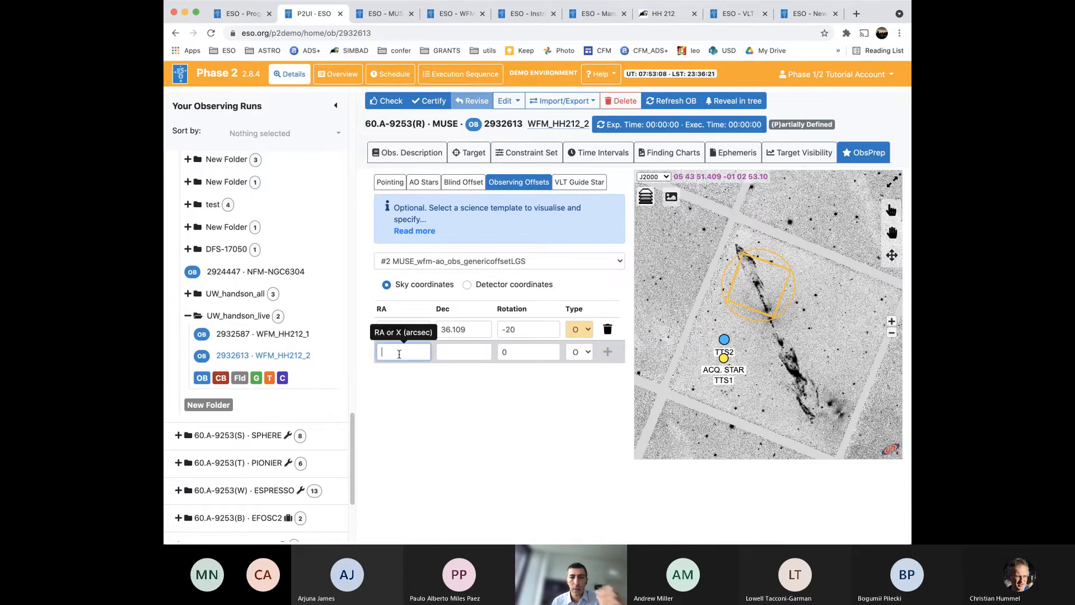
pyautogui.write('0.3')
pyautogui.press('Tab')
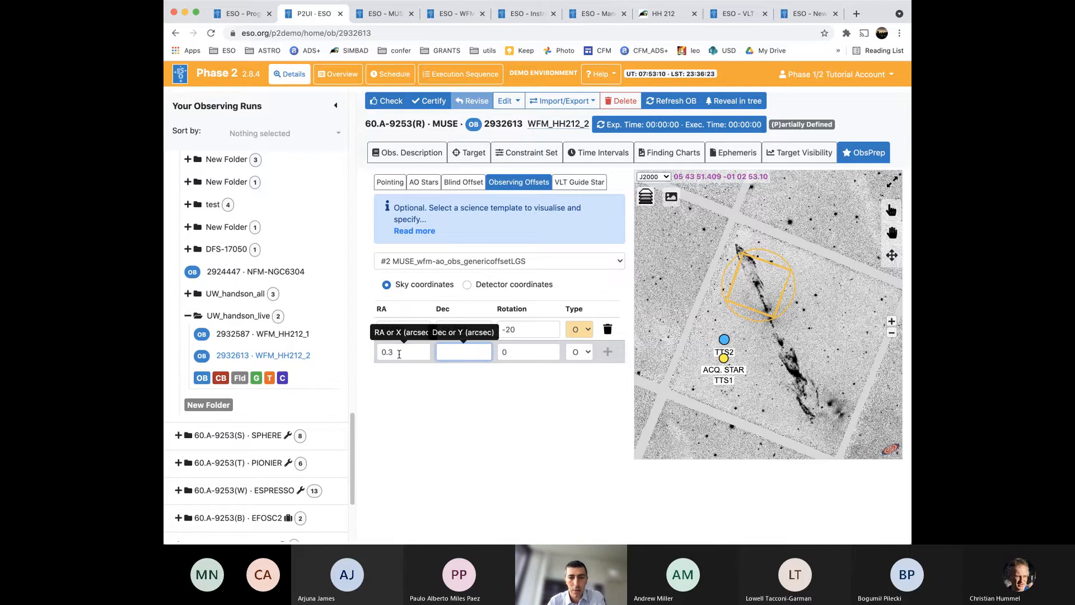
pyautogui.write('0')
pyautogui.press('Tab')
pyautogui.write('90')
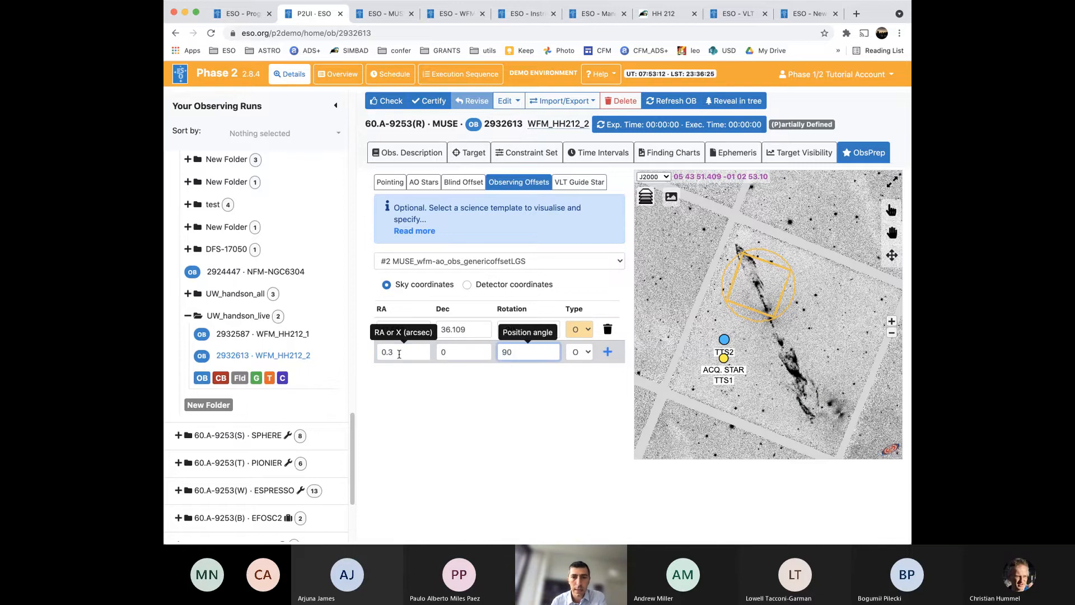
pyautogui.click(429, 388)
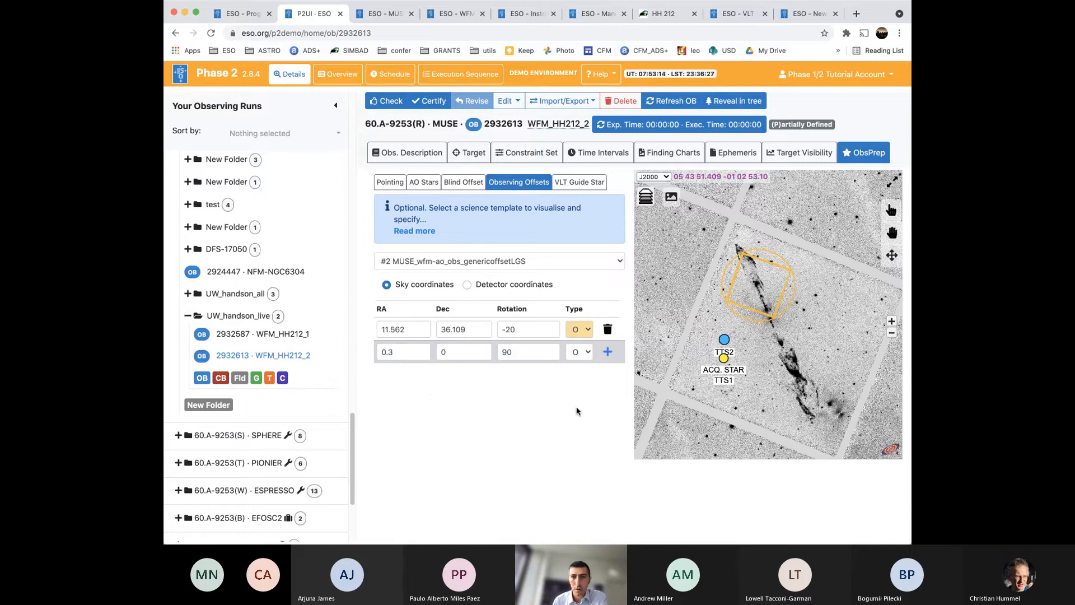
pyautogui.click(610, 352)
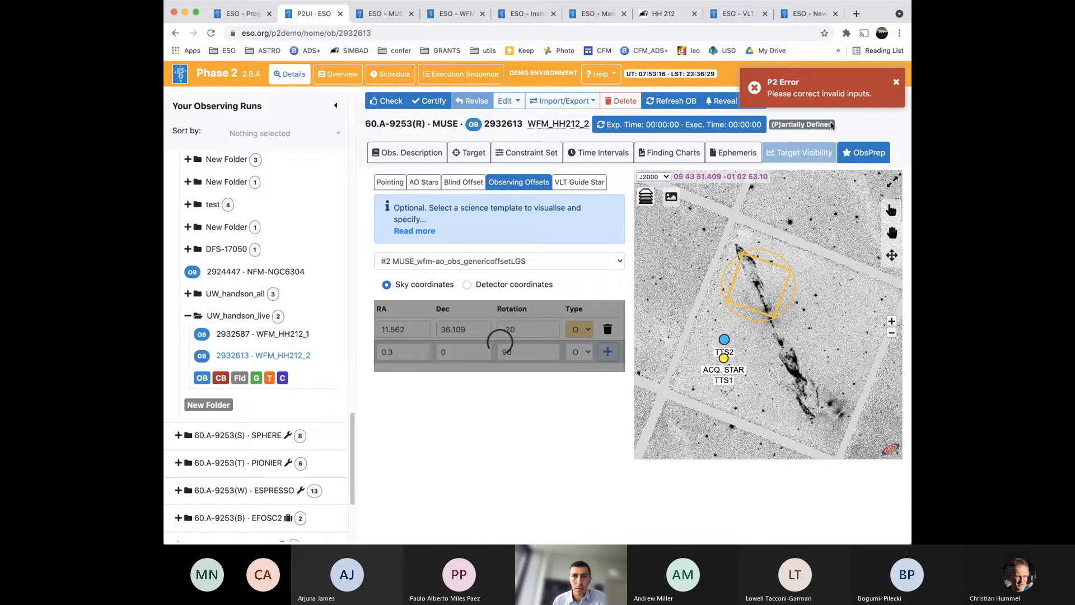
pyautogui.click(511, 182)
pyautogui.click(511, 182)
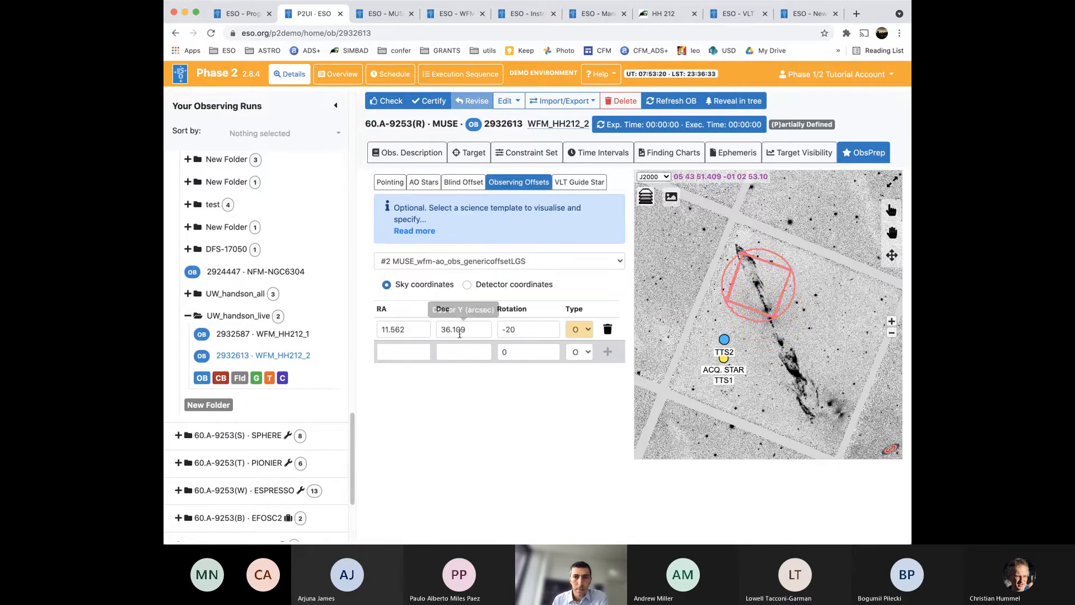
# Add a second observing offset with RA 0.3, Dec 0 and rotation 90 to the science template
pyautogui.click(411, 352)
pyautogui.write('0.3')
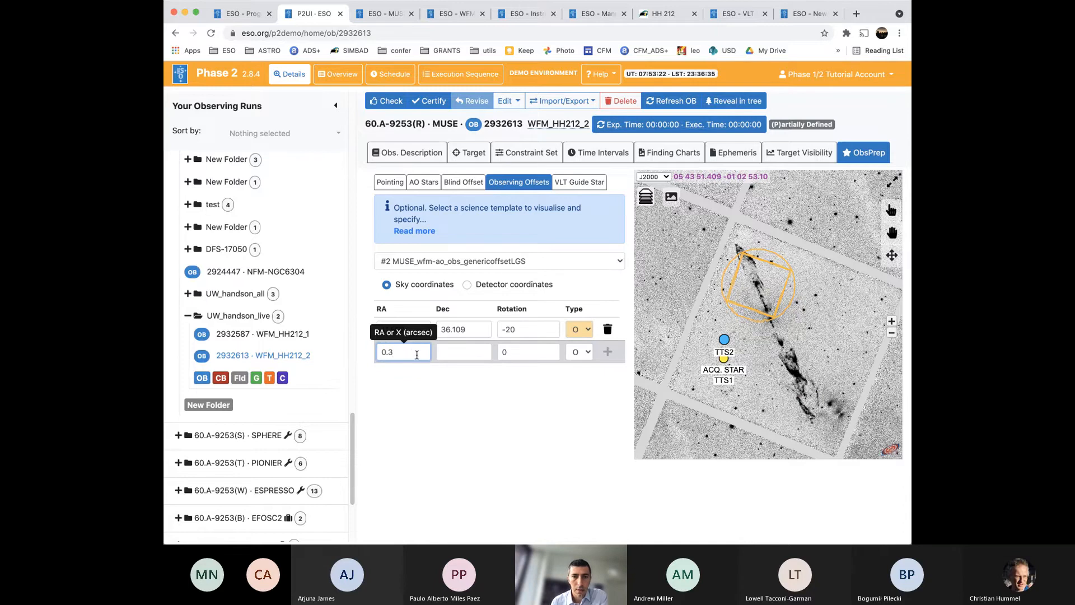
pyautogui.click(448, 351)
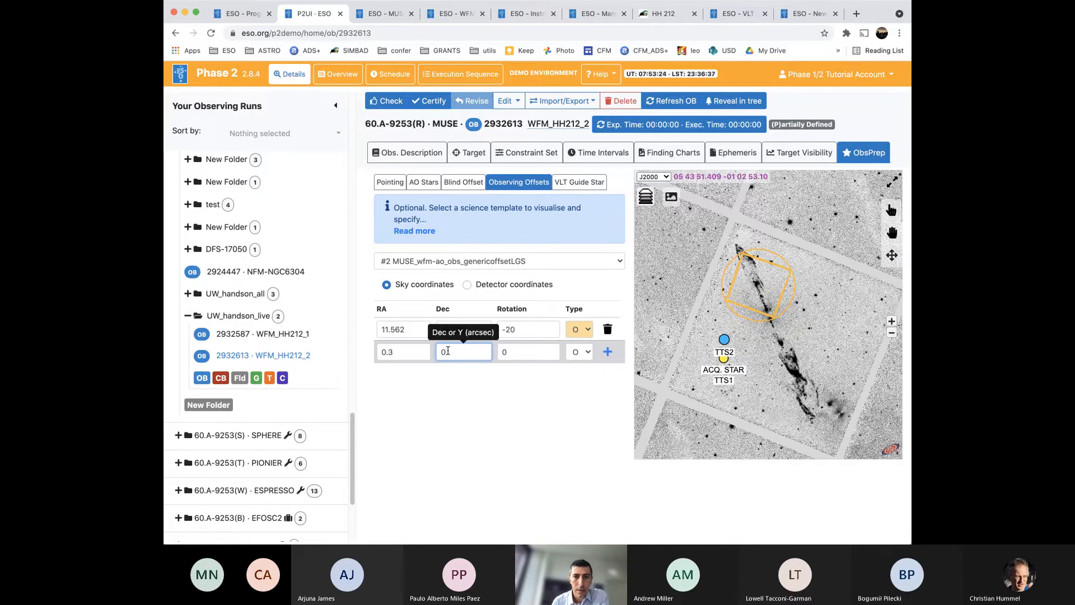
pyautogui.write('0')
pyautogui.click(519, 350)
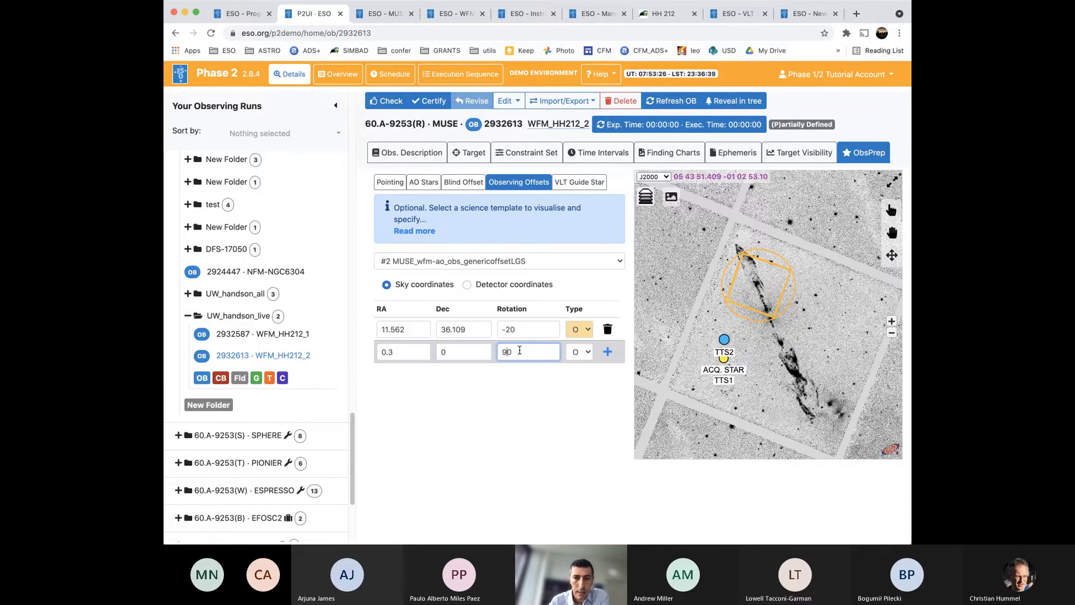
pyautogui.click(522, 403)
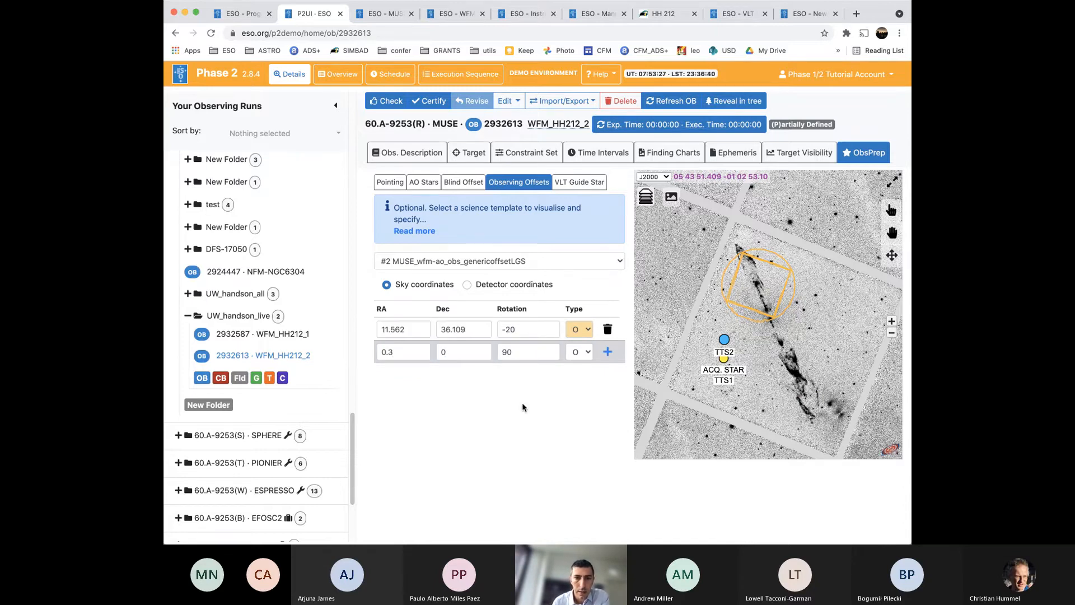
pyautogui.click(607, 353)
# Try to add a third observing offset with RA 0, Dec 0.3 and rotation 90
pyautogui.click(415, 375)
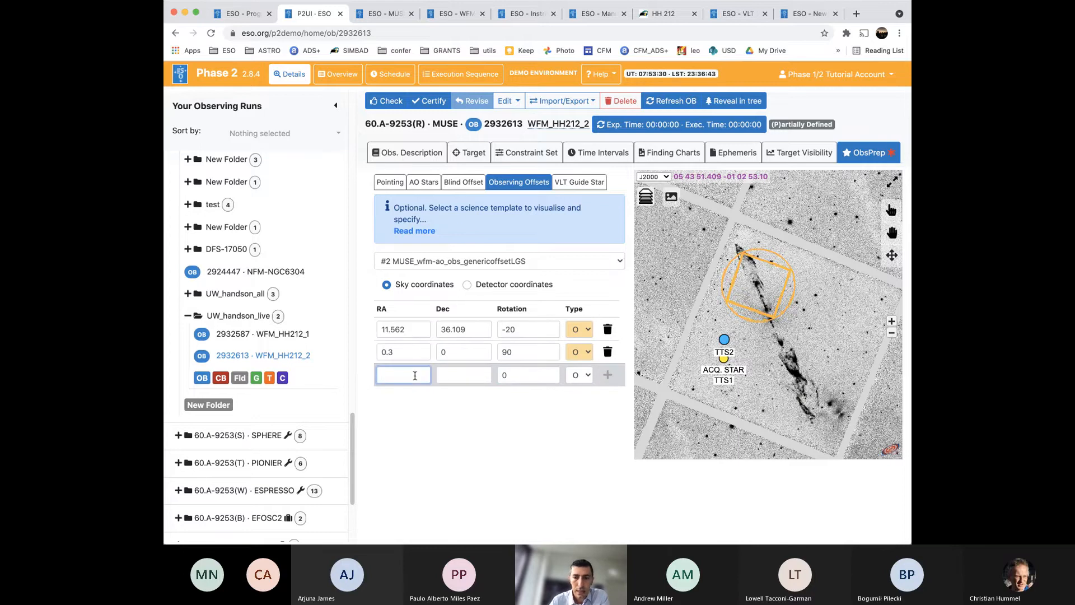
pyautogui.write('0')
pyautogui.click(457, 383)
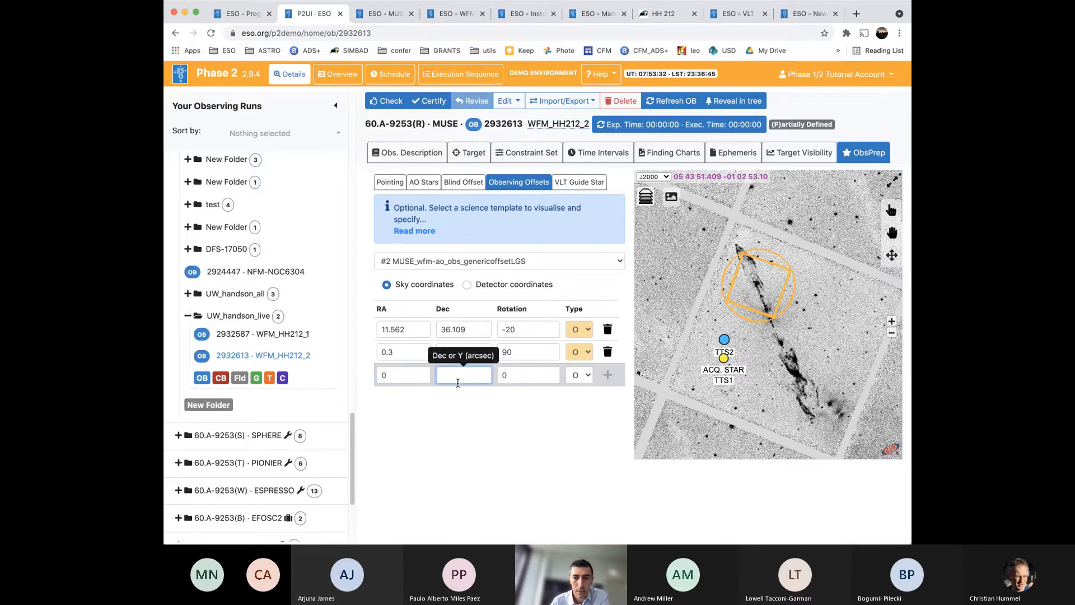
pyautogui.click(501, 378)
pyautogui.write('9')
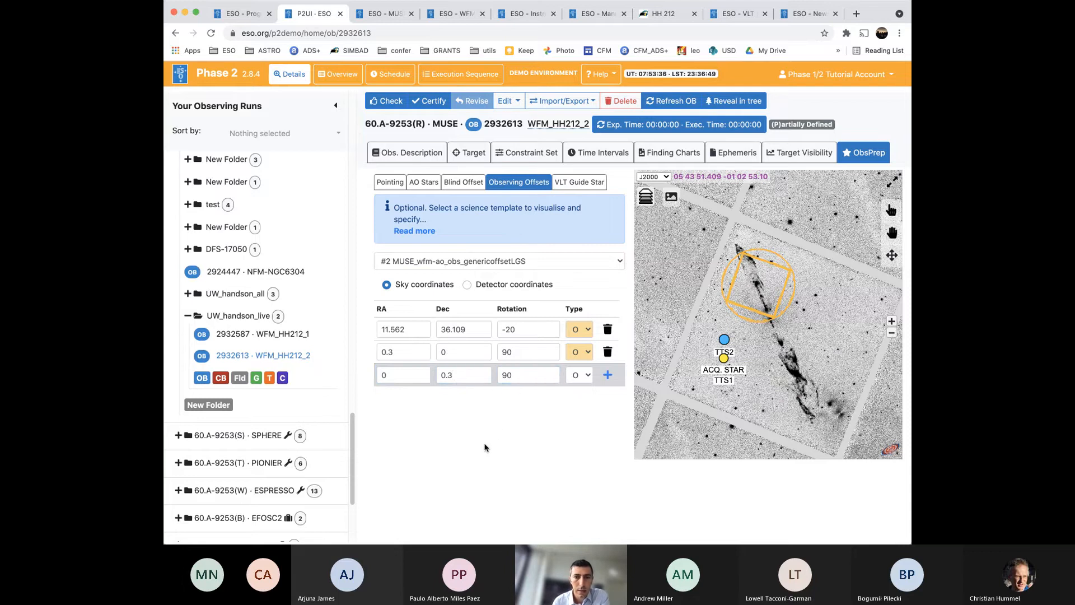
pyautogui.click(607, 374)
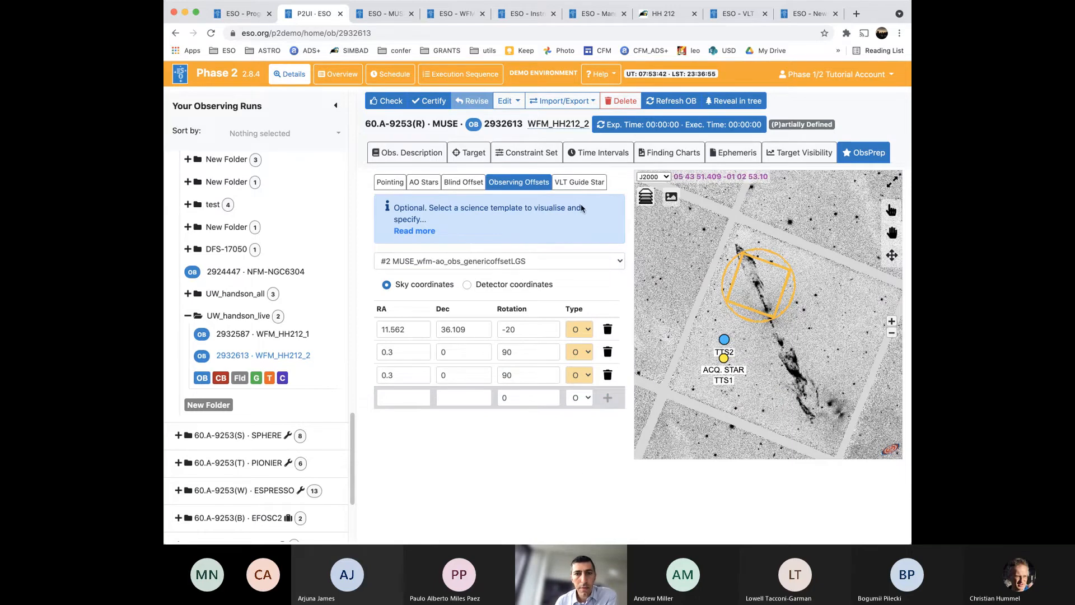
# Check the VLT guide star and the offset lists in the science template of WFM_HH212_2
pyautogui.click(573, 184)
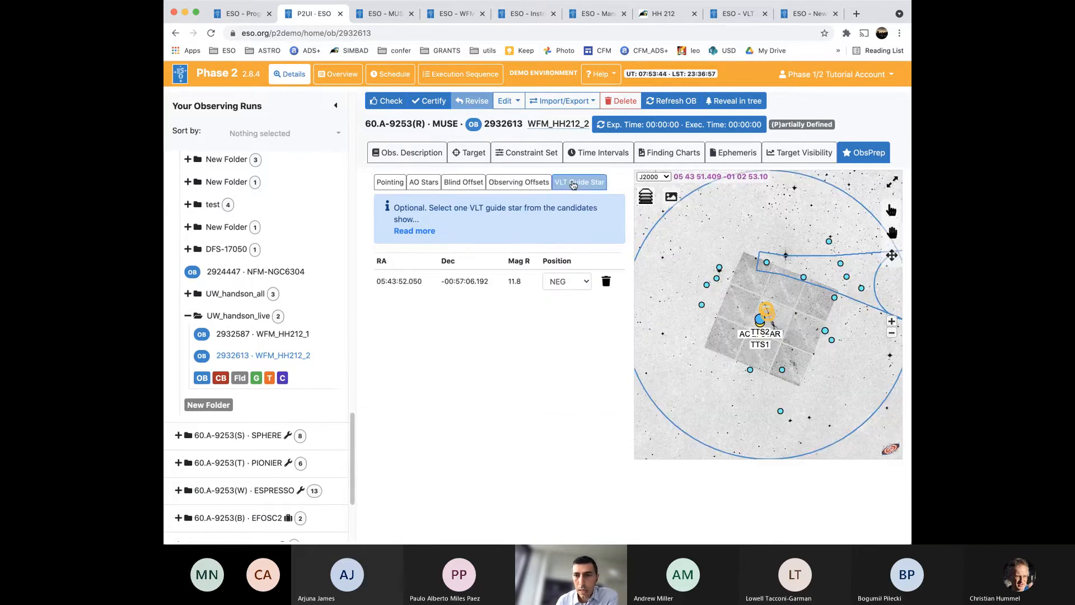
pyautogui.click(518, 182)
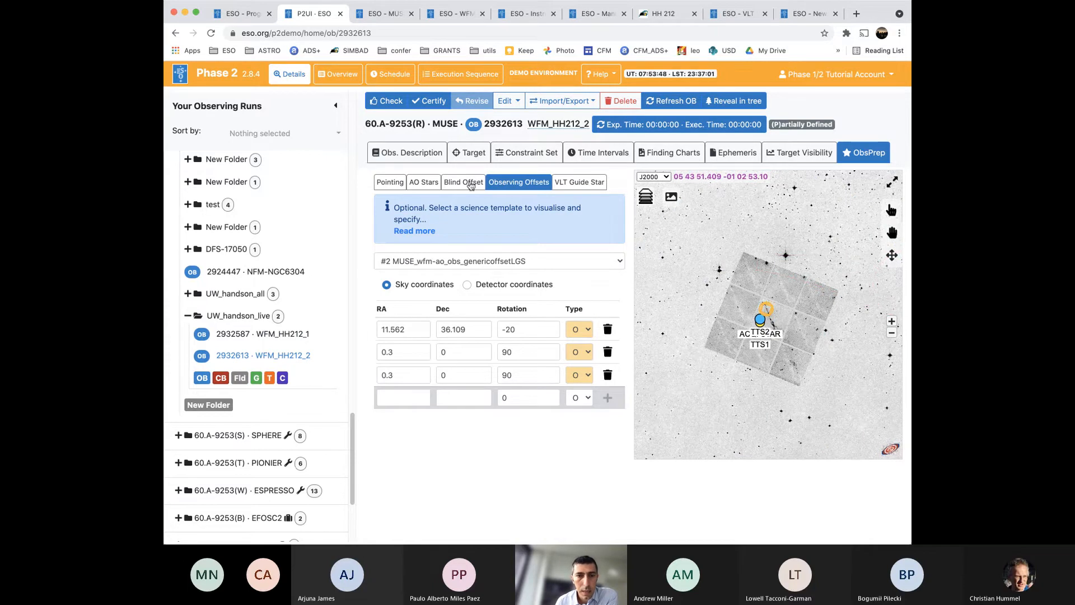
pyautogui.click(415, 159)
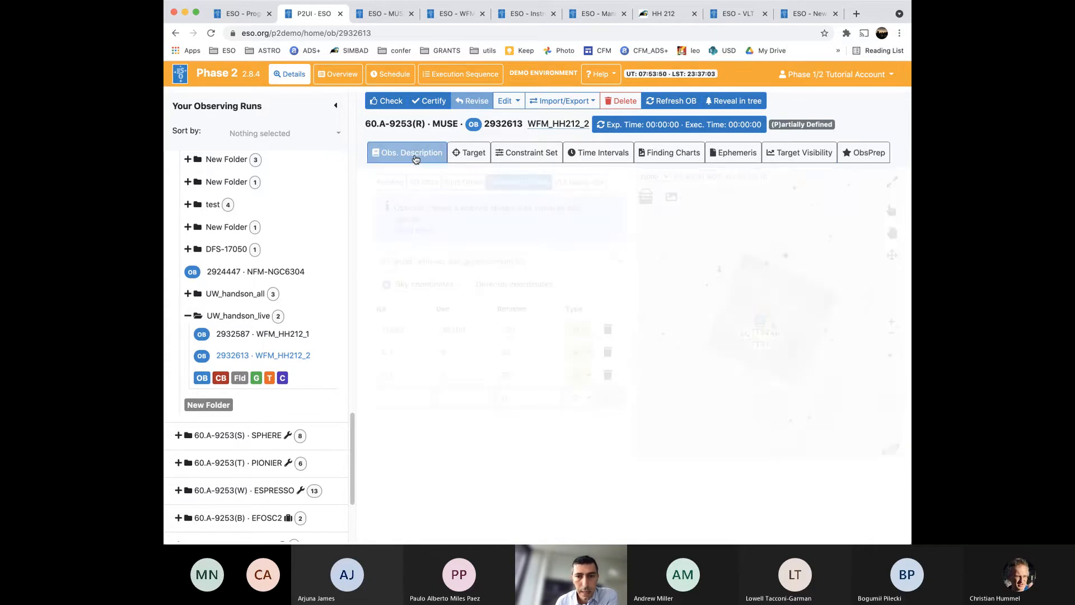
pyautogui.scroll(-5, 794, 458)
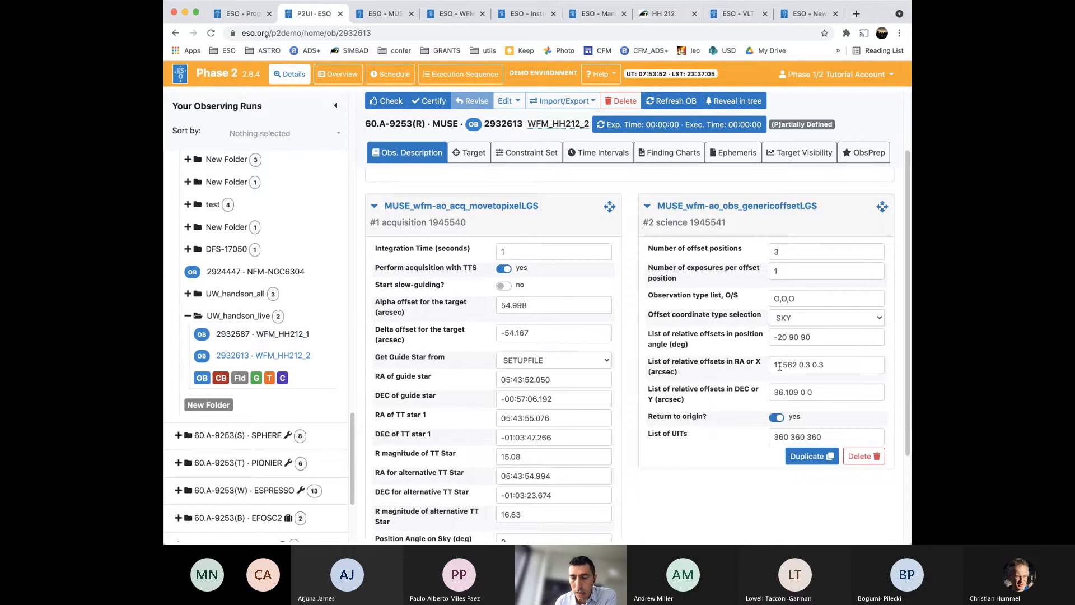
pyautogui.scroll(-1, 751, 501)
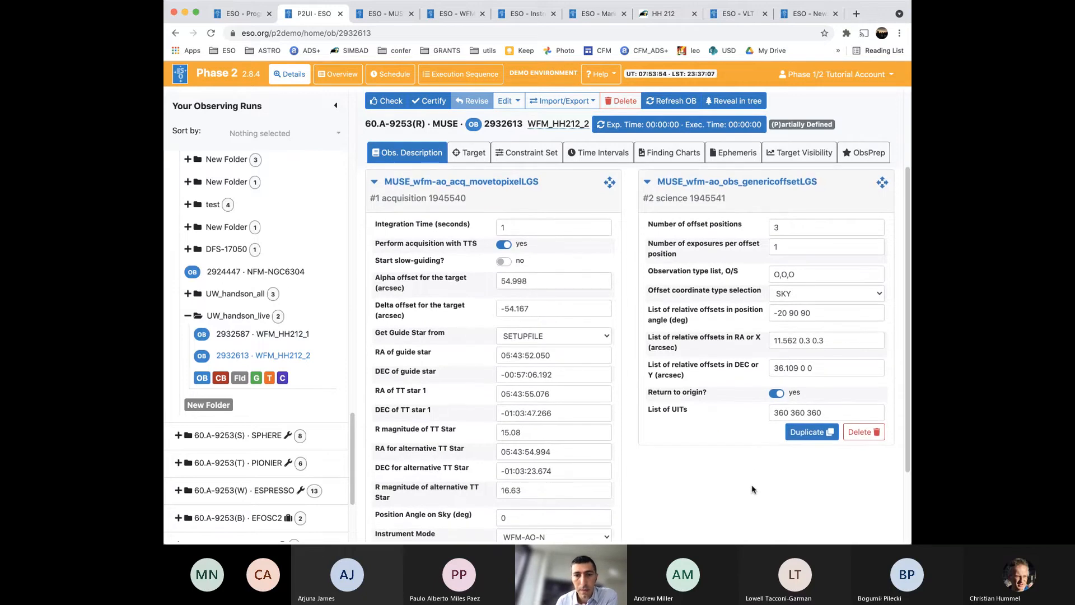
pyautogui.scroll(4, 753, 486)
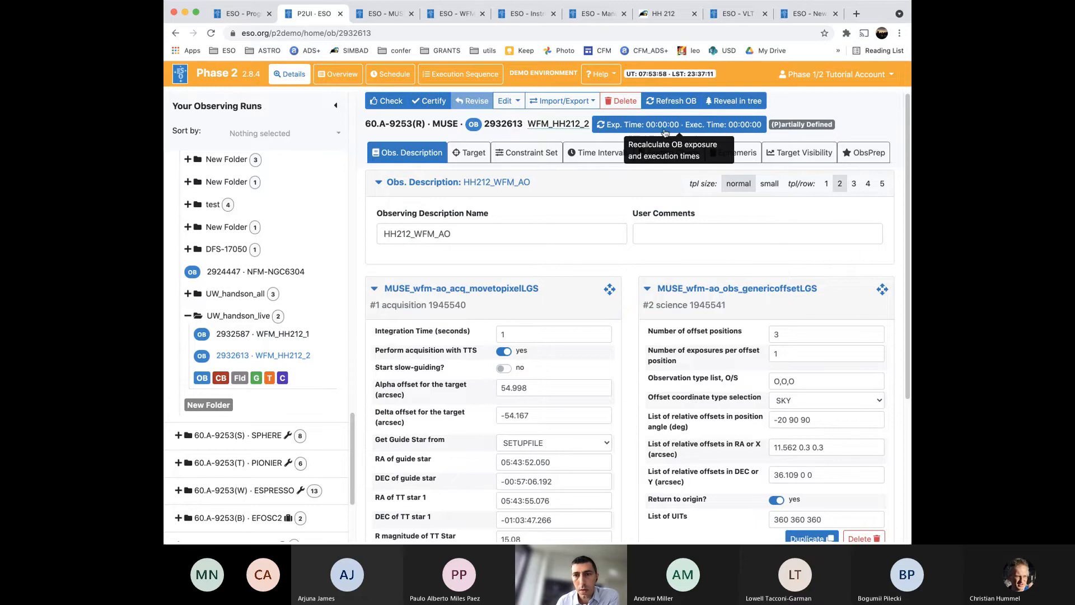
# Recalculate the exposure and execution times of WFM_HH212_2 and generate its finding charts
pyautogui.click(643, 124)
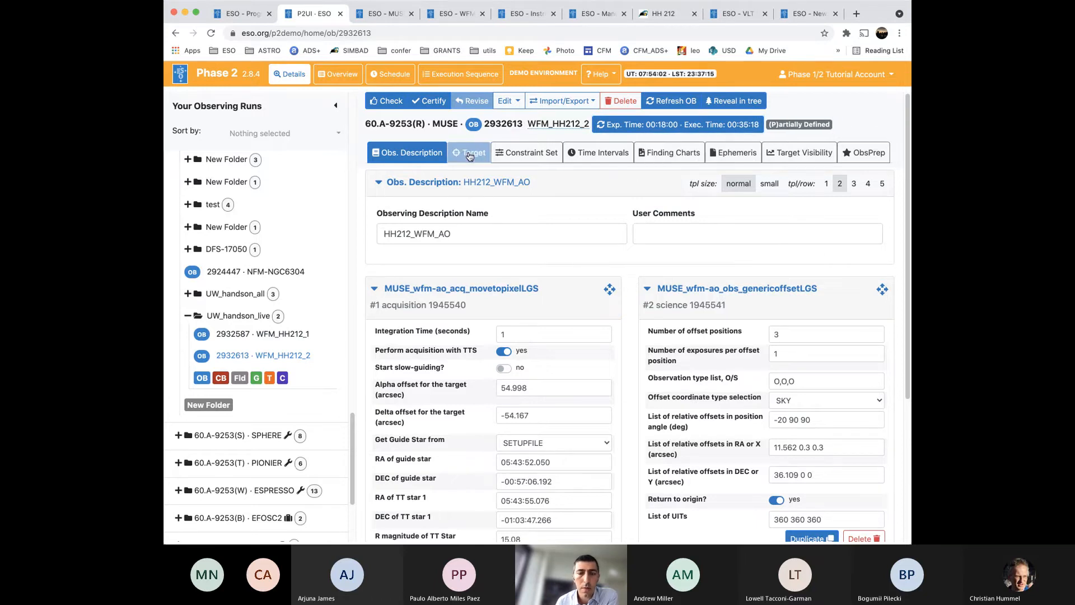
pyautogui.click(651, 159)
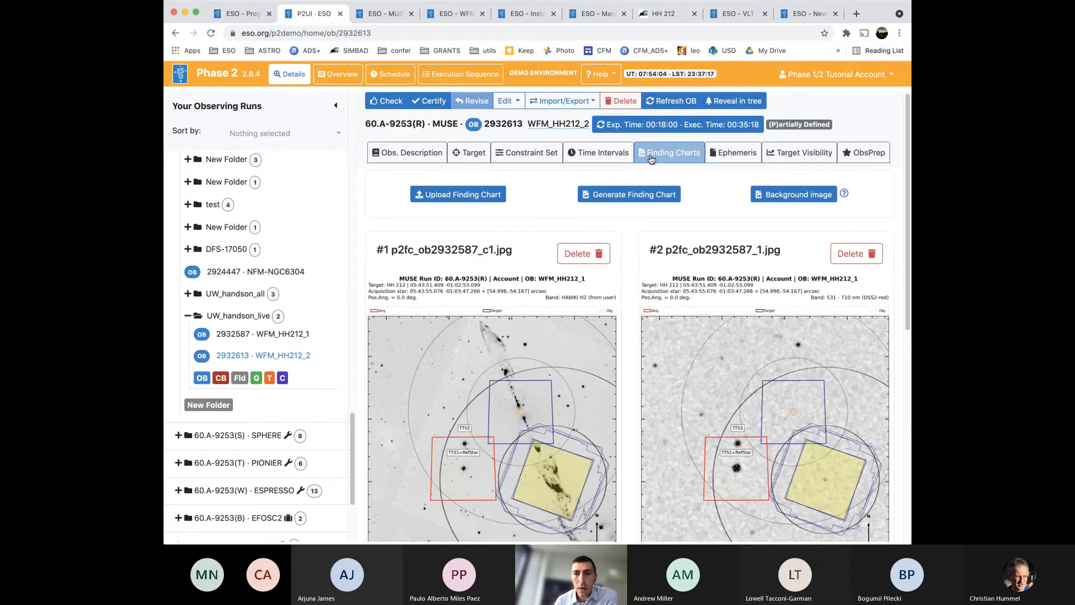
pyautogui.click(634, 198)
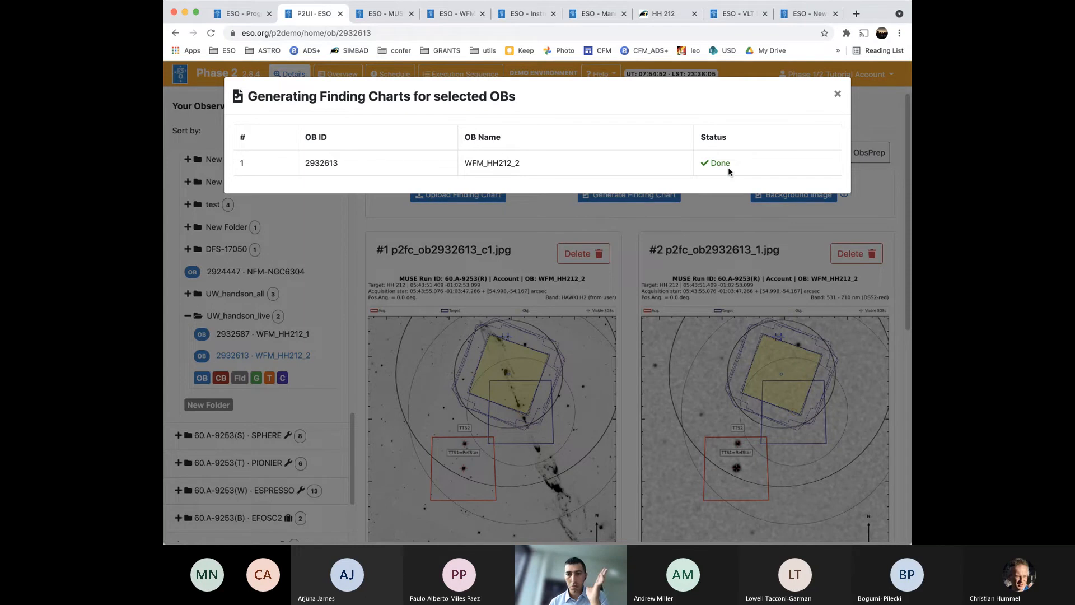
pyautogui.click(837, 97)
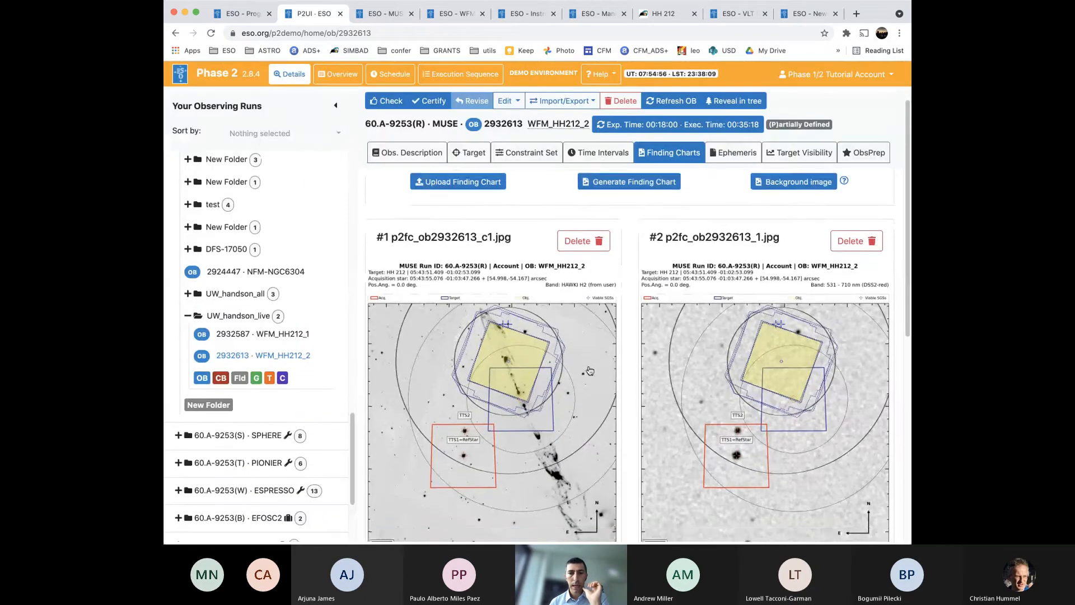
# Compare the finding charts of WFM_HH212_2 with those of WFM_HH212_1
pyautogui.scroll(-2, 590, 371)
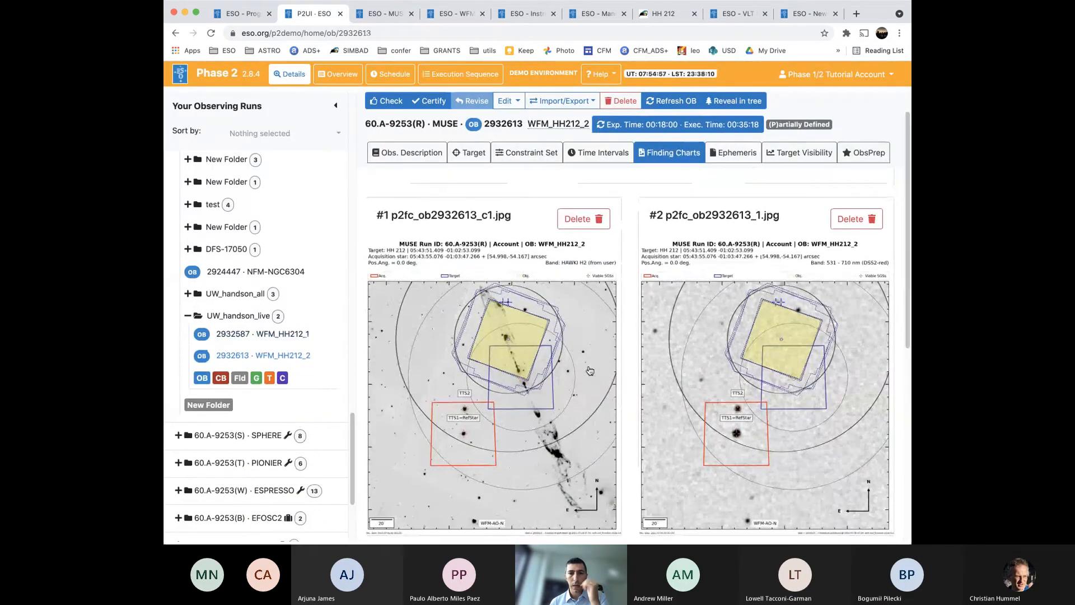
pyautogui.click(290, 336)
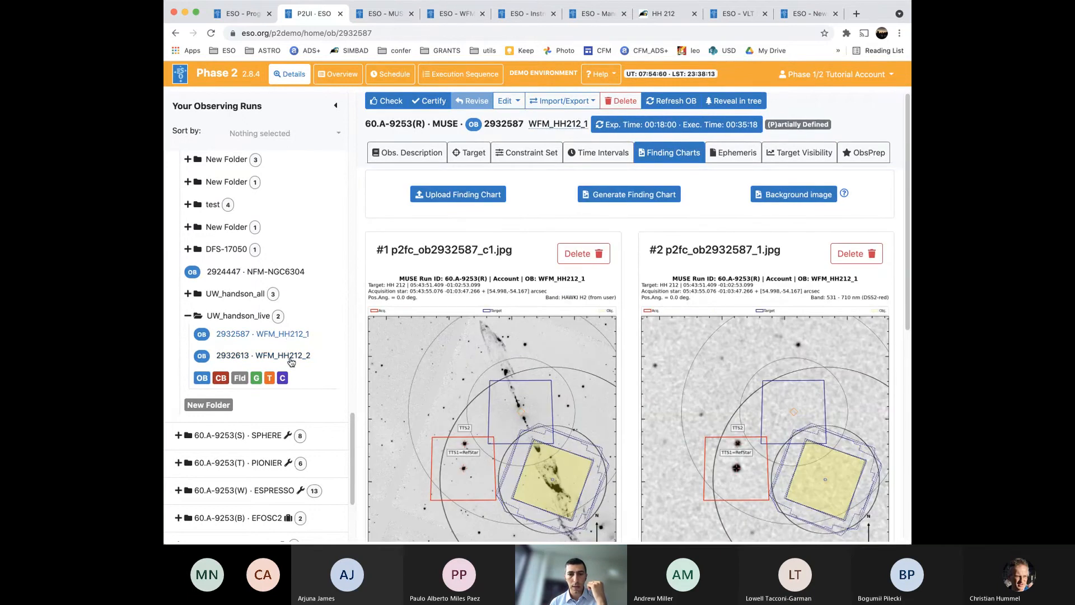
pyautogui.click(291, 358)
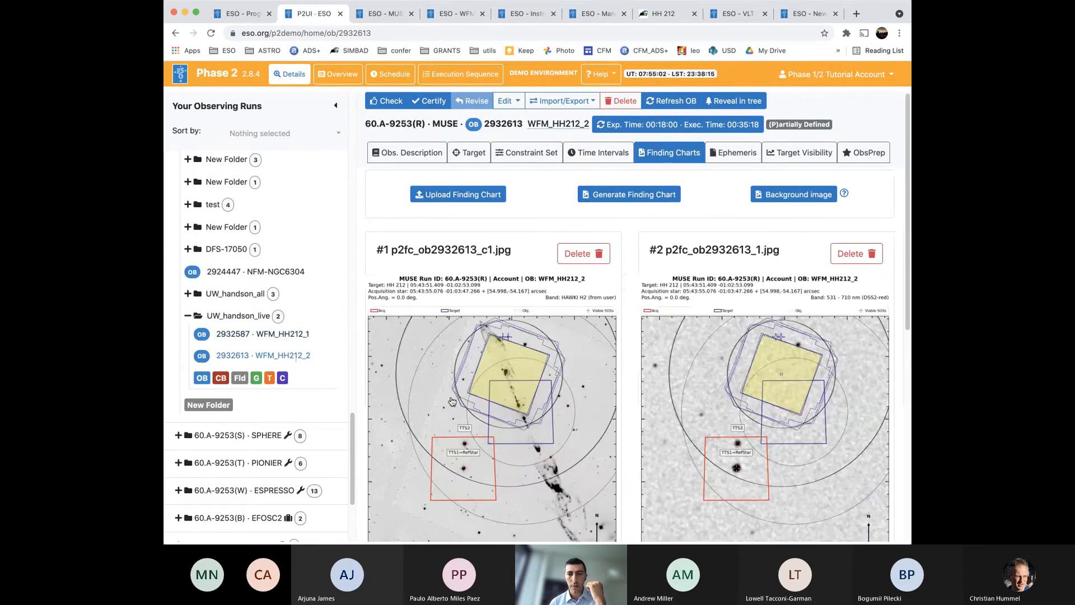
pyautogui.scroll(-3, 536, 392)
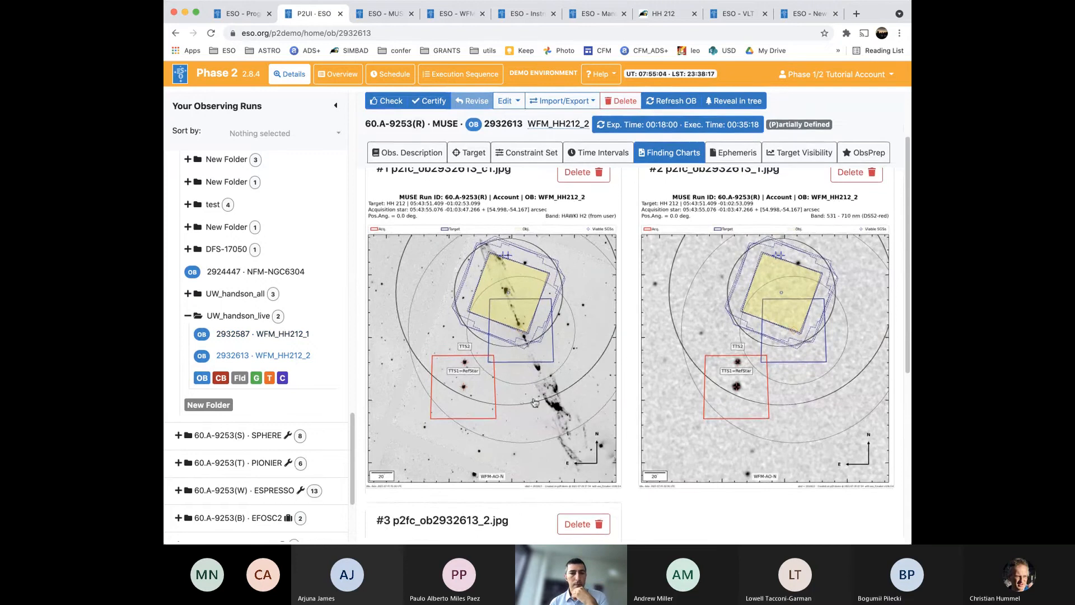
pyautogui.scroll(1, 570, 363)
pyautogui.scroll(3, 570, 363)
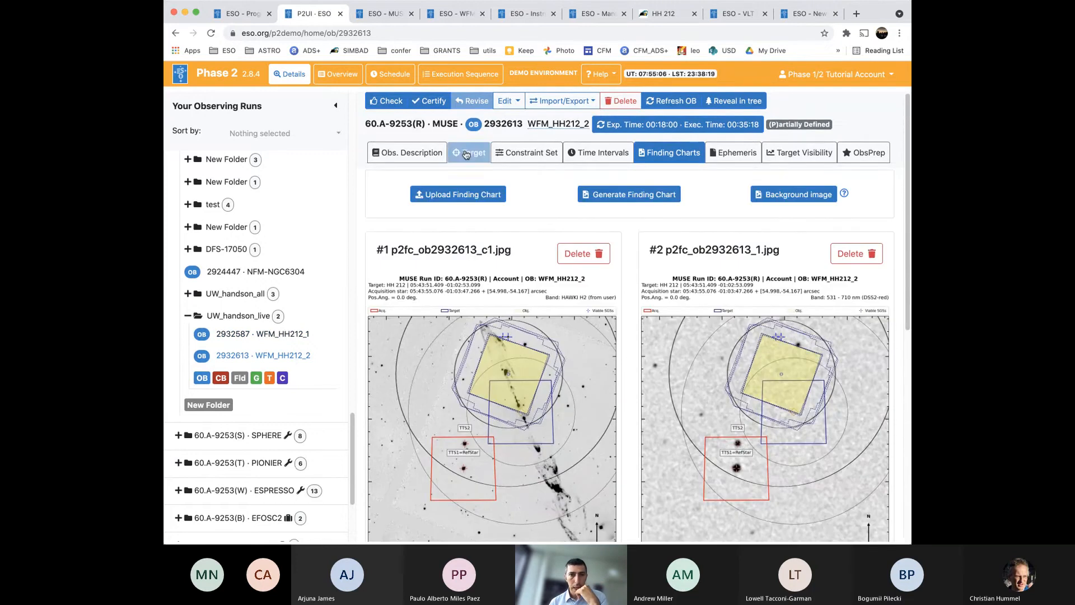
pyautogui.click(271, 337)
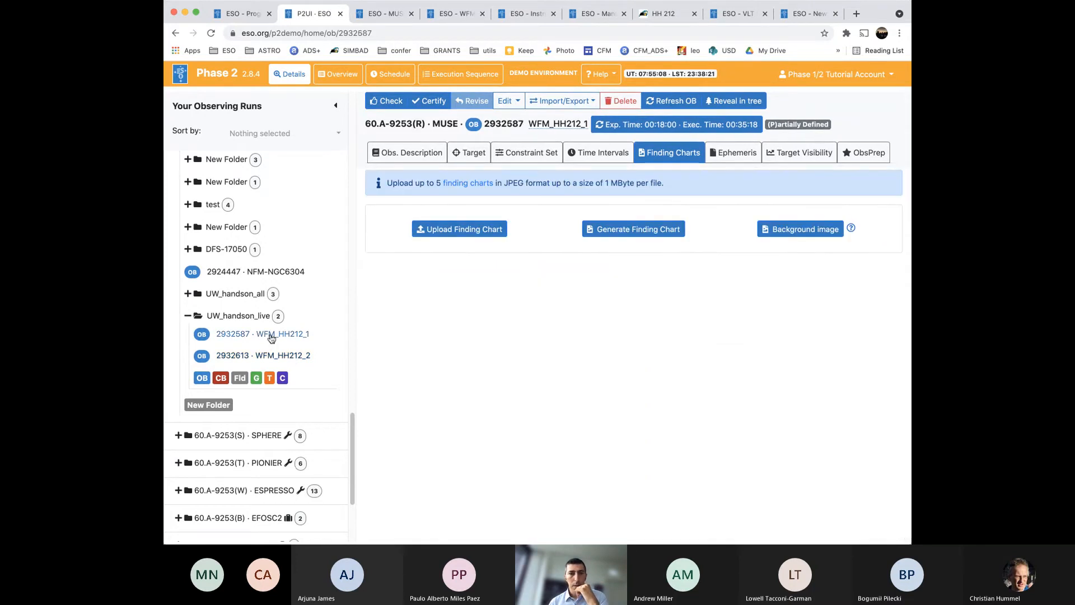
# Run the verification check on WFM_HH212_2 and close its report after reading it
pyautogui.click(265, 356)
pyautogui.click(387, 101)
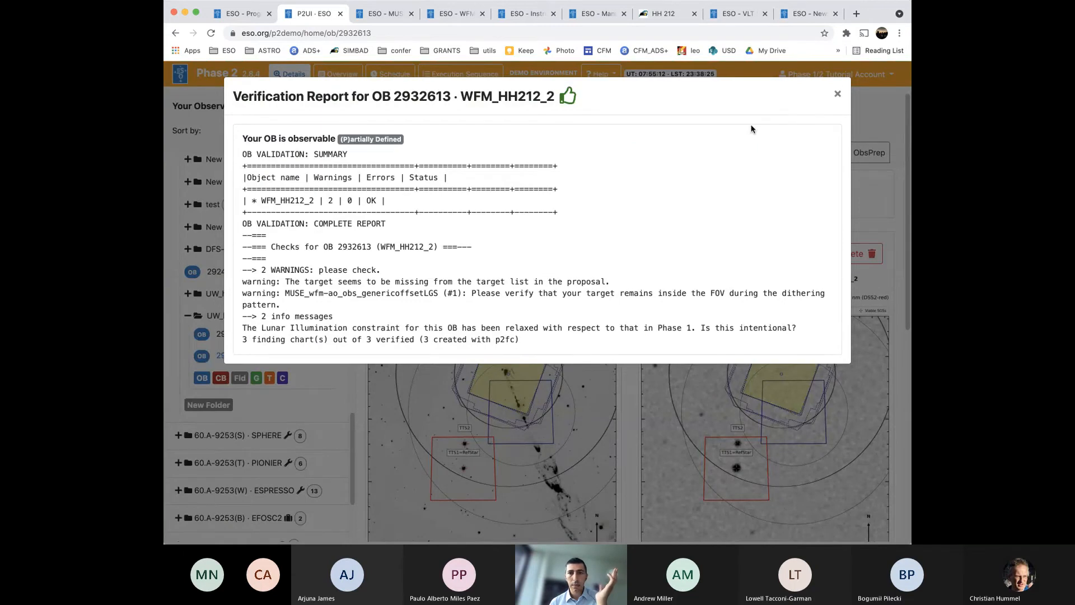
pyautogui.click(838, 95)
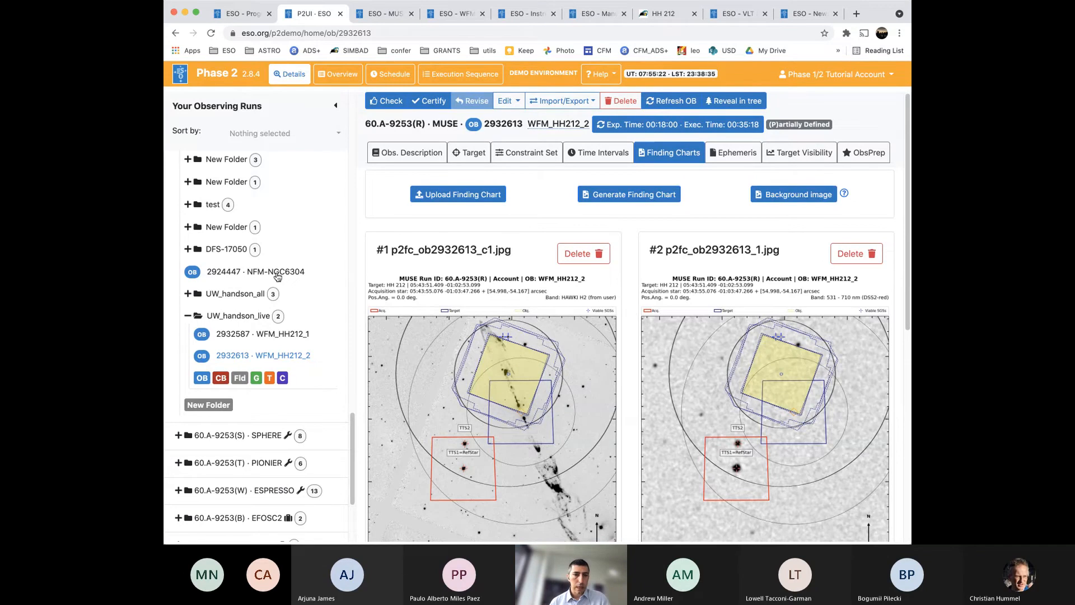
pyautogui.click(267, 336)
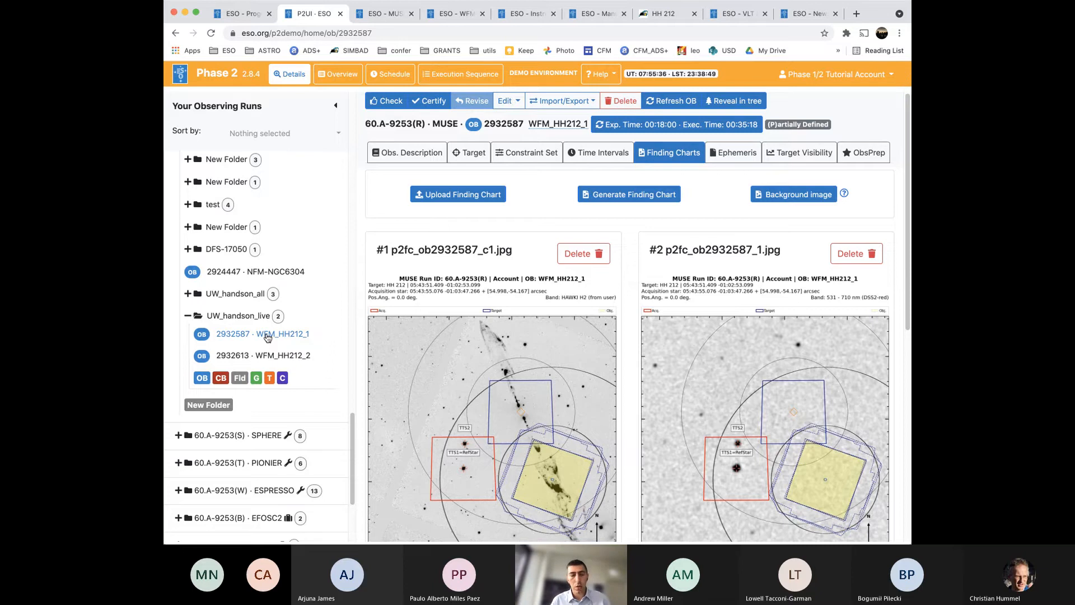
pyautogui.click(256, 378)
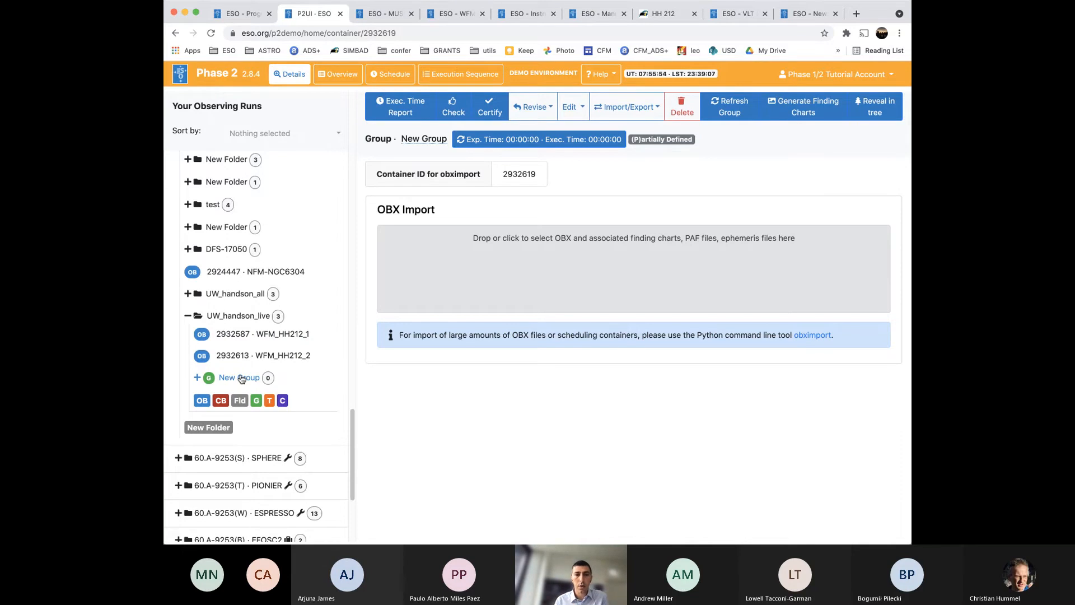
pyautogui.click(279, 356)
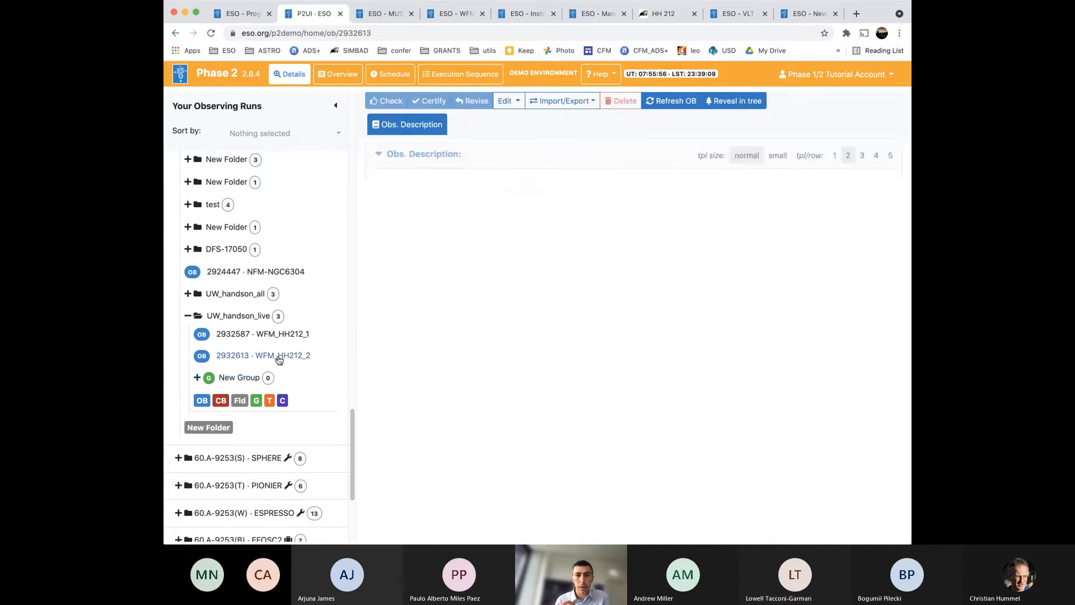
pyautogui.click(673, 153)
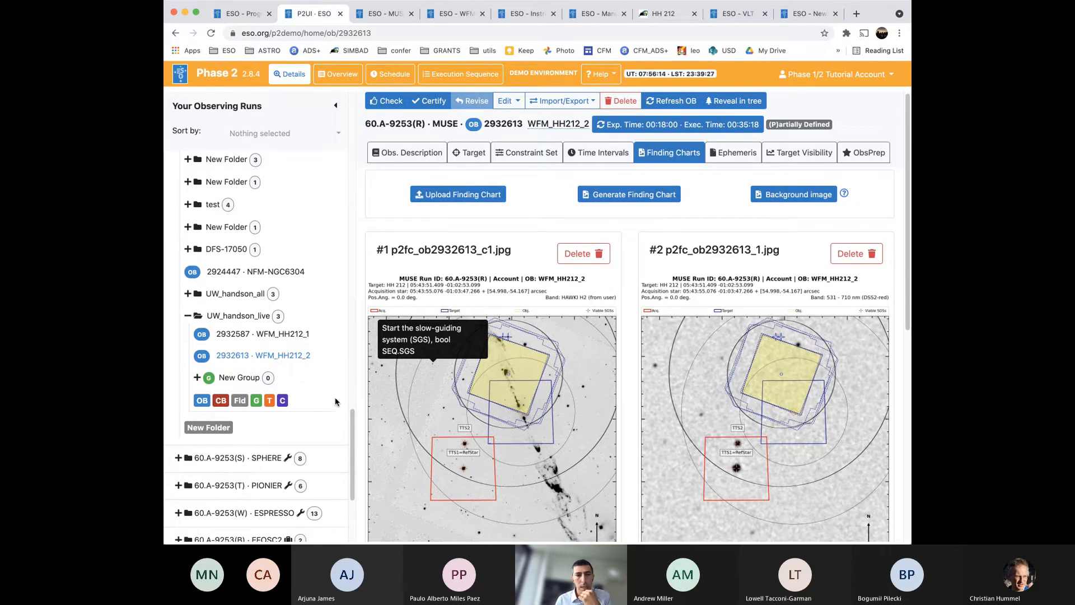
pyautogui.click(240, 378)
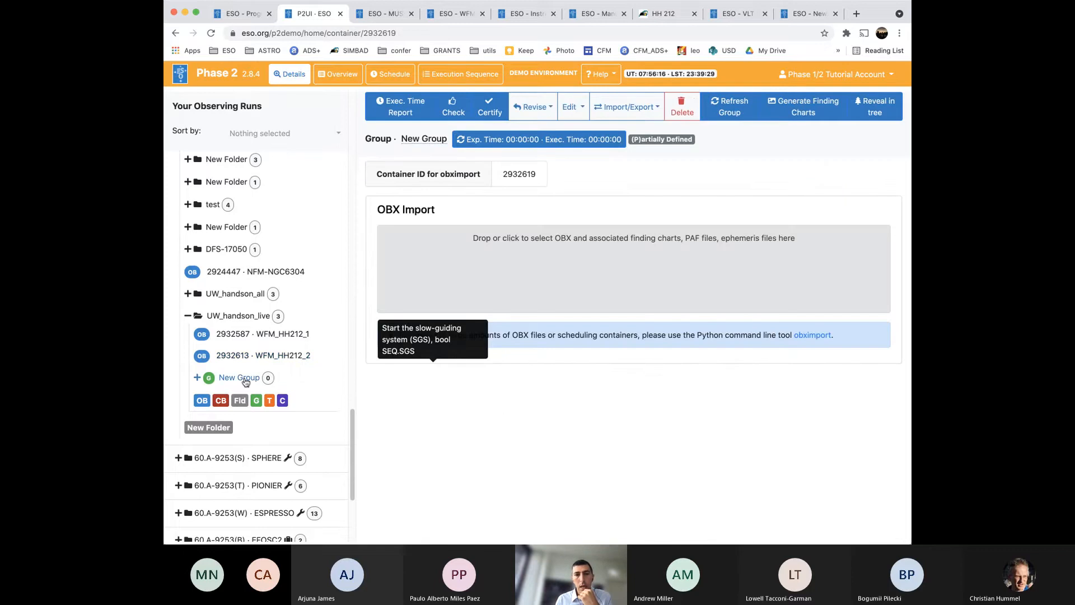
pyautogui.click(683, 108)
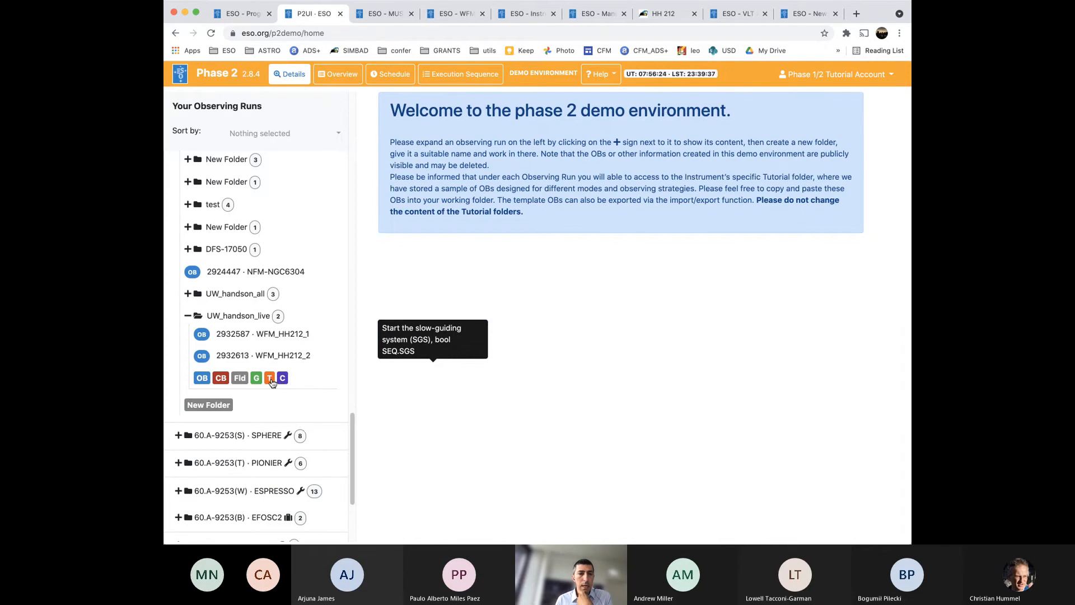
# Create a time link container in the UW_handson_live folder and name it HH212_TL
pyautogui.click(271, 380)
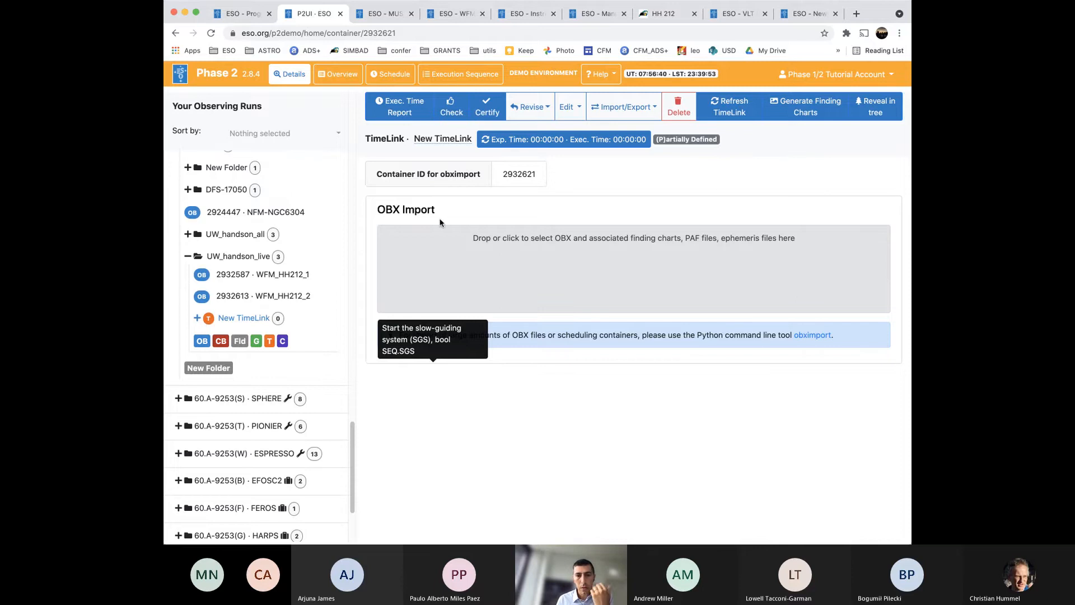
pyautogui.click(439, 139)
pyautogui.press('super+a')
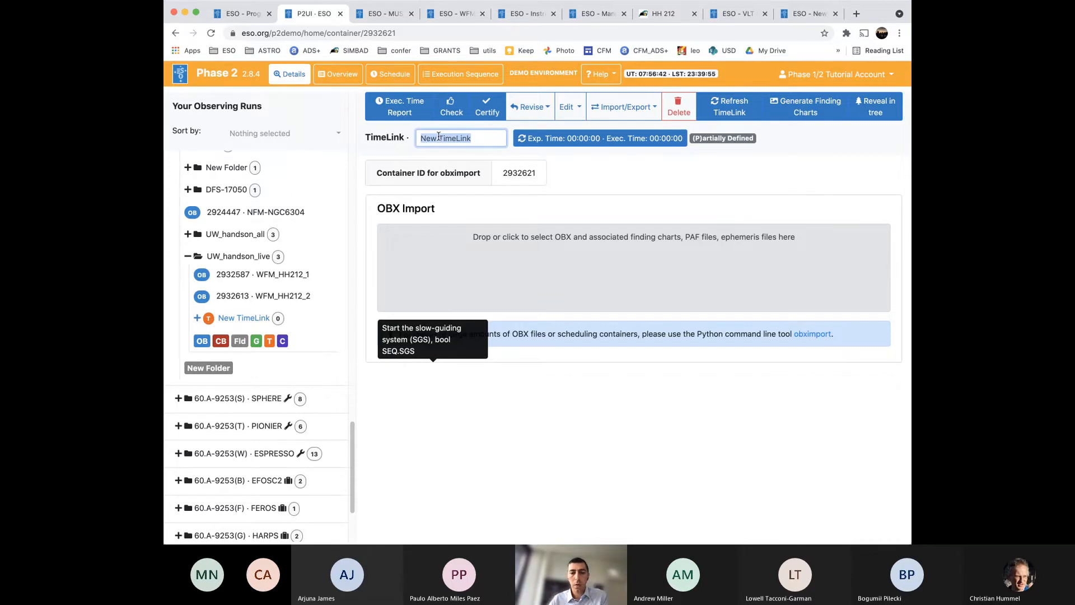
pyautogui.write('HH212_TL')
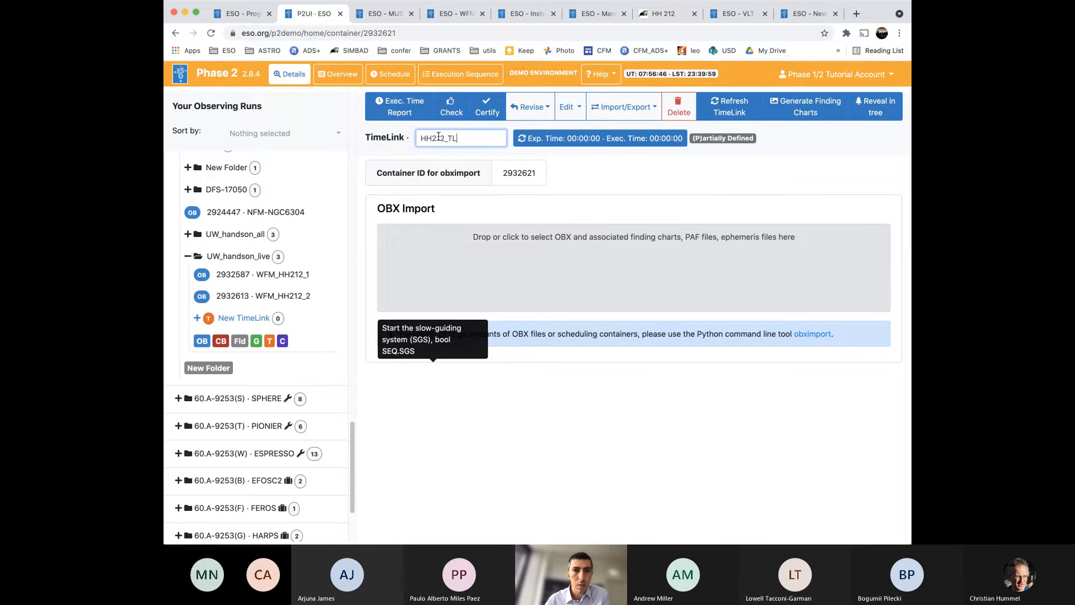
# Confirm the HH212_TL name and copy WFM_HH212_1 and WFM_HH212_2 from the UW_handson_live folder into that time link container
pyautogui.press('Return')
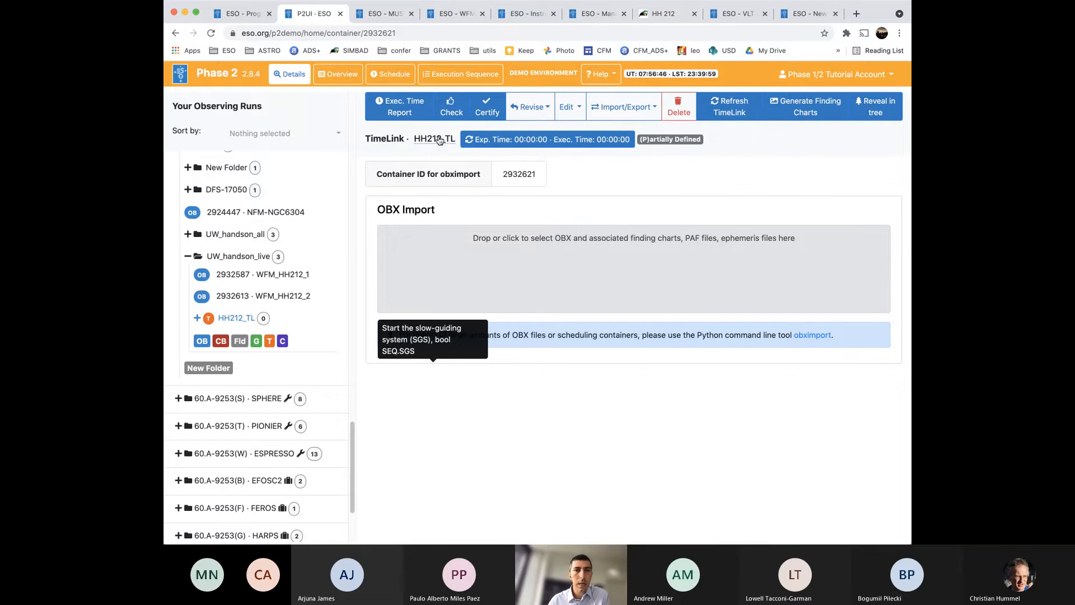
pyautogui.click(312, 274)
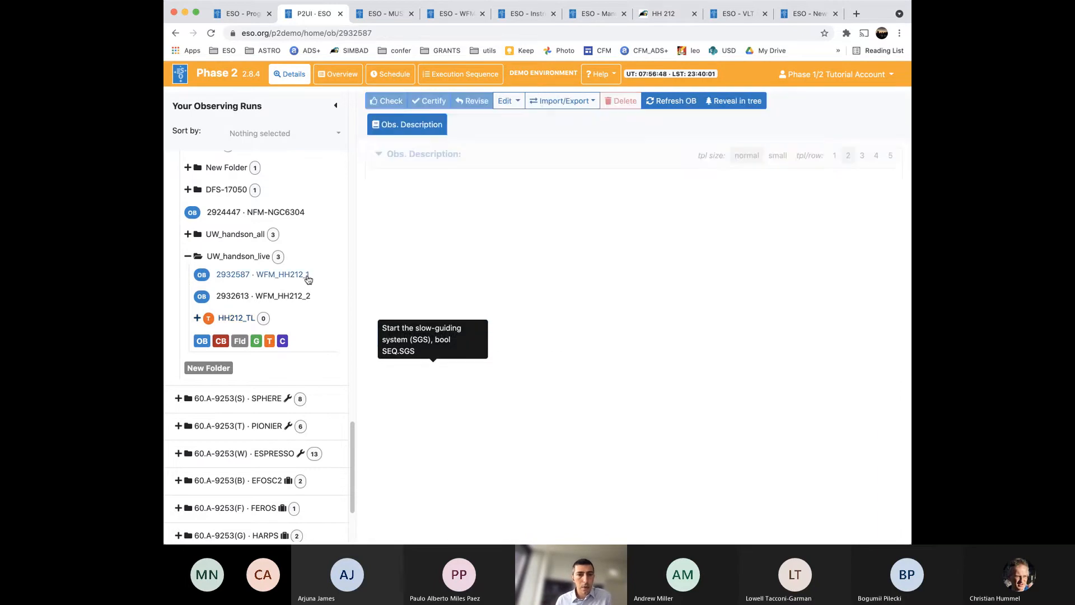
pyautogui.keyDown('shift'); pyautogui.click(302, 297); pyautogui.keyUp('shift')
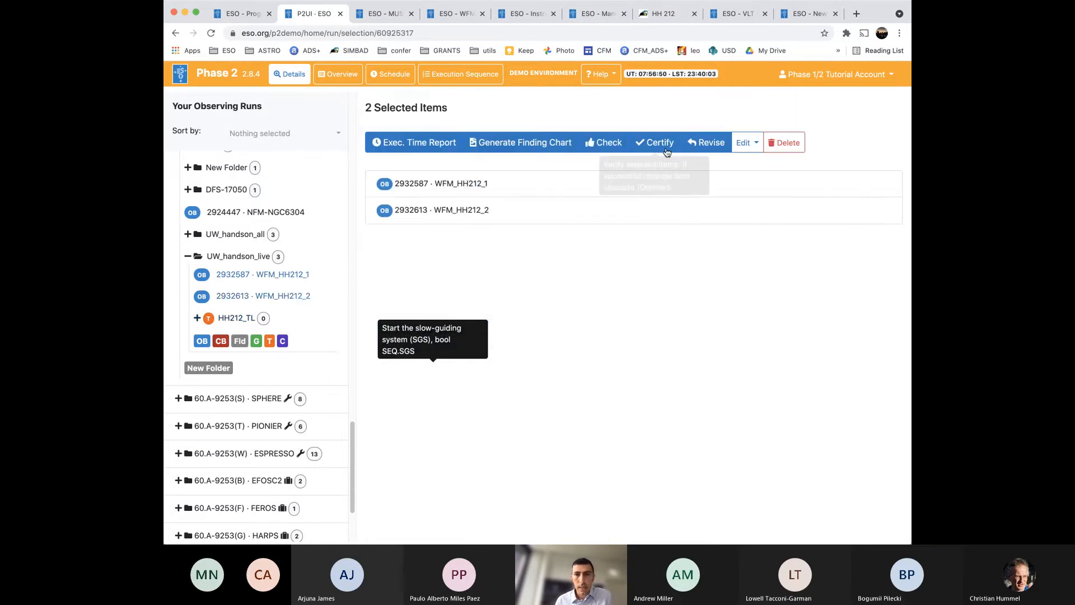
pyautogui.click(759, 146)
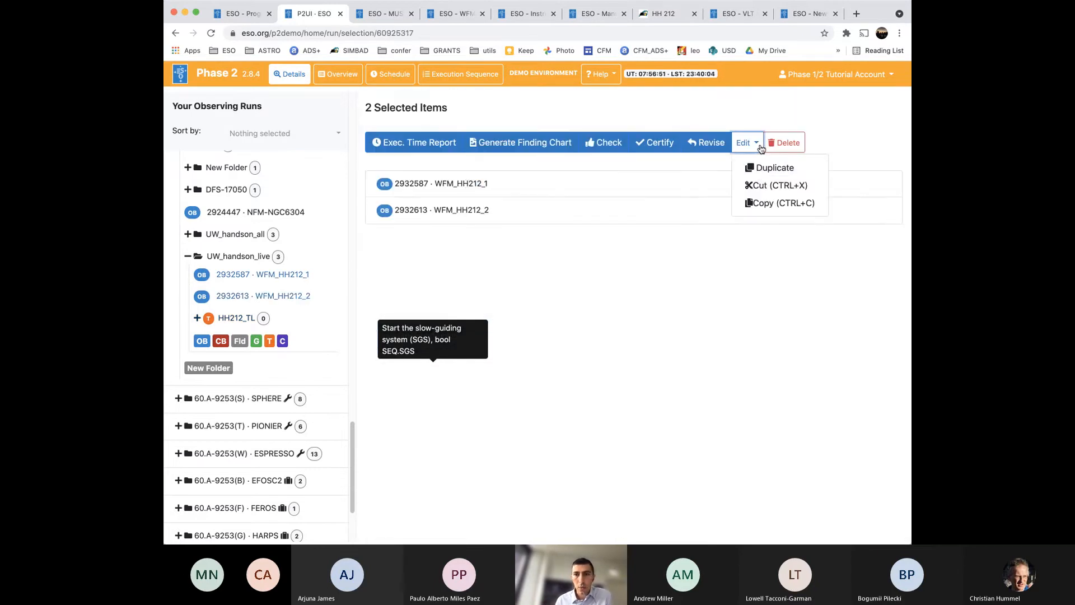
pyautogui.click(766, 203)
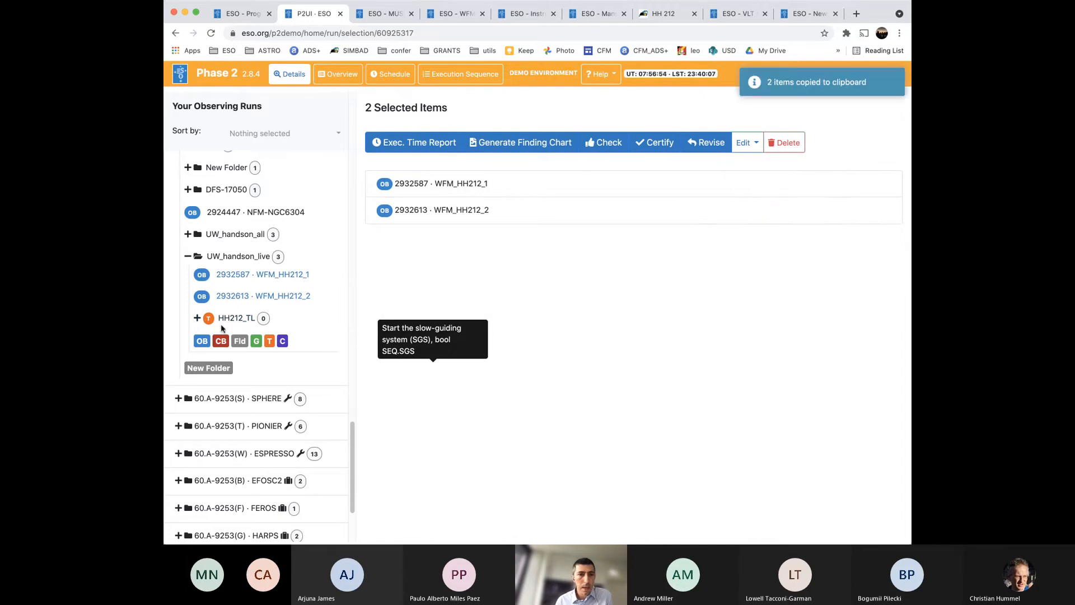
pyautogui.click(229, 320)
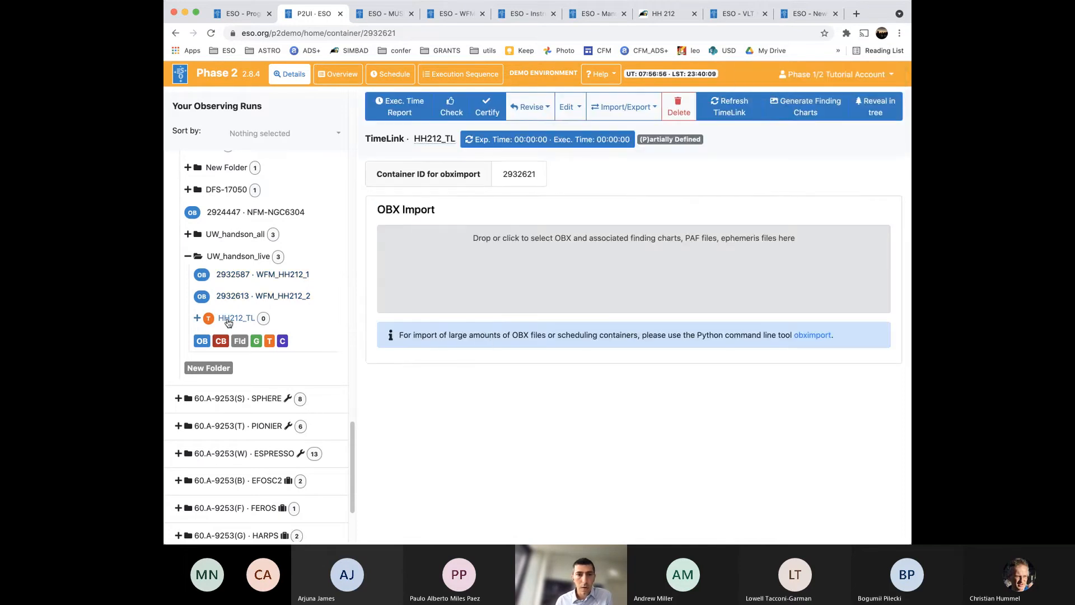
pyautogui.click(565, 109)
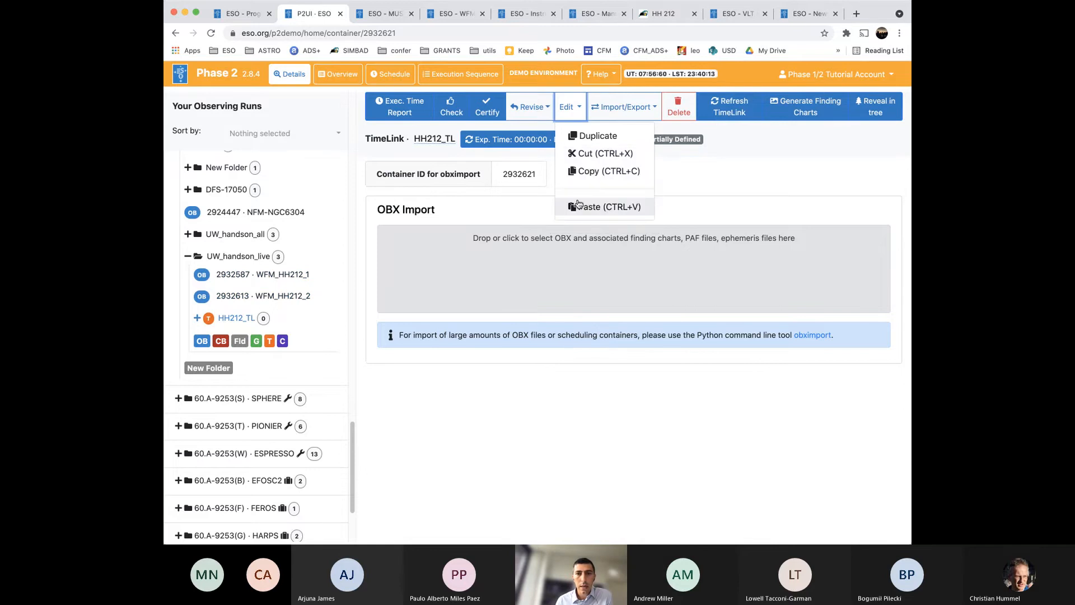
pyautogui.click(582, 206)
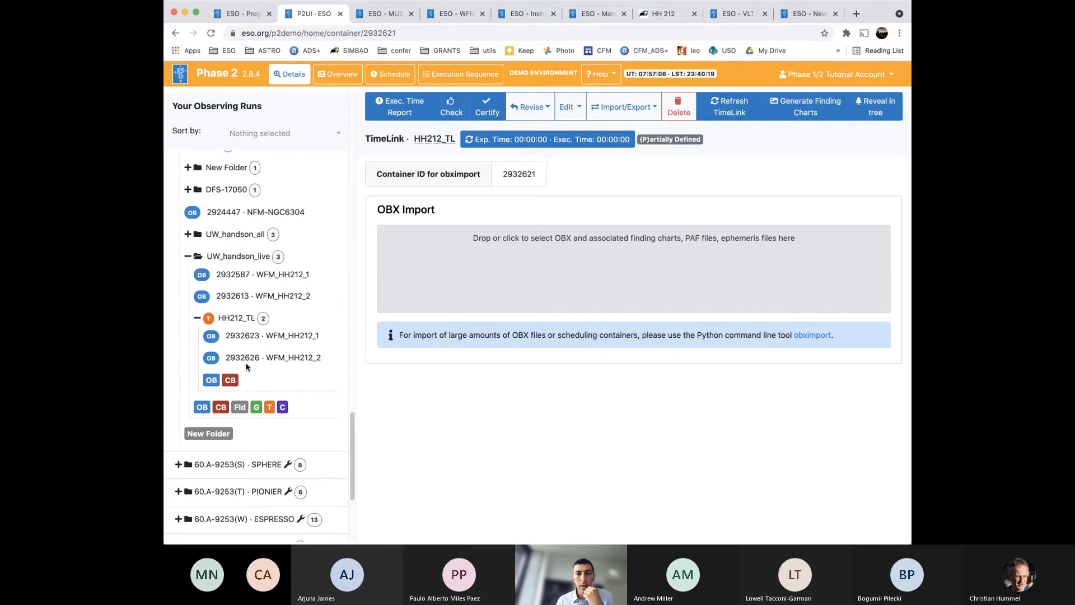
# Recalculate the exposure and execution times of the HH212_TL container
pyautogui.click(236, 318)
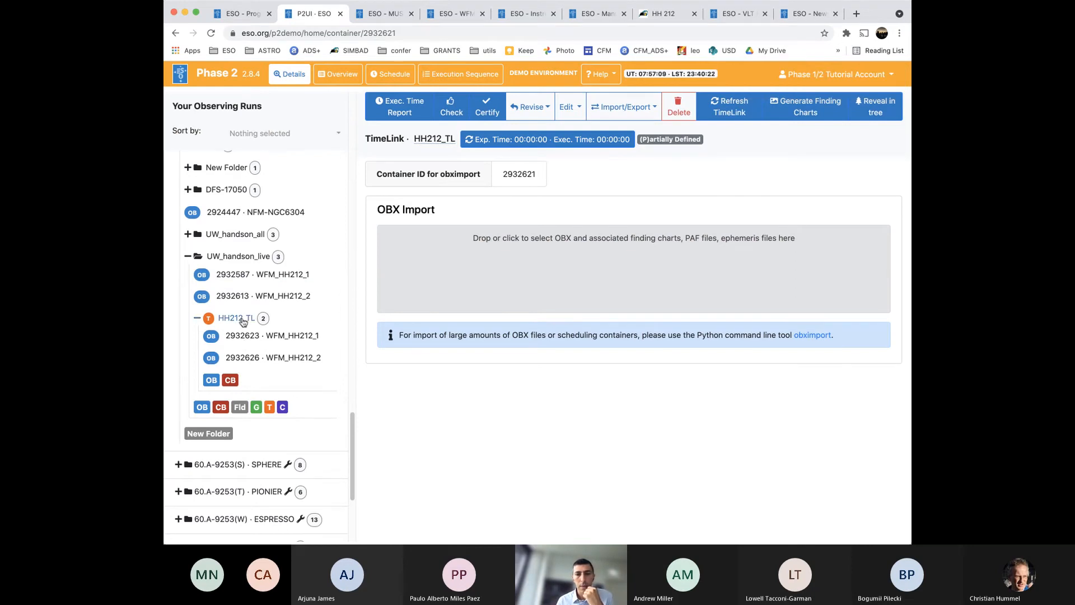
pyautogui.click(576, 143)
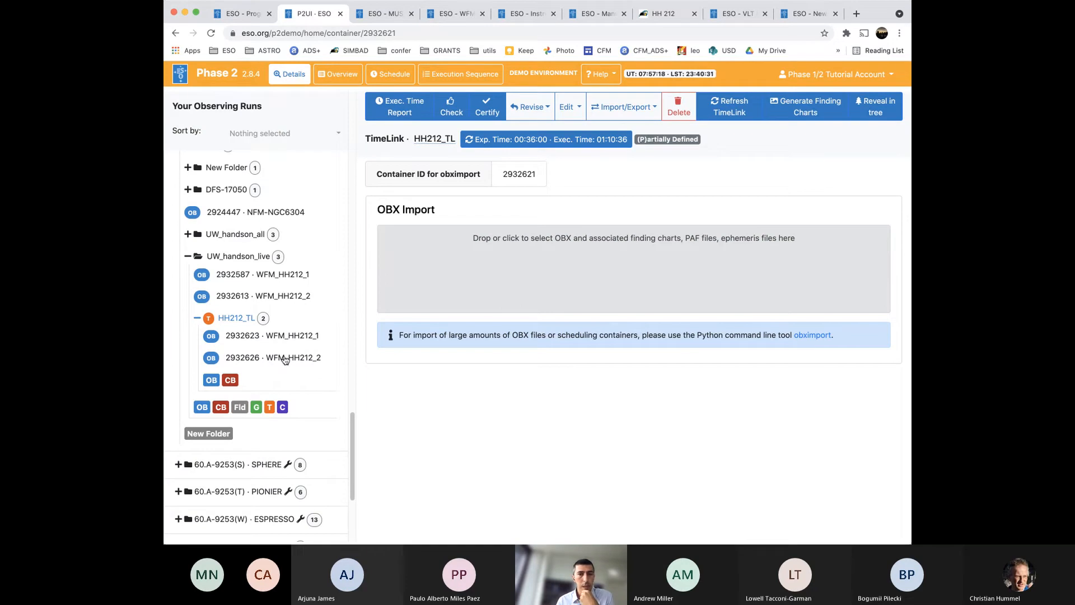
pyautogui.scroll(-1, 285, 340)
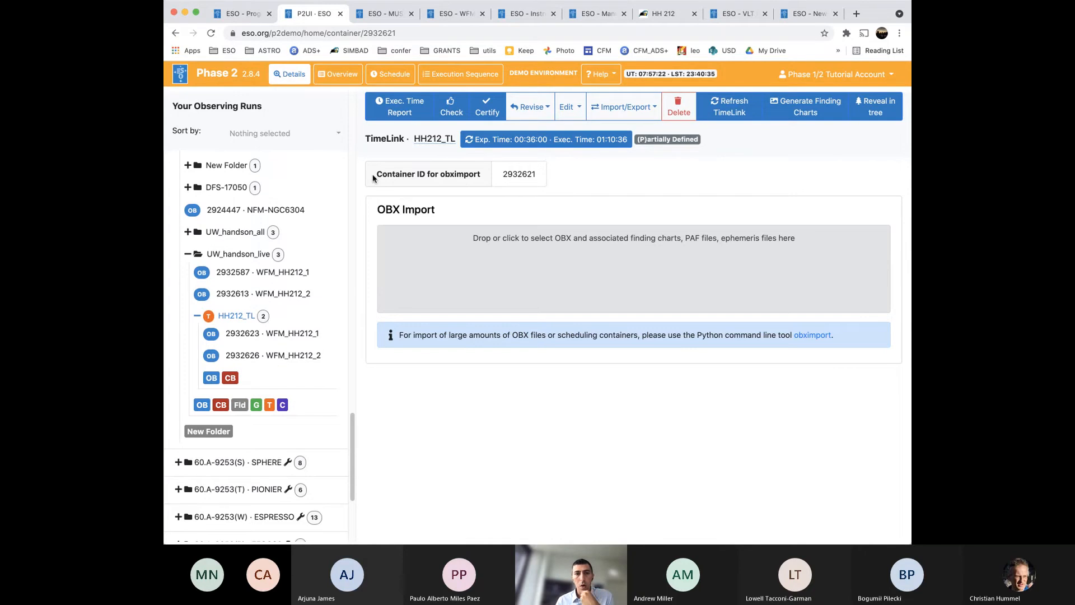
# Switch to the schedule view and locate the HH212_TL time link with its two observing blocks under the MUSE run
pyautogui.click(395, 75)
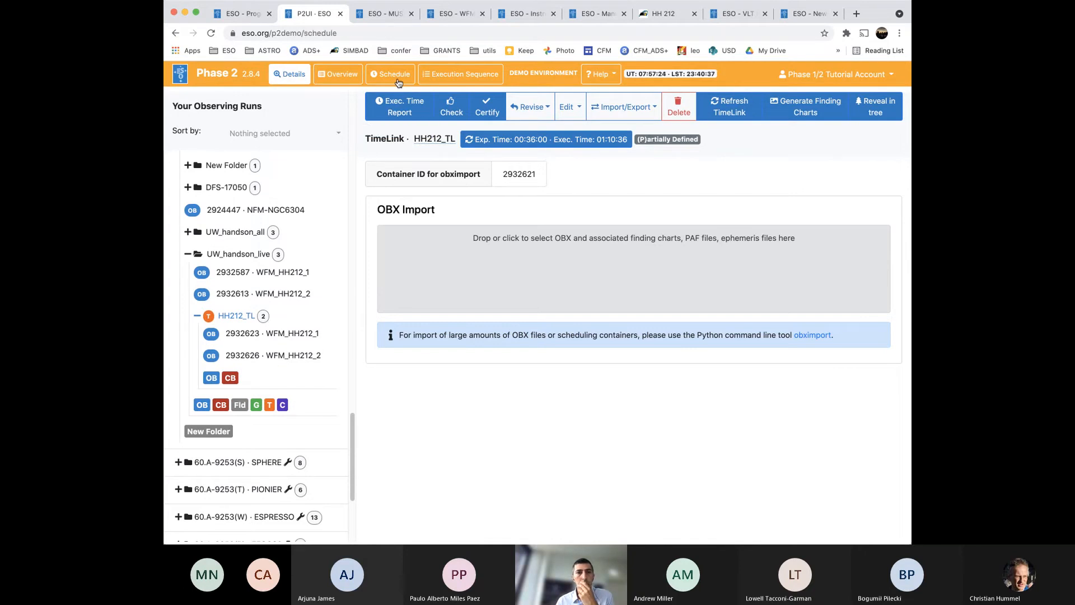
pyautogui.scroll(-10, 384, 293)
pyautogui.scroll(-10, 371, 428)
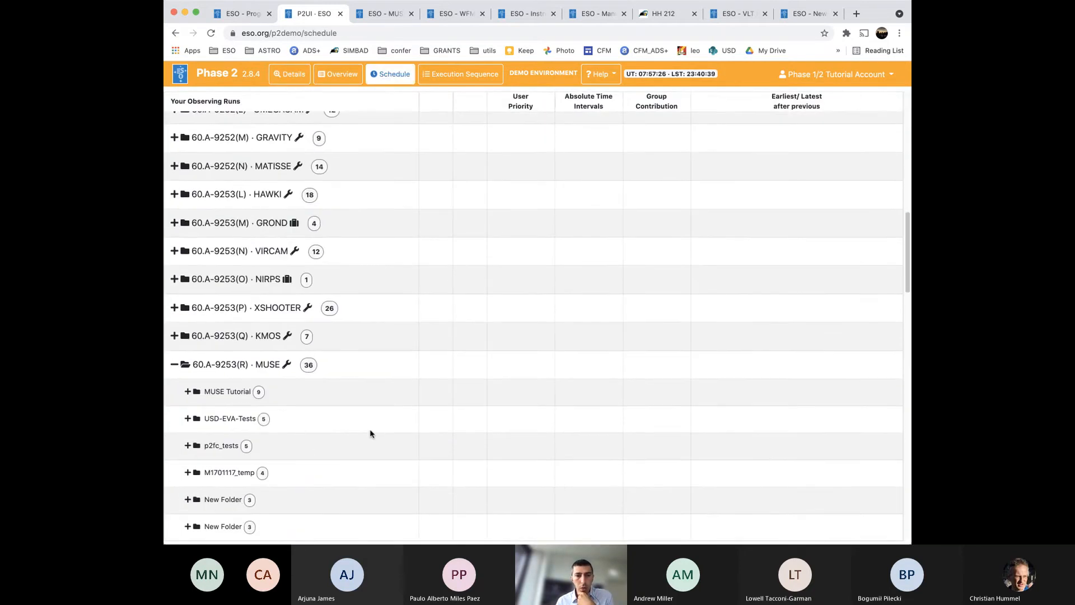
pyautogui.scroll(-5, 374, 423)
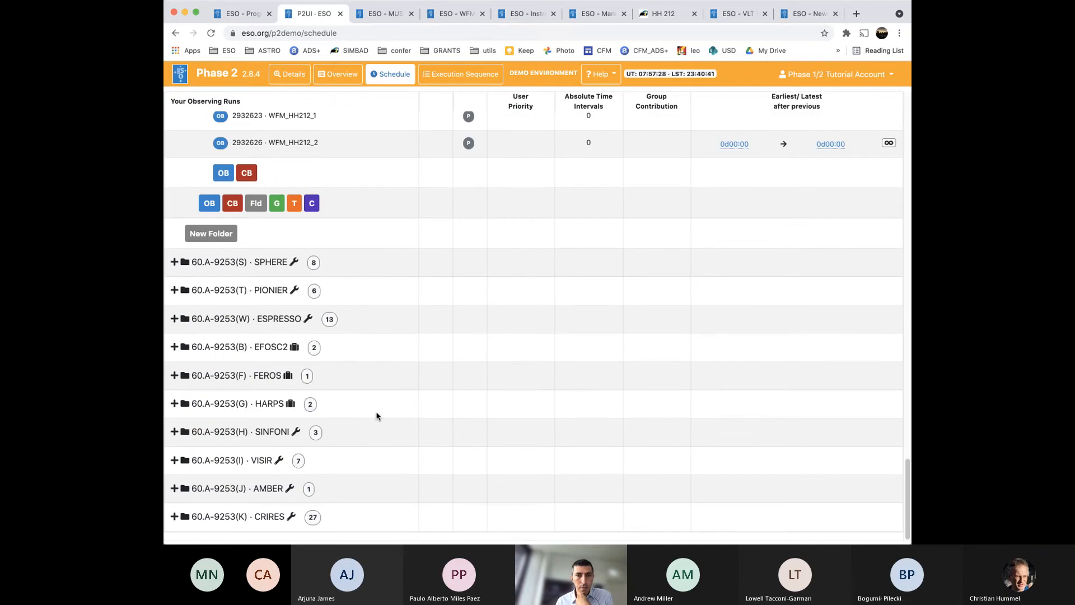
pyautogui.scroll(4, 395, 358)
pyautogui.scroll(1, 403, 327)
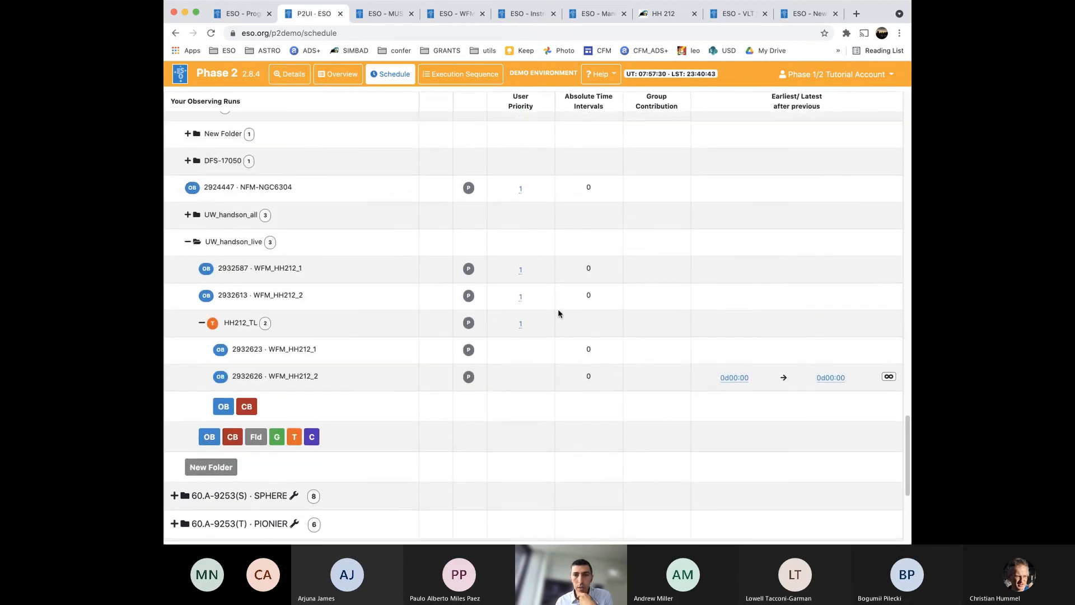
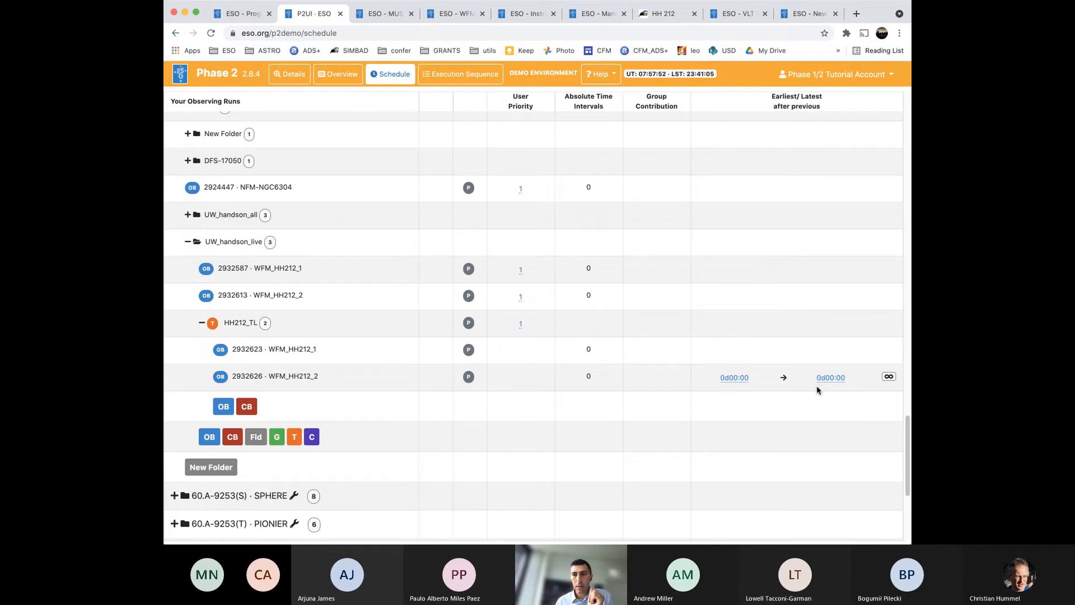
# Try to set the latest time after previous of WFM_HH212_2 inside HH212_TL to 10d00:00, dismissing the error messages
pyautogui.click(820, 379)
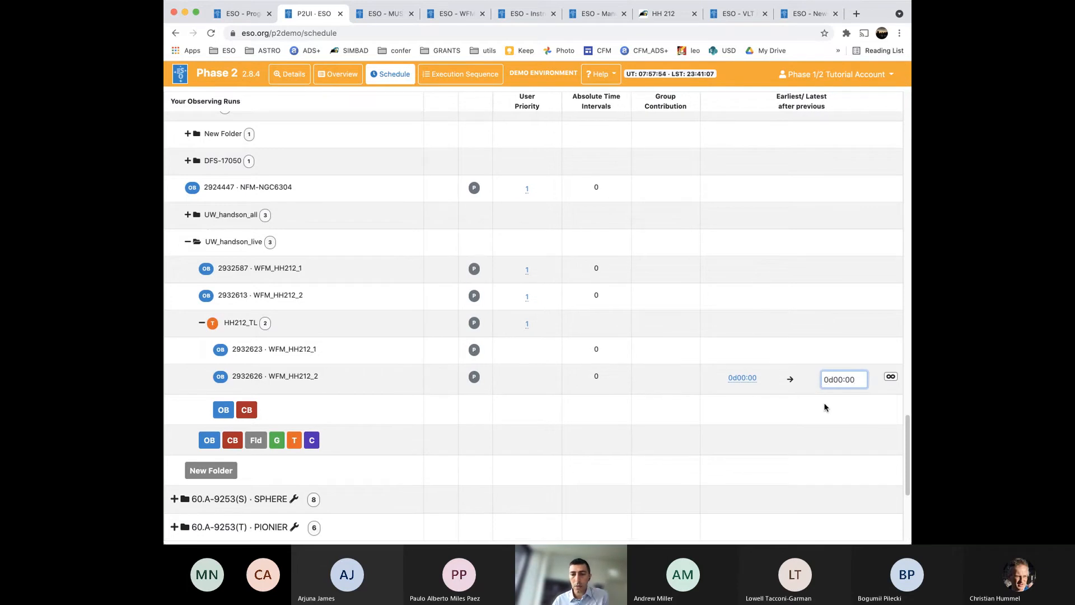
pyautogui.write('1')
pyautogui.press('Return')
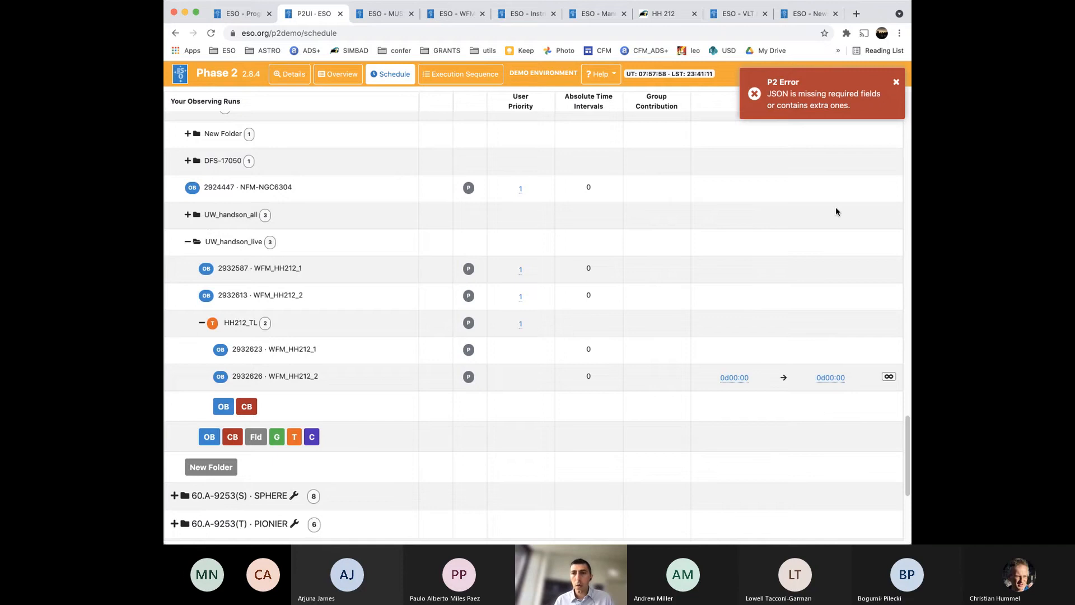
pyautogui.click(896, 82)
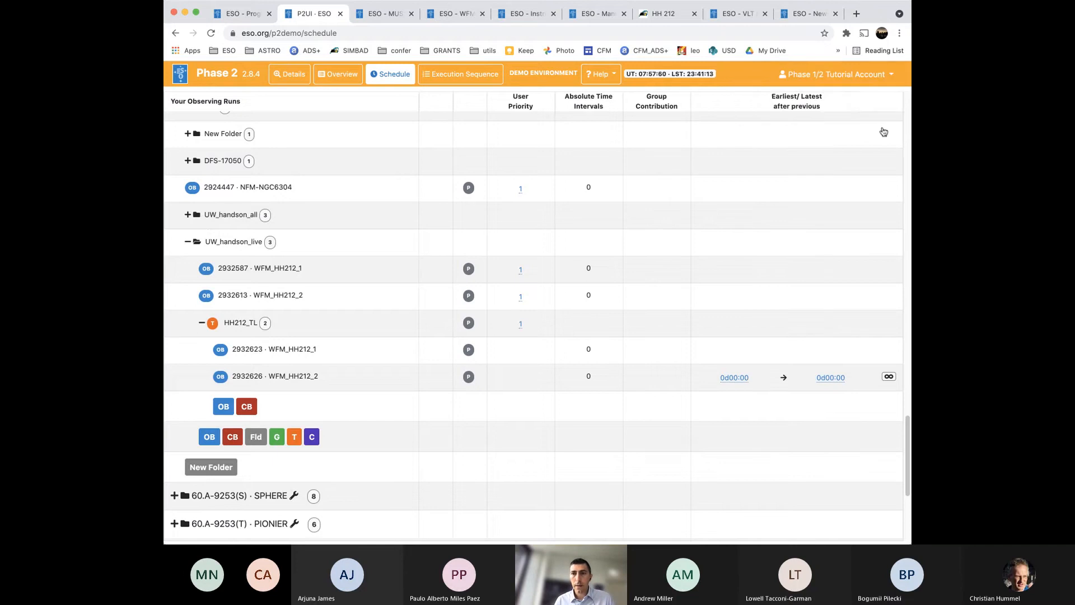
pyautogui.click(827, 378)
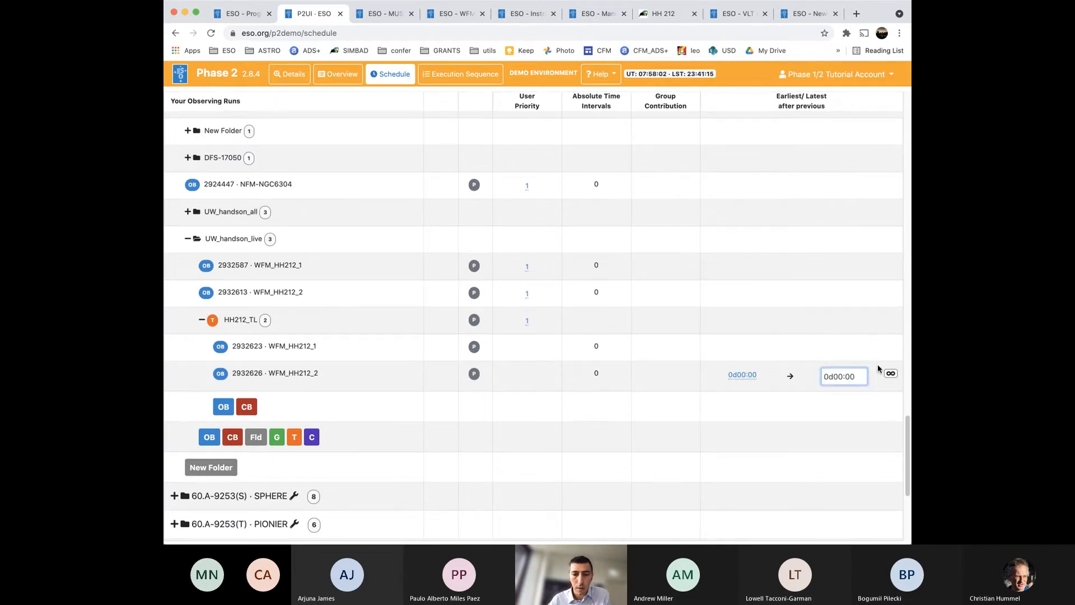
pyautogui.write('1')
pyautogui.press('BackSpace')
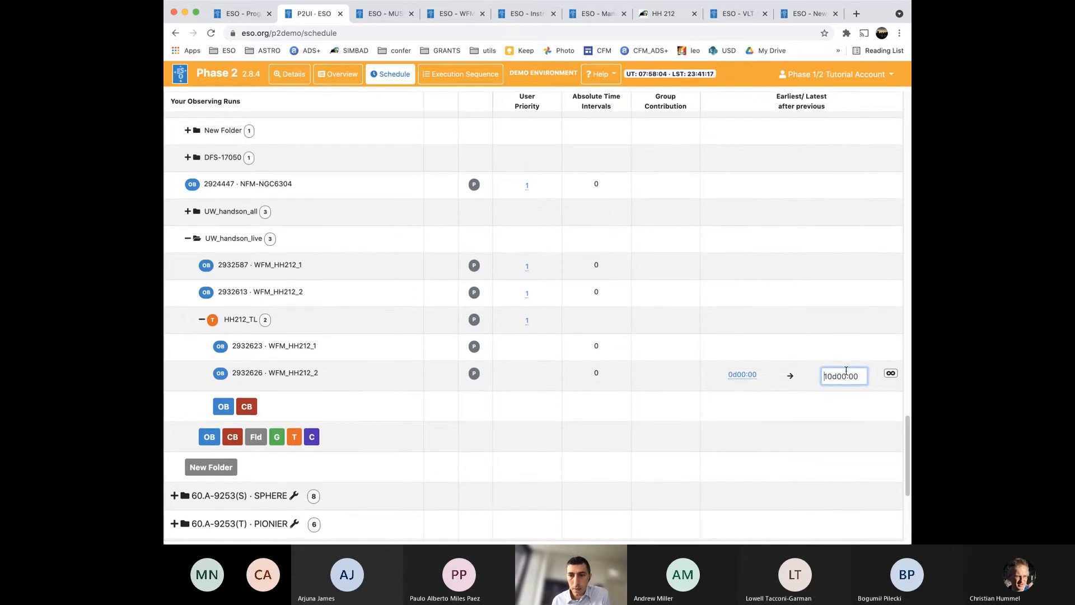
pyautogui.press('Return')
pyautogui.click(824, 374)
pyautogui.write('1')
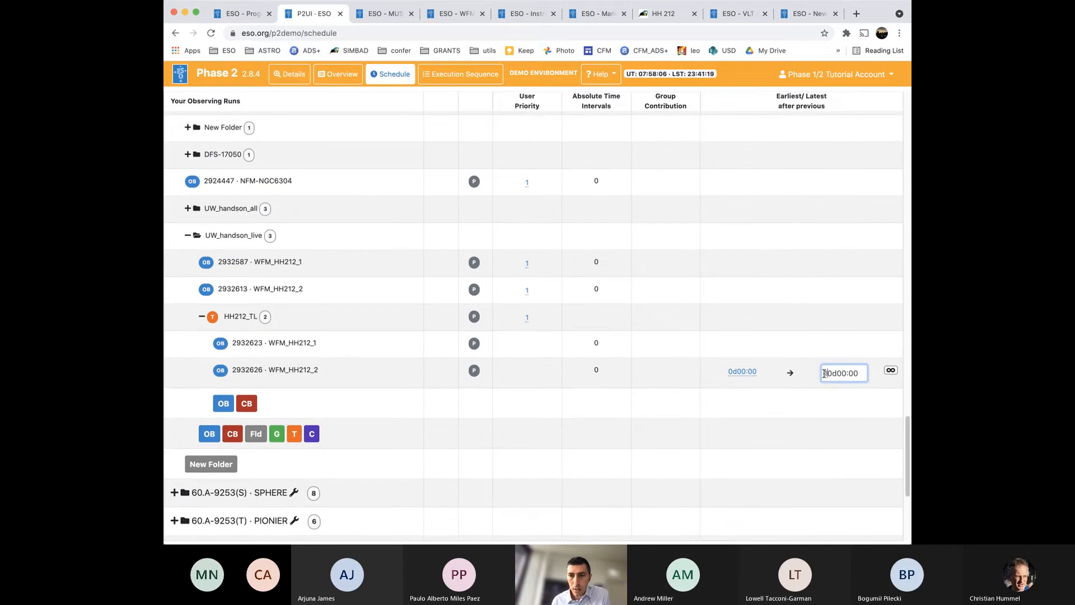
pyautogui.press('Return')
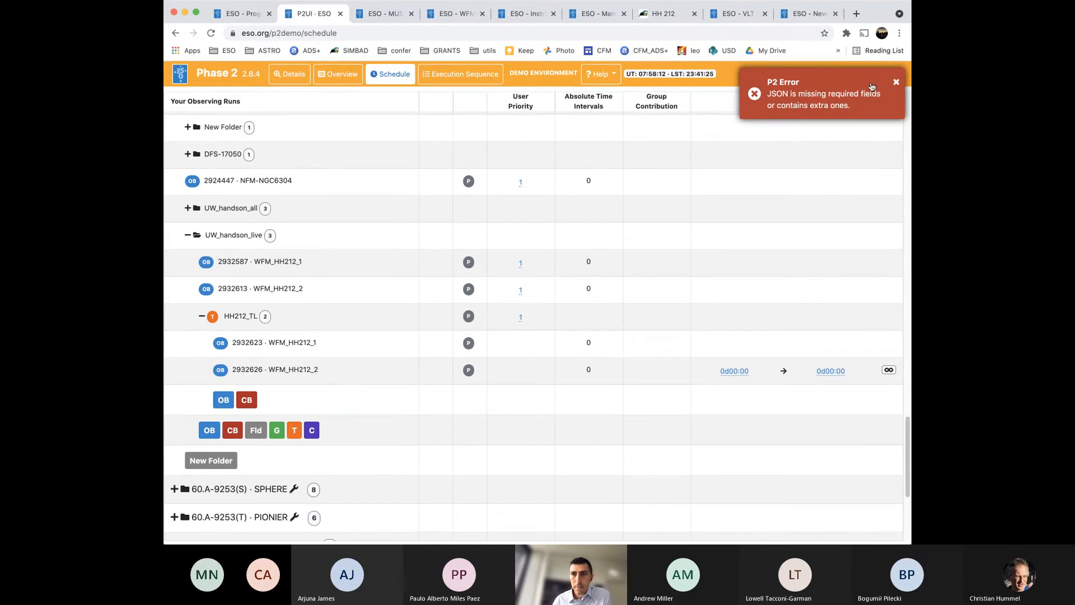
pyautogui.click(896, 82)
pyautogui.click(837, 370)
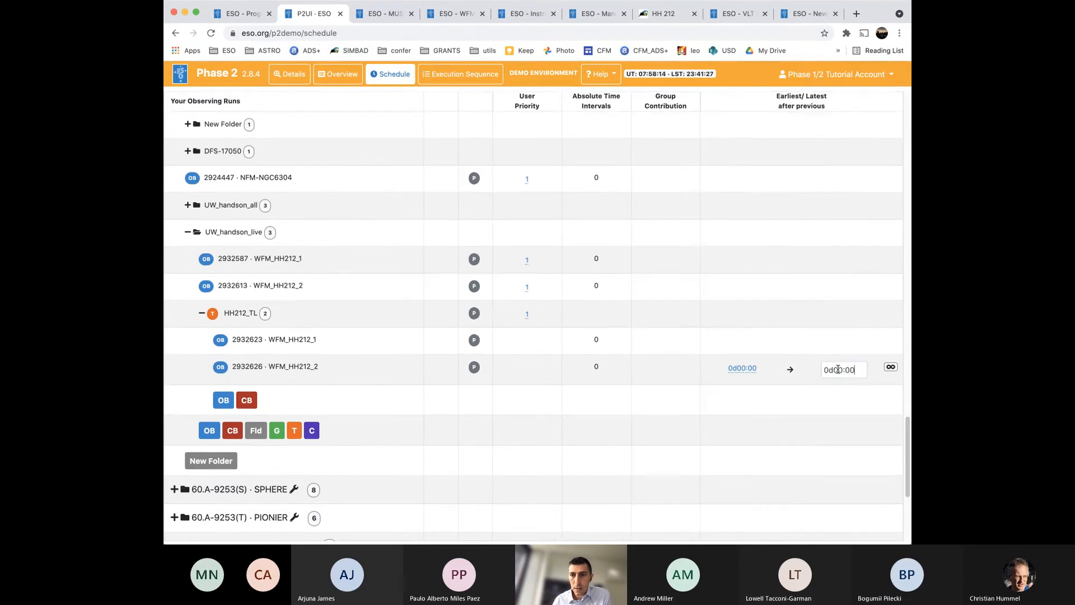
pyautogui.click(838, 370)
pyautogui.press('BackSpace')
pyautogui.write('1')
pyautogui.press('Return')
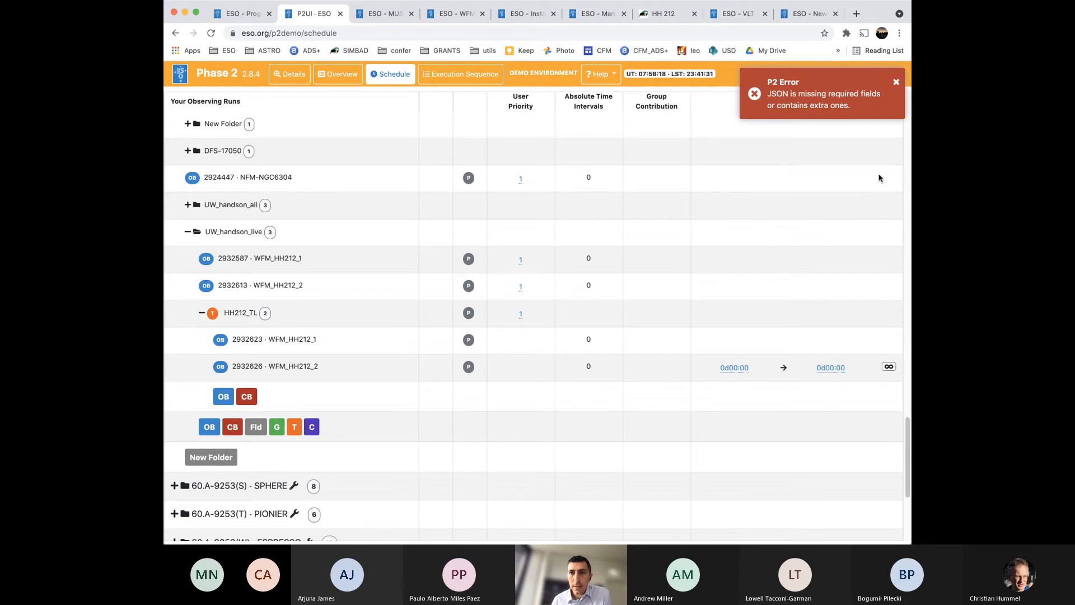
pyautogui.click(896, 83)
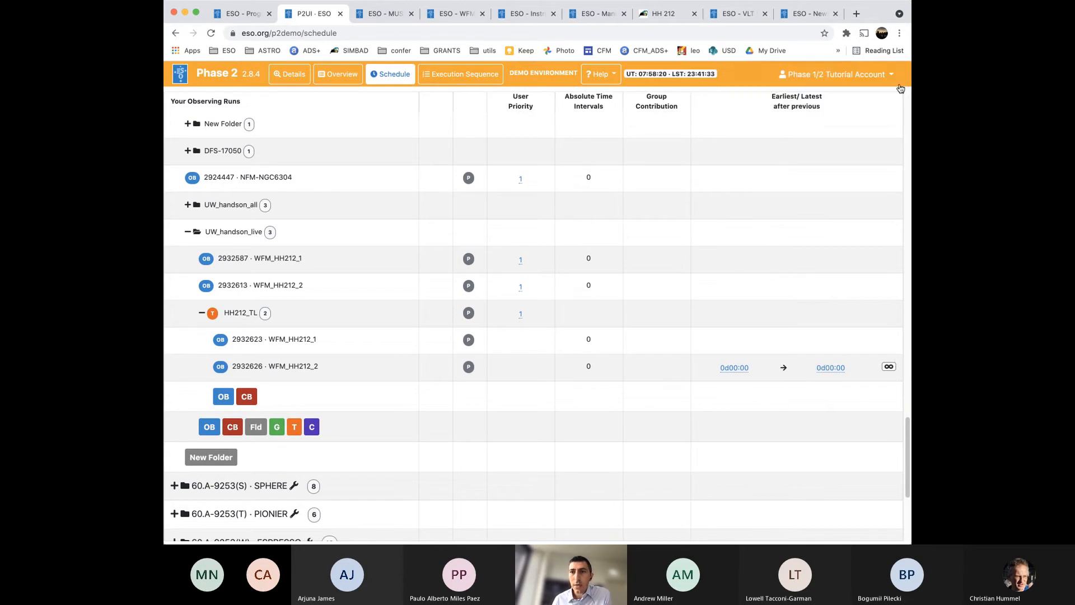
pyautogui.click(836, 372)
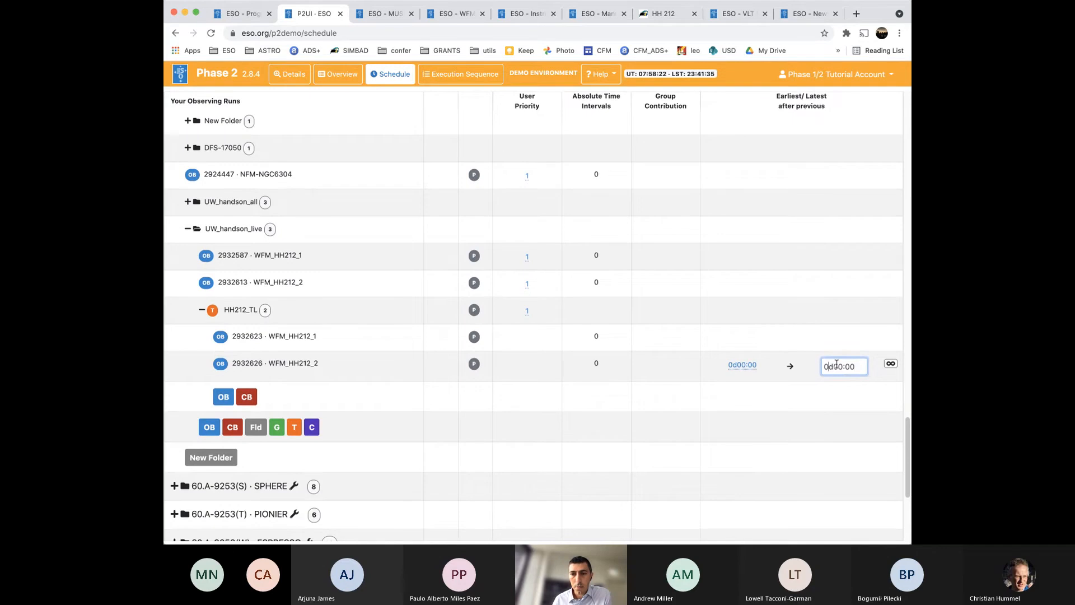
pyautogui.write('1')
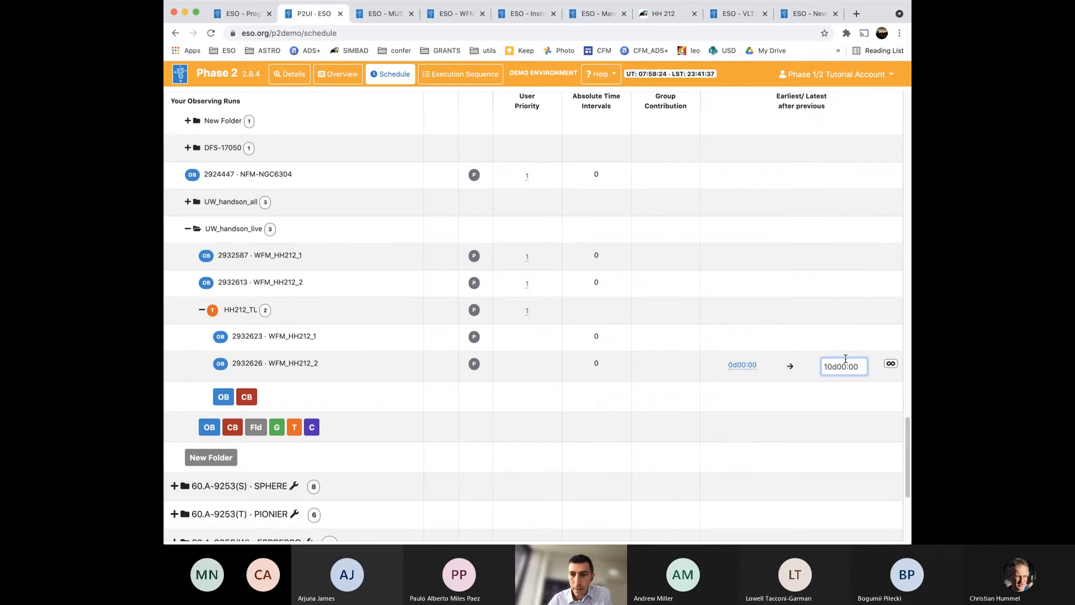
pyautogui.press('Return')
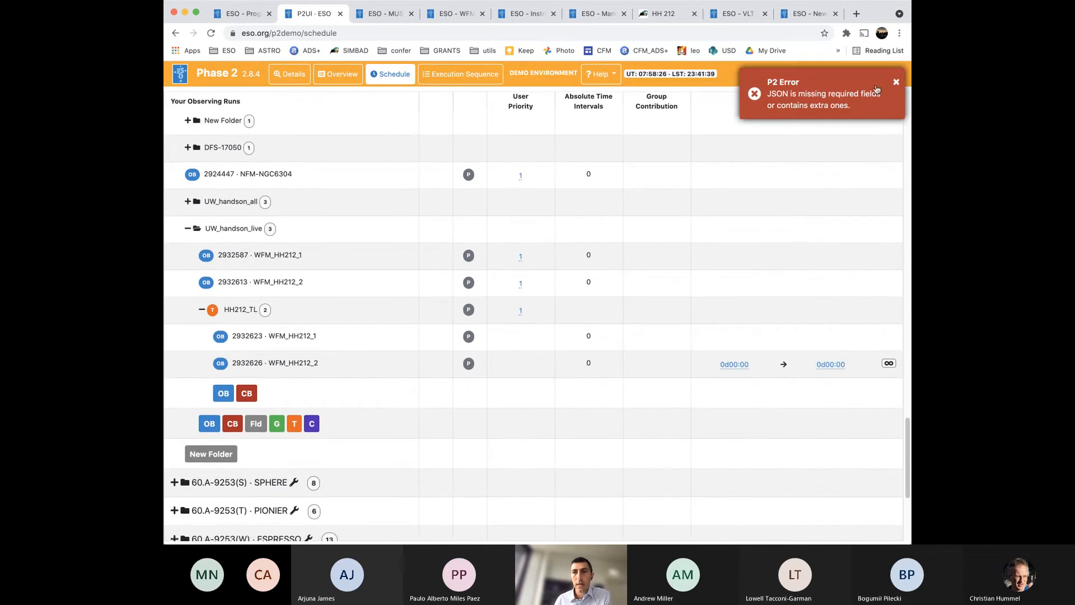
pyautogui.click(896, 83)
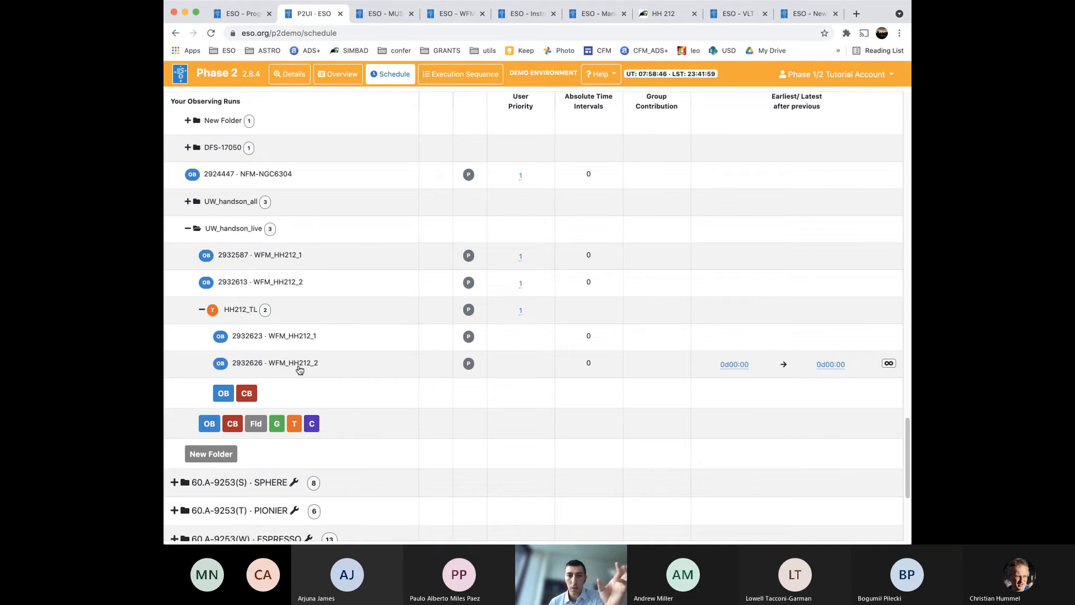
# Create a concatenation container in the UW_handson_live folder and name it HH212_CC
pyautogui.click(287, 73)
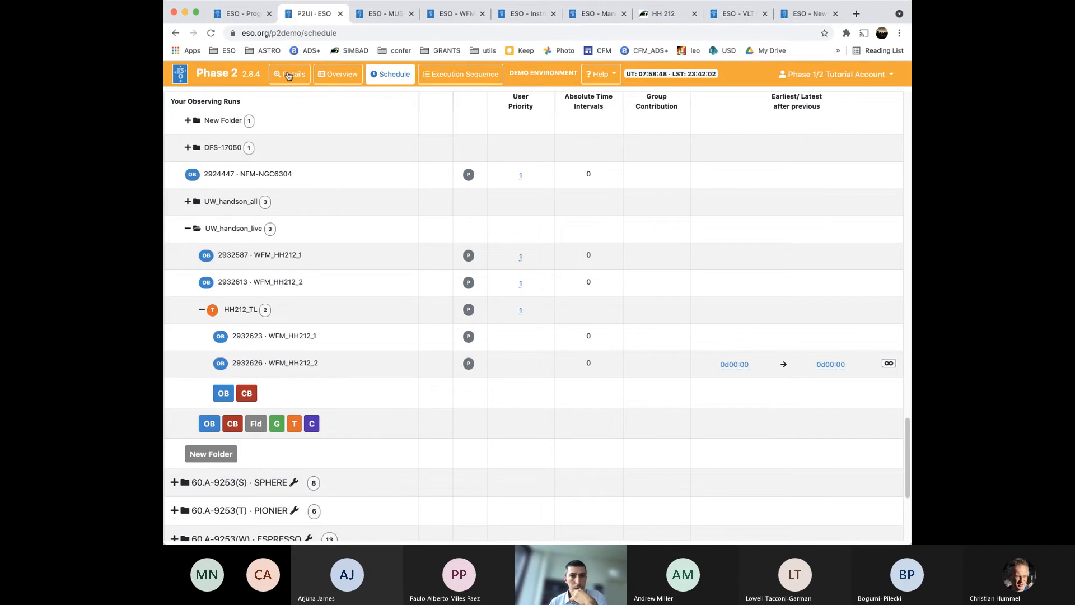
pyautogui.scroll(-20, 315, 414)
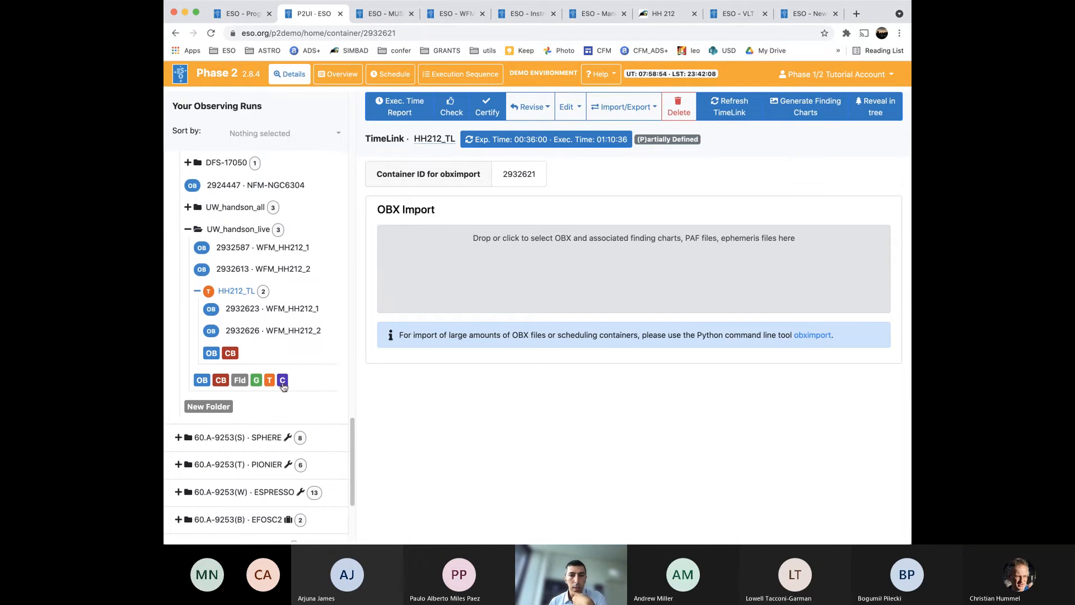
pyautogui.click(283, 380)
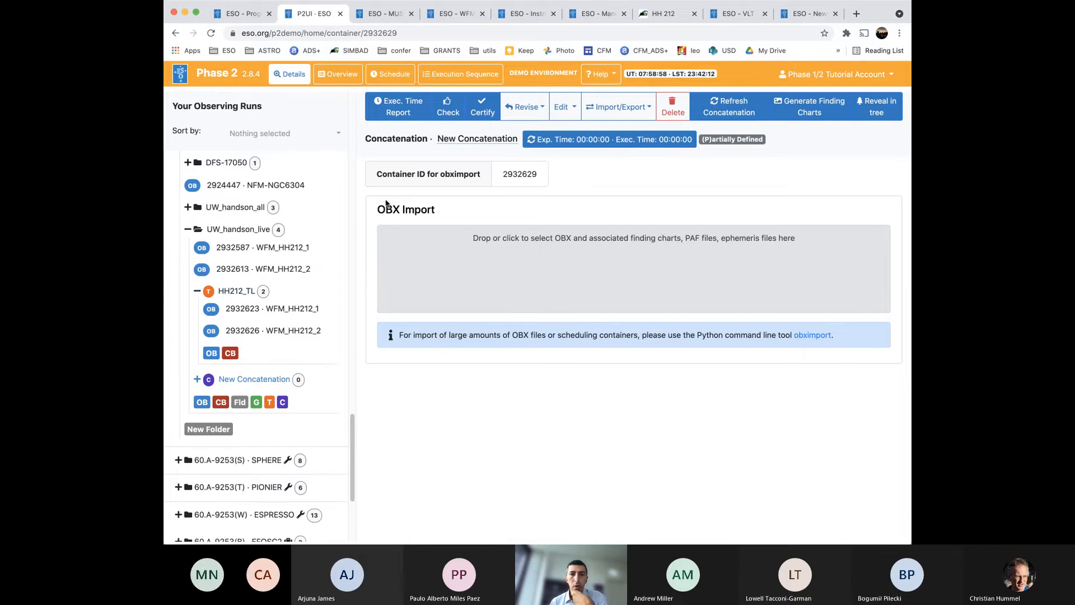
pyautogui.click(459, 138)
pyautogui.press('super+a')
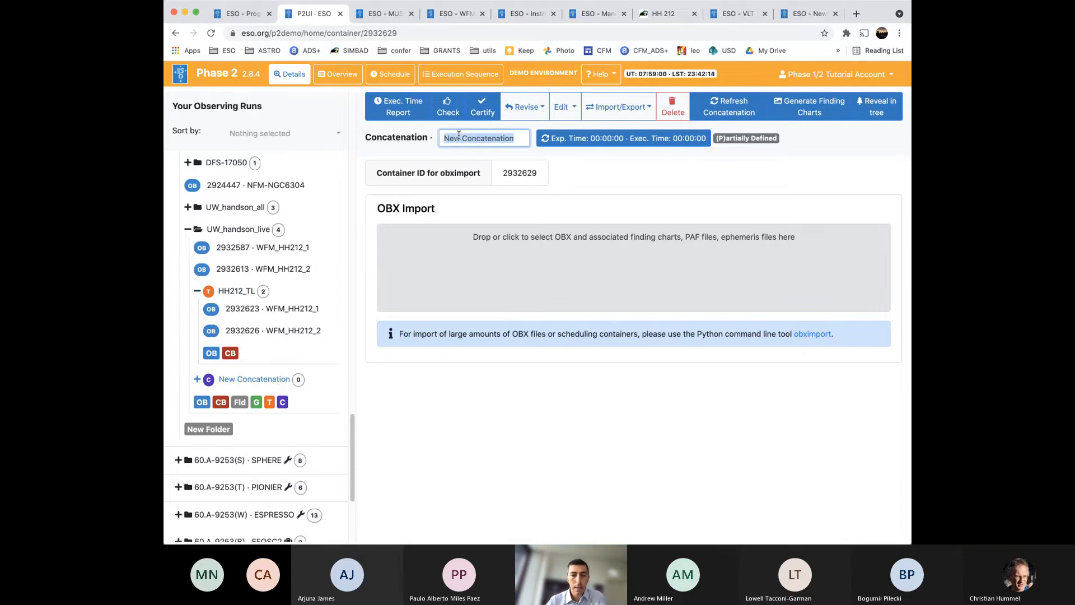
pyautogui.write('HH212_CC')
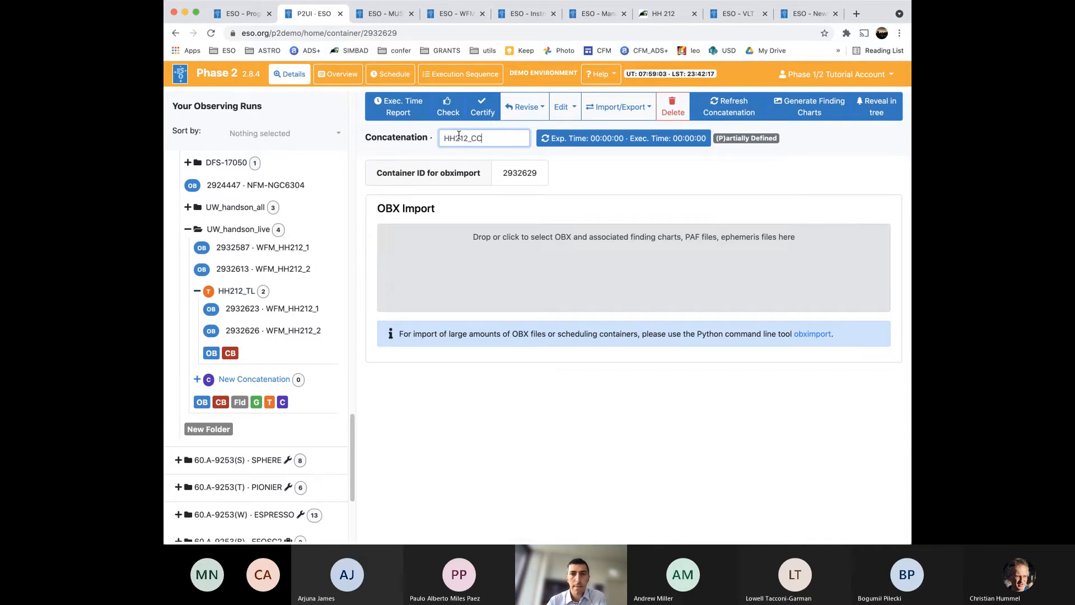
pyautogui.press('Return')
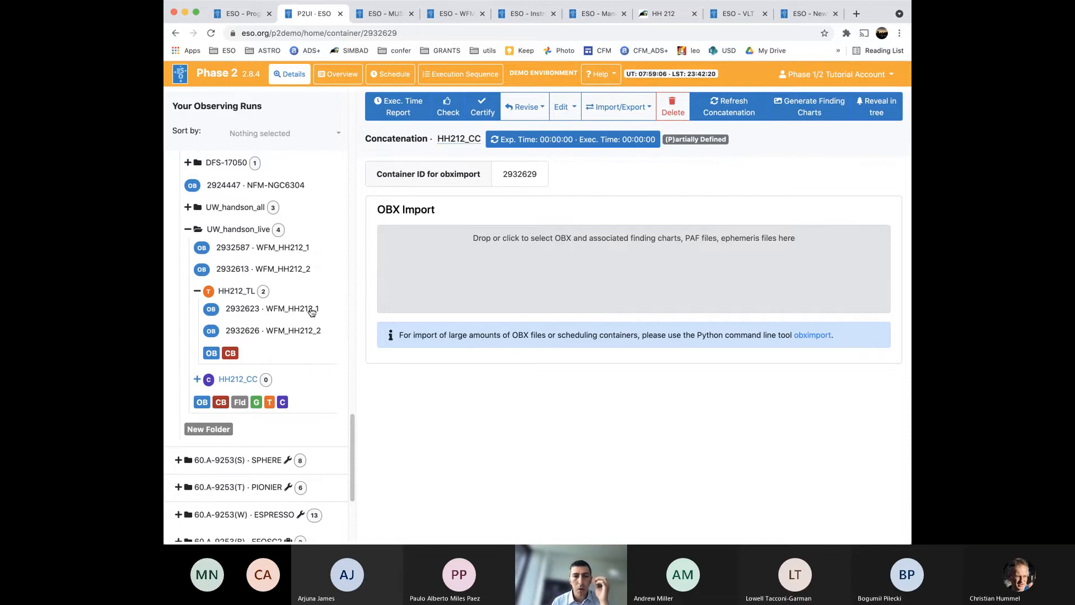
# Copy WFM_HH212_1 and WFM_HH212_2 from the UW_handson_live folder into the HH212_CC concatenation
pyautogui.click(298, 250)
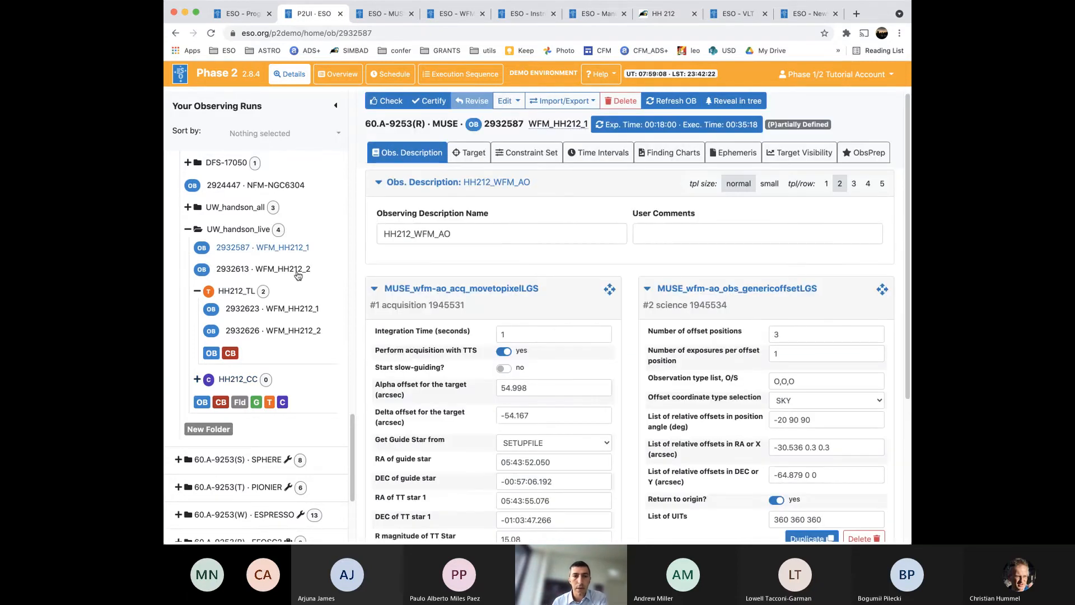
pyautogui.keyDown('shift'); pyautogui.click(297, 272); pyautogui.keyUp('shift')
pyautogui.click(746, 142)
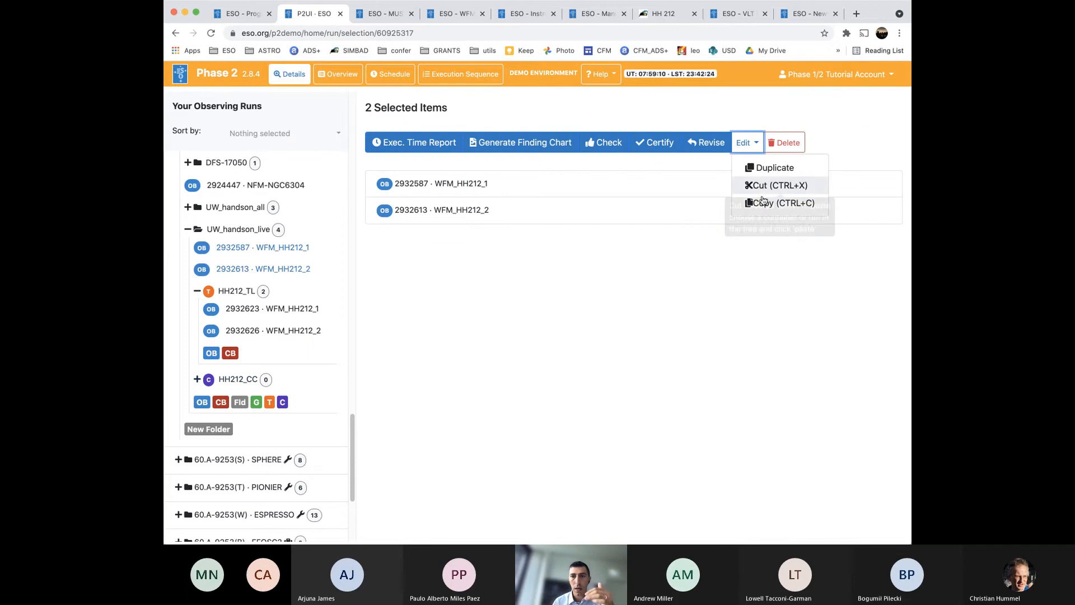
pyautogui.click(764, 204)
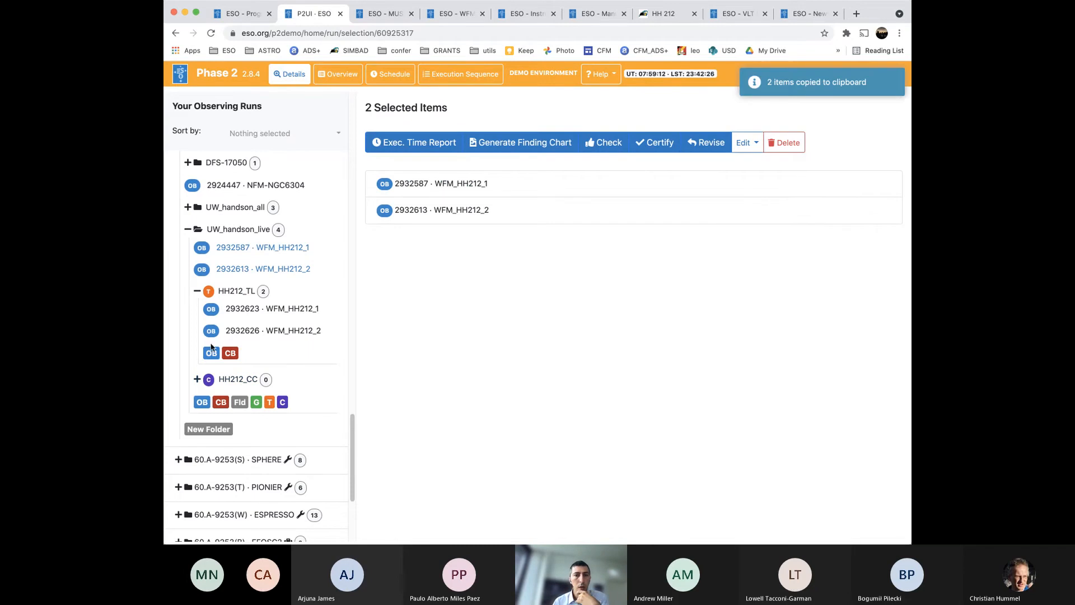
pyautogui.click(242, 383)
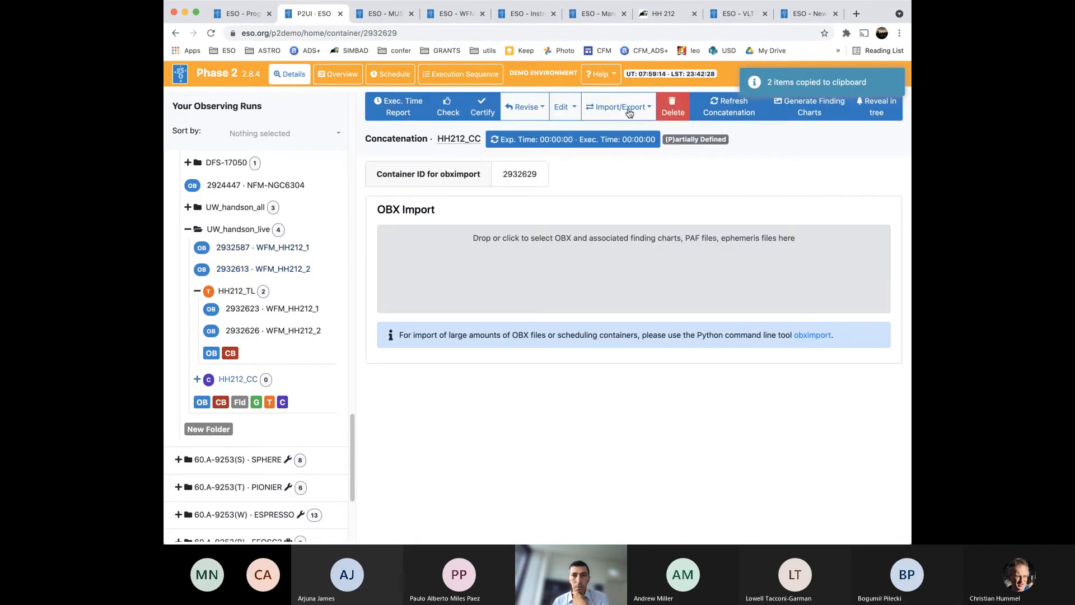
pyautogui.click(564, 107)
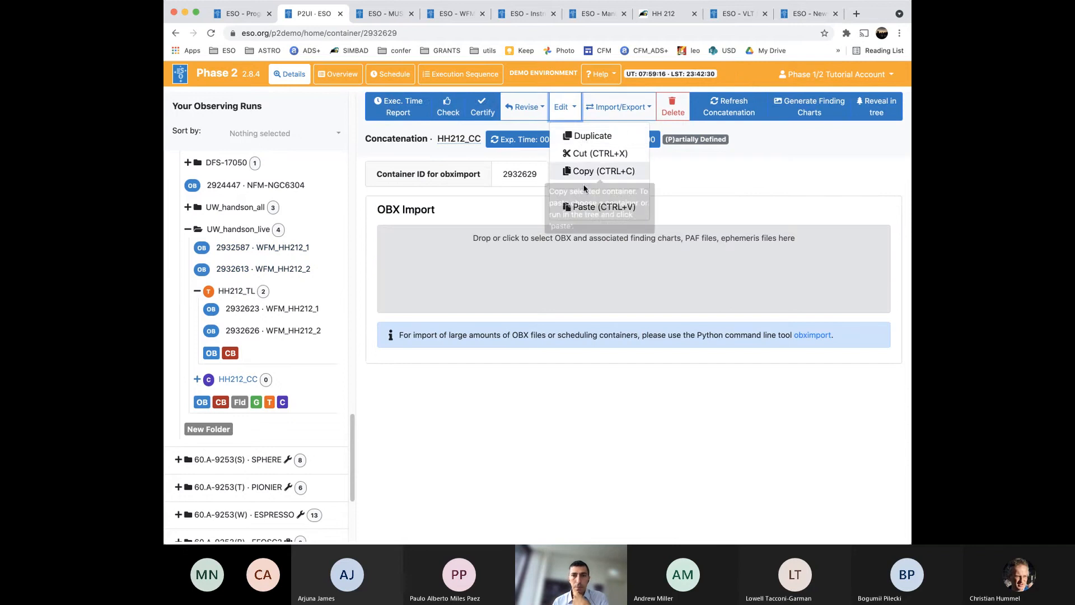
pyautogui.click(585, 206)
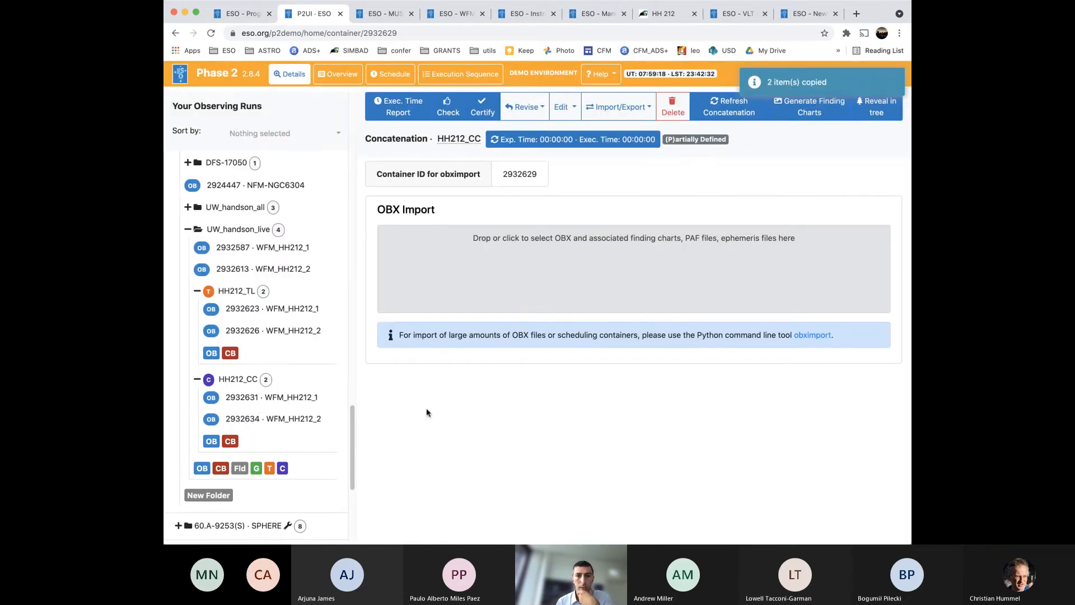
# Look over both observing blocks inside HH212_CC and recalculate the concatenation's exposure and execution times
pyautogui.click(251, 399)
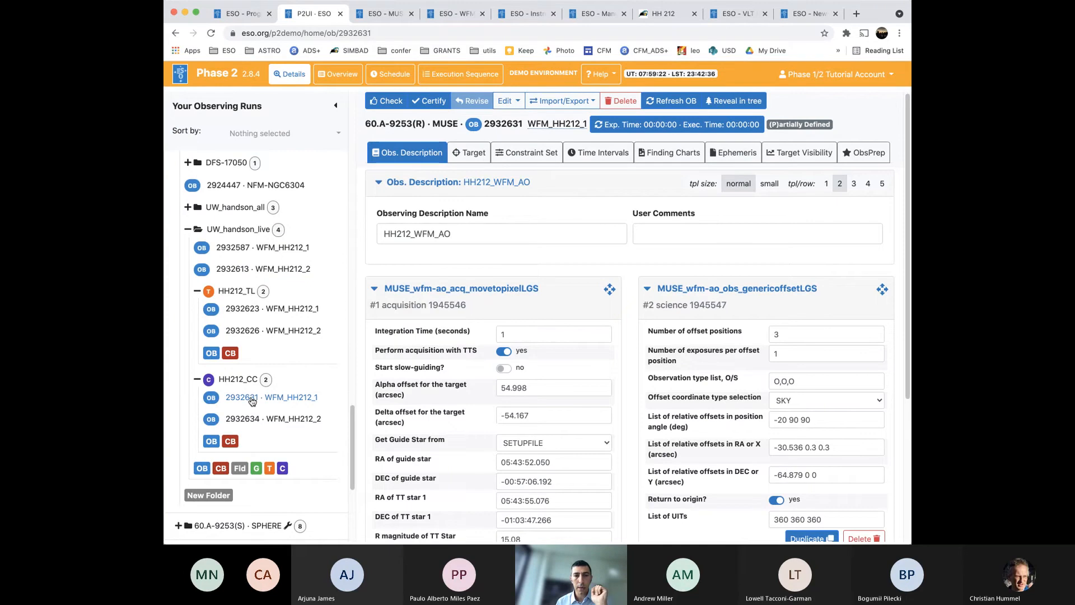
pyautogui.click(261, 421)
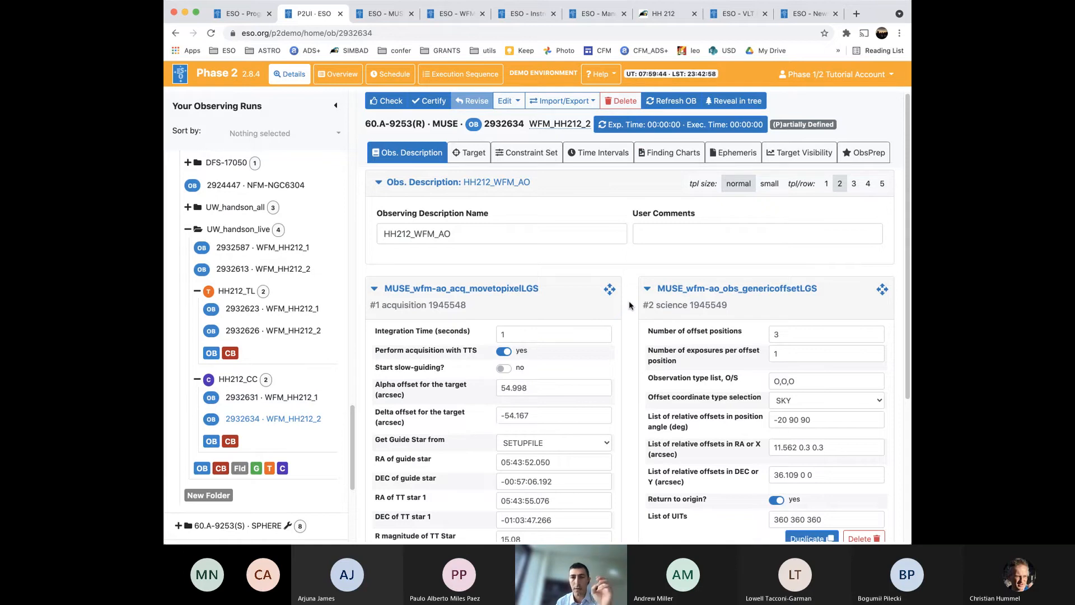
pyautogui.click(239, 379)
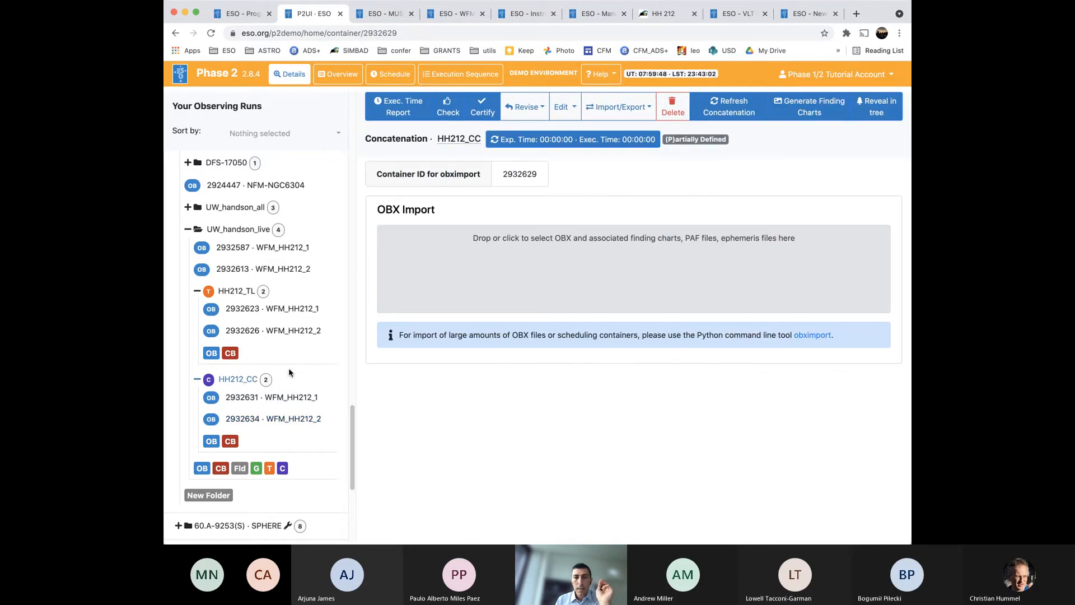
pyautogui.click(584, 141)
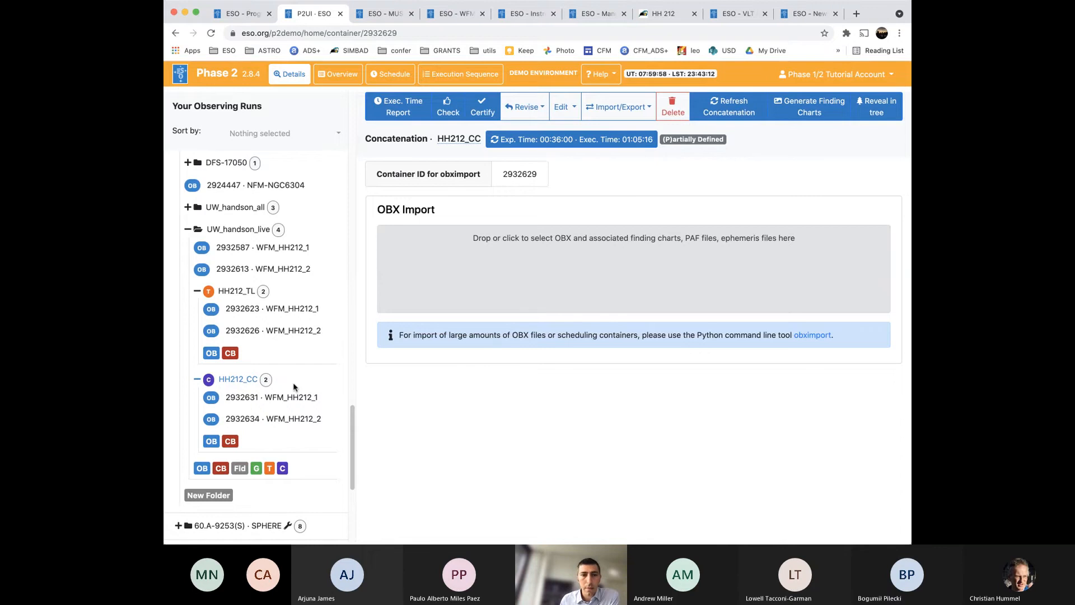
# Compare the execution times of the HH212_TL time link, the HH212_CC concatenation and its WFM_HH212_1 block
pyautogui.click(246, 291)
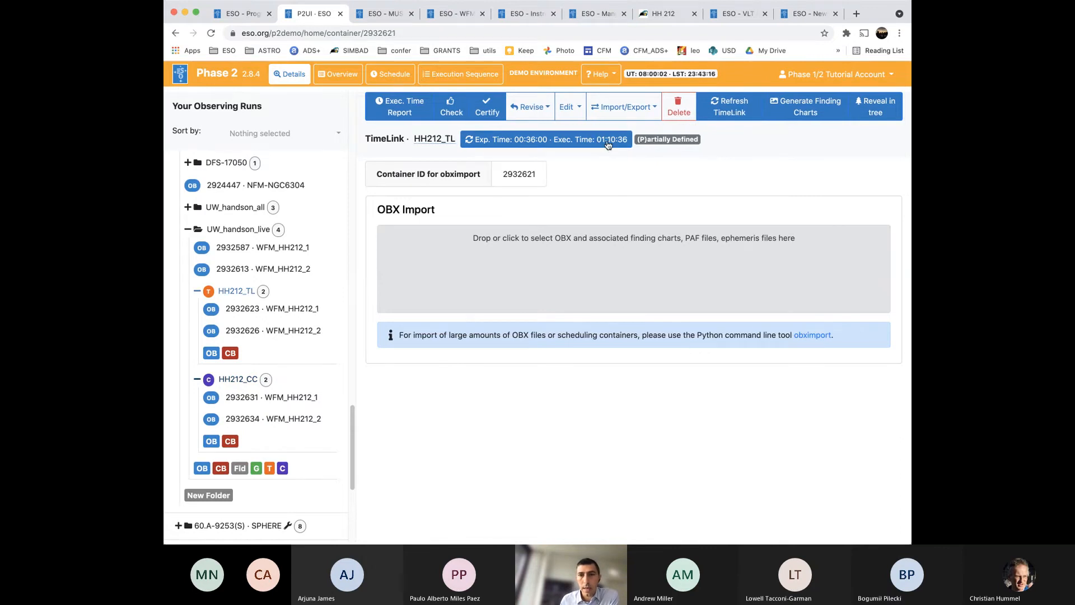
pyautogui.click(245, 381)
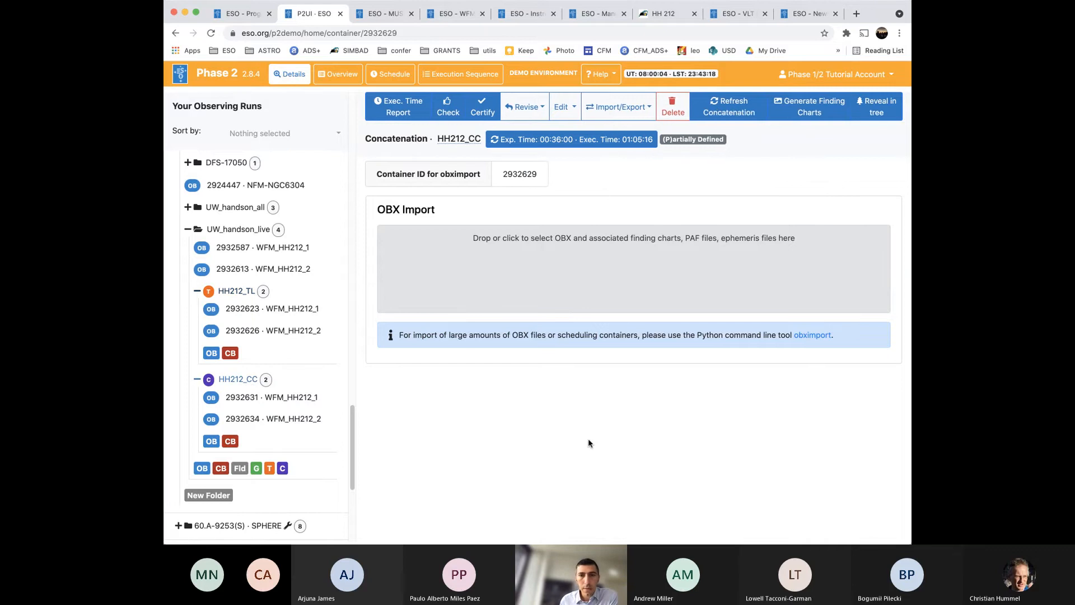
pyautogui.click(315, 398)
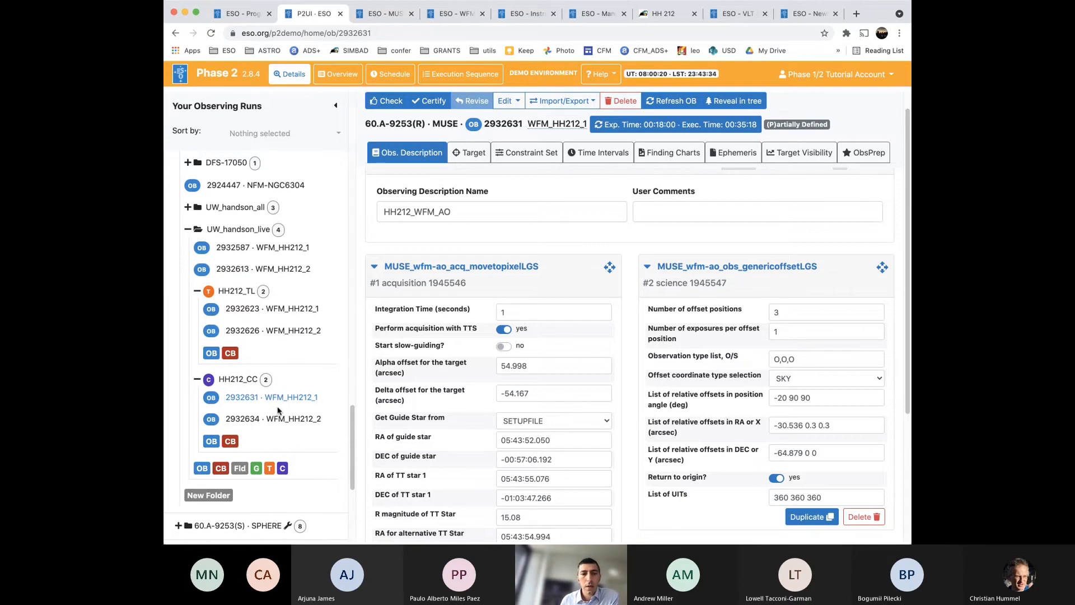
# Run the check on the HH212_CC concatenation, read its container-level error in the verification report, and close the report
pyautogui.click(253, 383)
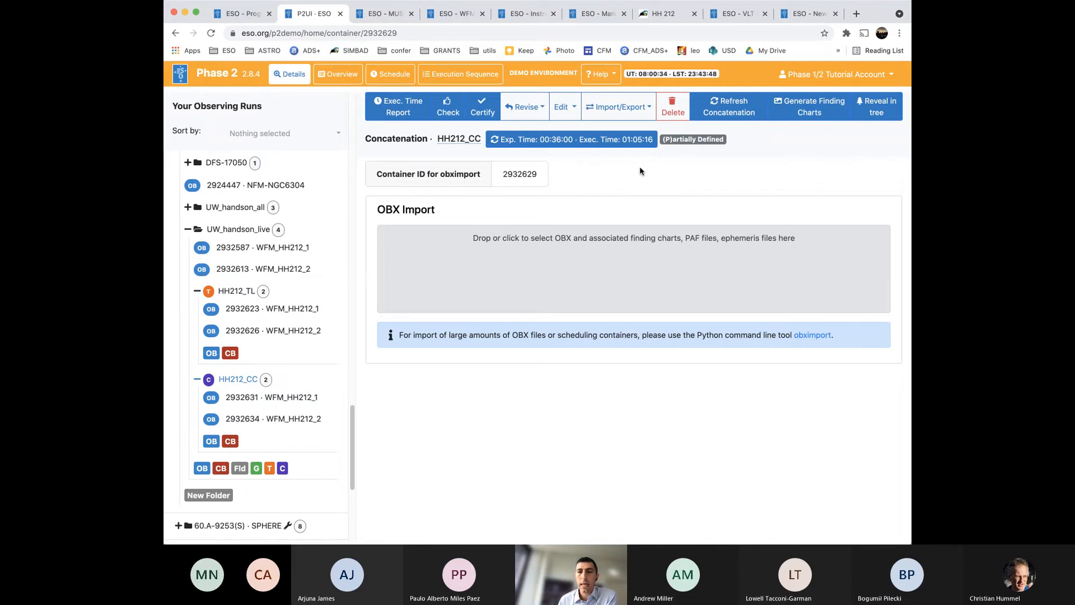
pyautogui.click(448, 107)
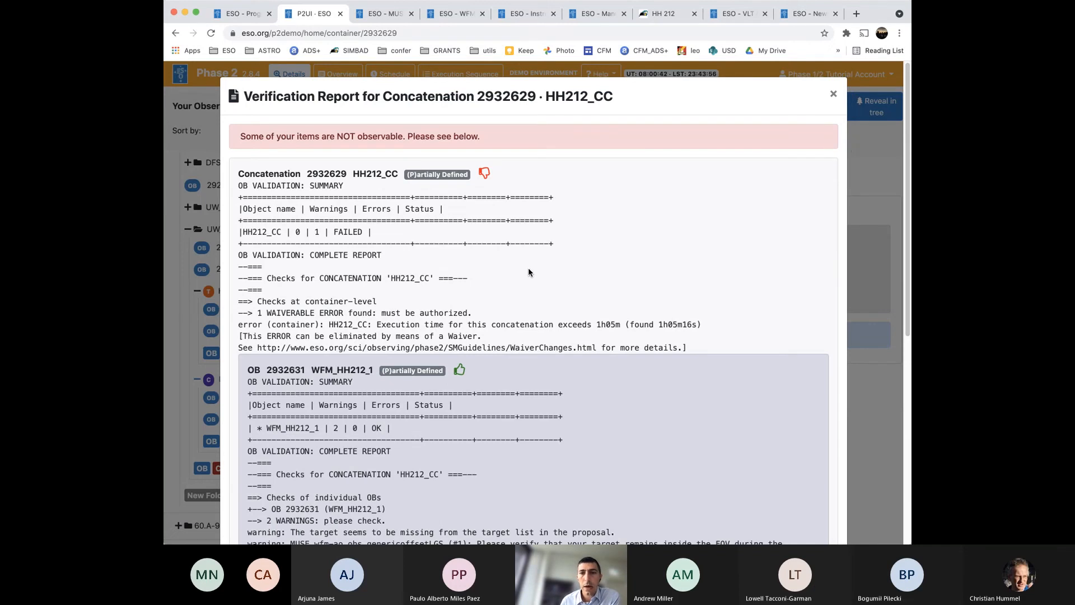
pyautogui.scroll(-3, 528, 273)
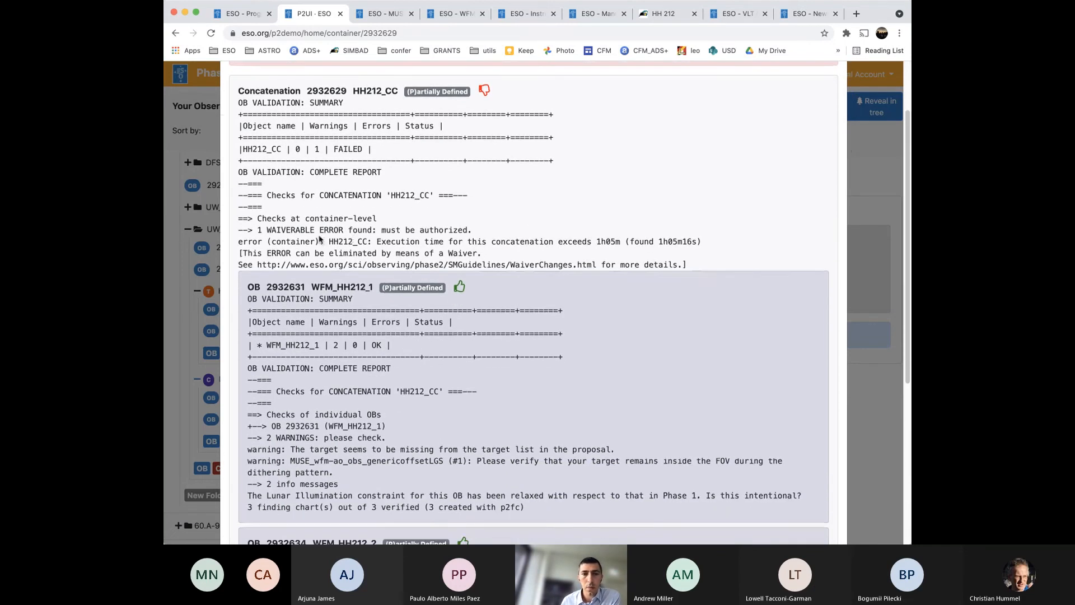
pyautogui.tripleClick(286, 229)
pyautogui.click(341, 236)
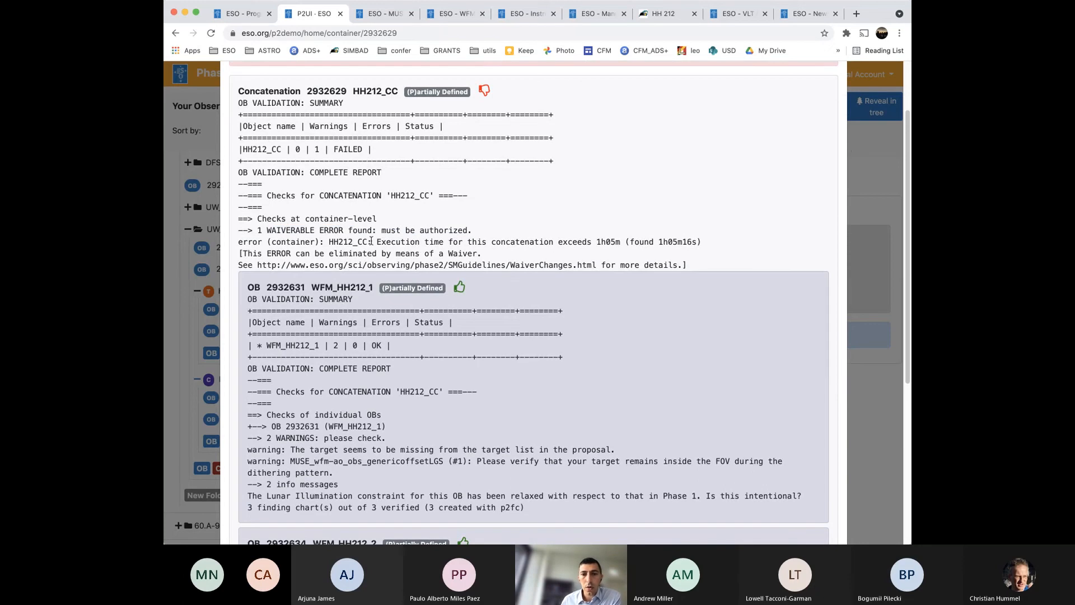
pyautogui.moveTo(371, 241); pyautogui.dragTo(707, 242)
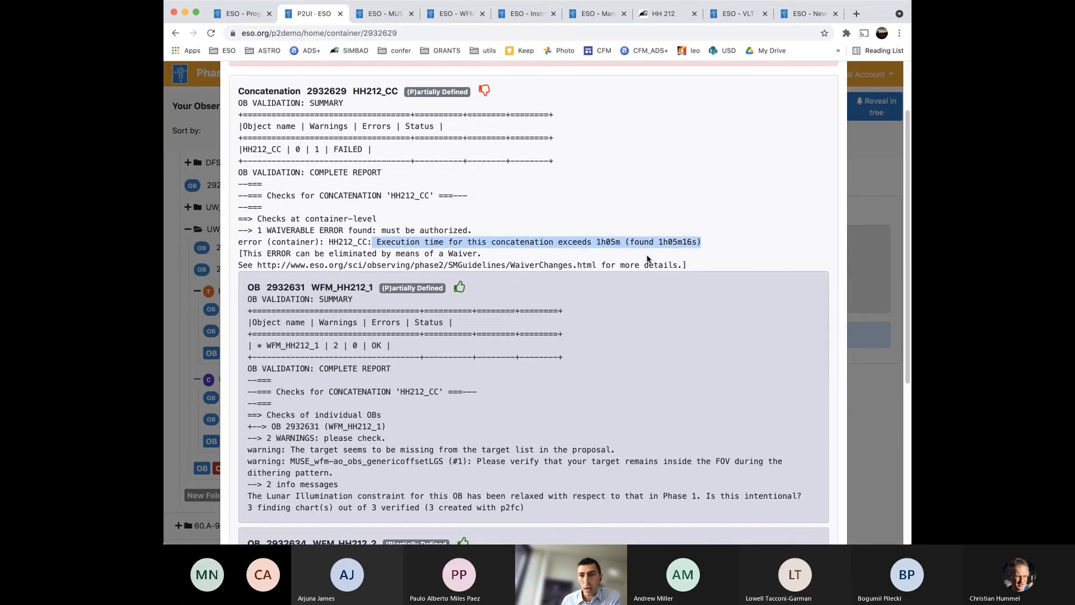
pyautogui.click(648, 259)
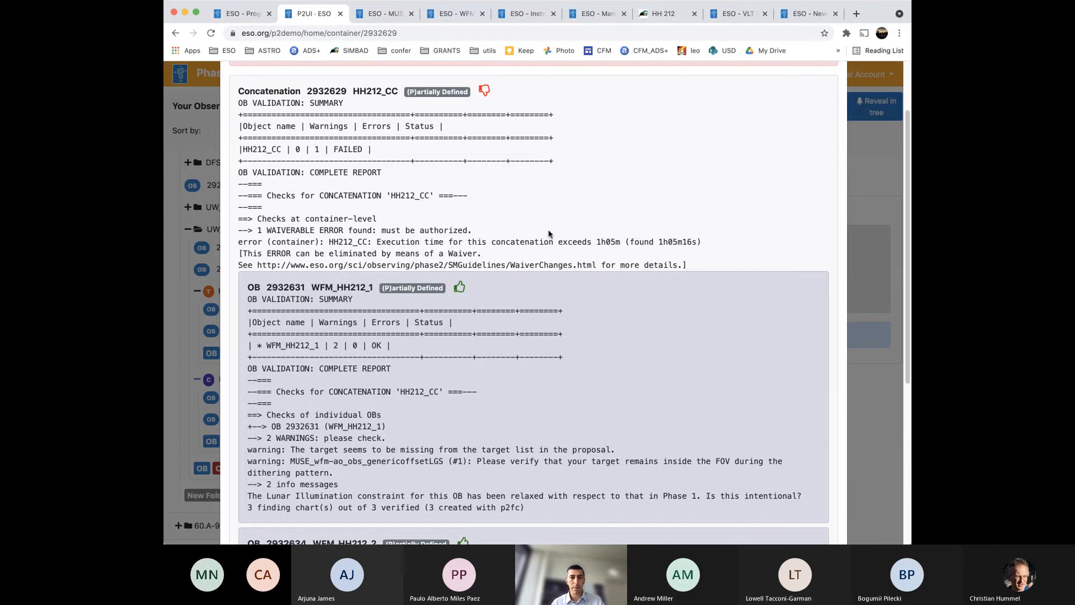
pyautogui.scroll(-5, 540, 235)
pyautogui.scroll(10, 540, 238)
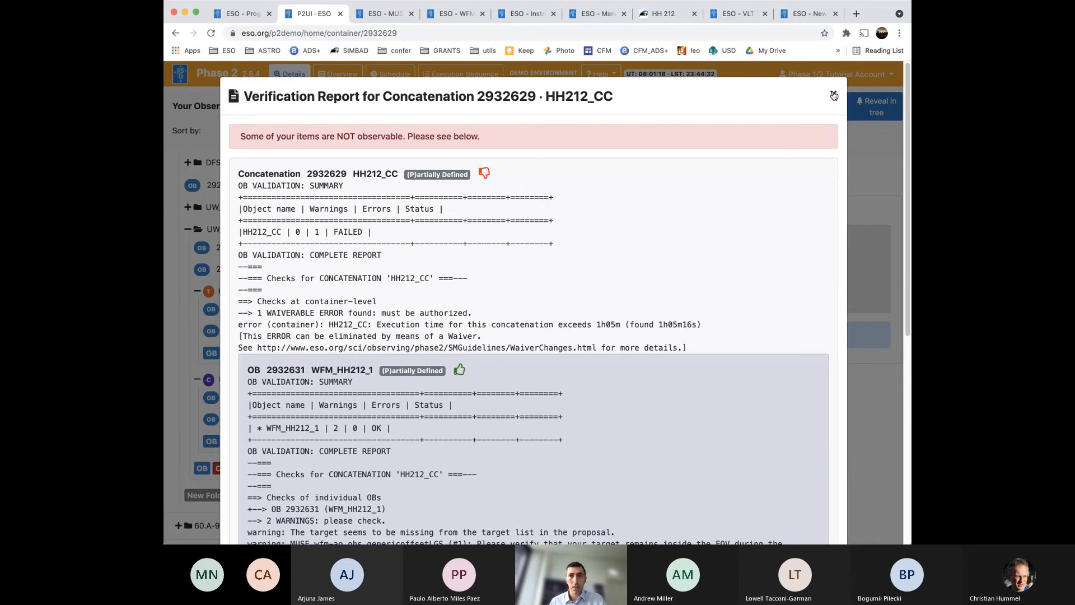
pyautogui.click(833, 95)
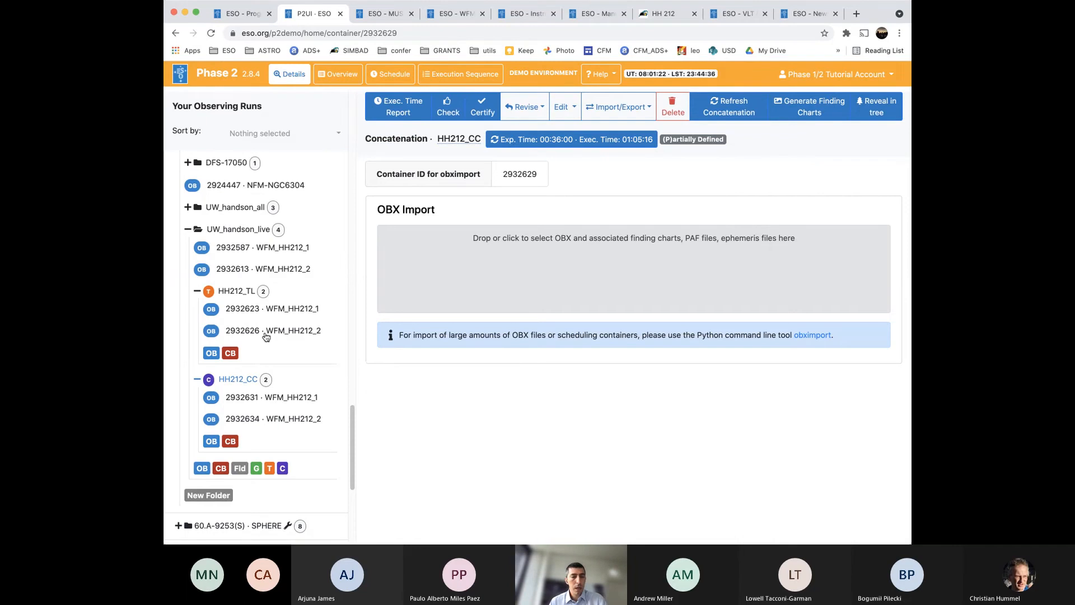
# Locate the MUSE run 60.A-9253(R) in the observing runs tree and display its run information
pyautogui.click(269, 247)
pyautogui.scroll(3, 279, 257)
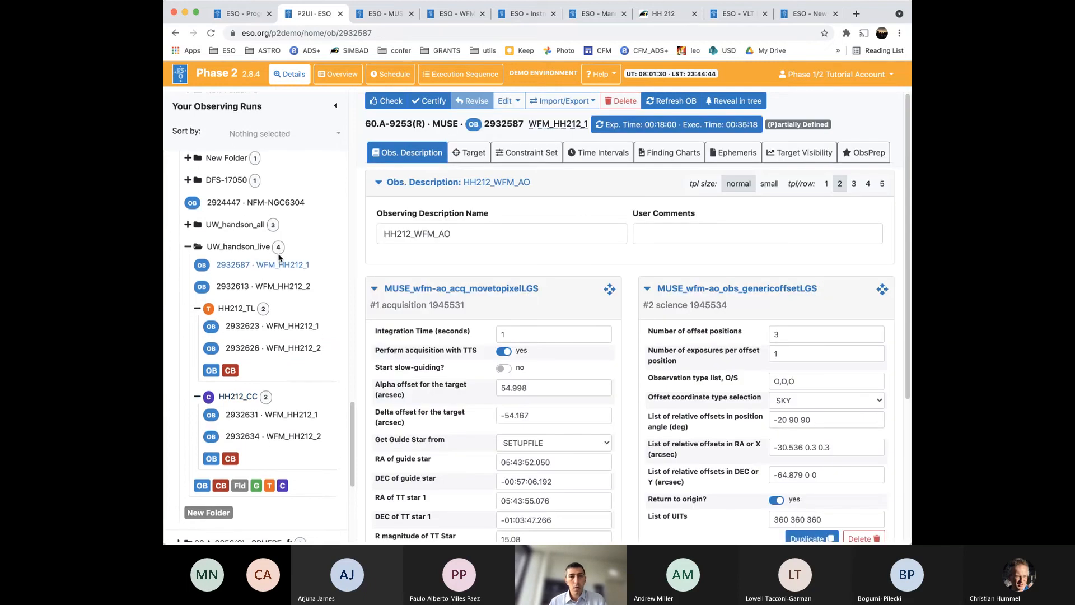
pyautogui.scroll(10, 297, 338)
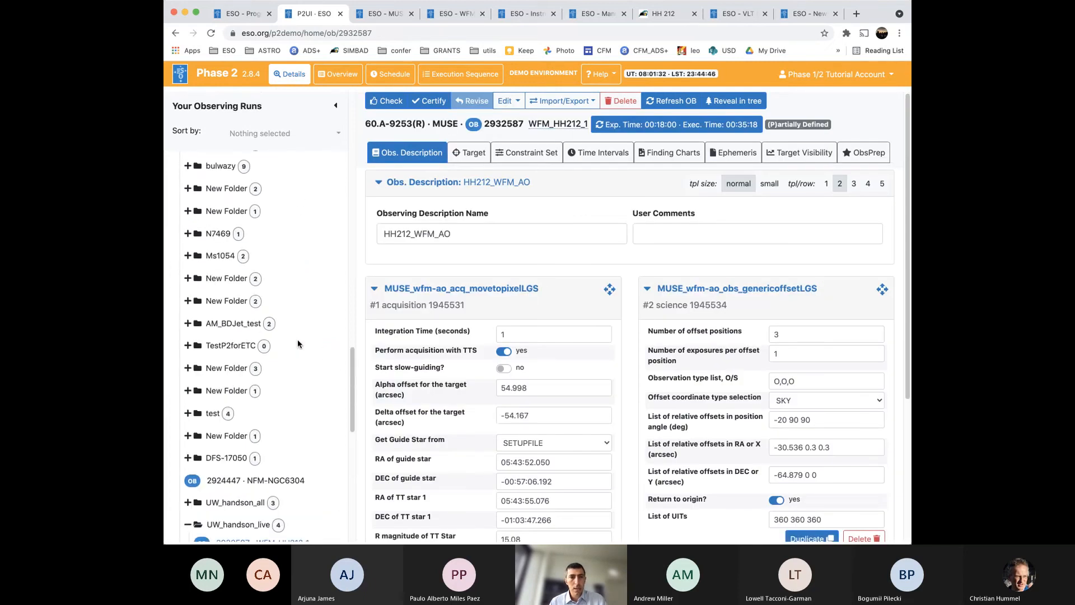
pyautogui.scroll(2, 298, 335)
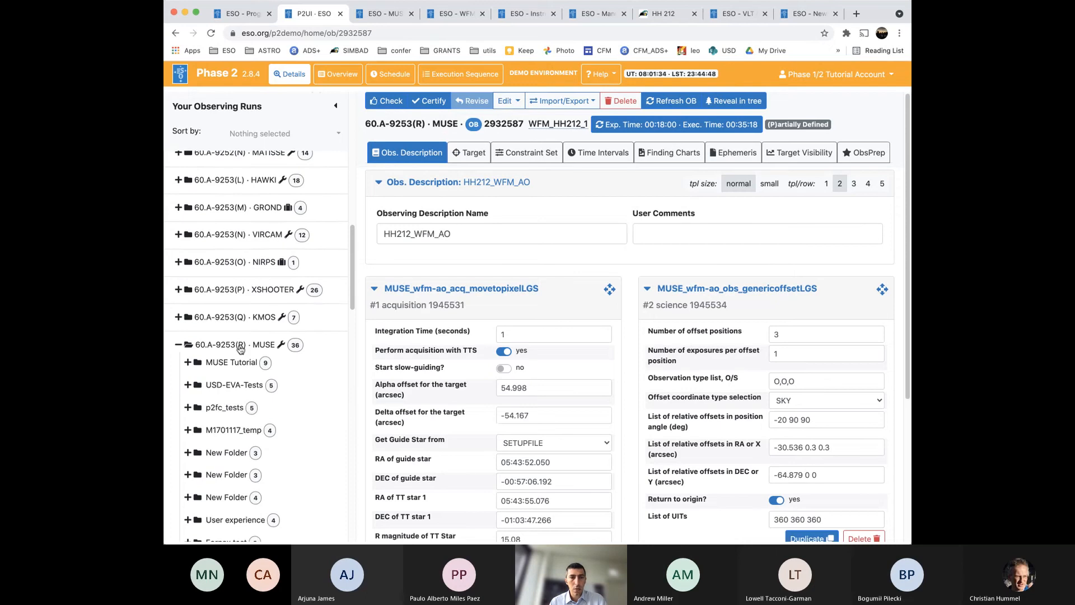
pyautogui.click(238, 344)
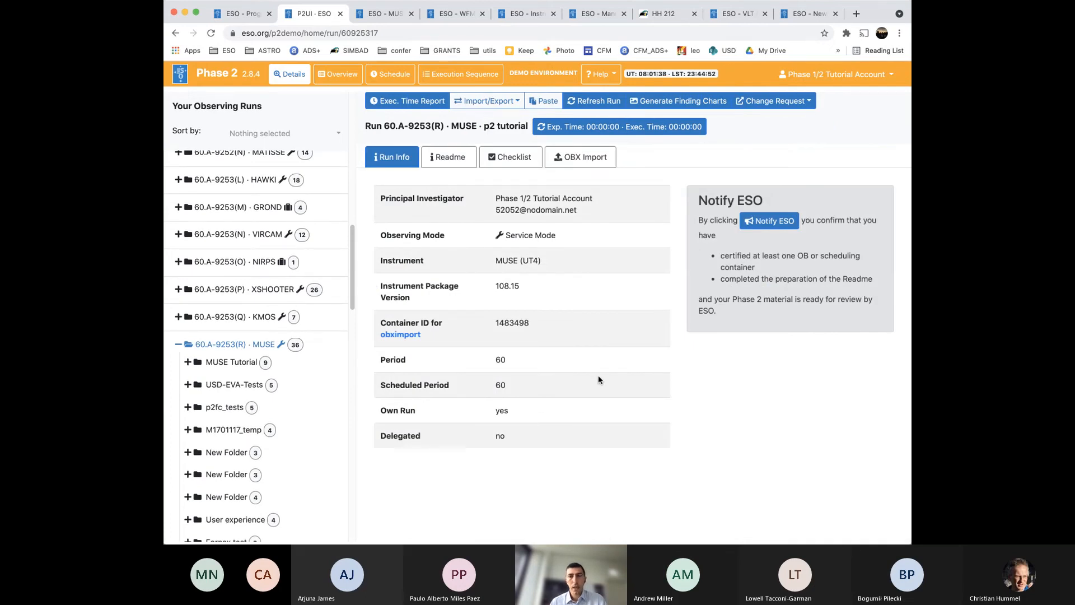
# Review the MUSE run's Readme sections General Description and Waiver Requests, and open its checklist
pyautogui.click(453, 160)
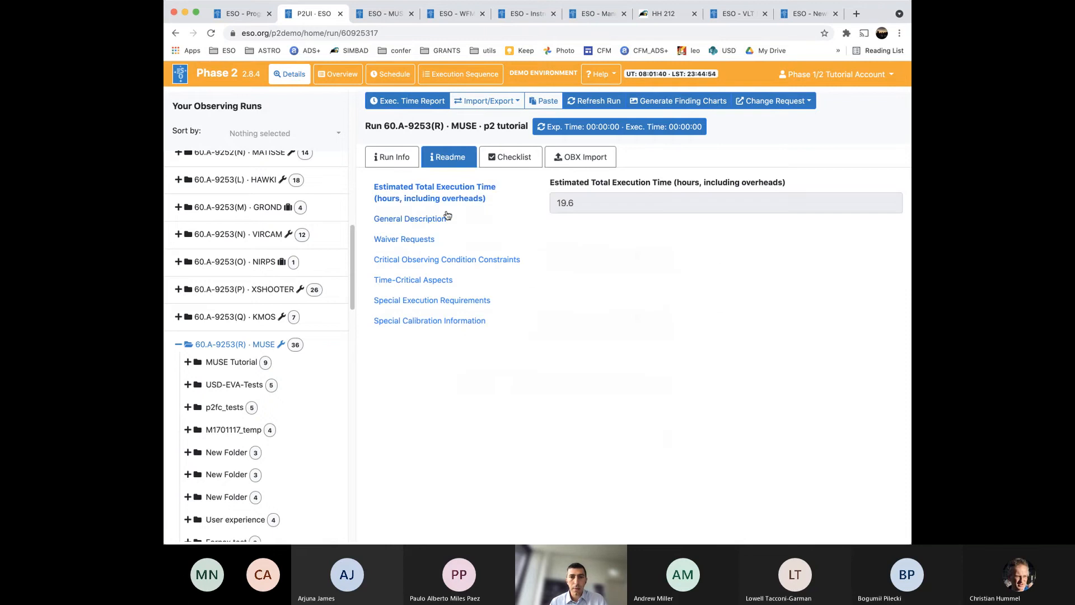
pyautogui.click(446, 217)
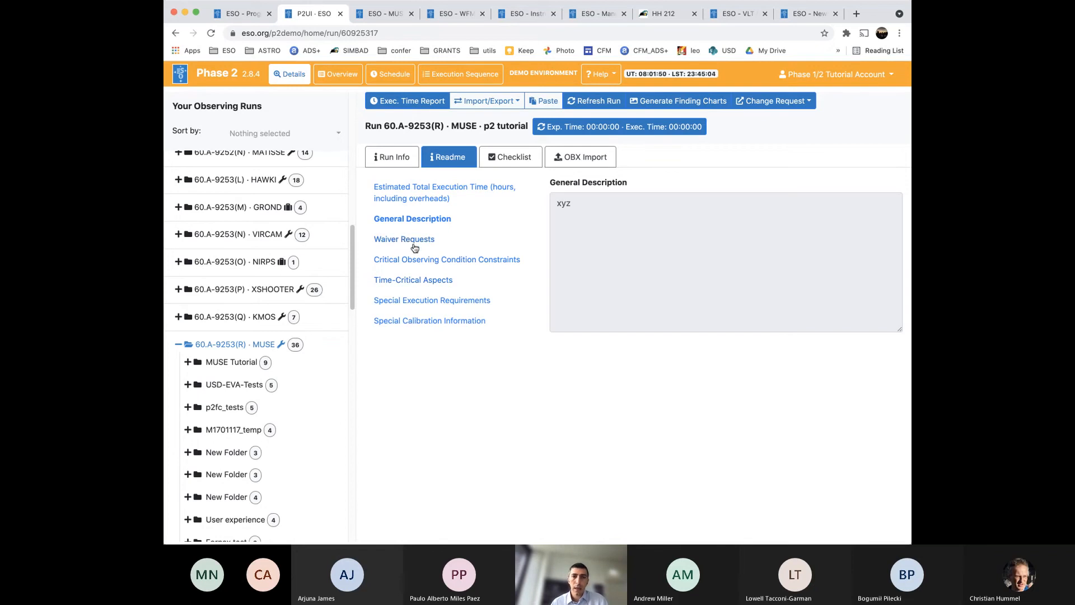
pyautogui.click(417, 245)
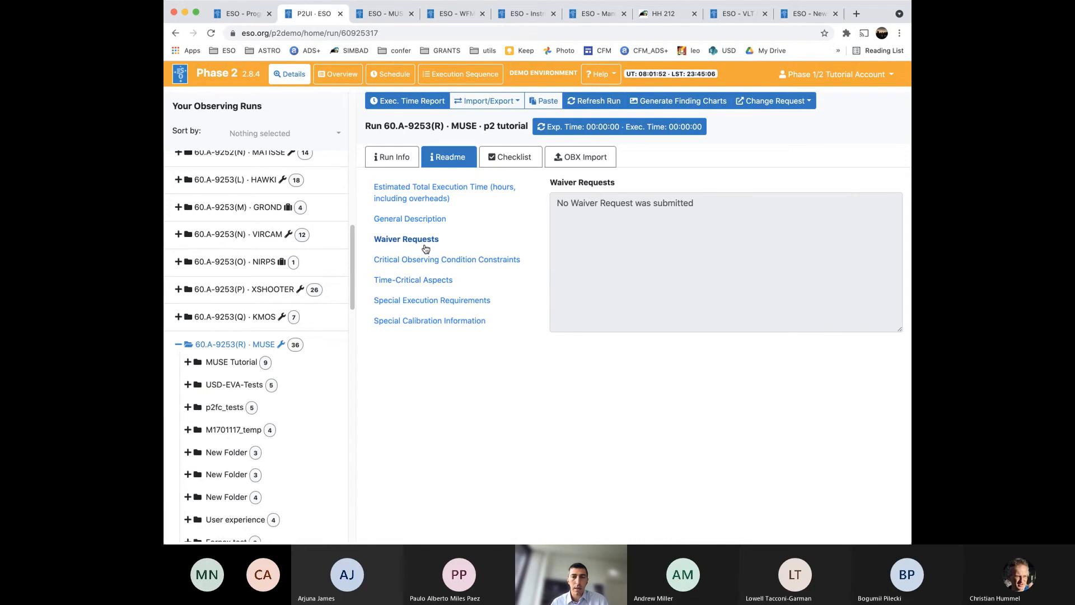
pyautogui.click(495, 159)
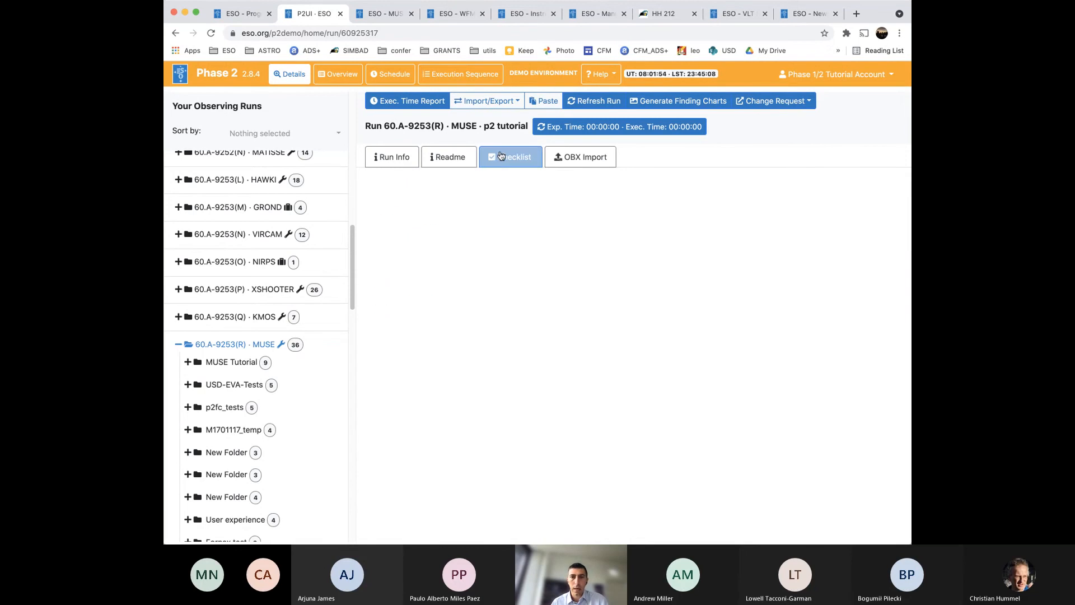
# Try to notify ESO from the MUSE run's information that its Phase 2 material is ready for review
pyautogui.click(404, 162)
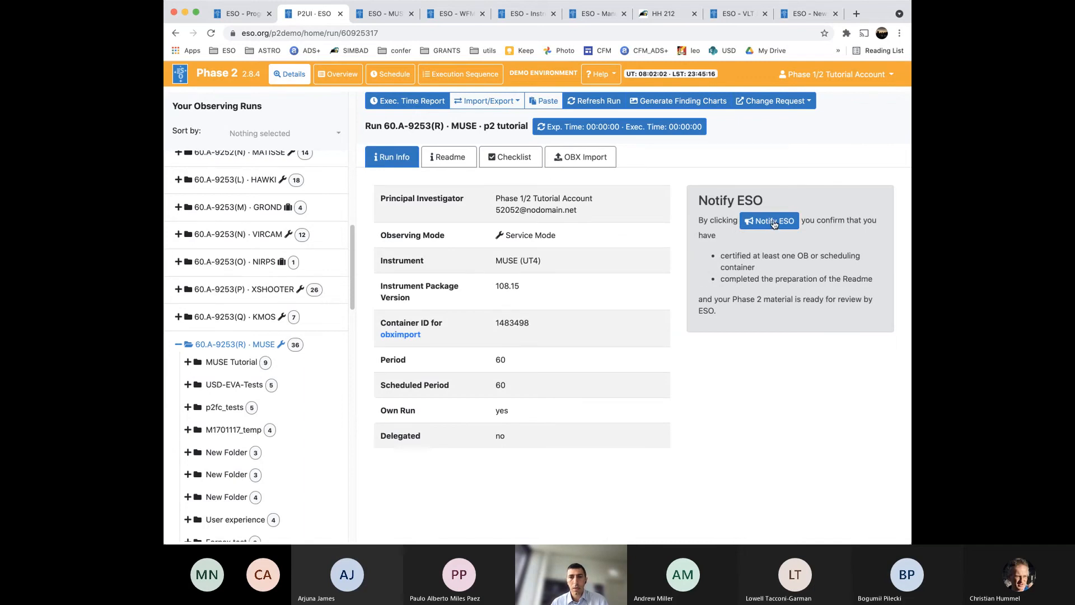
pyautogui.click(774, 223)
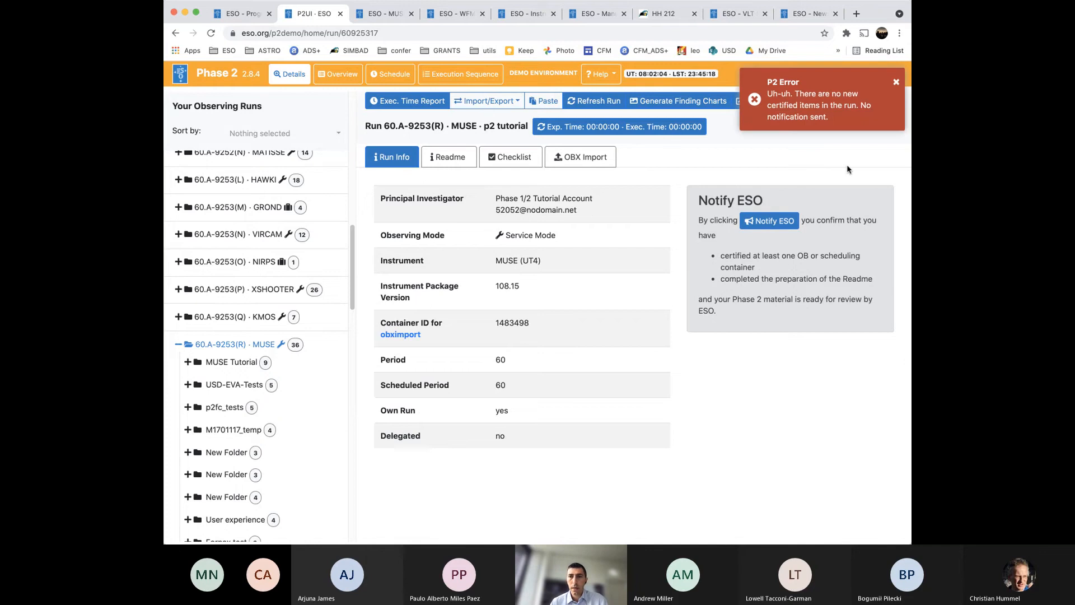
pyautogui.click(897, 84)
# Certify the standalone blocks WFM_HH212_1 and WFM_HH212_2 together in the UW_handson_live folder, and review their verification report
pyautogui.scroll(-10, 241, 385)
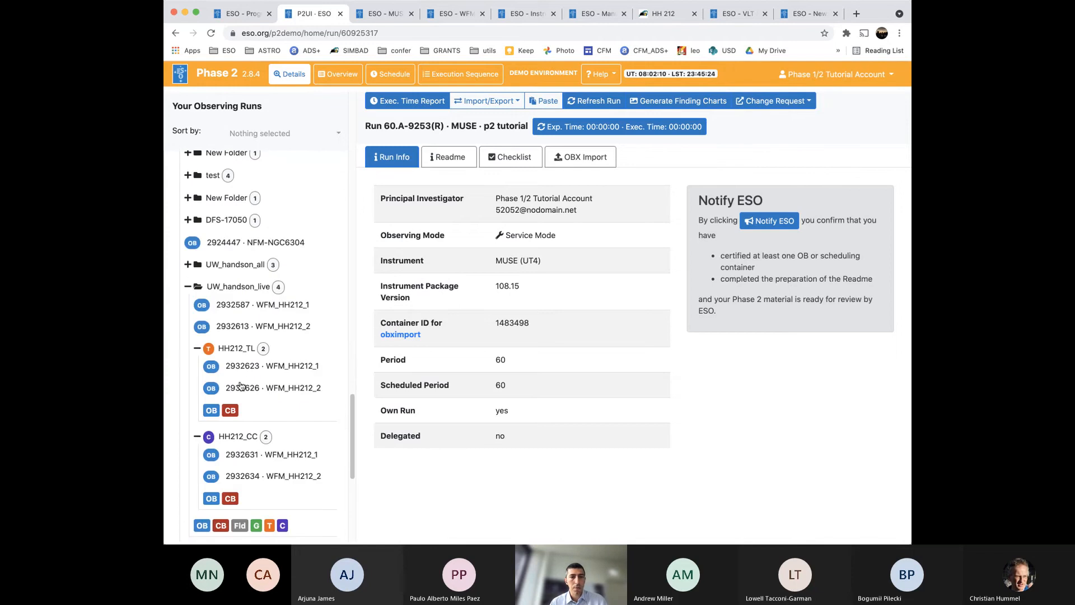
pyautogui.click(263, 308)
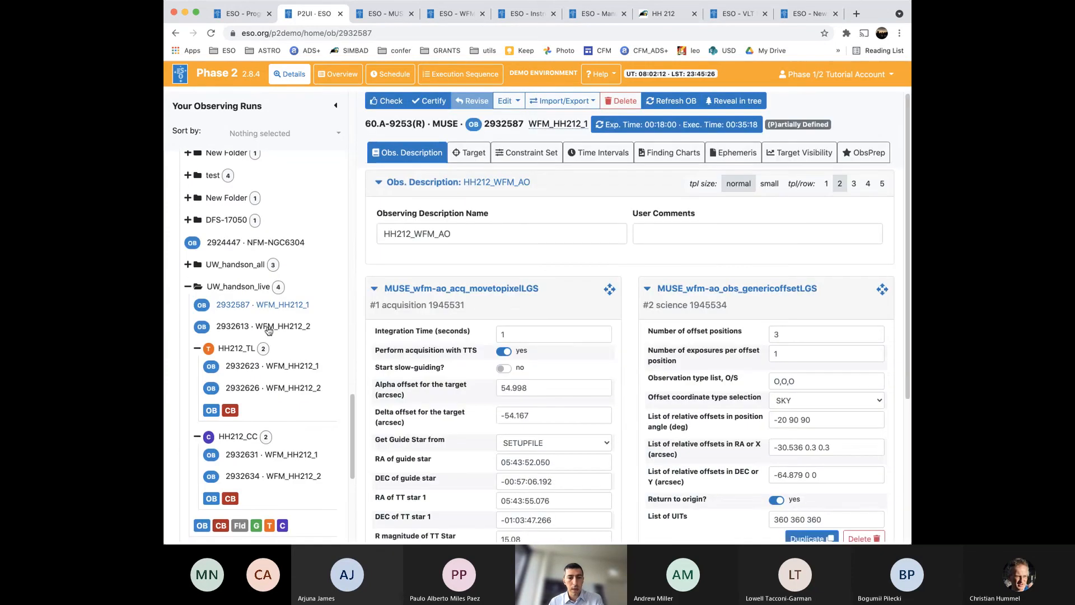
pyautogui.keyDown('shift'); pyautogui.click(268, 329); pyautogui.keyUp('shift')
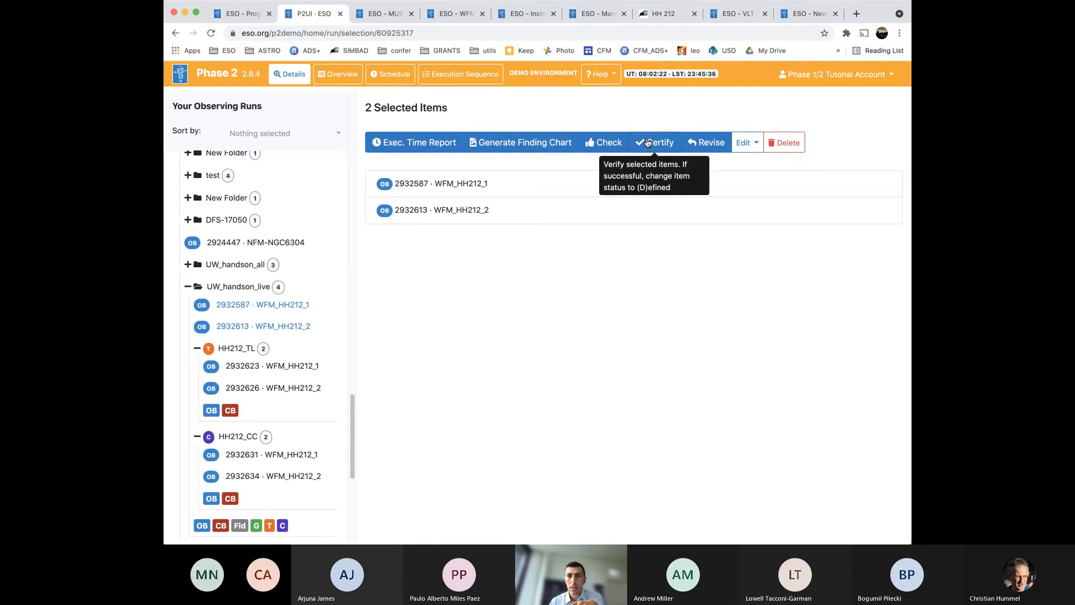
pyautogui.click(647, 142)
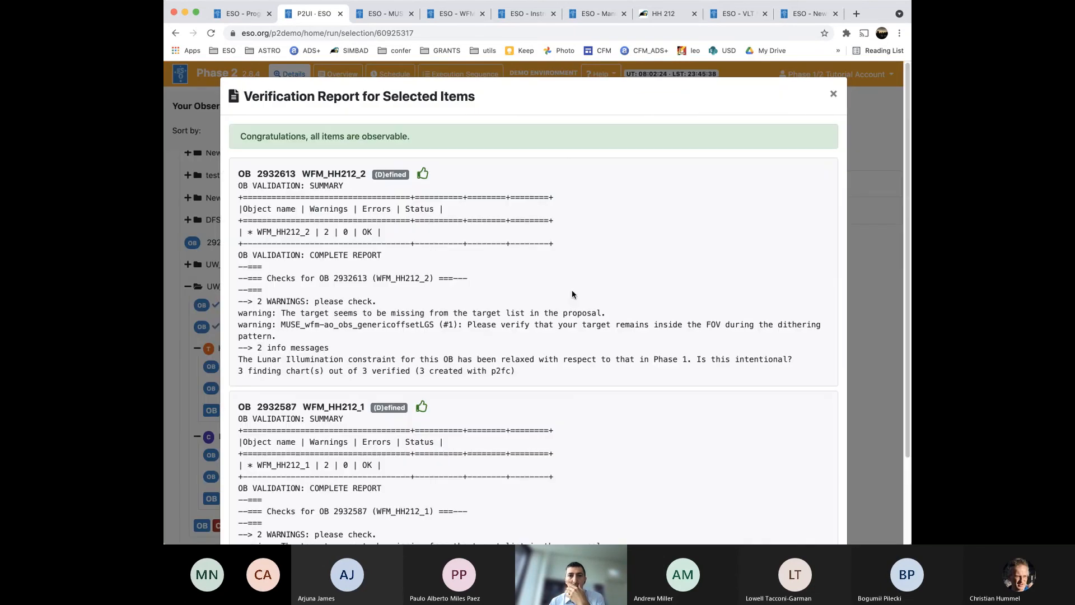
pyautogui.scroll(-1, 568, 328)
pyautogui.scroll(-2, 568, 328)
pyautogui.scroll(3, 568, 328)
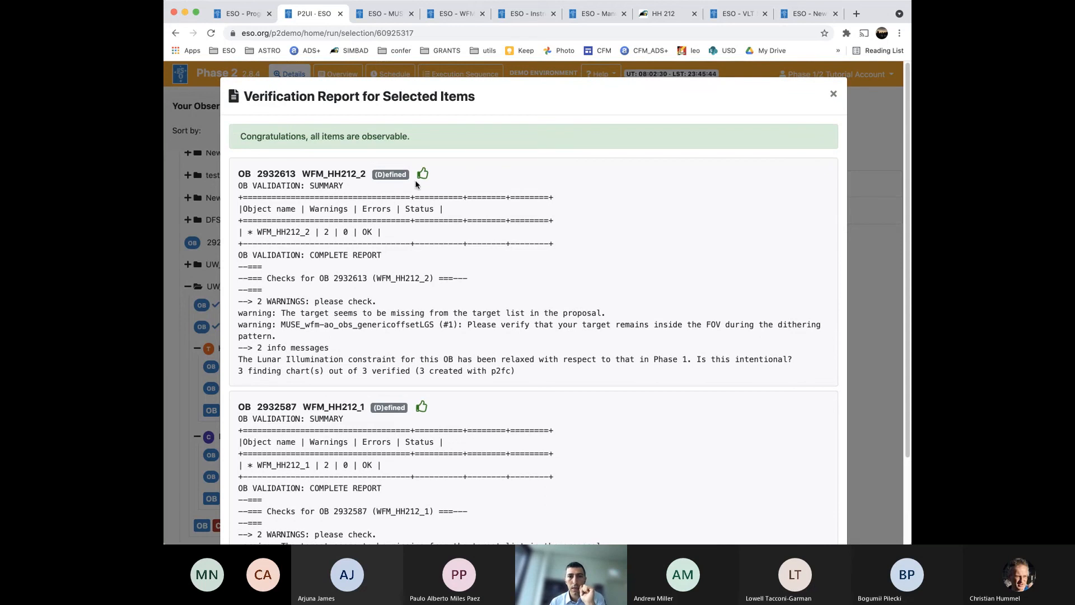
pyautogui.click(833, 94)
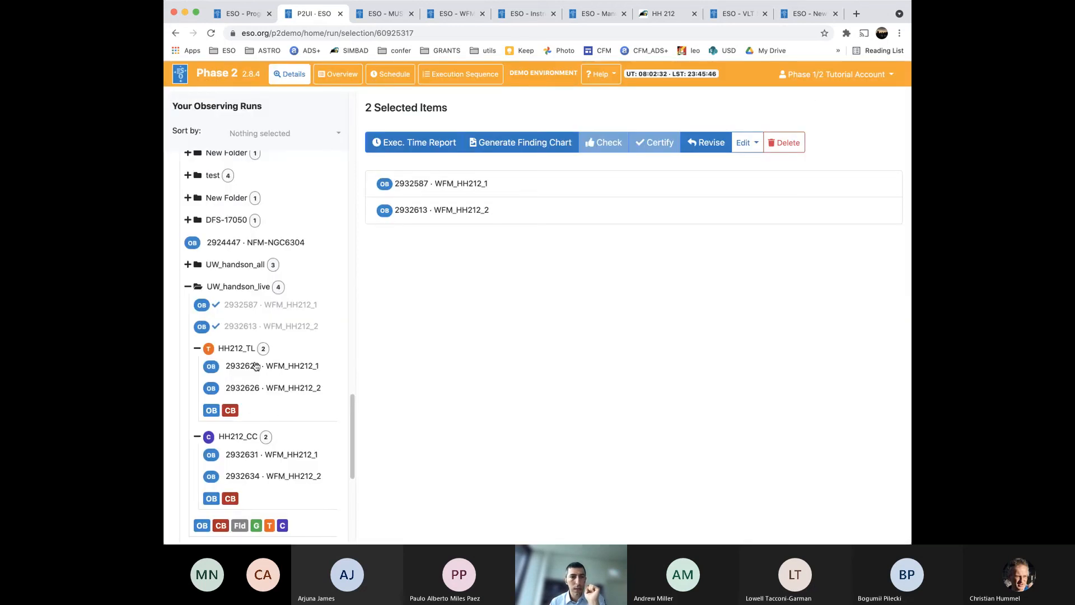
# Revise the certified standalone block 2932587 WFM_HH212_1 to make it editable, and certify it again
pyautogui.click(267, 306)
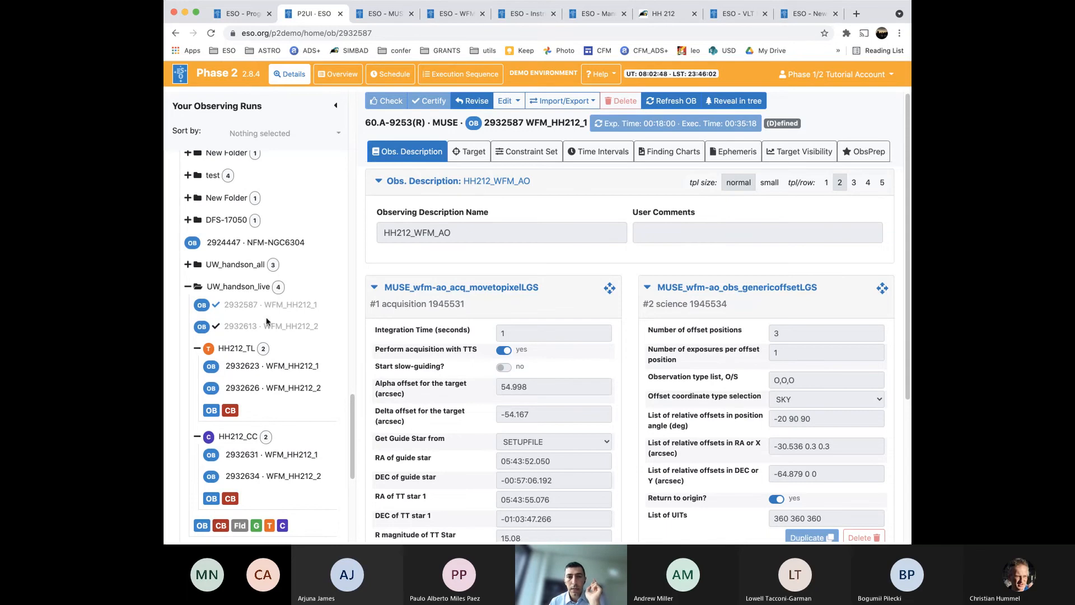
pyautogui.click(464, 105)
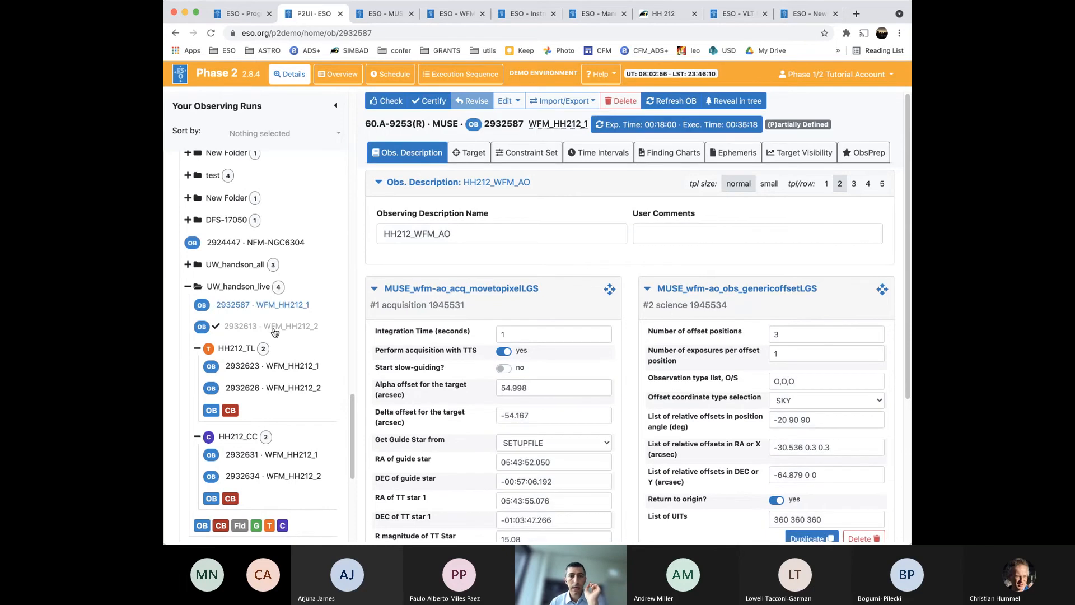
pyautogui.click(274, 305)
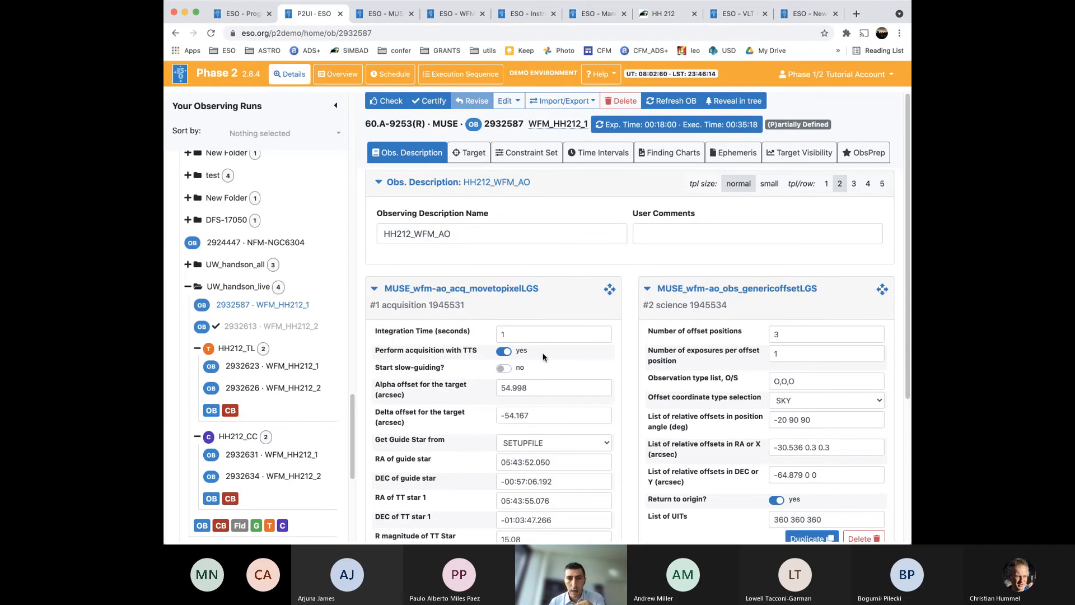
pyautogui.click(427, 103)
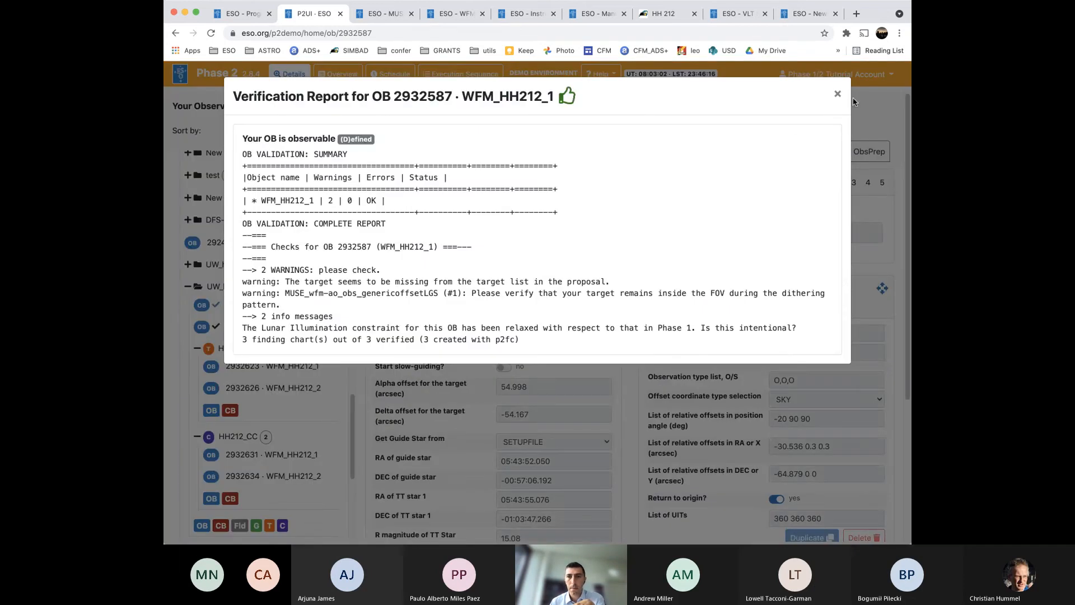
pyautogui.click(837, 94)
# Notify ESO that the certified blocks of MUSE run 60.A-9253(R) are ready for review, and close the notification message
pyautogui.scroll(10, 271, 357)
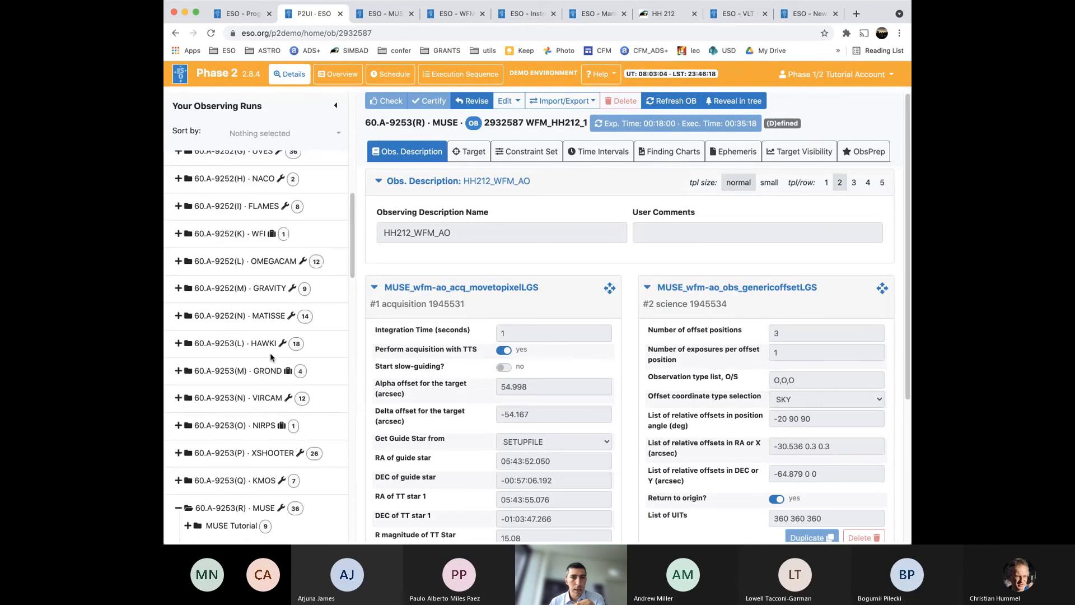
pyautogui.scroll(-10, 259, 364)
pyautogui.scroll(5, 259, 364)
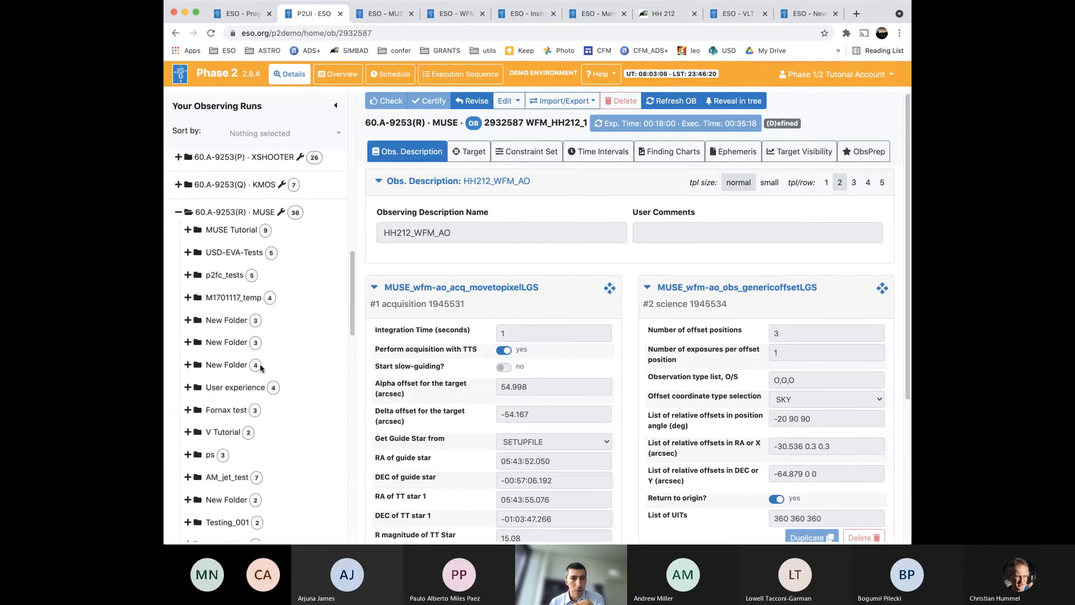
pyautogui.click(238, 213)
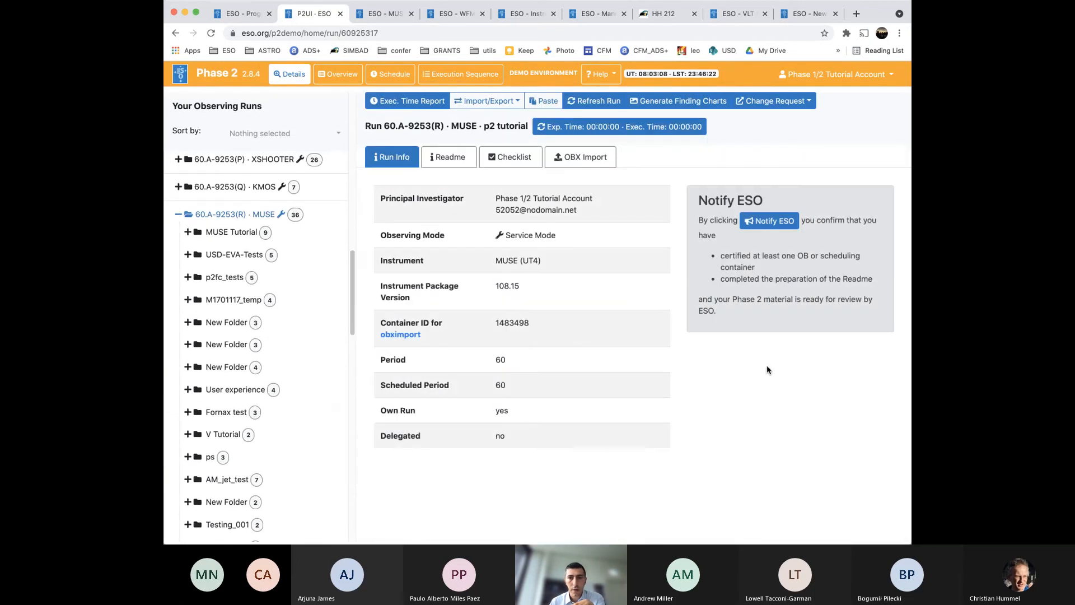
pyautogui.click(768, 219)
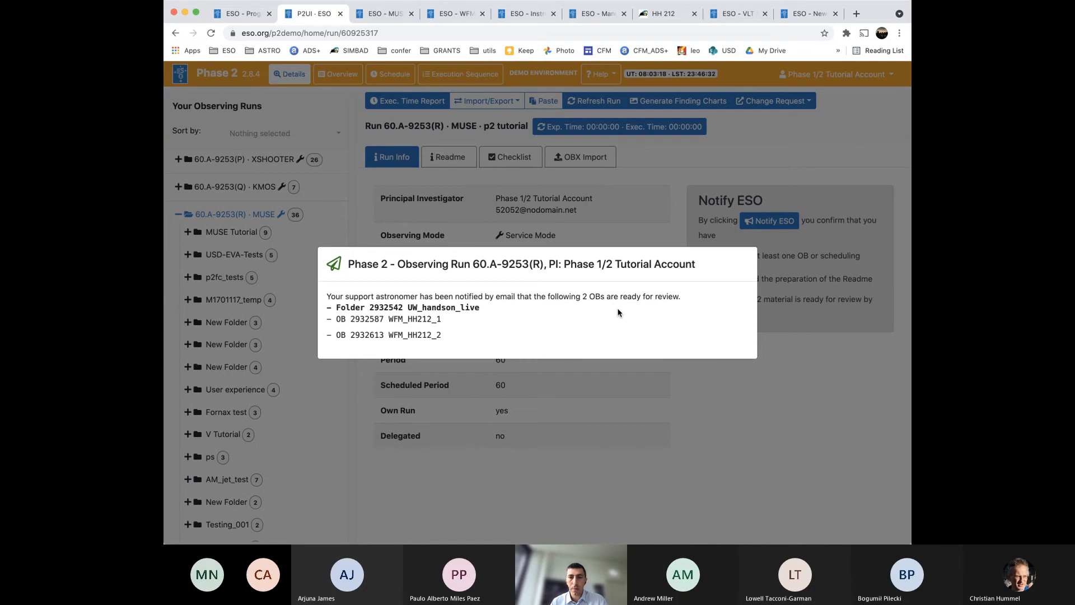
pyautogui.click(468, 461)
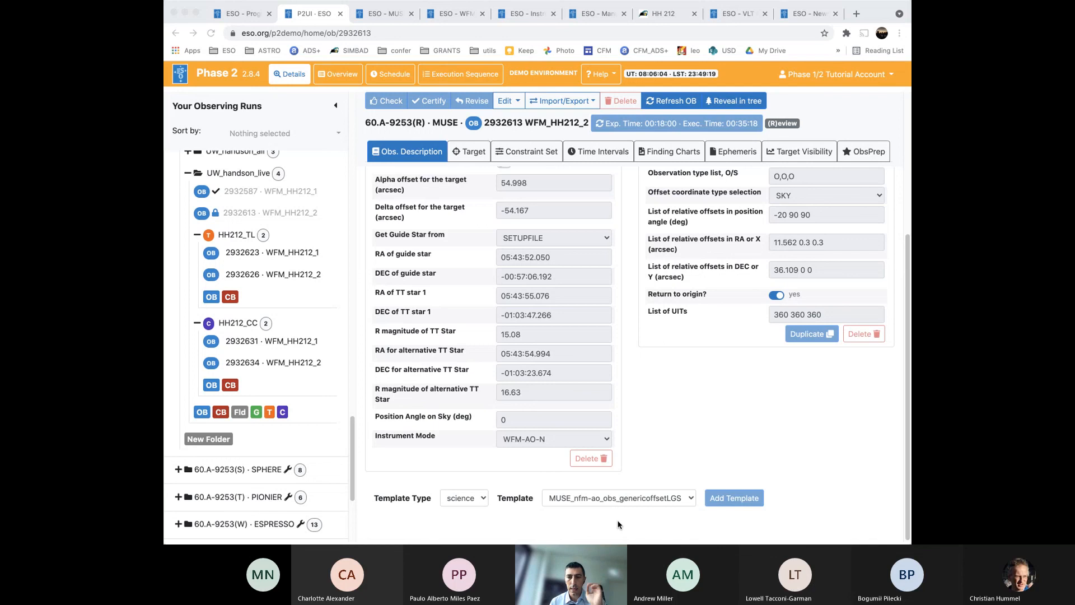
# Set the acquisition template's integration time to 10 seconds in the WFM_HH212_1 block of the HH212_CC concatenation
pyautogui.click(619, 524)
pyautogui.click(277, 341)
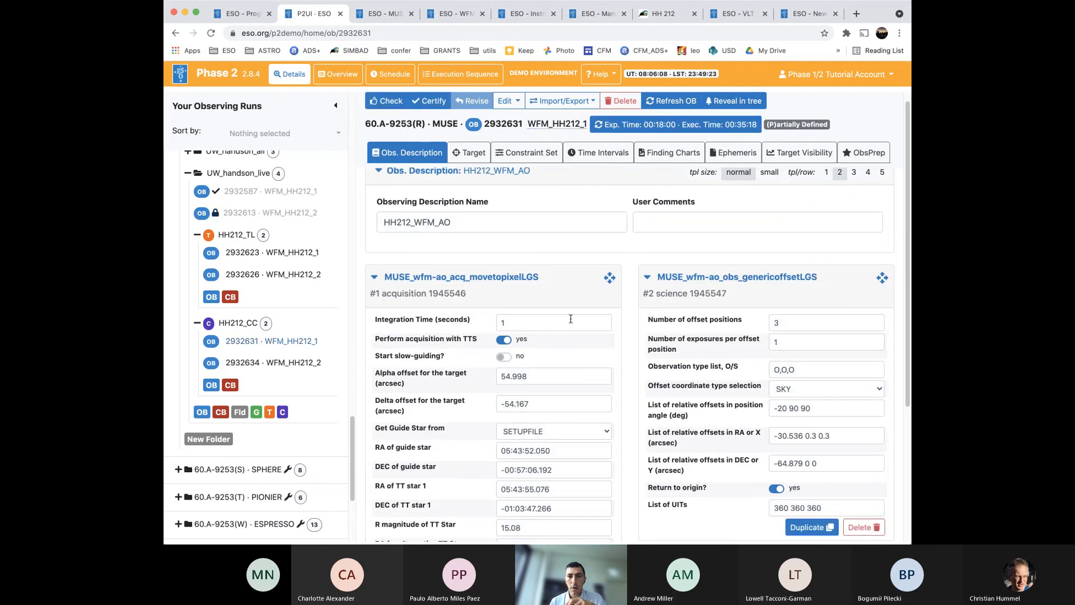
pyautogui.click(560, 321)
pyautogui.write('0')
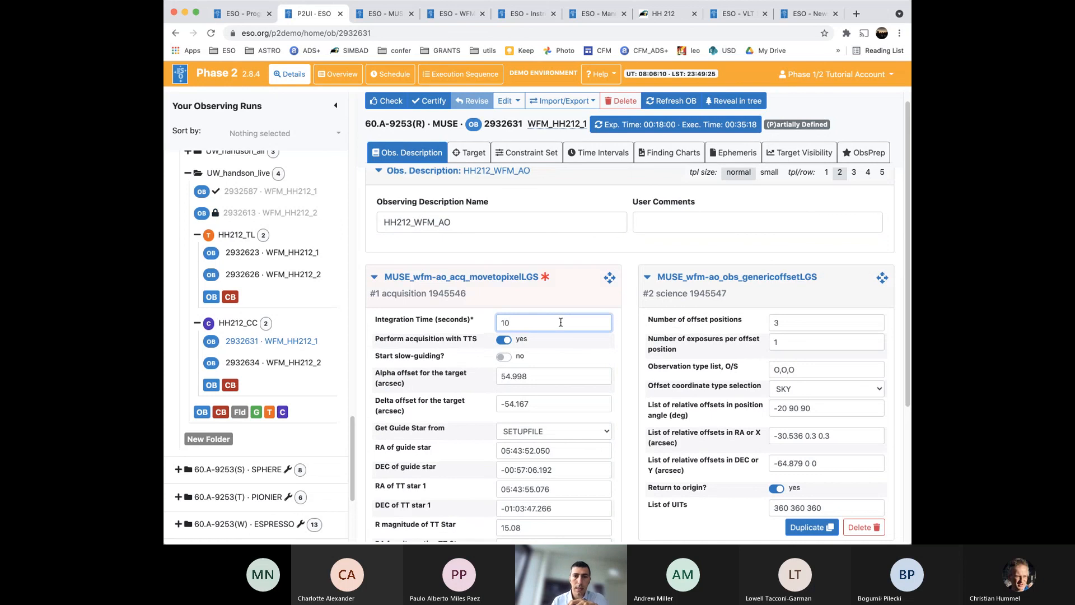
pyautogui.click(593, 289)
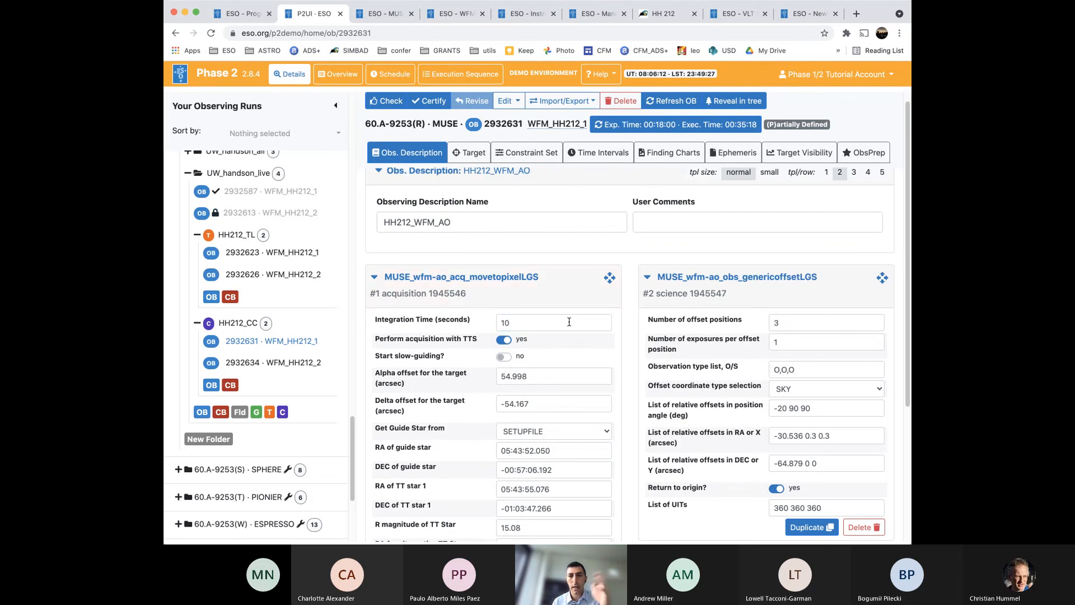
# Set the integration time of the same acquisition template back to 1 second
pyautogui.click(569, 321)
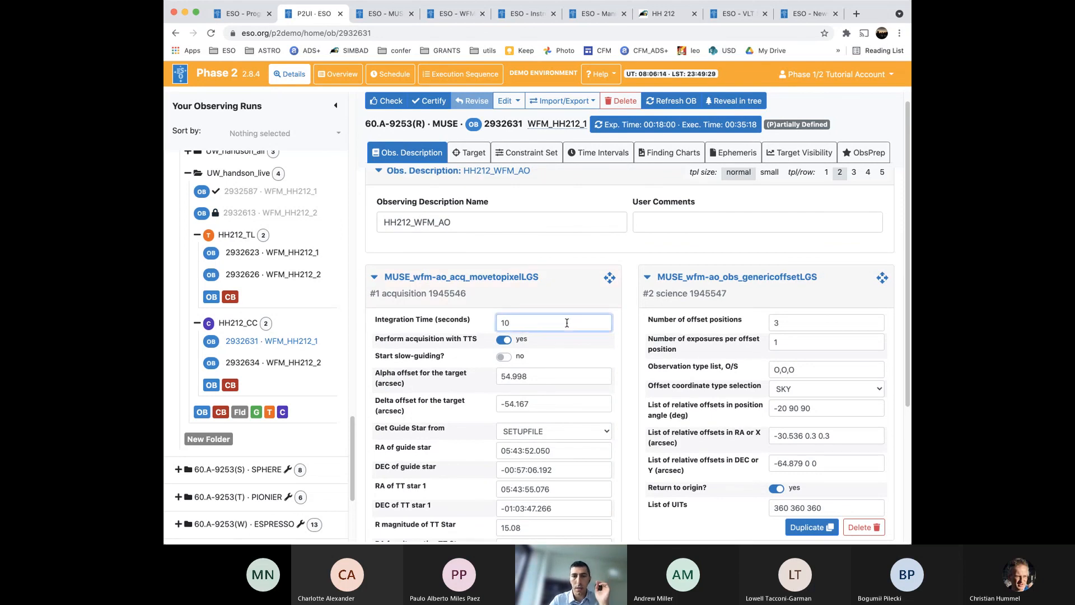
pyautogui.press('BackSpace')
pyautogui.click(631, 357)
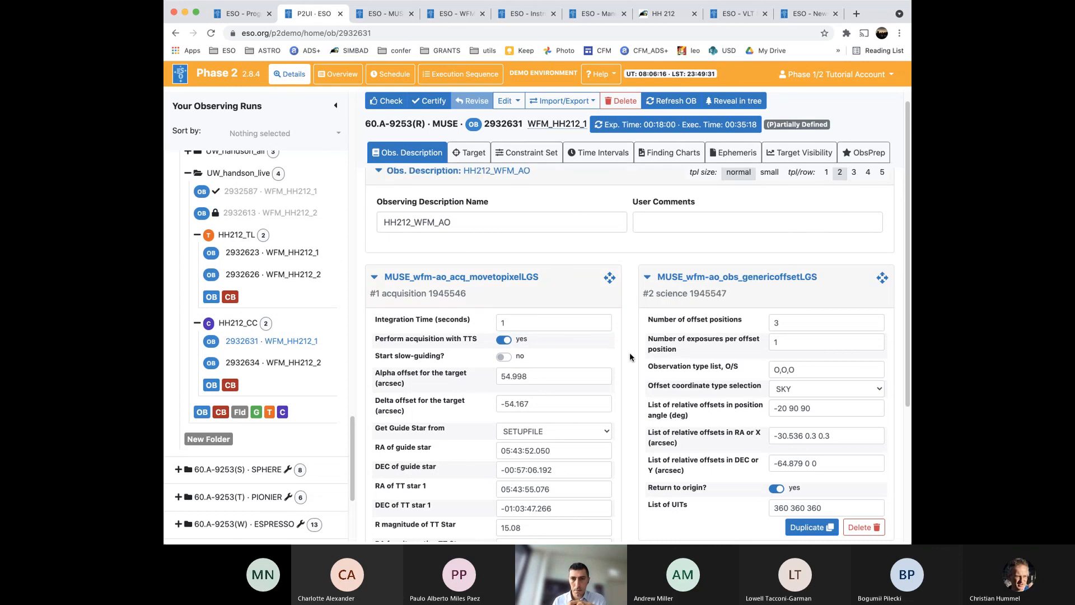